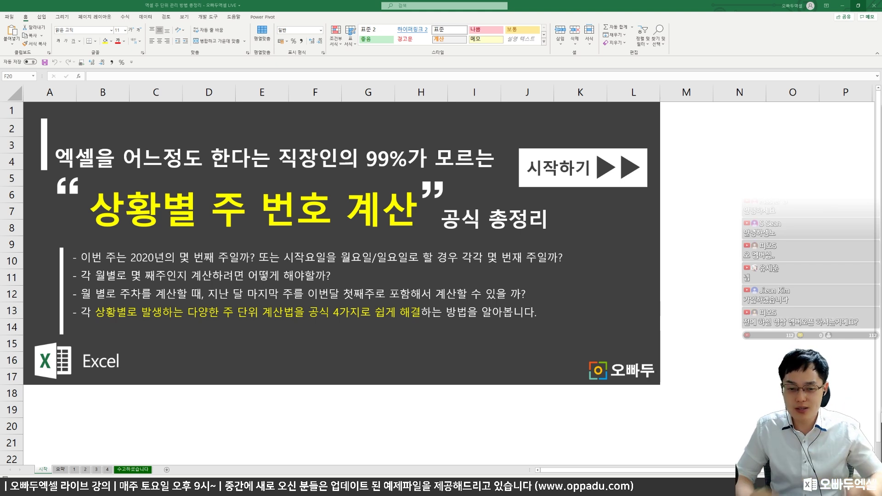
Step: On the 요약 sheet, handwrite "Weeknum" and "연단위" notes, circle the first date 2019-12-21, and clear the ink
key(alt+Tab)
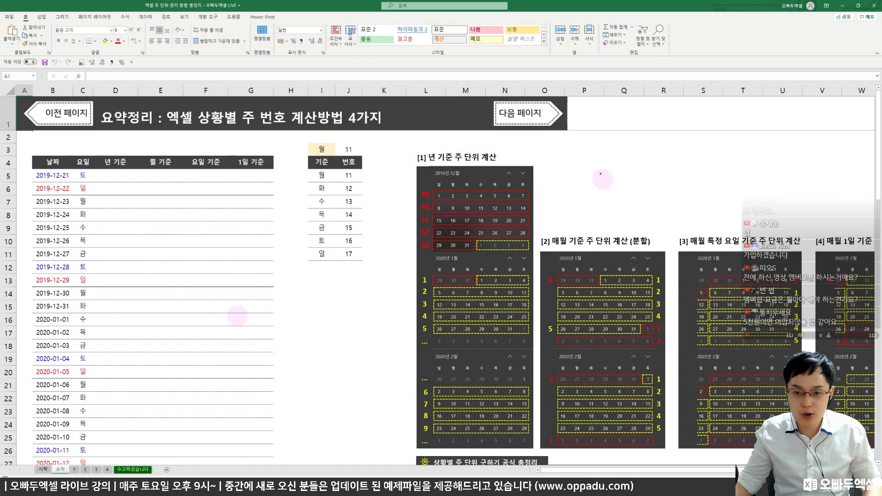
drag(593, 161, 710, 193)
mouse_move(580, 204)
mouse_down()
mouse_move(717, 211)
mouse_move(712, 224)
mouse_up()
mouse_move(73, 169)
mouse_down()
mouse_move(32, 189)
mouse_move(70, 177)
mouse_move(121, 182)
mouse_move(136, 166)
mouse_move(104, 195)
mouse_move(142, 196)
mouse_move(156, 177)
mouse_move(138, 203)
mouse_up()
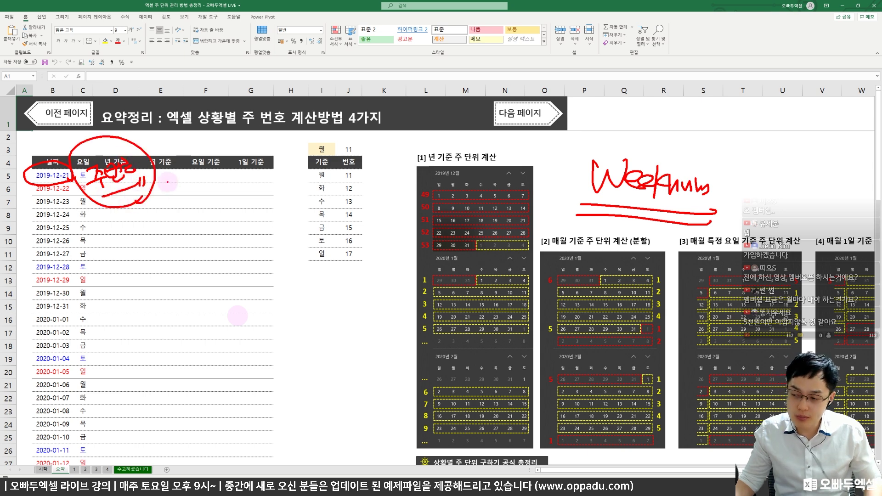
mouse_move(203, 183)
mouse_down()
mouse_move(193, 200)
mouse_move(209, 183)
mouse_move(226, 184)
mouse_move(233, 200)
mouse_move(239, 189)
mouse_up()
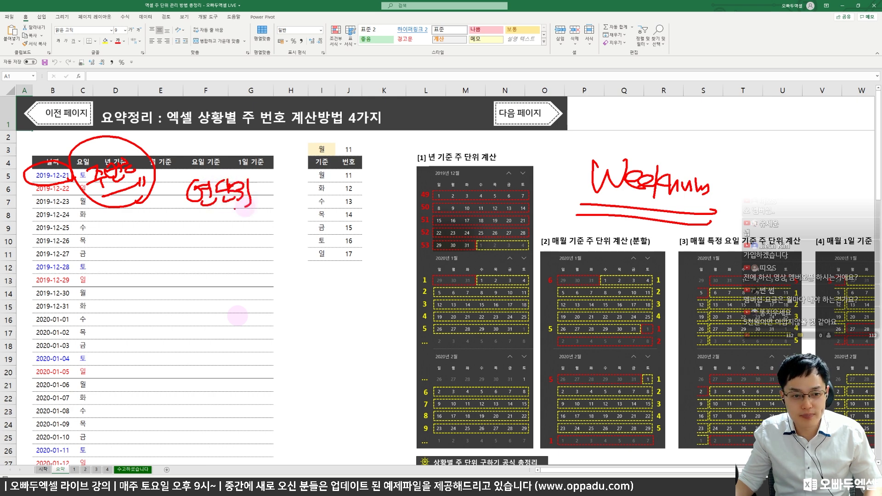
key(Escape)
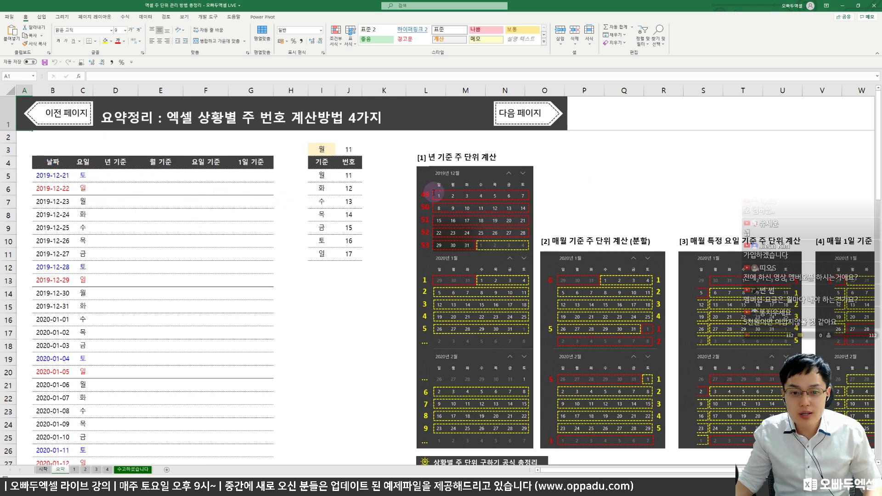
Step: Circle 2019년 12월 and its first day on the yearly calendar, write 49 beside it, and mark the following week numbers
mouse_move(458, 178)
mouse_down()
mouse_move(441, 162)
mouse_move(466, 166)
mouse_up()
drag(433, 192, 445, 204)
mouse_move(393, 183)
mouse_down()
mouse_move(405, 177)
mouse_move(416, 196)
mouse_move(421, 188)
mouse_up()
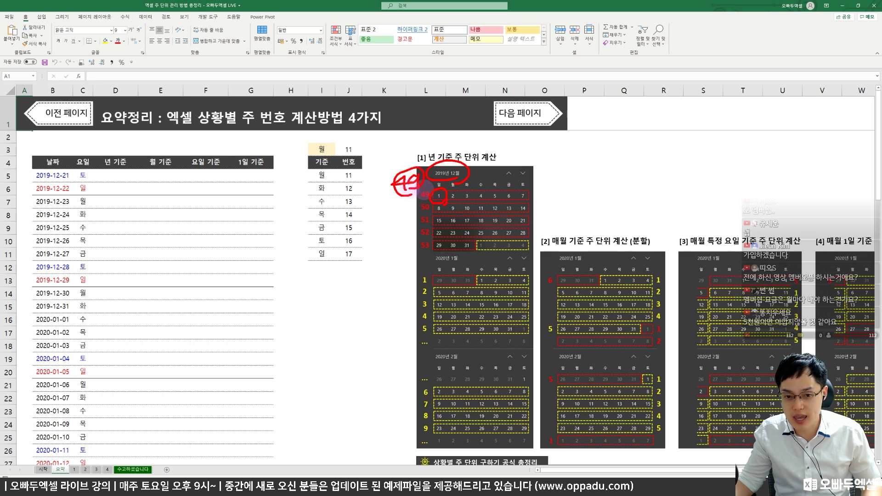
mouse_move(444, 192)
mouse_down()
mouse_move(445, 176)
mouse_move(425, 203)
mouse_move(431, 215)
mouse_up()
click(413, 207)
click(412, 213)
click(412, 219)
click(412, 226)
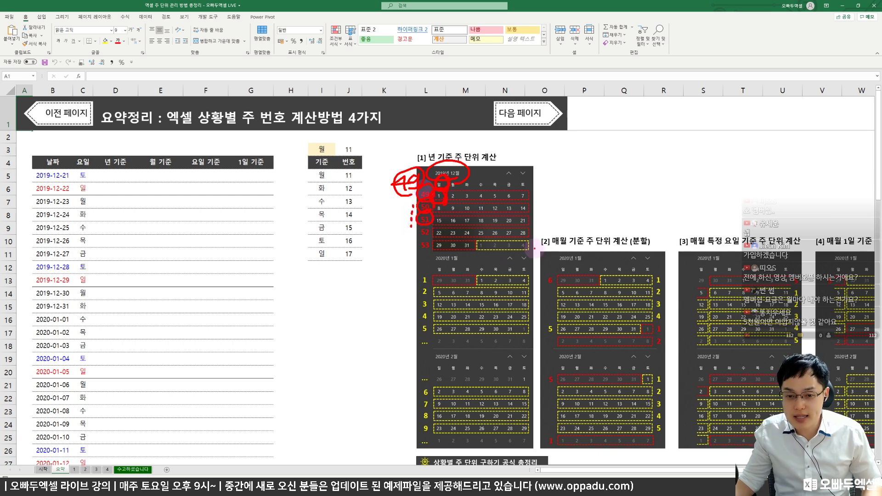
Step: Outline January 1–4 in the last December week with a "1주" note, mark the run of December week numbers, and clear the ink
mouse_move(524, 253)
mouse_down()
mouse_move(480, 240)
mouse_move(502, 250)
mouse_move(558, 224)
mouse_move(590, 229)
mouse_move(588, 248)
mouse_up()
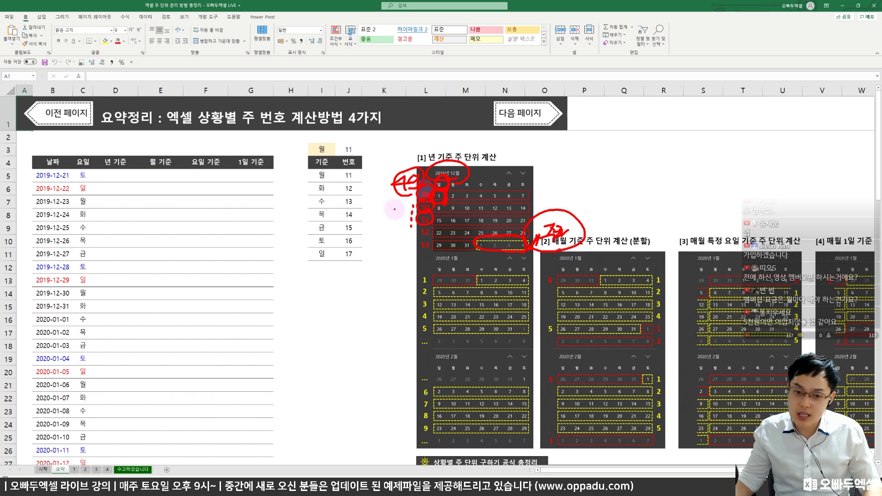
drag(392, 199, 388, 231)
mouse_move(399, 200)
mouse_down()
mouse_move(395, 227)
mouse_move(404, 225)
mouse_move(377, 253)
mouse_move(395, 265)
mouse_up()
mouse_move(413, 221)
mouse_down()
mouse_move(420, 257)
mouse_move(333, 201)
mouse_move(426, 255)
mouse_up()
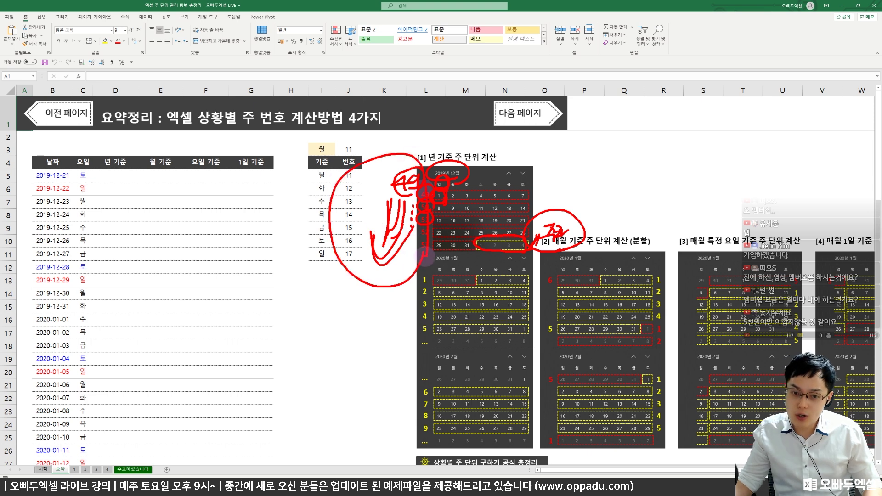
key(Escape)
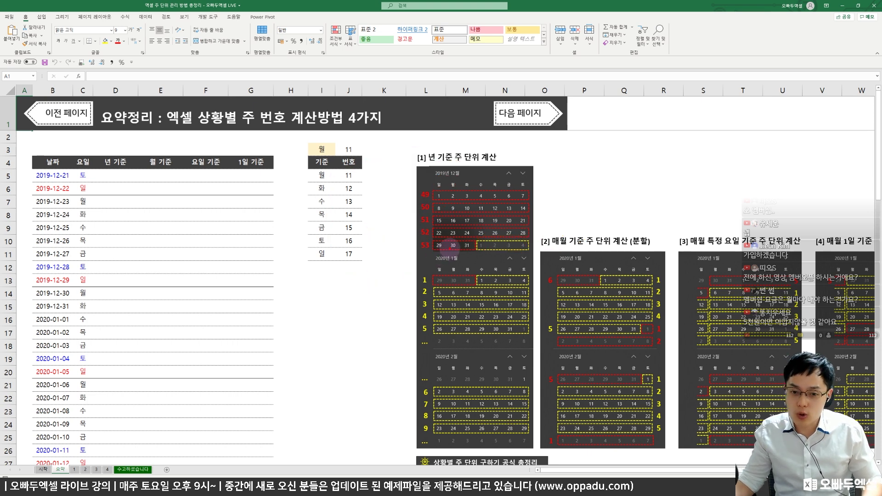
Step: Handwrite a monthly-unit note above calendar [2], circle January 1 and number its weeks, and clear the ink
mouse_move(603, 173)
mouse_down()
mouse_move(594, 183)
mouse_move(636, 182)
mouse_move(639, 200)
mouse_up()
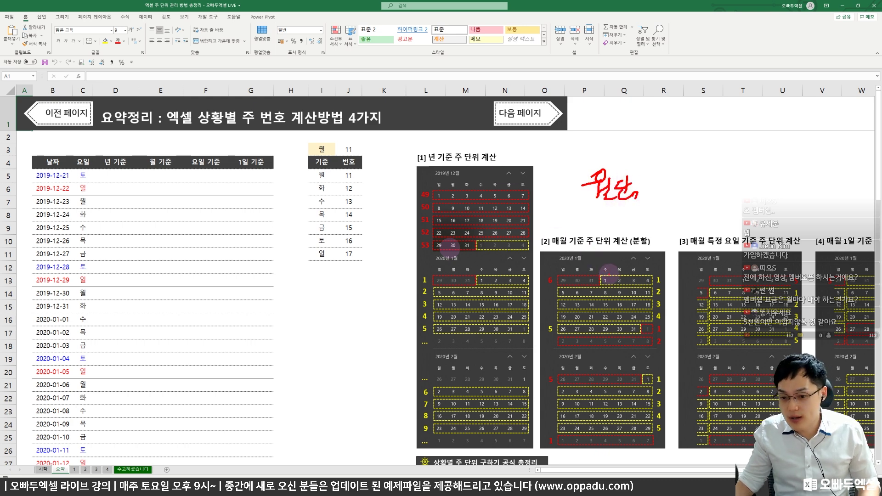
mouse_move(607, 271)
mouse_down()
mouse_move(657, 281)
mouse_move(666, 429)
mouse_up()
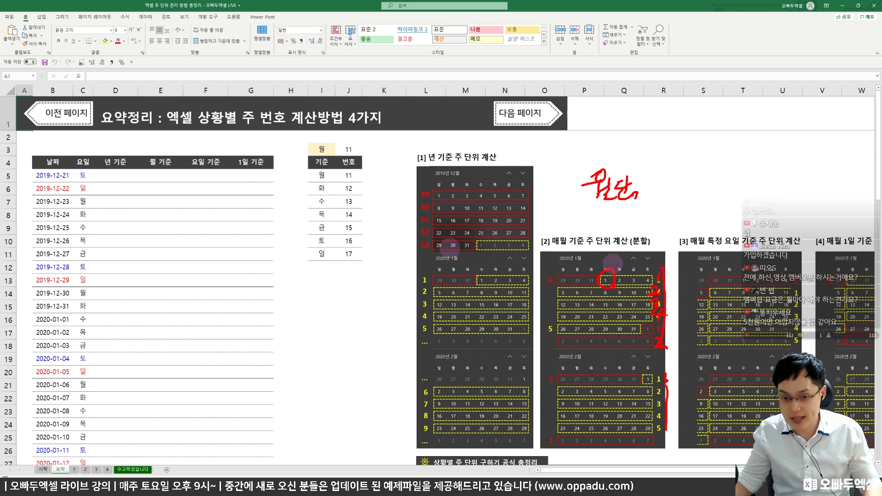
key(Escape)
Step: Circle week numbers 49 to 53 on the yearly calendar, underline the heading of method [2], and clear the ink
mouse_move(430, 181)
mouse_down()
mouse_move(415, 198)
mouse_move(435, 195)
mouse_up()
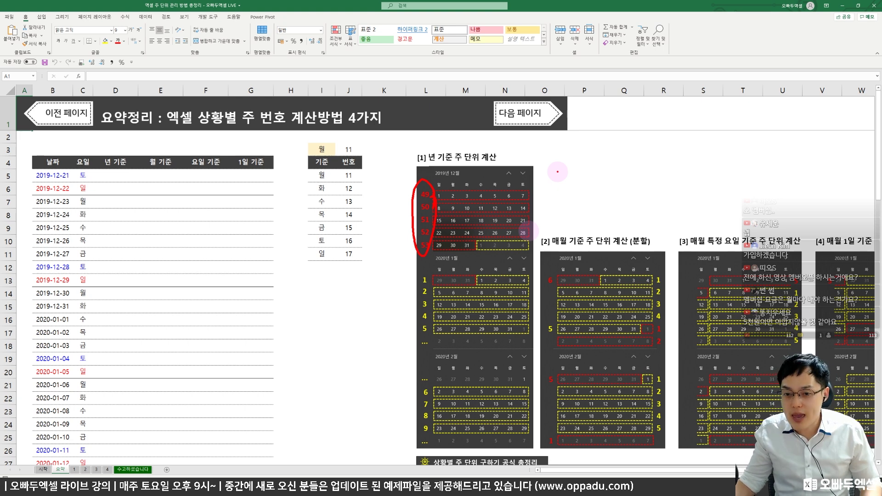
drag(536, 252, 653, 248)
click(653, 244)
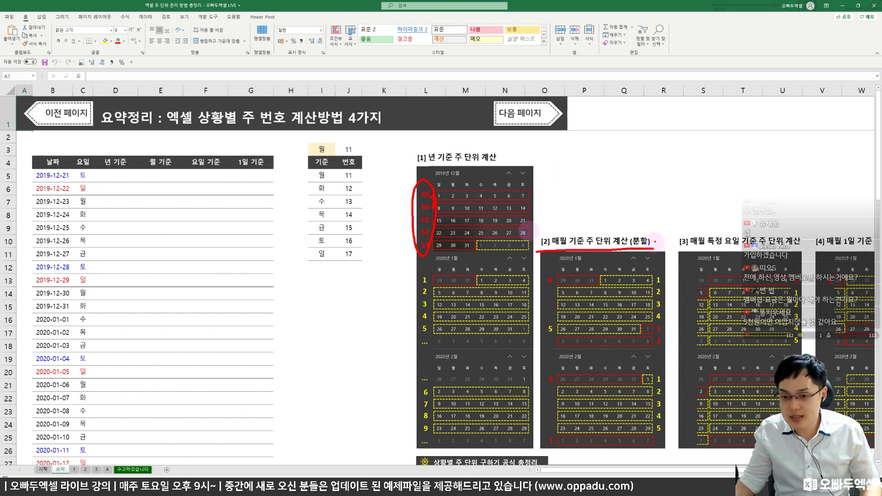
key(Escape)
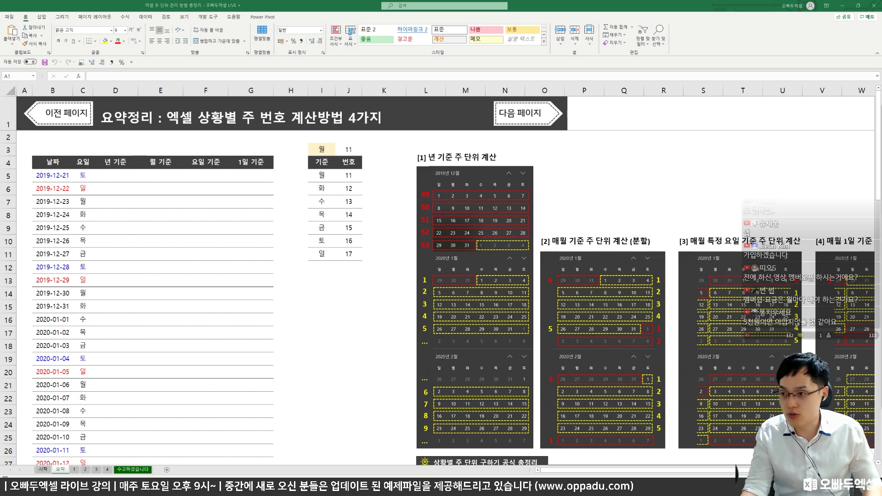
Step: Box the heading of method [2], outline its first January 2020 week, and bracket January 1–4 with a 4
scroll(755, 223, right, 6)
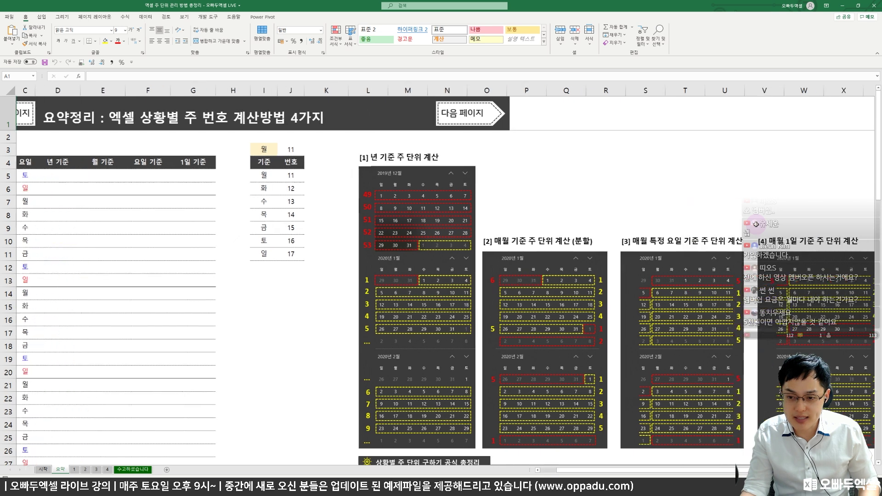
scroll(756, 224, left, 2)
scroll(756, 224, down, 1)
scroll(756, 224, left, 1)
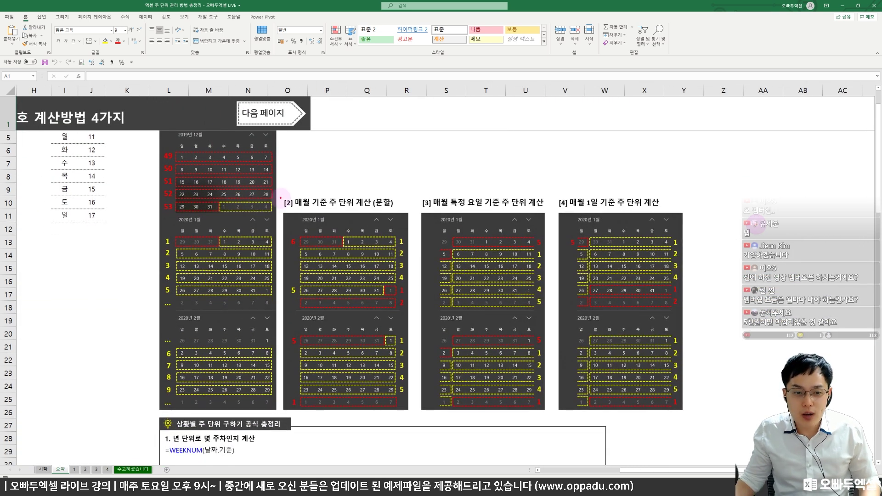
drag(278, 193, 403, 208)
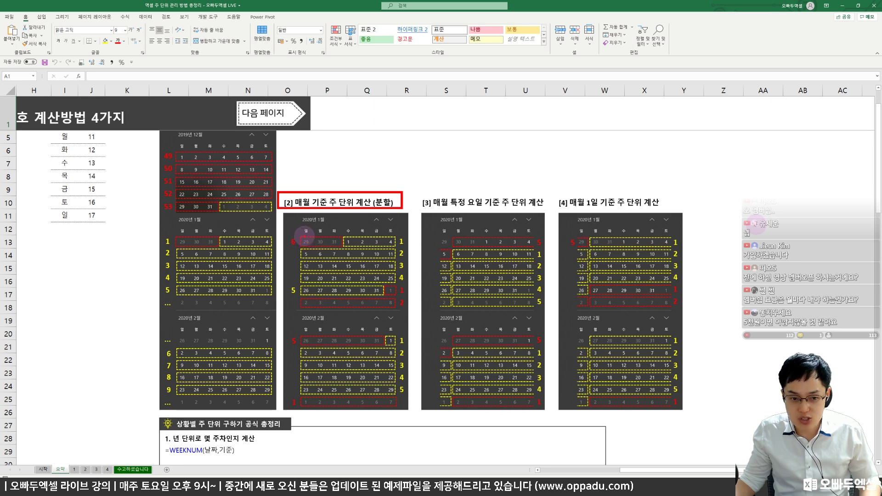
mouse_move(297, 235)
mouse_down()
mouse_move(341, 246)
mouse_move(408, 242)
mouse_up()
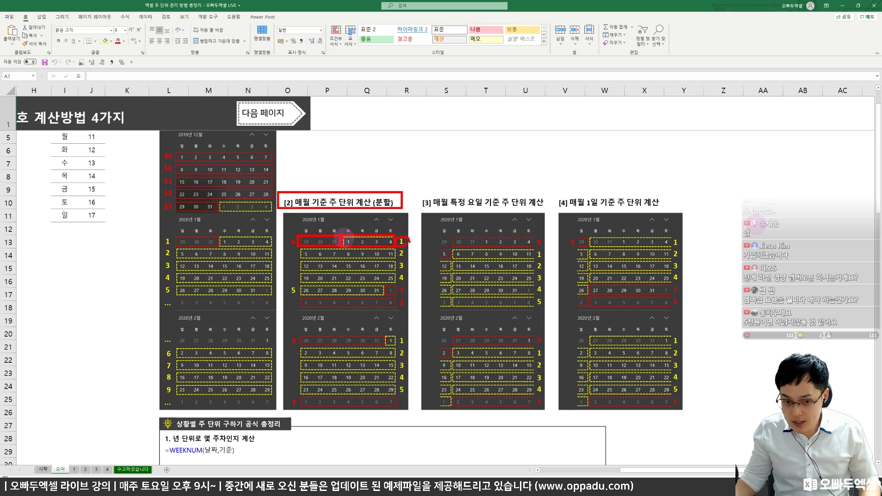
mouse_move(345, 235)
mouse_down()
mouse_move(393, 236)
mouse_move(376, 217)
mouse_up()
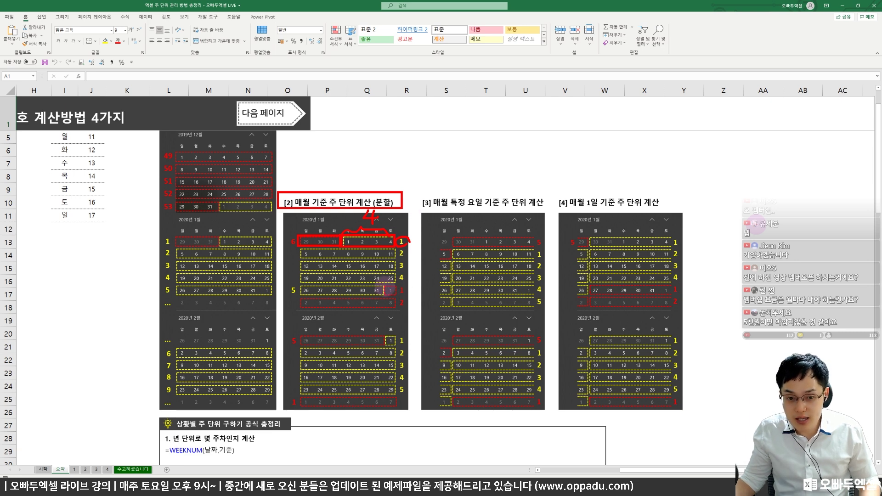
Step: Mark February 1 and the March days in calendar [2], add a star above its heading, and clear the ink
drag(386, 288, 385, 287)
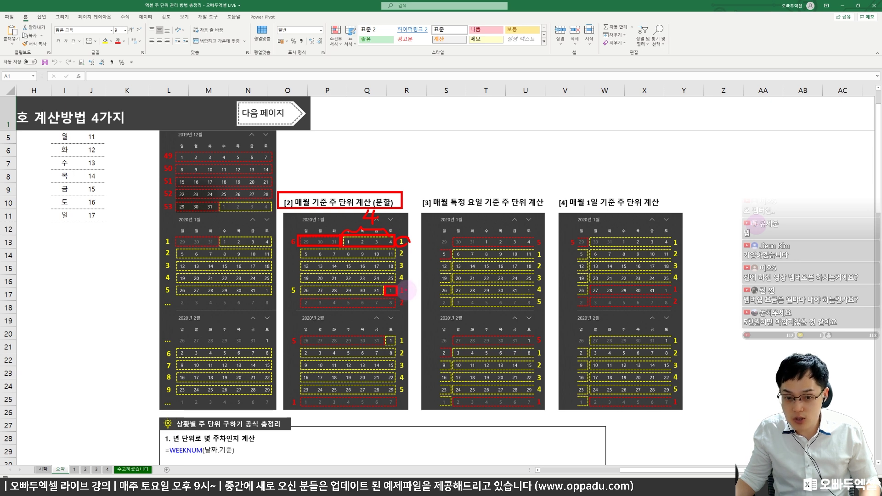
drag(397, 296, 398, 295)
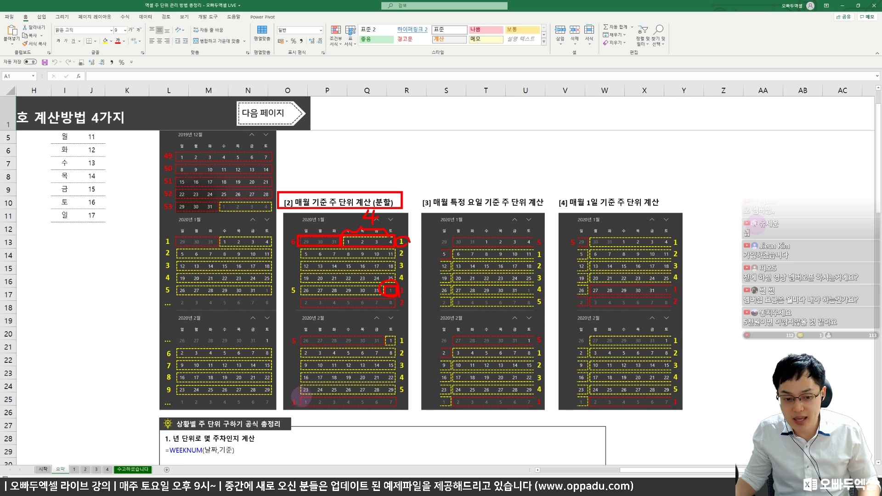
mouse_move(308, 408)
mouse_down()
mouse_move(296, 394)
mouse_move(309, 407)
mouse_move(363, 410)
mouse_move(398, 405)
mouse_move(396, 396)
mouse_up()
mouse_move(395, 338)
mouse_down()
mouse_move(384, 350)
mouse_move(387, 327)
mouse_move(399, 346)
mouse_up()
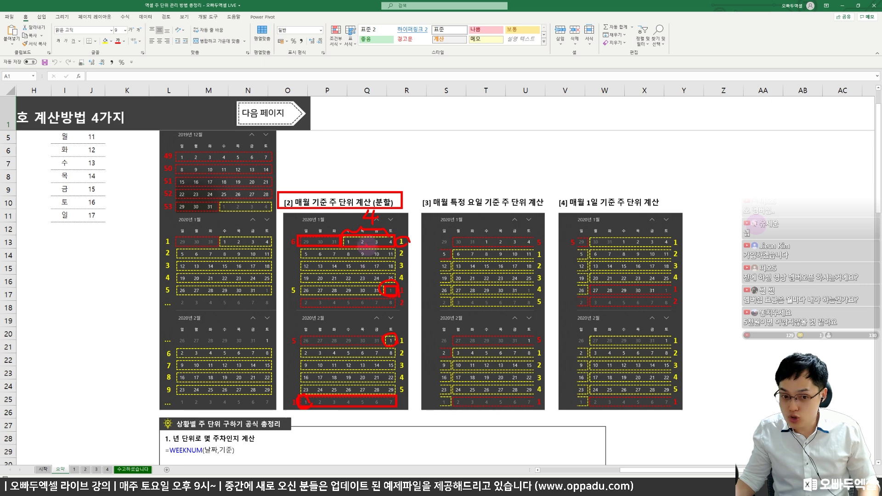
drag(375, 173, 381, 187)
mouse_move(374, 180)
mouse_down()
mouse_move(388, 174)
mouse_move(375, 189)
mouse_up()
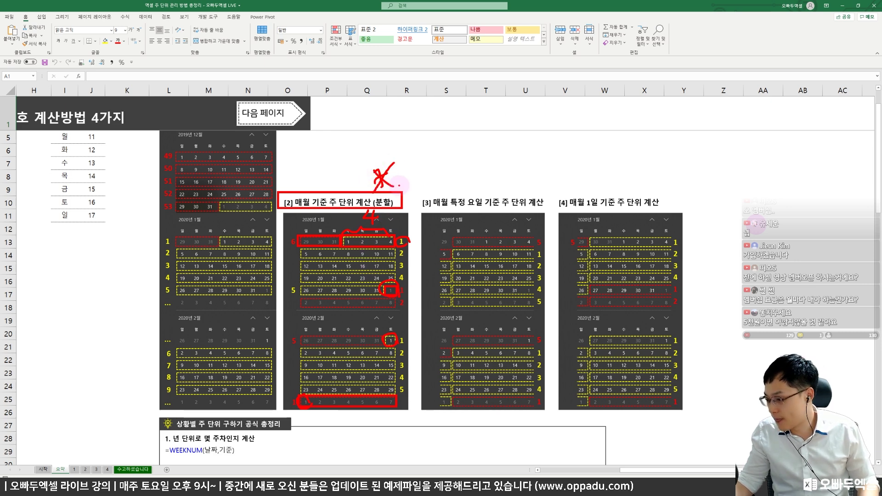
key(Escape)
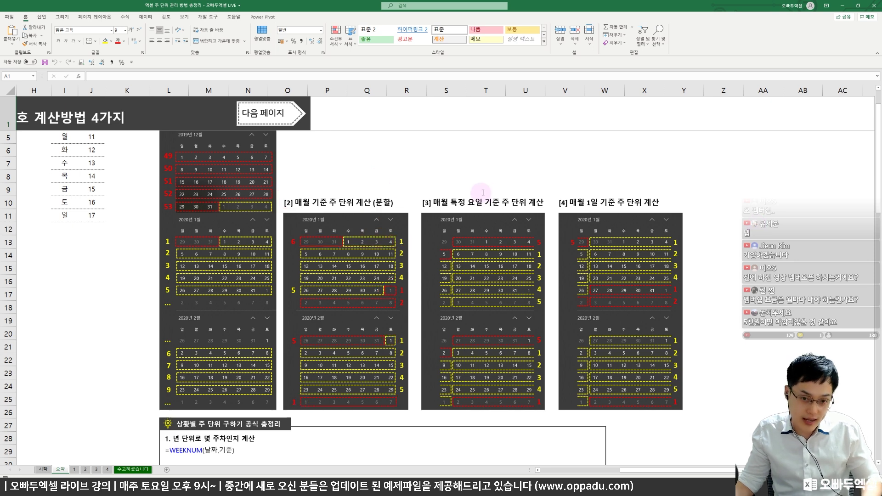
Step: Bracket methods [3] and [4], circle the heading of method [3], and handwrite "월" in quotation marks above it
mouse_move(420, 192)
mouse_down()
mouse_move(480, 173)
mouse_move(570, 180)
mouse_move(625, 198)
mouse_up()
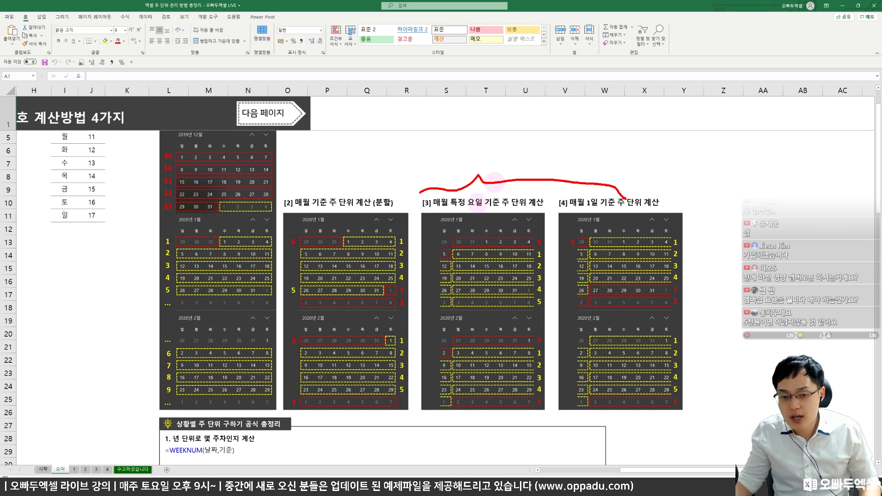
mouse_move(448, 189)
mouse_down()
mouse_move(421, 205)
mouse_move(453, 195)
mouse_move(451, 210)
mouse_move(448, 188)
mouse_move(523, 186)
mouse_move(545, 197)
mouse_move(490, 209)
mouse_up()
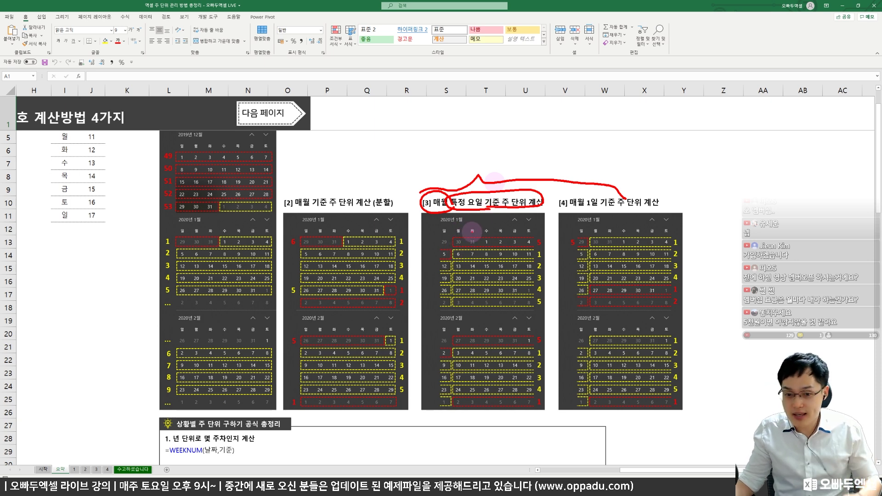
mouse_move(474, 147)
mouse_down()
mouse_move(469, 153)
mouse_move(481, 158)
mouse_up()
mouse_move(478, 156)
mouse_down()
mouse_move(490, 163)
mouse_move(497, 148)
mouse_up()
drag(500, 141, 501, 146)
drag(441, 145, 445, 148)
drag(447, 144, 451, 148)
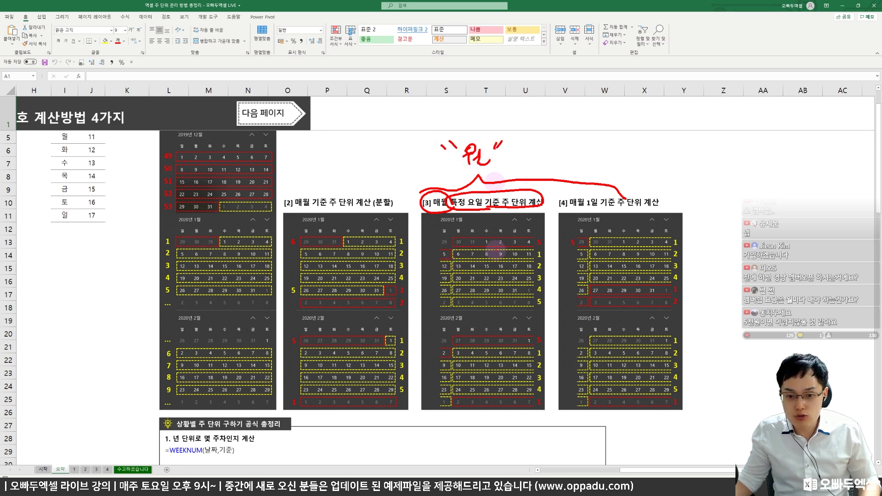
Step: Circle January 1 and 6 in calendar [3], outline the Monday-based weeks through January 19, and clear the ink
mouse_move(487, 248)
mouse_down()
mouse_move(480, 234)
mouse_move(499, 242)
mouse_up()
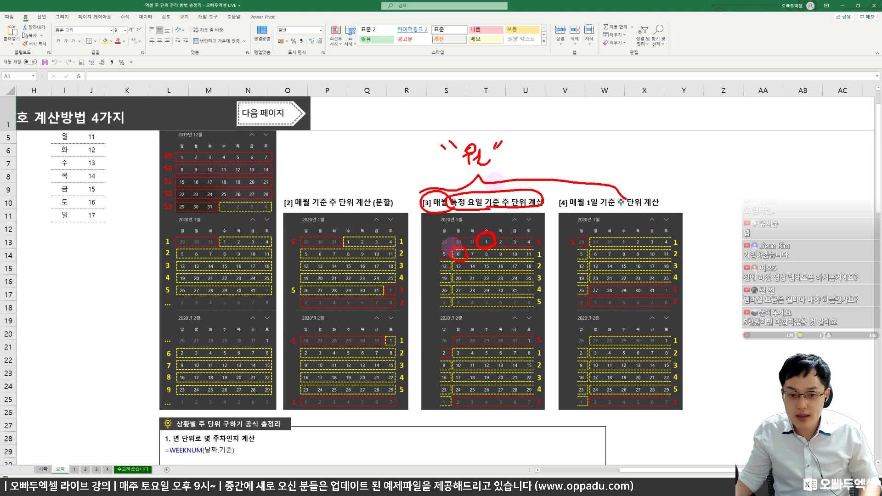
mouse_move(457, 251)
mouse_down()
mouse_move(532, 256)
mouse_move(455, 260)
mouse_up()
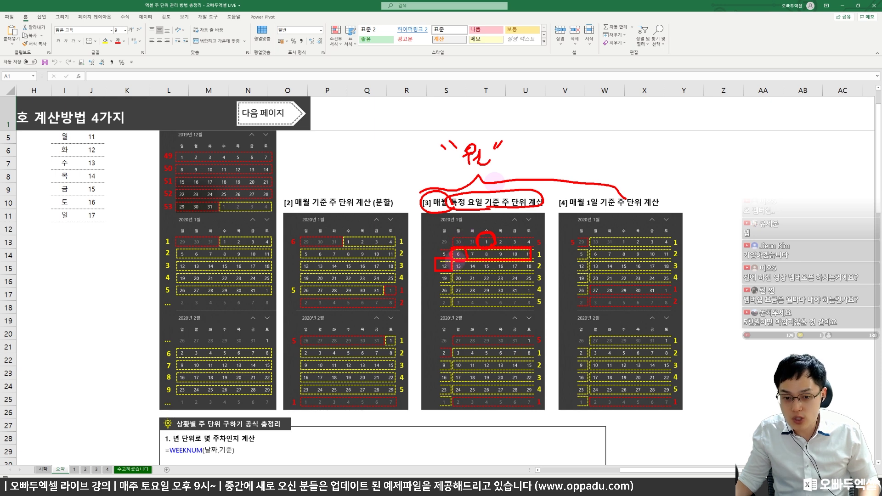
drag(455, 261, 525, 272)
drag(455, 272, 435, 275)
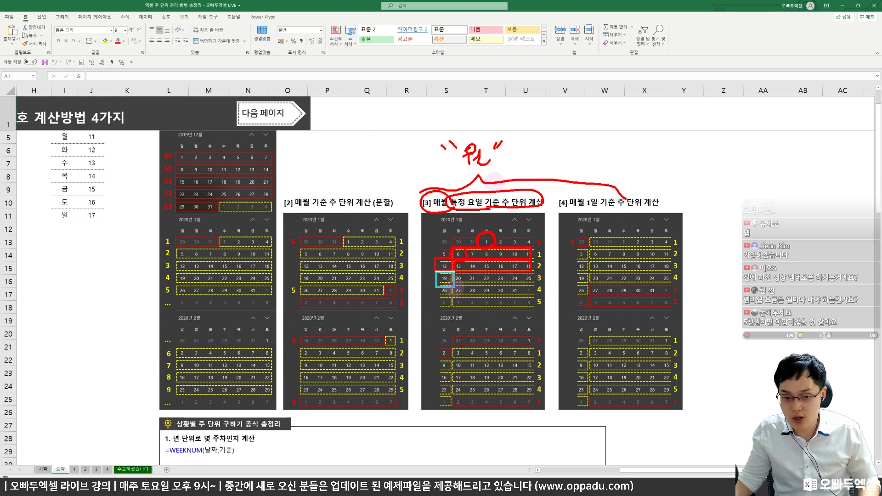
key(e)
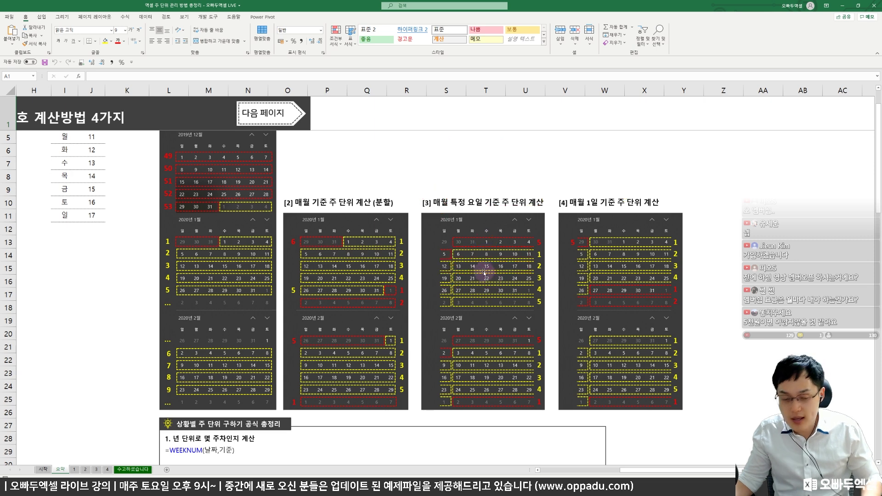
Step: Bracket methods [3] and [4], box the heading of method [4], and mark January 1–4 and the preceding December days in its calendar
mouse_move(417, 200)
mouse_down()
mouse_move(611, 177)
mouse_move(693, 201)
mouse_up()
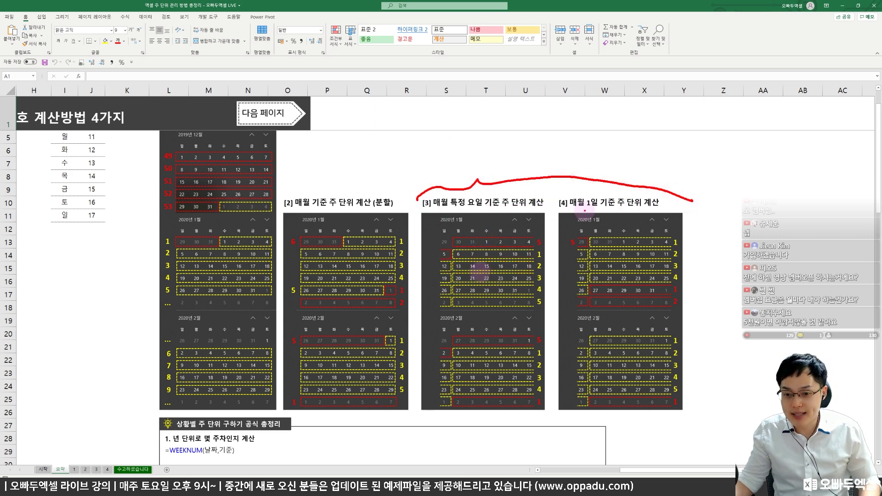
mouse_move(613, 210)
mouse_down()
mouse_move(556, 209)
mouse_move(563, 199)
mouse_move(648, 202)
mouse_move(611, 210)
mouse_up()
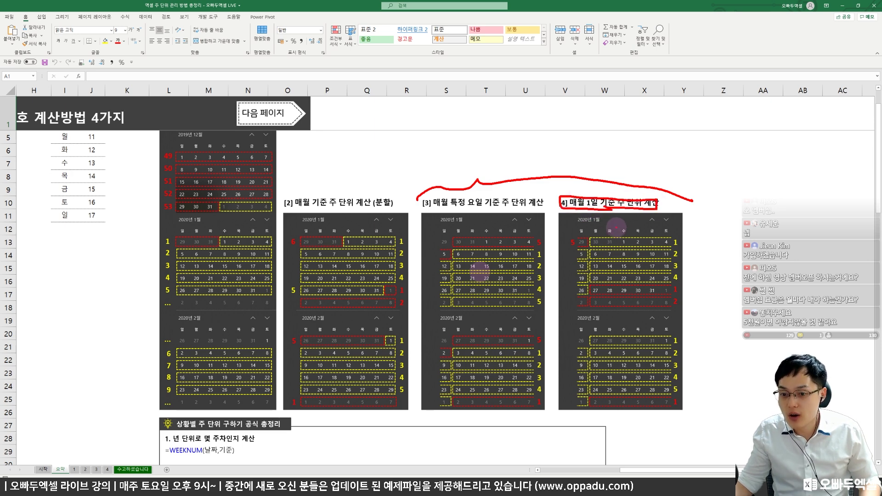
mouse_move(627, 248)
mouse_down()
mouse_move(618, 235)
mouse_move(631, 245)
mouse_move(600, 238)
mouse_up()
mouse_move(632, 245)
mouse_down()
mouse_move(666, 239)
mouse_move(676, 247)
mouse_up()
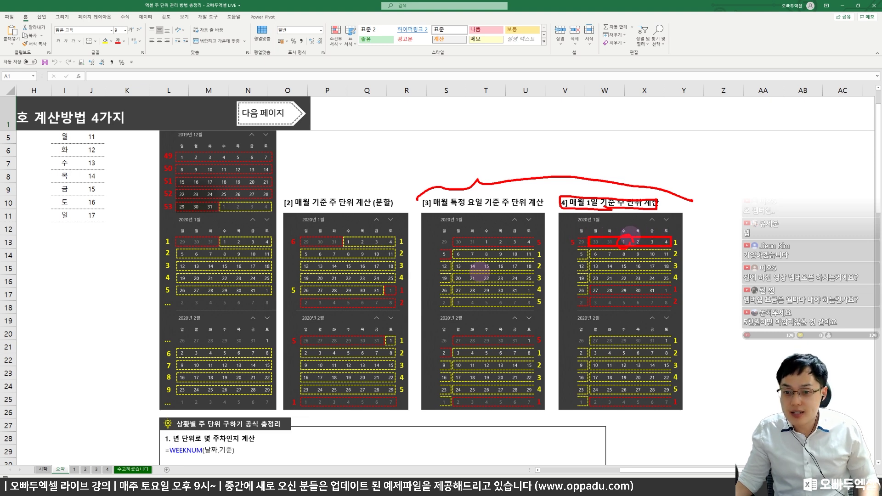
mouse_move(611, 242)
mouse_down()
mouse_move(575, 238)
mouse_move(590, 233)
mouse_up()
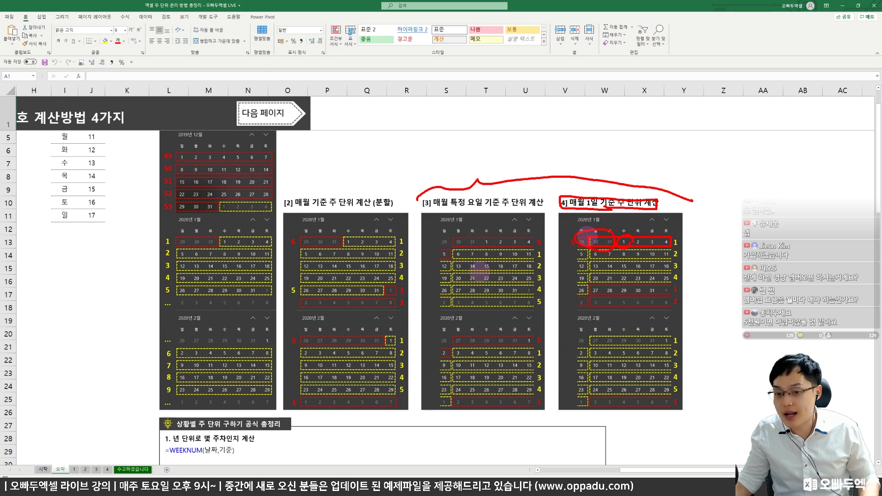
Step: Box the days from December 30 to January 1 in calendar [4] and clear all the ink
drag(590, 237, 624, 243)
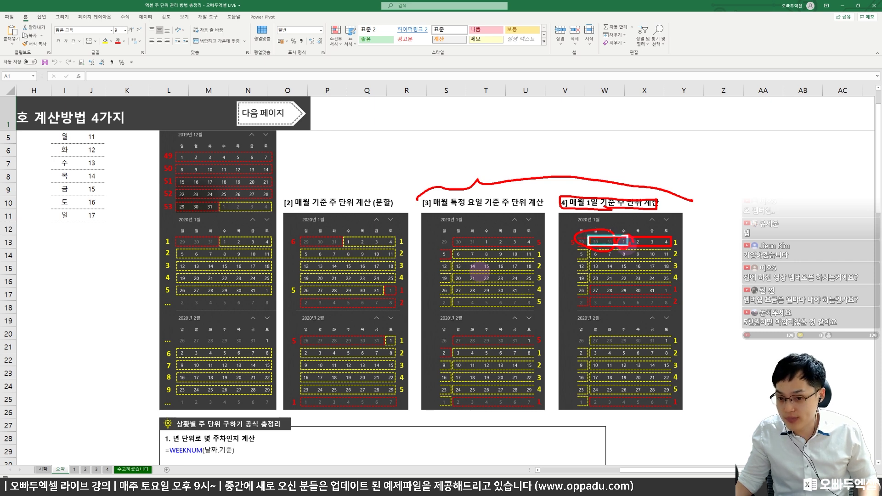
key(Escape)
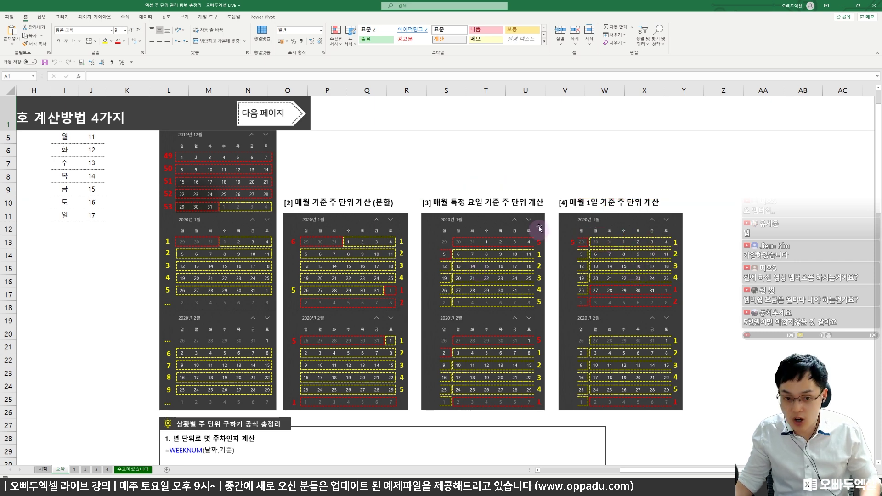
scroll(487, 203, up, 1)
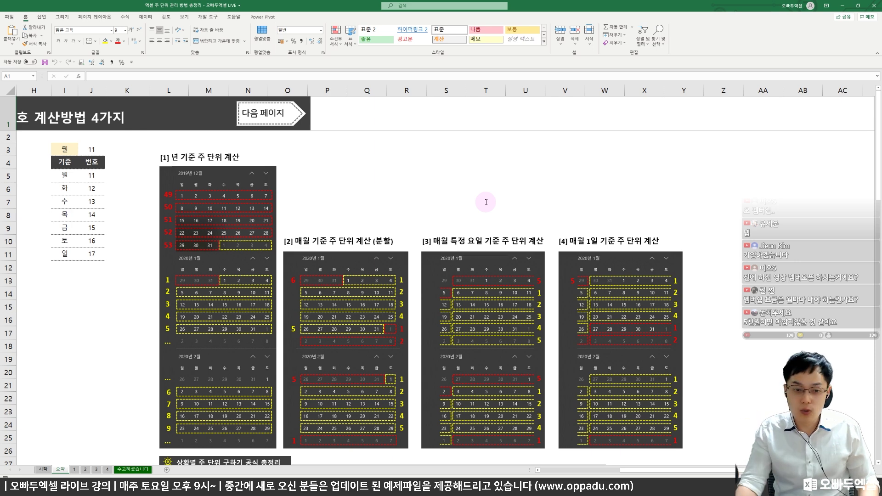
scroll(487, 202, down, 2)
scroll(486, 202, up, 2)
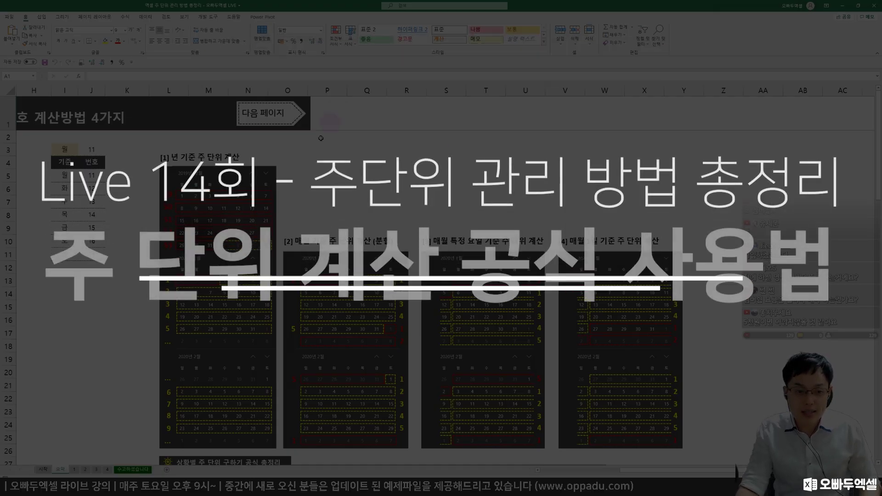
Step: Enter =WEEKNUM(B5,11) in cell D5 to calculate the yearly week number with weeks starting on Monday
scroll(394, 159, left, 3)
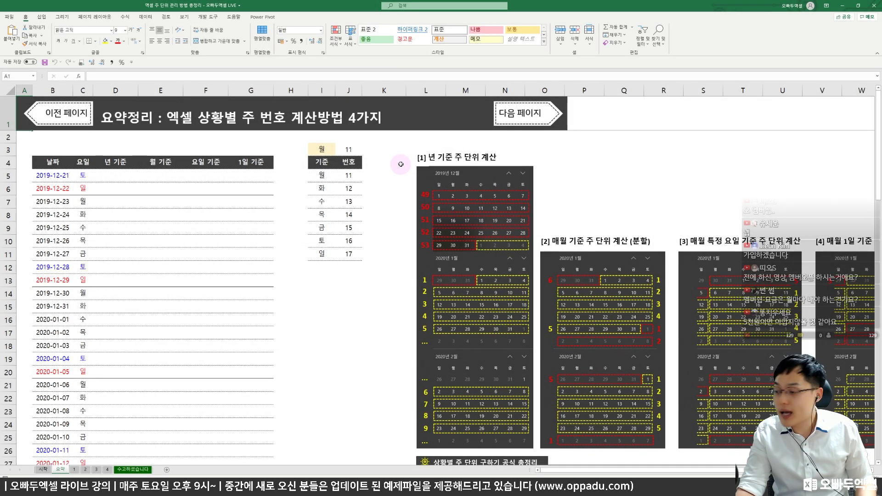
scroll(381, 199, down, 3)
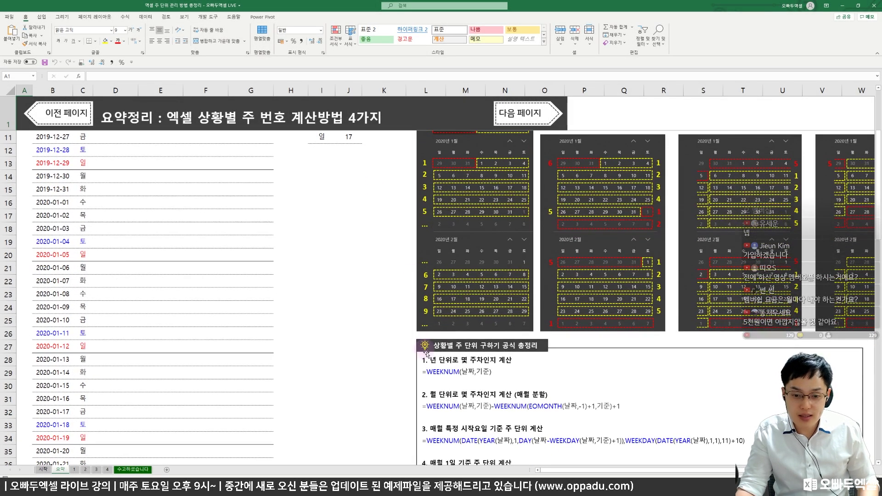
click(437, 373)
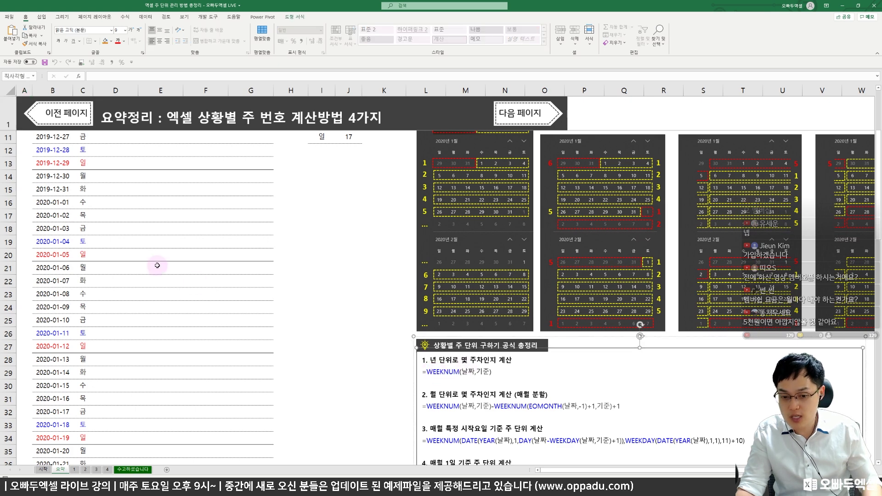
scroll(156, 272, up, 3)
click(105, 179)
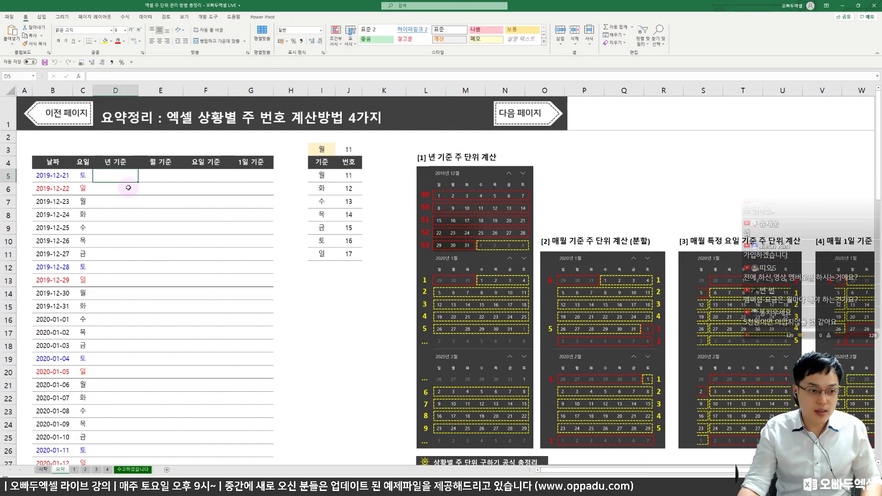
text(=weeknum()
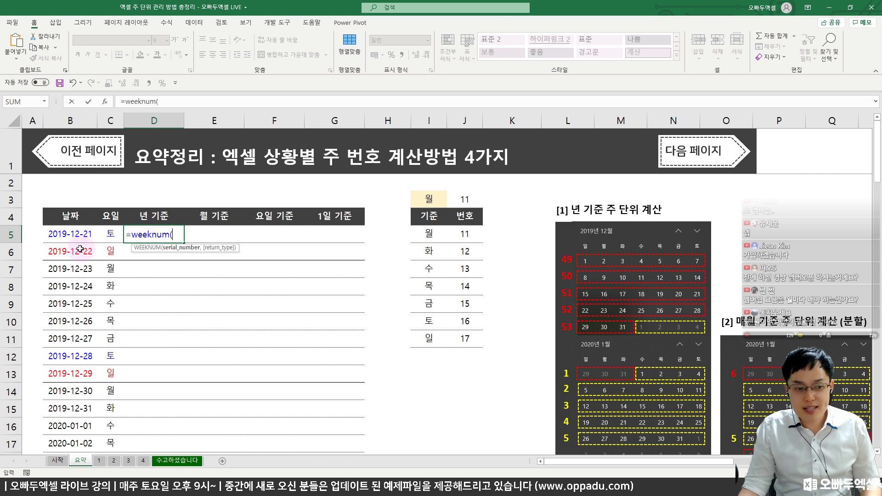
click(71, 234)
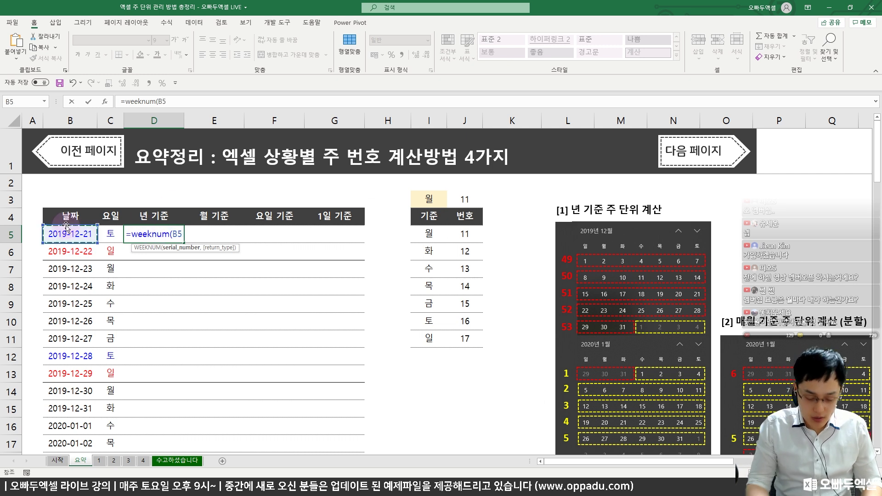
text(,1)
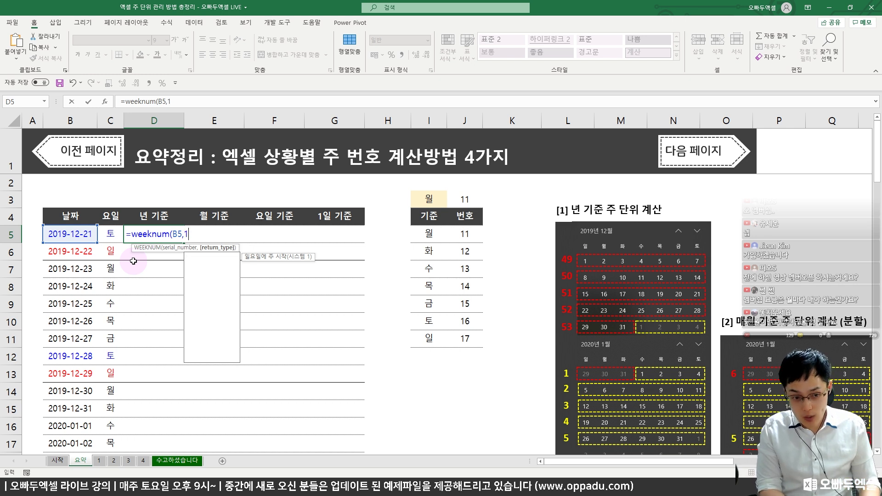
key(BackSpace)
key(BackSpace)
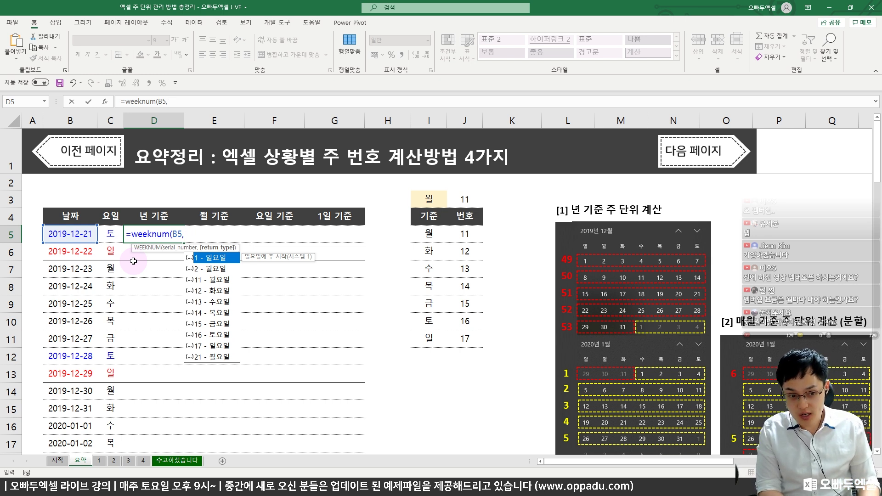
key(BackSpace)
key(BackSpace)
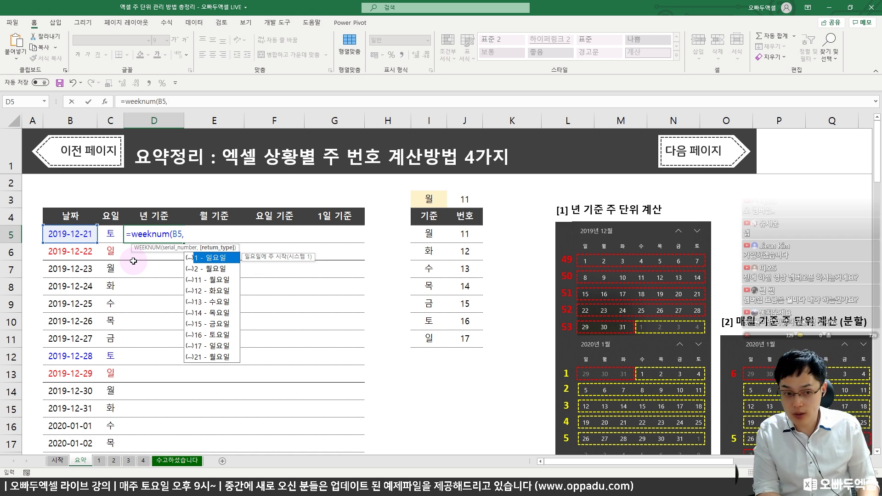
text(11))
key(Return)
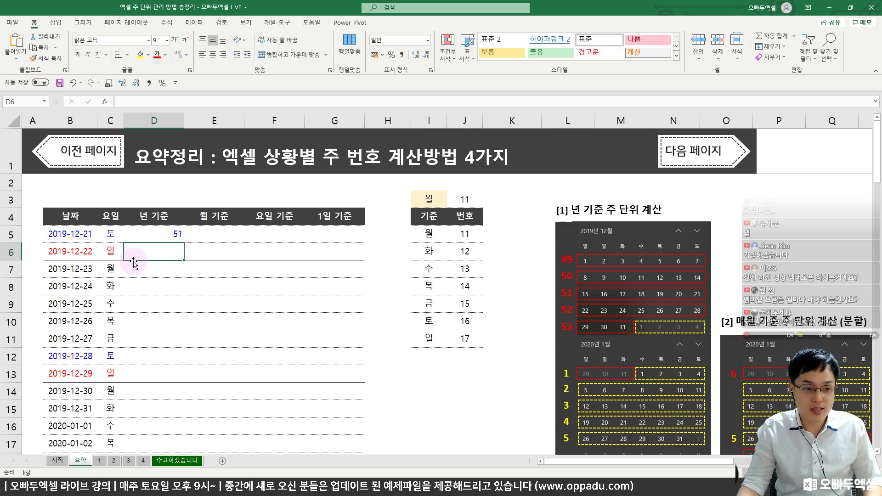
Step: Box the date in B5, add a check mark above it, circle the week number in D5, and clear the ink
click(167, 233)
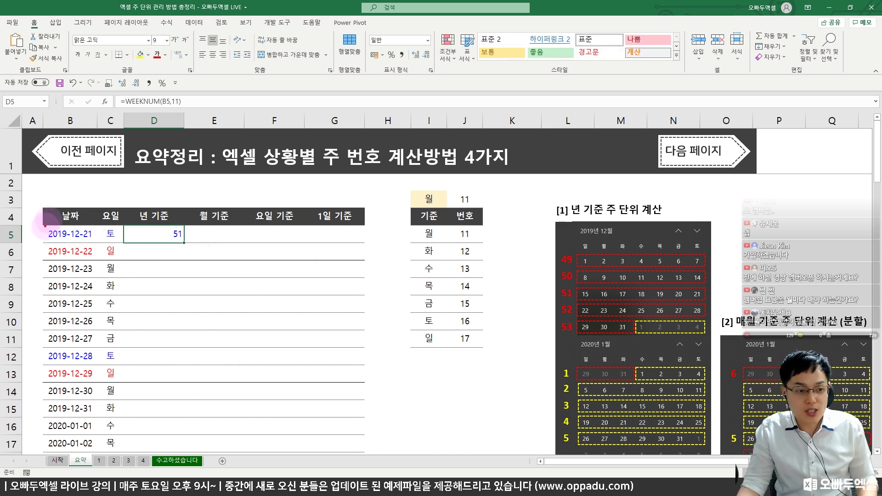
drag(41, 224, 100, 242)
drag(85, 200, 101, 198)
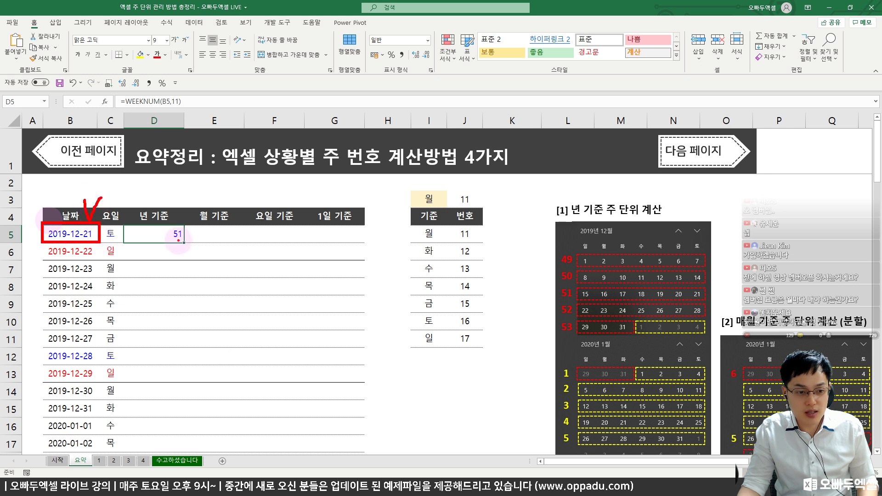
mouse_move(175, 226)
mouse_down()
mouse_move(180, 247)
mouse_move(193, 235)
mouse_up()
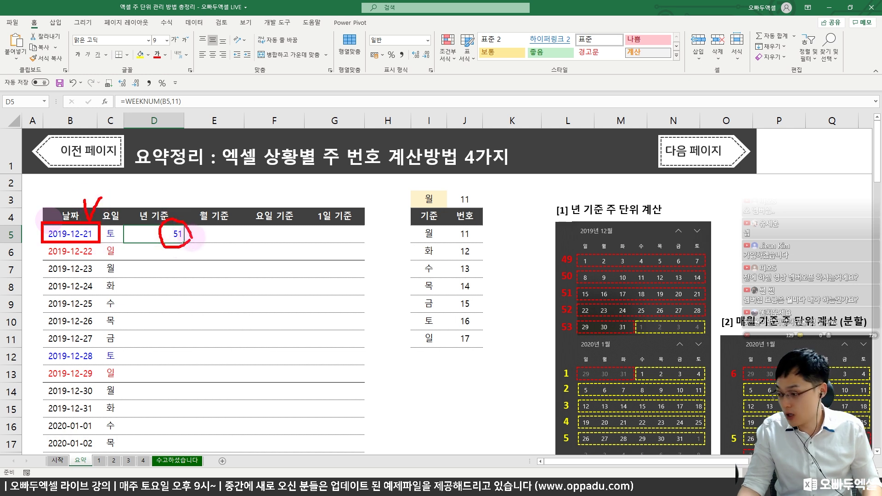
key(Escape)
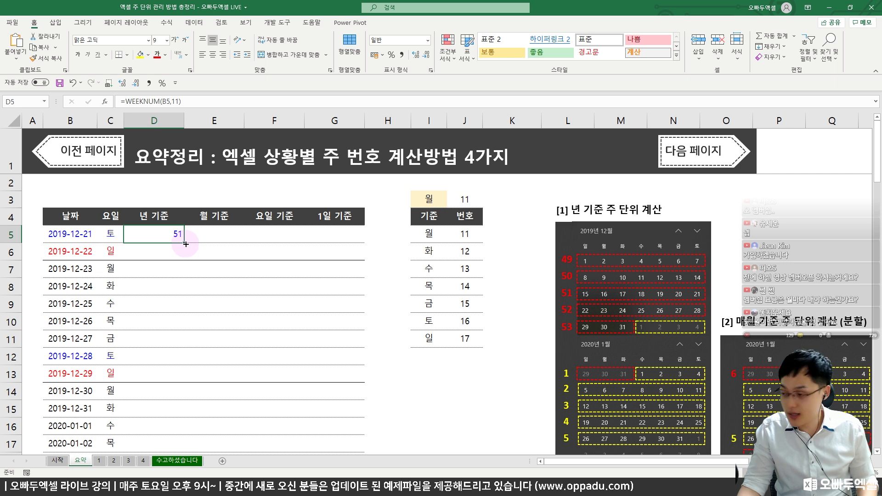
Step: Fill the D5 formula down the 년 기준 column and check the week numbers for the January 2020 dates
double_click(185, 244)
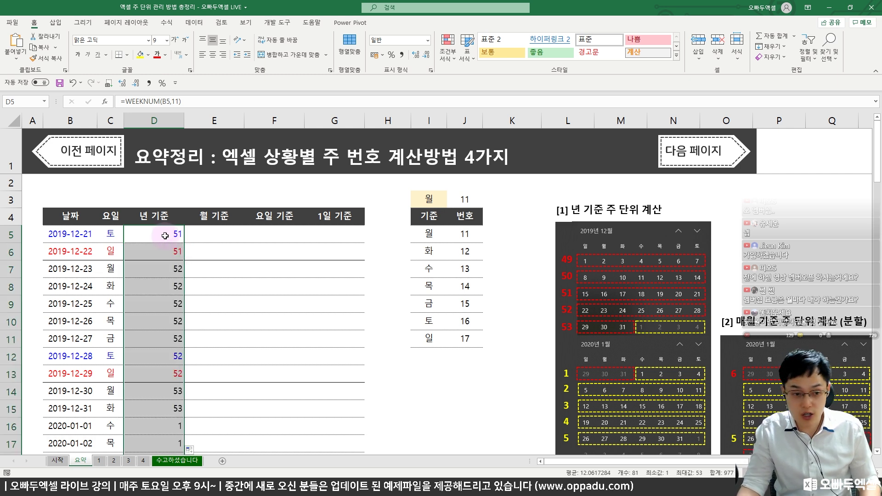
click(154, 304)
scroll(138, 313, down, 2)
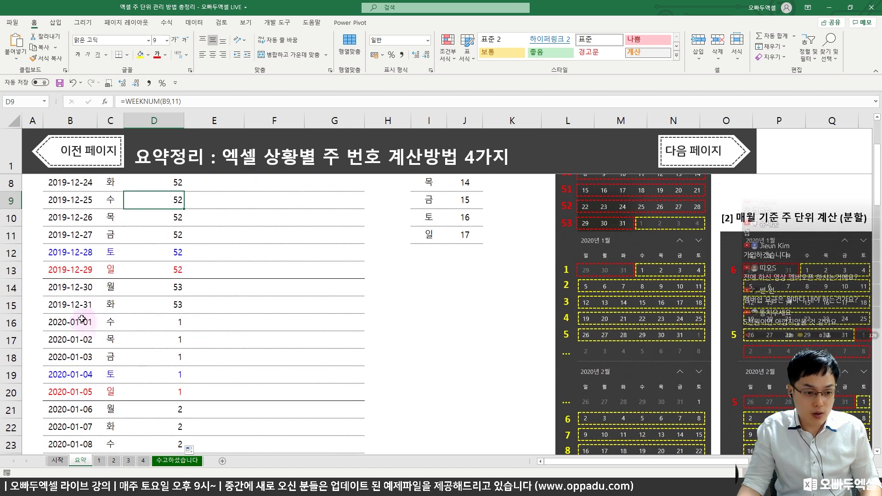
drag(87, 327, 167, 389)
scroll(82, 366, down, 1)
drag(82, 364, 159, 395)
scroll(161, 397, down, 4)
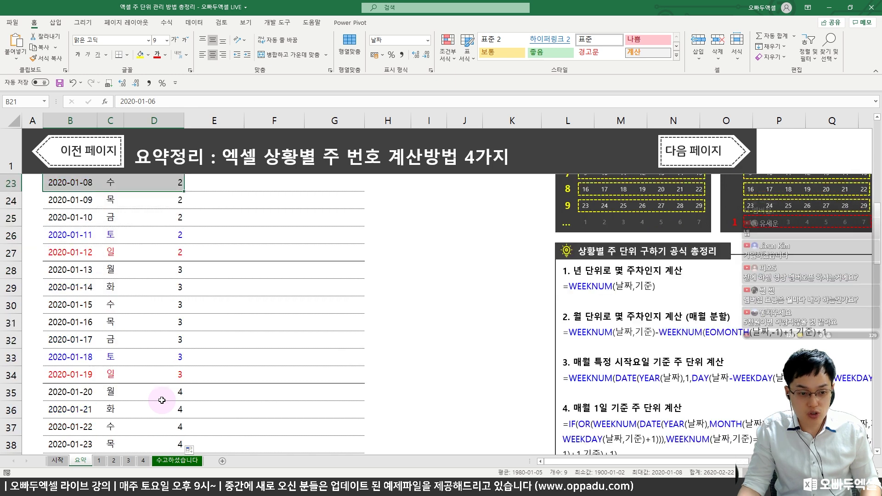
scroll(162, 401, up, 7)
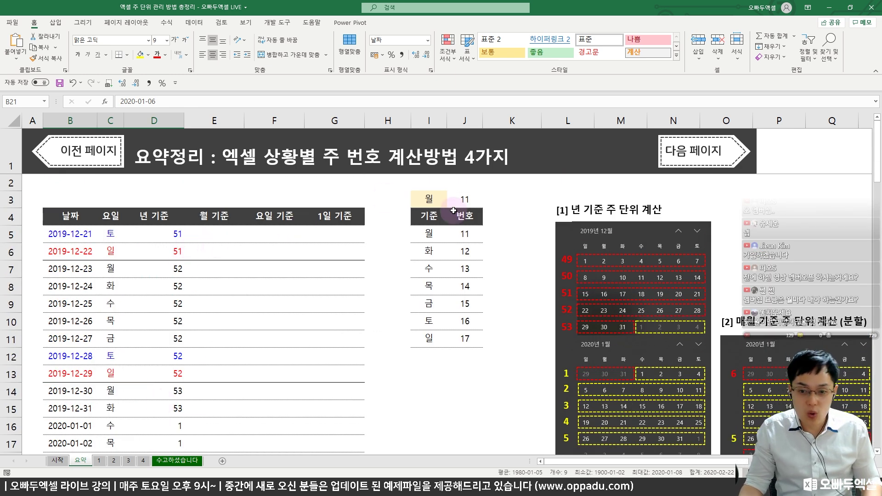
Step: Copy the formula under "2. 월 단위로 몇 주차인지 계산 (매월 분할)" from the formula summary box
scroll(589, 291, right, 1)
scroll(588, 288, right, 3)
scroll(588, 289, down, 2)
mouse_move(490, 205)
mouse_down()
mouse_move(510, 215)
mouse_move(647, 227)
mouse_up()
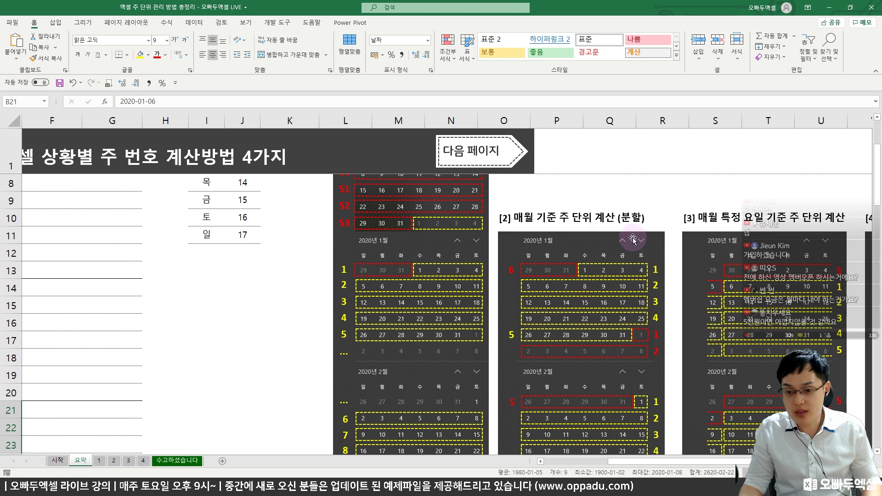
scroll(635, 239, down, 6)
drag(346, 280, 480, 279)
drag(606, 279, 277, 279)
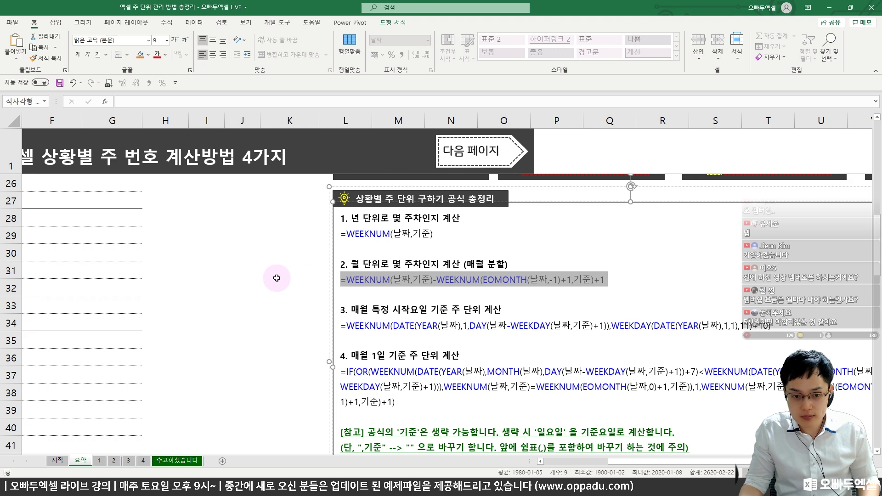
Step: Paste =WEEKNUM(날짜,기준)-WEEKNUM(EOMONTH(날짜,-1)+1,기준)+1 into cell E5 of the 월 기준 column
click(256, 289)
scroll(266, 289, left, 5)
scroll(269, 311, up, 4)
scroll(269, 311, up, 4)
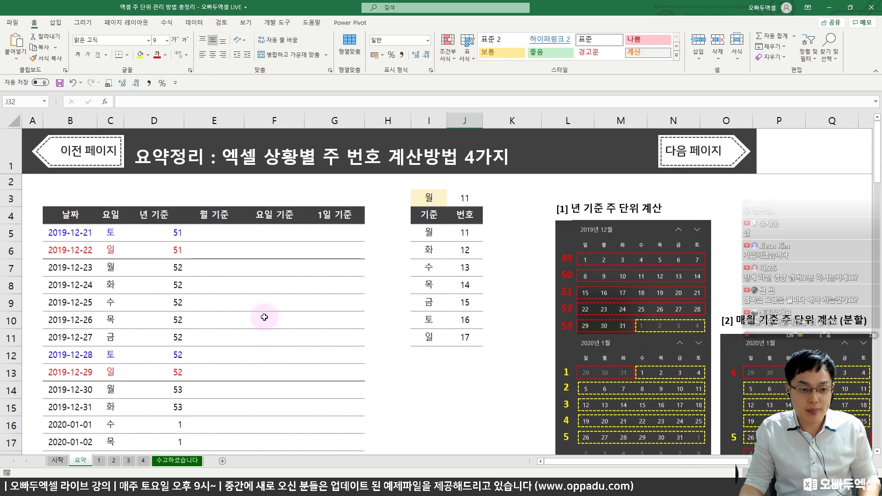
click(209, 237)
double_click(208, 236)
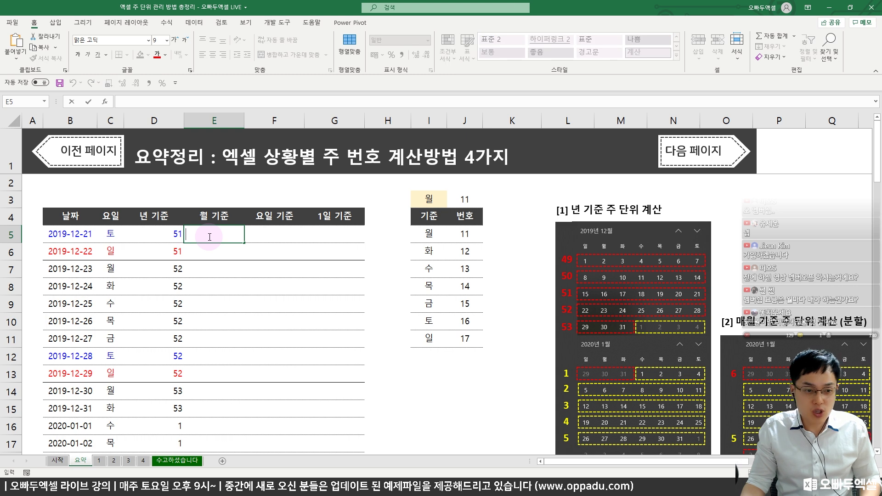
text(=WEEKNUM(날짜,기준)-WEEKNUM(EOMONTH(날짜,-1)+1,기준)+1)
key(Return)
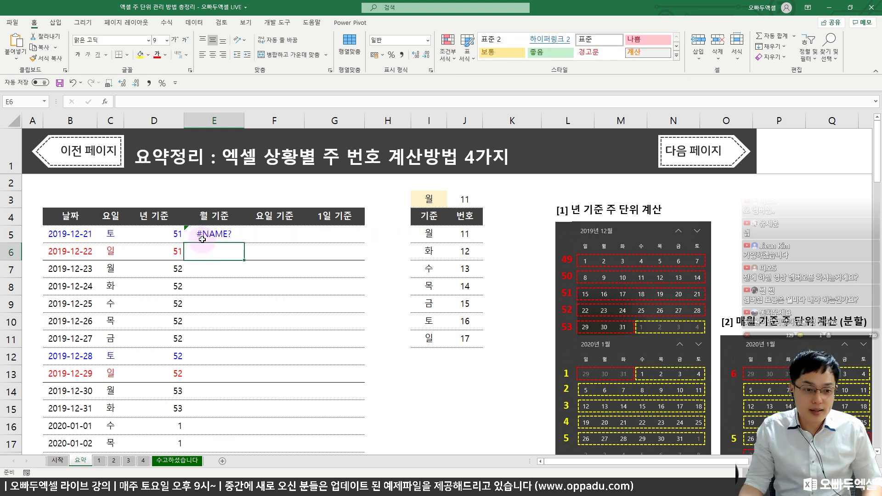
Step: Select cells E5:E6 in the 월 기준 column as the range for a find-and-replace
click(211, 235)
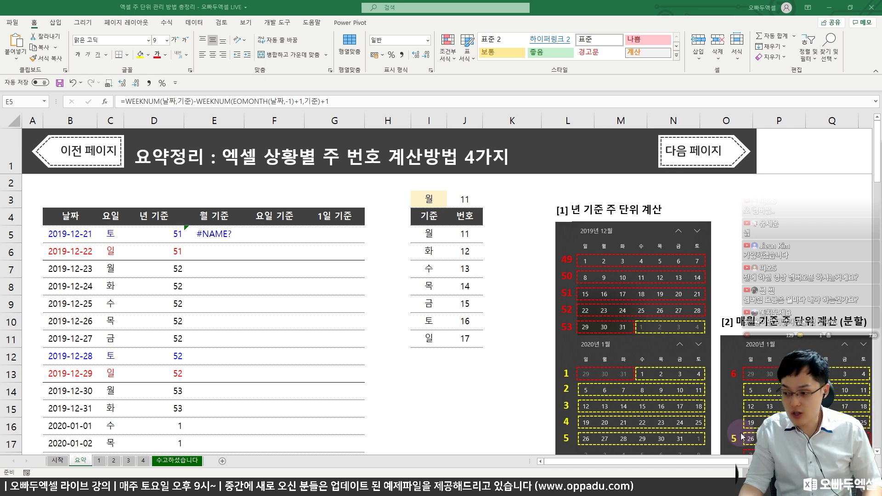
click(205, 234)
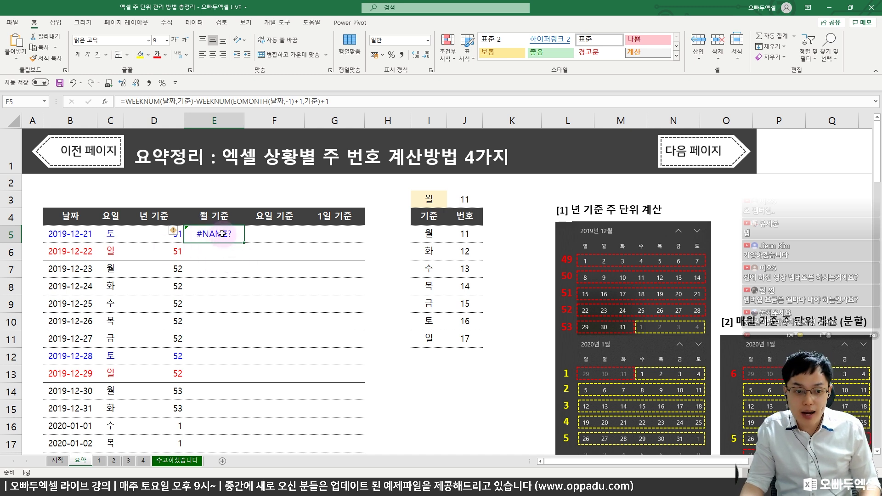
drag(222, 233, 220, 252)
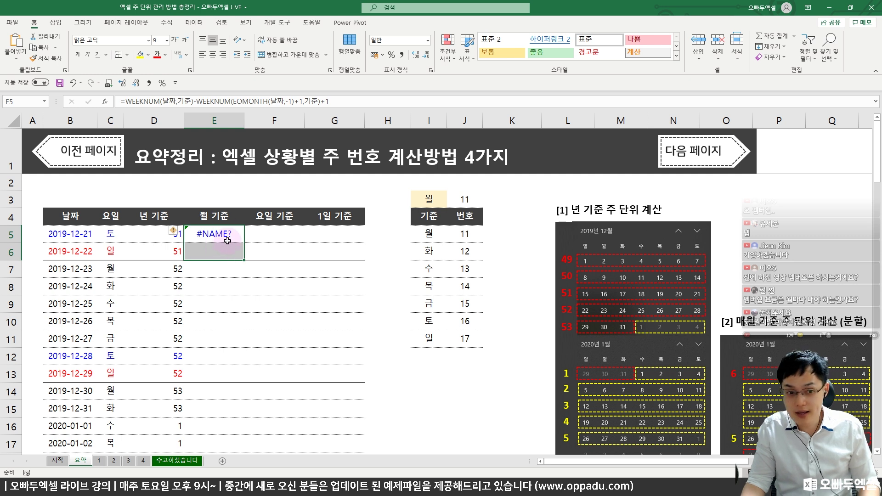
click(229, 236)
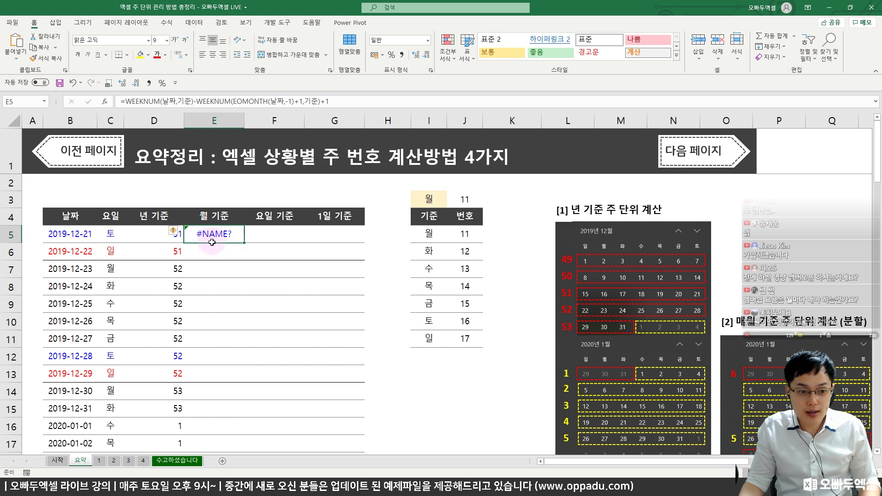
drag(208, 231, 220, 247)
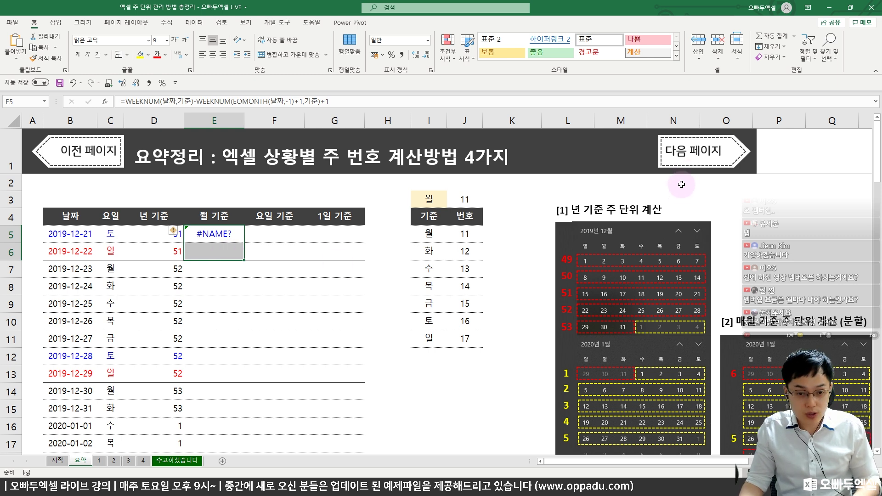
key(ctrl+h)
drag(371, 131, 333, 161)
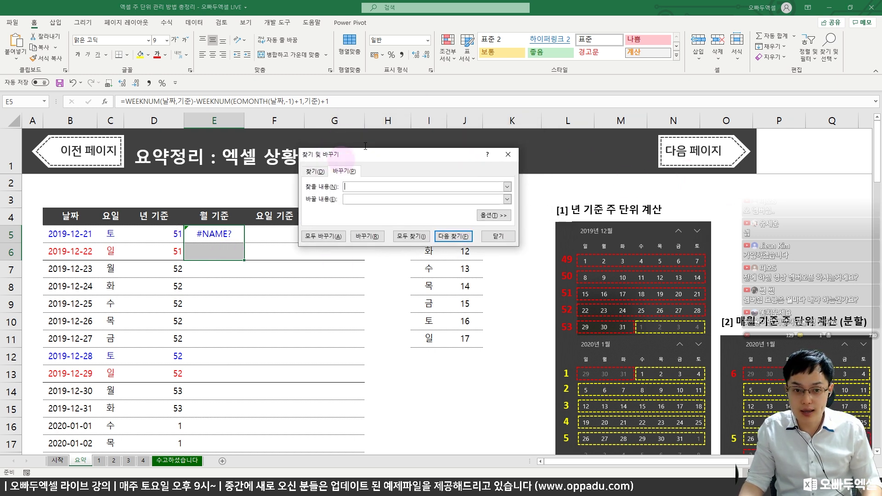
key(Escape)
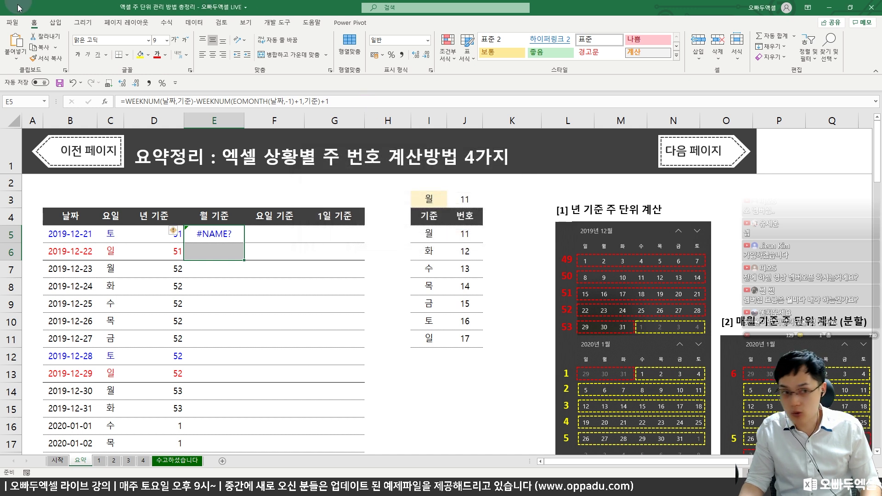
Step: Replace every 날짜 with b5 in the formula within the selected E5:E6 range
click(830, 54)
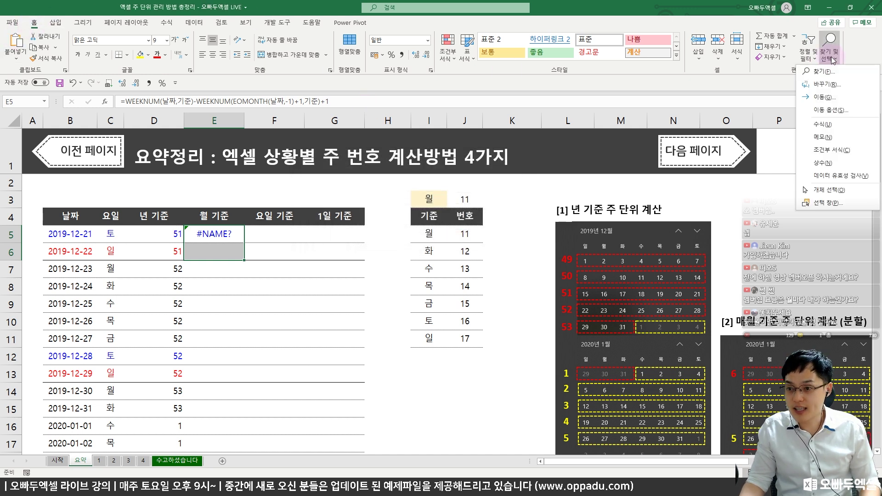
click(831, 90)
drag(401, 164, 383, 191)
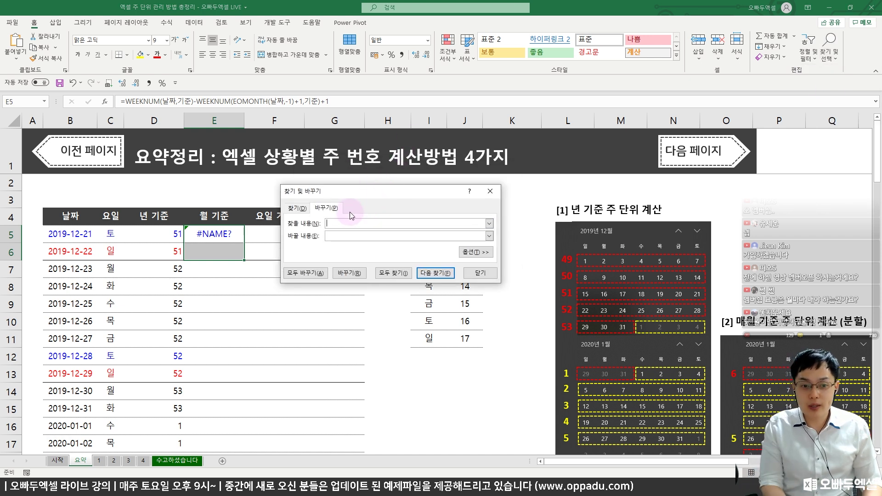
text(날짜)
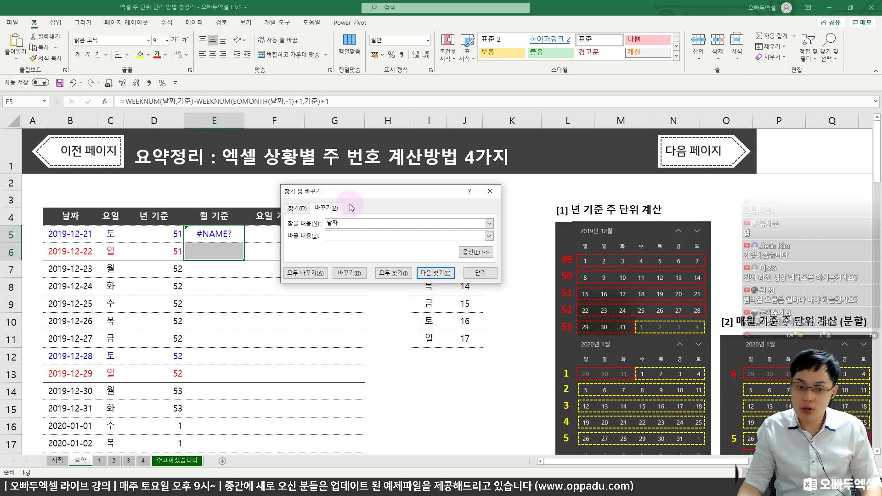
click(446, 222)
key(Tab)
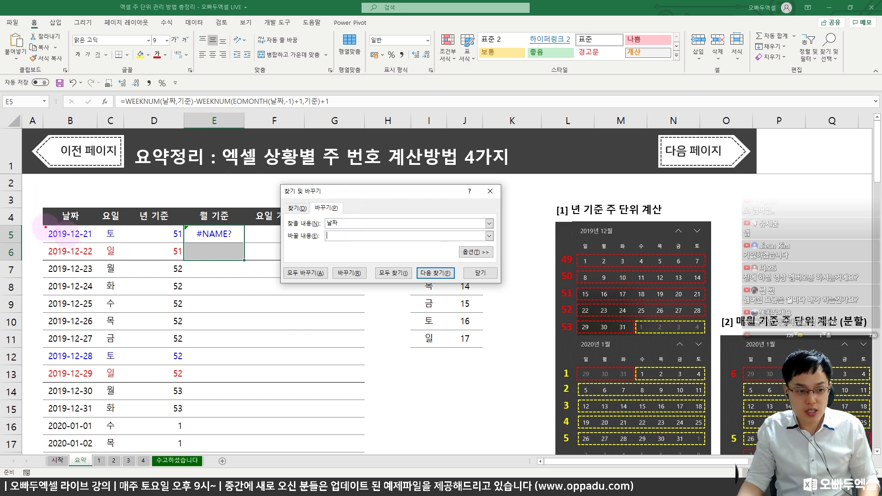
drag(42, 227, 90, 243)
key(Escape)
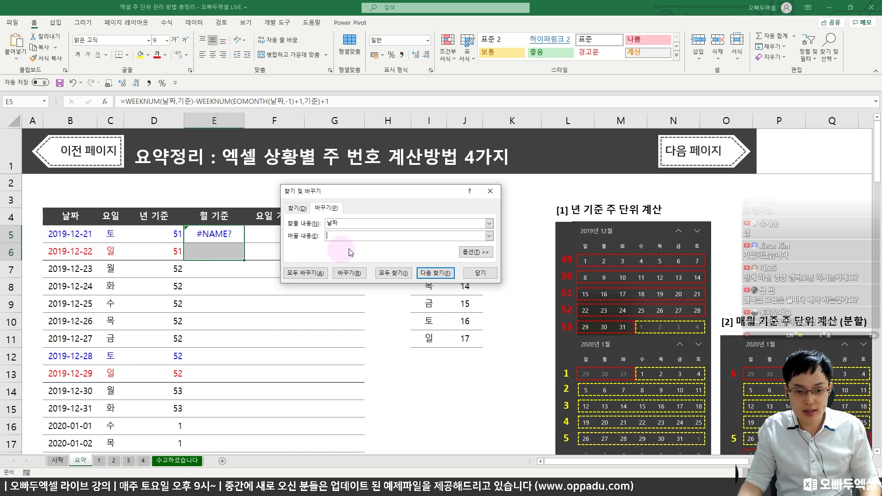
text(b5)
click(322, 275)
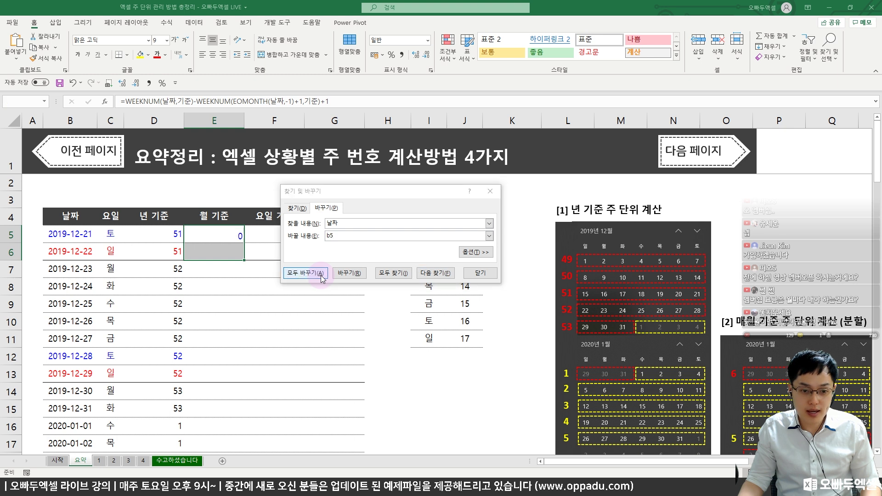
click(453, 270)
Step: Replace every 기준 with 11 in the E5 formula and close Find and Replace
click(350, 224)
drag(350, 224, 284, 225)
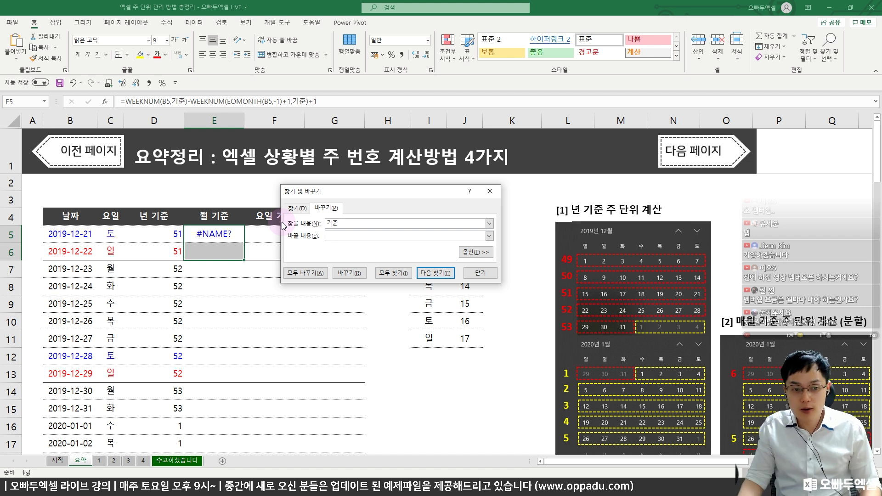
text(11)
drag(346, 191, 196, 315)
mouse_move(408, 224)
mouse_down()
mouse_move(481, 245)
mouse_move(510, 177)
mouse_up()
key(Escape)
drag(250, 315, 390, 232)
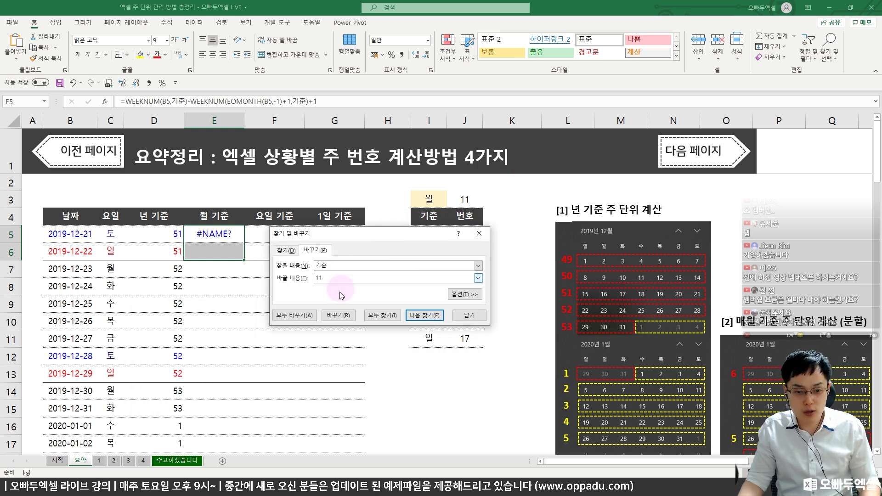
click(310, 317)
click(447, 323)
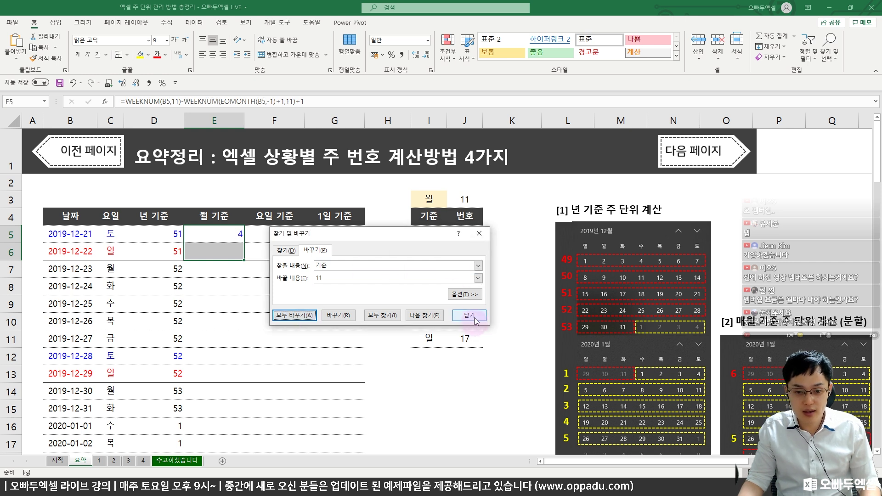
click(469, 315)
Step: Fill the E5 formula down the 월 기준 column and check the week numbers where January and February 2020 begin
click(216, 235)
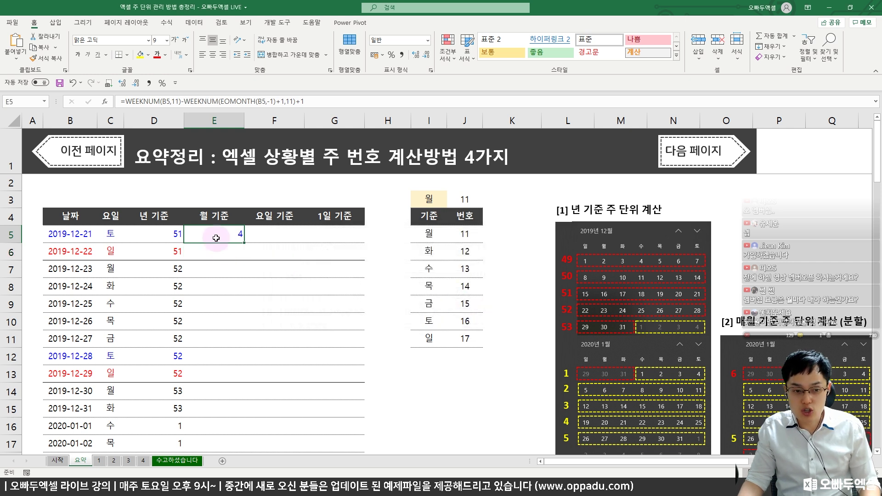
double_click(245, 244)
drag(231, 236, 239, 374)
click(237, 397)
scroll(237, 397, down, 2)
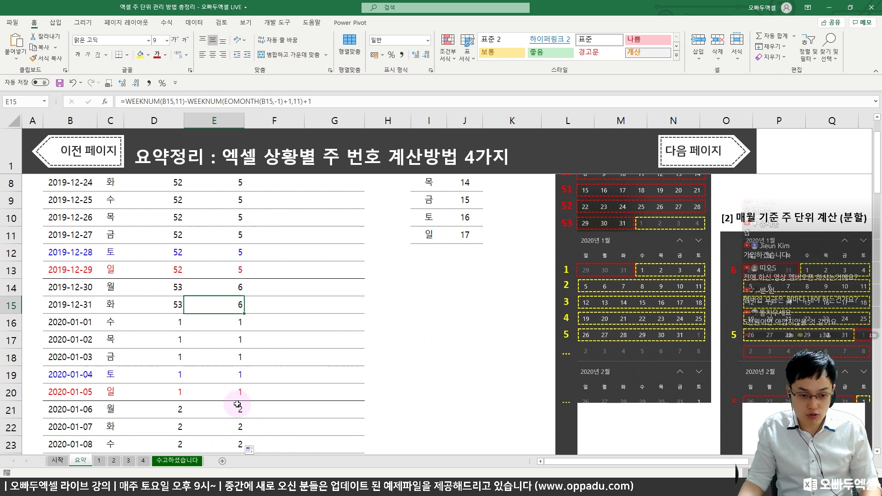
click(233, 321)
scroll(234, 321, down, 2)
scroll(233, 320, down, 9)
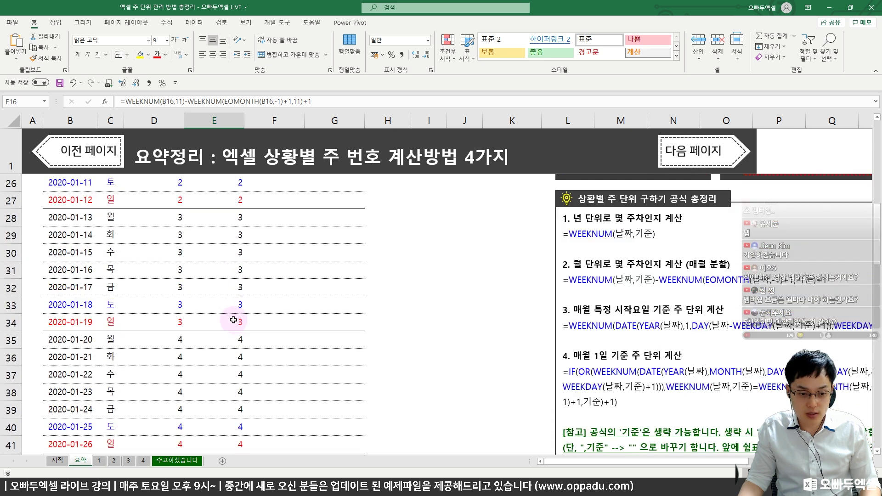
drag(230, 288, 233, 342)
click(233, 290)
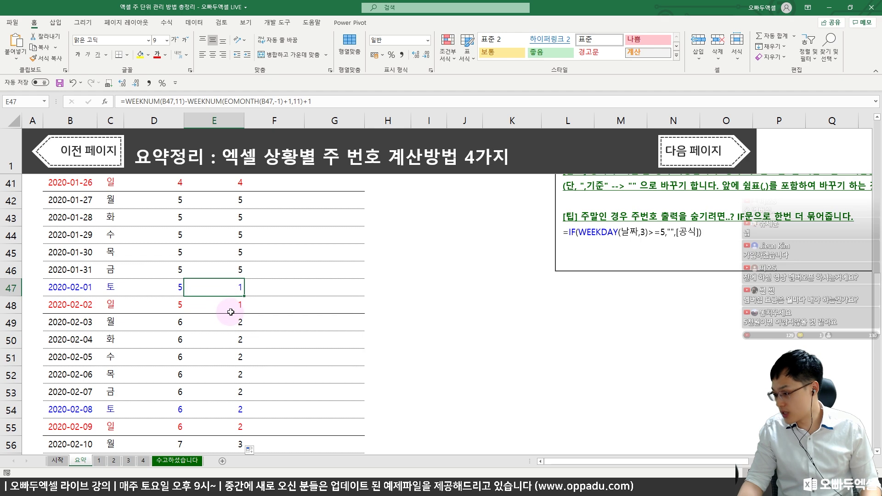
Step: Box the heading "[2] 매월 기준 주 단위 계산 (분할)" and the February 1 cell in its January 2020 calendar, and clear the ink
scroll(233, 305, up, 12)
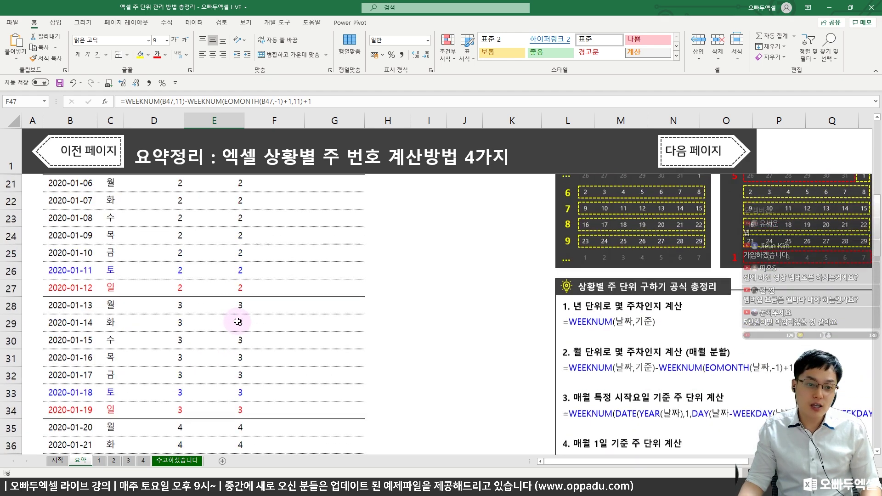
scroll(232, 317, right, 6)
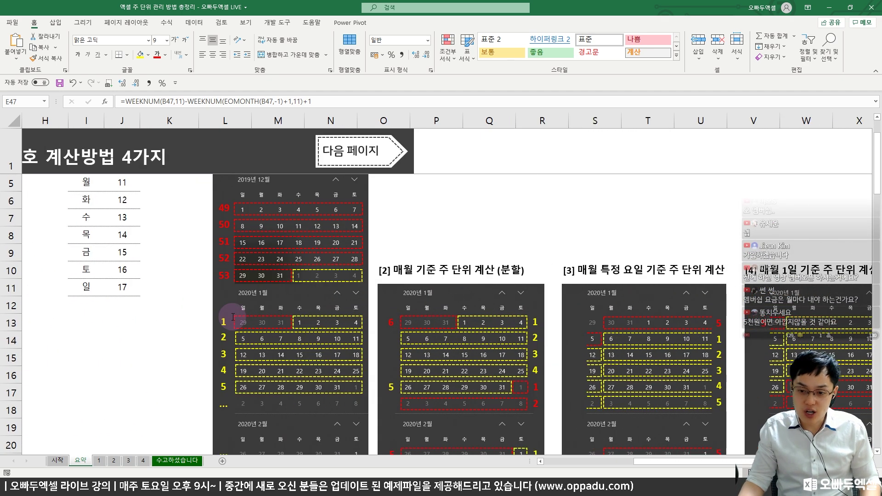
scroll(267, 313, down, 1)
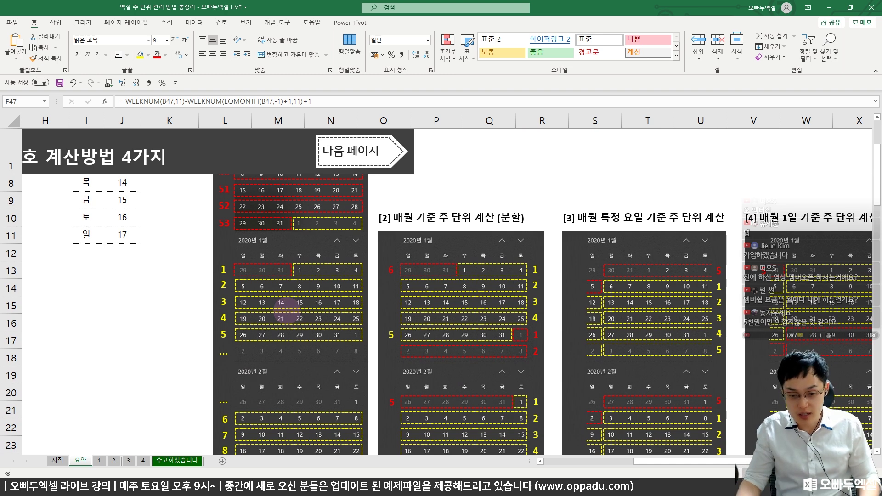
mouse_move(367, 206)
mouse_down()
mouse_move(381, 216)
mouse_move(539, 229)
mouse_up()
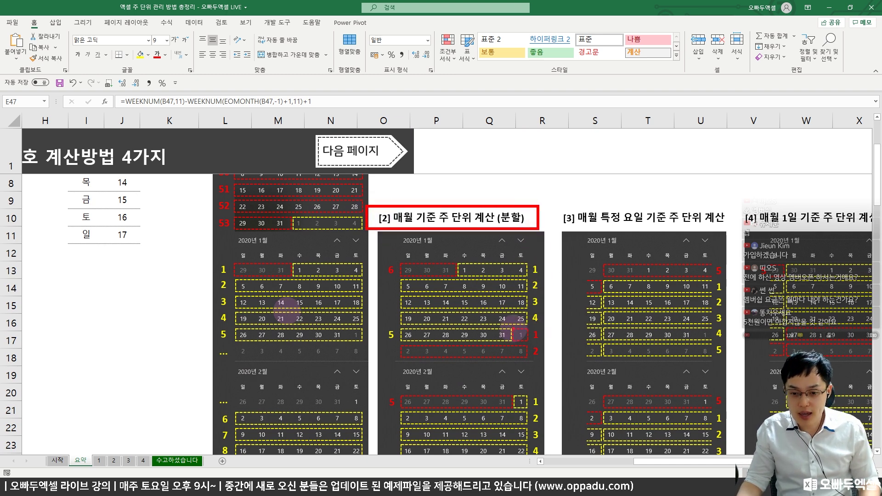
drag(526, 339, 529, 342)
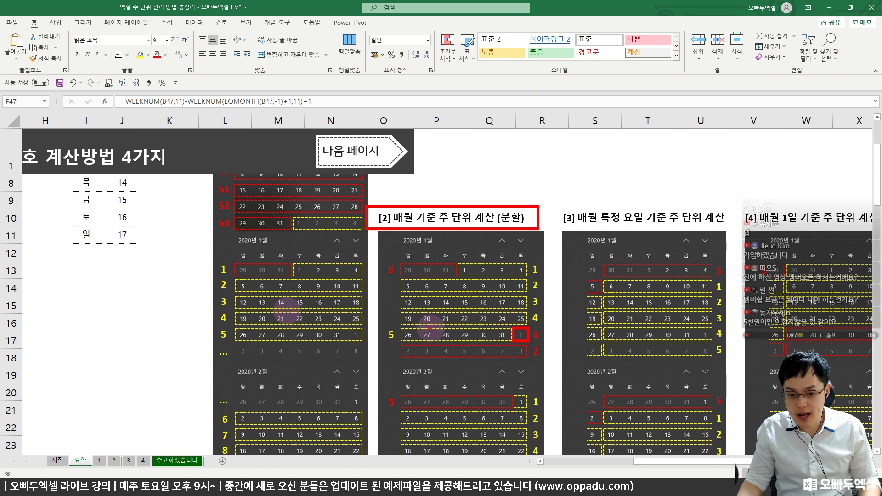
mouse_move(427, 317)
mouse_down()
mouse_move(510, 312)
mouse_move(528, 327)
mouse_move(511, 337)
mouse_up()
key(Escape)
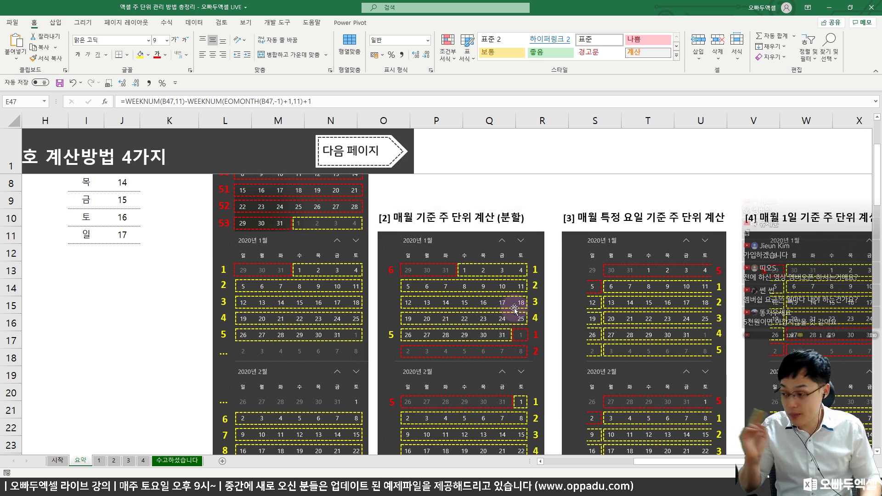
Step: Box and check-mark 매월 특정 요일 in heading [3], and copy the formula under "3. 매월 특정 시작요일 기준 주 단위 계산" in the formula summary box
scroll(514, 308, right, 3)
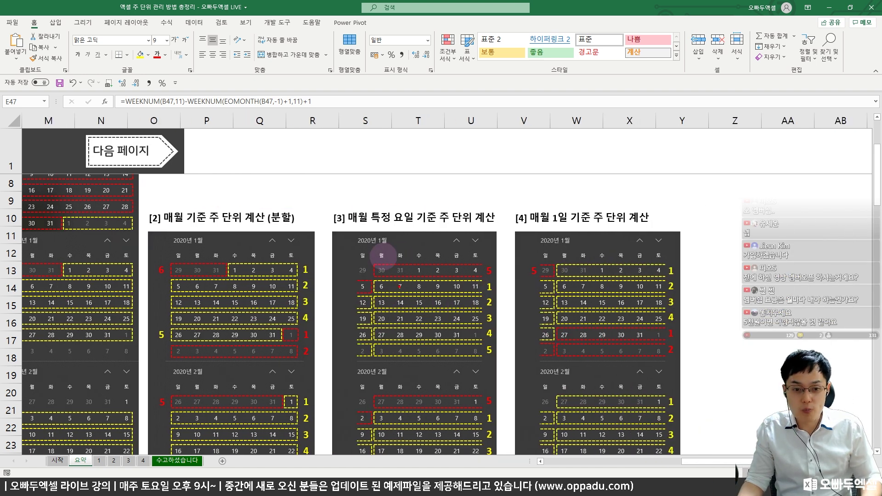
mouse_move(341, 207)
mouse_down()
mouse_move(422, 227)
mouse_move(417, 187)
mouse_up()
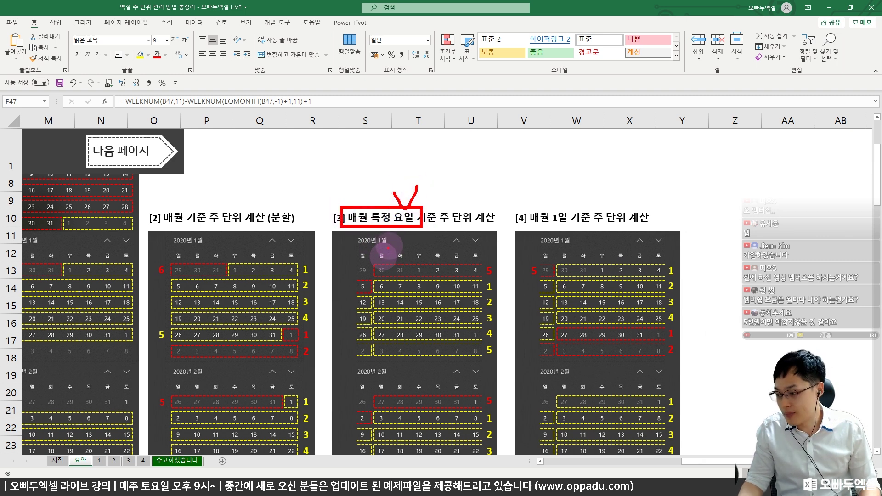
scroll(370, 273, down, 4)
scroll(371, 273, down, 3)
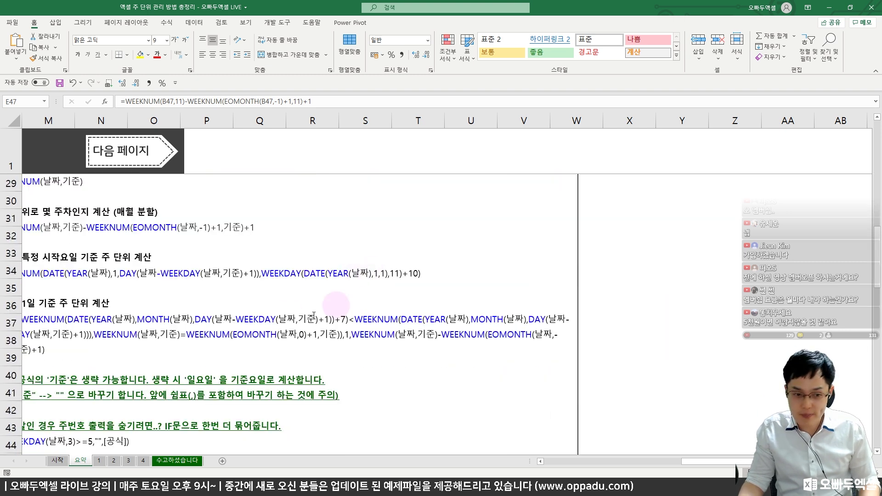
scroll(287, 314, left, 2)
drag(100, 278, 534, 268)
key(ctrl+c)
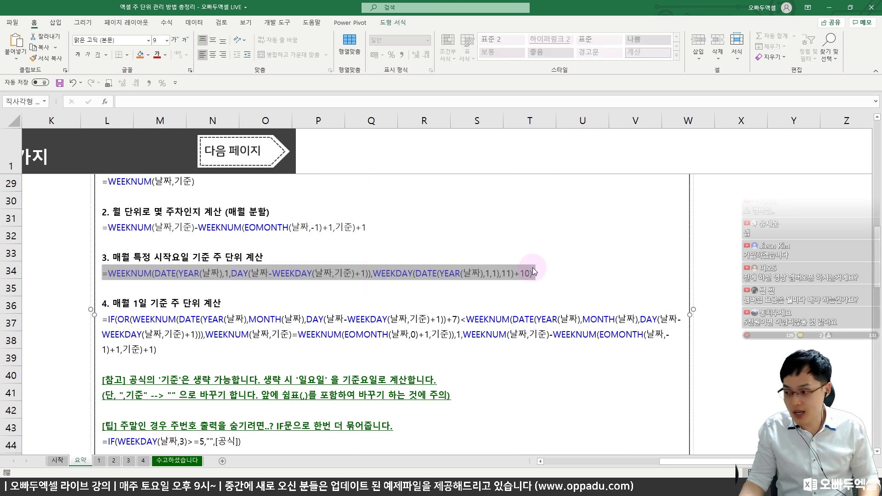
Step: Paste =WEEKNUM(DATE(YEAR(날짜),1,DAY(날짜-WEEKDAY(날짜,기준)+1)),WEEKDAY(DATE(YEAR(날짜),1,1),11)+10) into cell F5 of the 요일 기준 column
click(52, 256)
scroll(184, 276, left, 5)
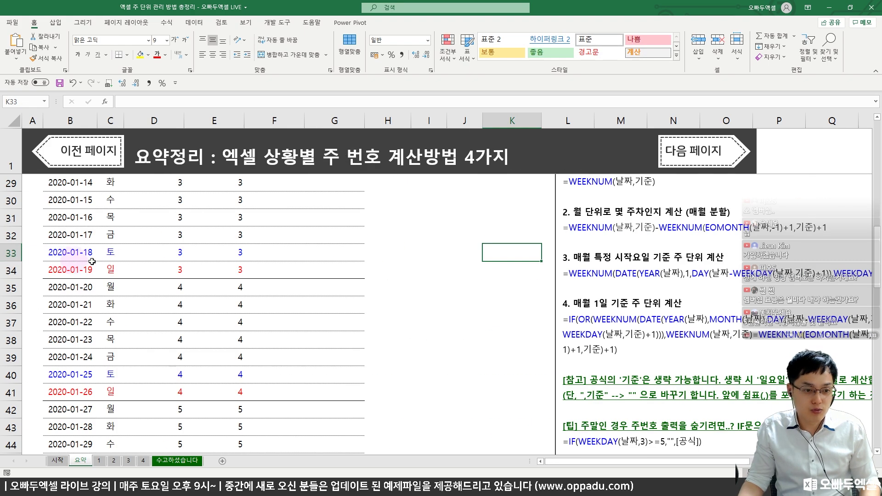
scroll(225, 292, up, 9)
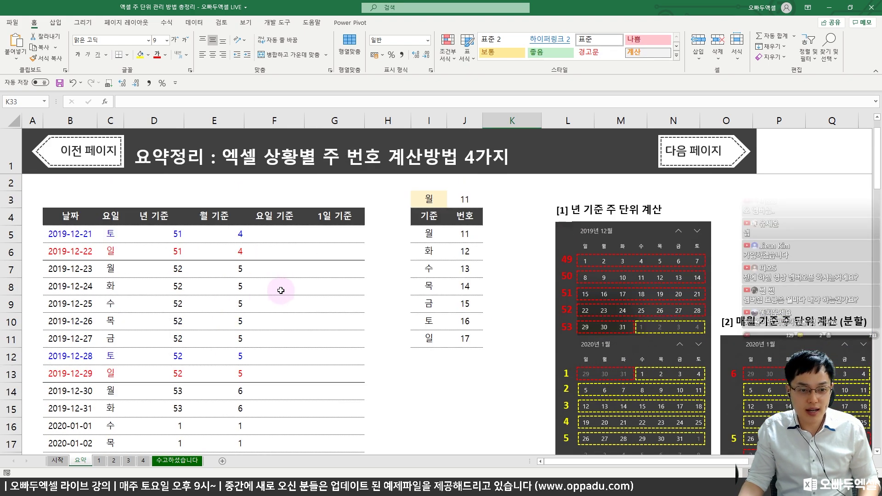
double_click(290, 235)
key(ctrl+v)
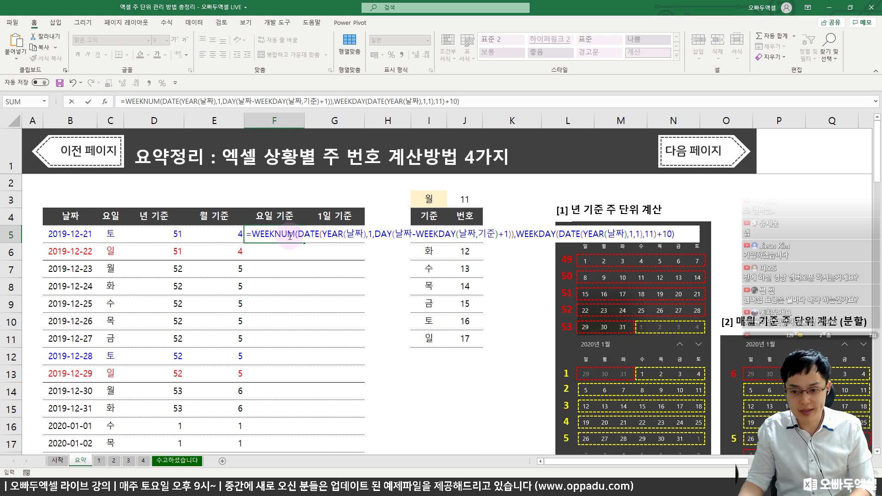
key(Return)
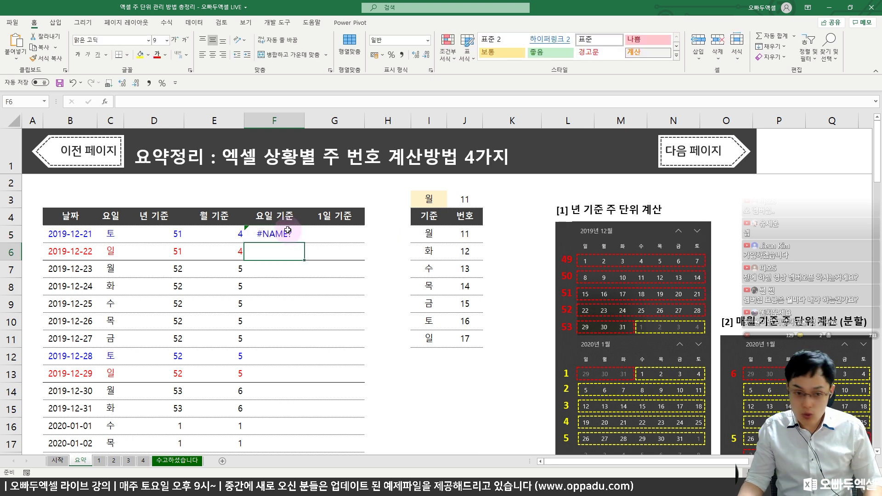
click(283, 234)
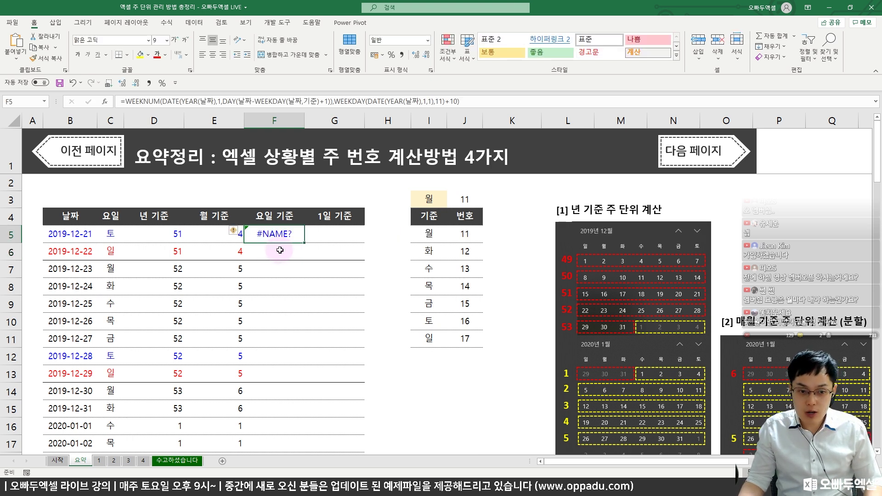
Step: Replace 날짜 with b5 and 기준 with 11 throughout the formula in cell F5 using find and replace
shift+click(282, 253)
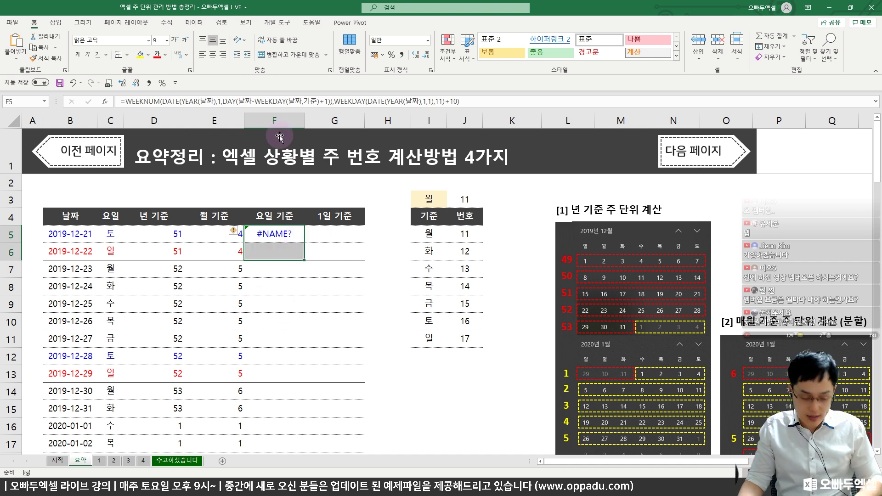
key(ctrl+h)
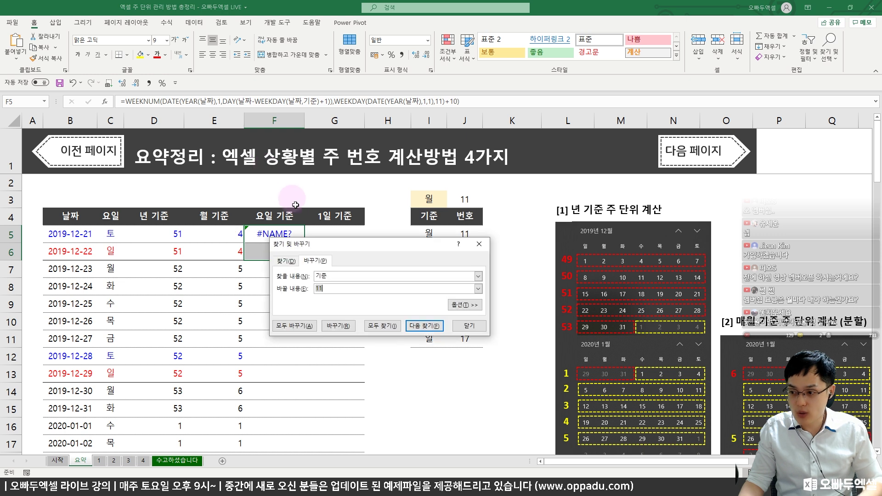
drag(361, 277, 240, 271)
text(ㄴ)
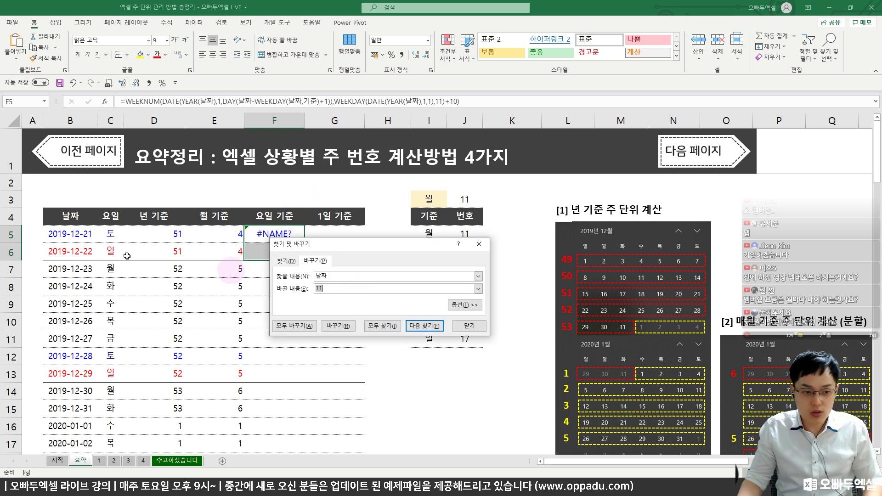
click(294, 326)
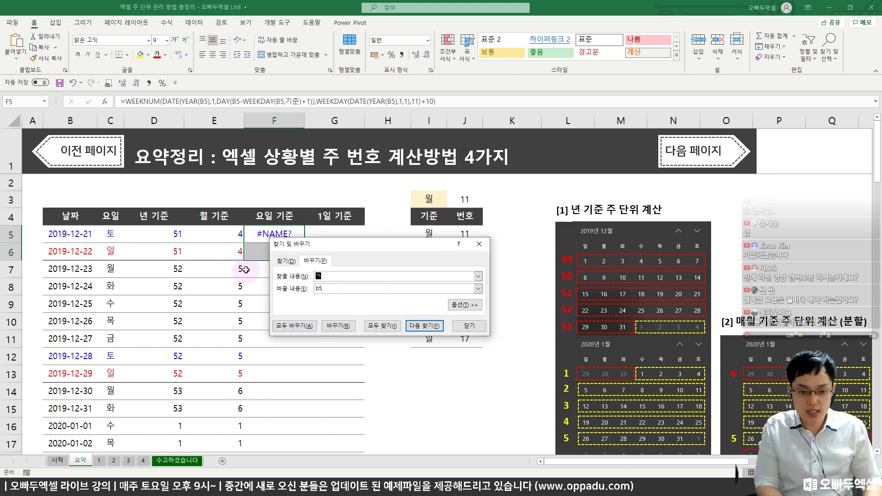
text(11)
click(282, 327)
click(441, 275)
key(Escape)
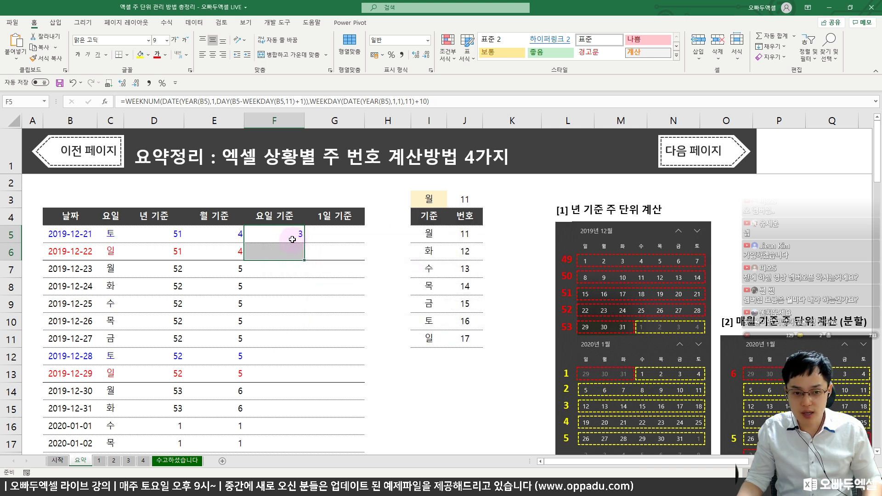
Step: Fill the F5 formula down the 요일 기준 column to the end of the date table
click(296, 237)
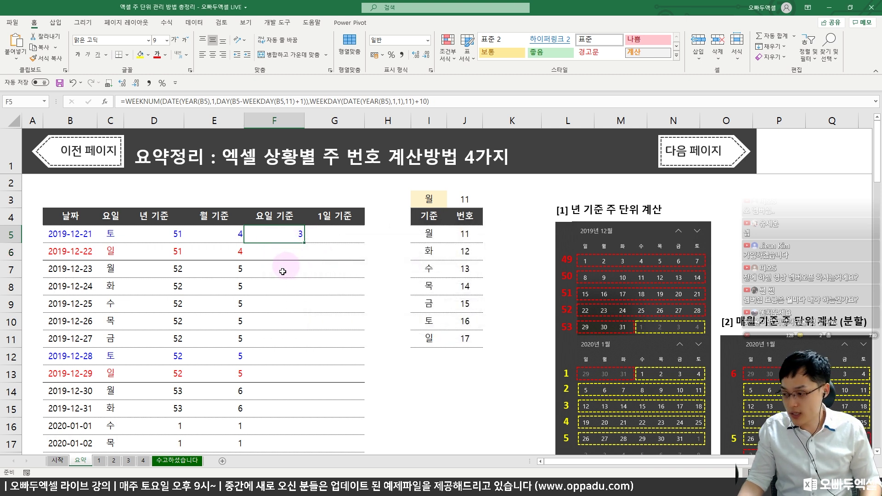
double_click(306, 244)
ctrl+scroll(304, 243, down, 1)
scroll(299, 257, down, 3)
scroll(297, 263, up, 1)
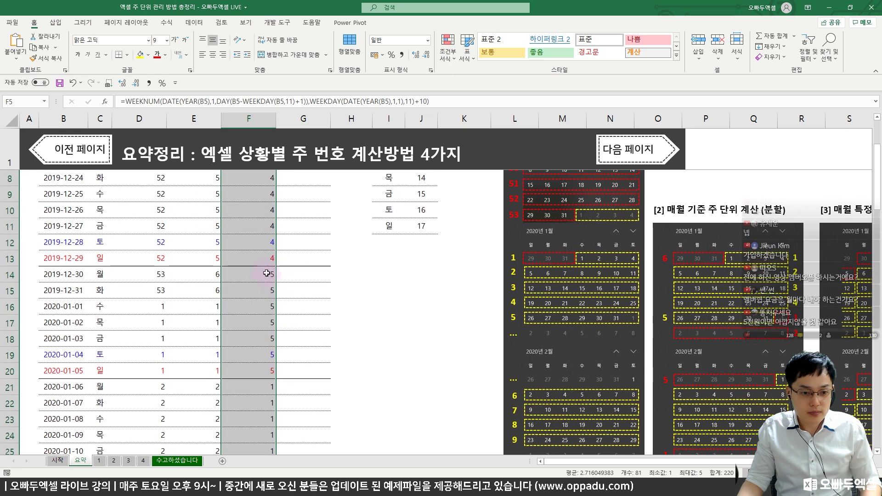
Step: Compare the week numbers across the 2019-12-30 and 2020-01-01 rows of the date table
click(269, 274)
drag(64, 276, 260, 272)
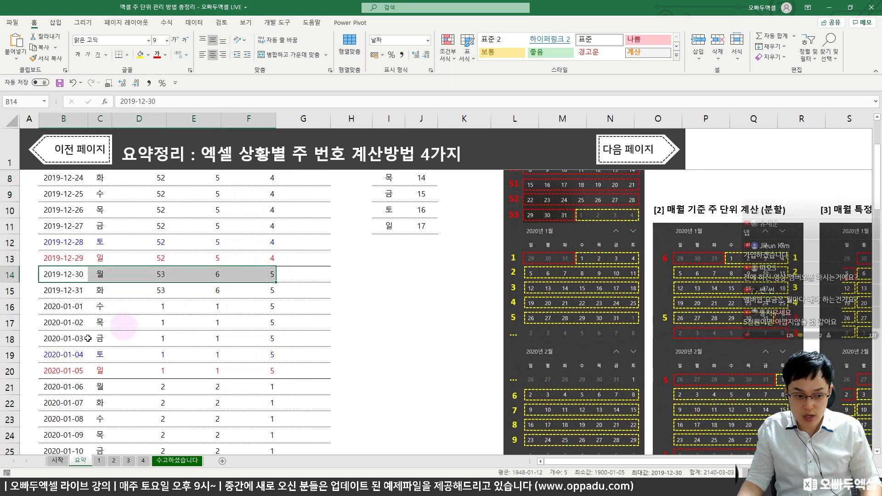
drag(64, 307, 274, 305)
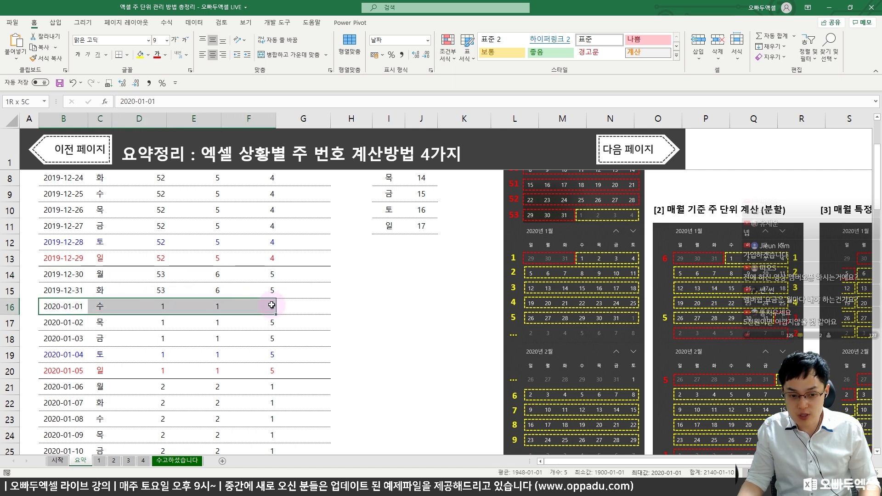
drag(64, 306, 250, 309)
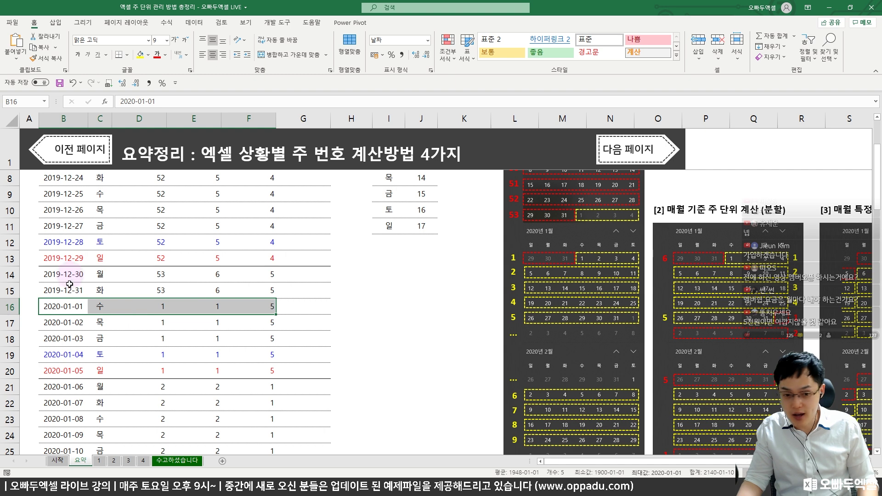
click(133, 305)
drag(70, 310, 101, 307)
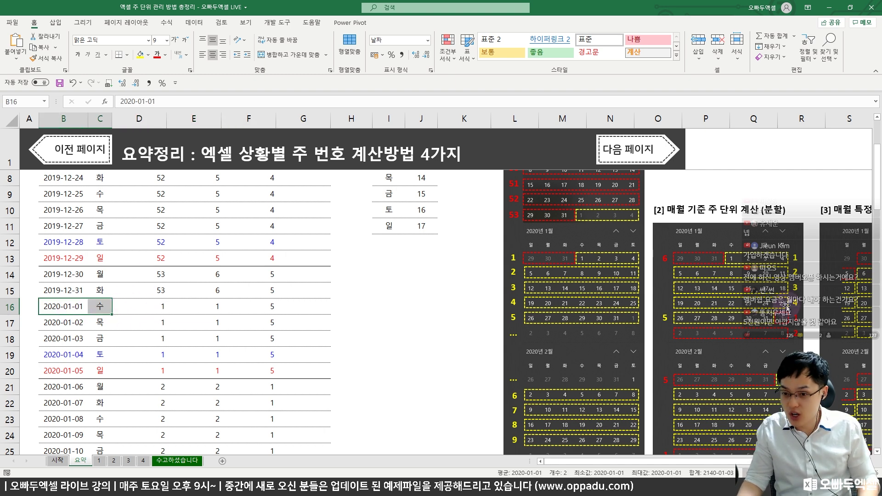
Step: In calendar [3] for January 2020, box and check-mark January 1, box its Monday-to-Sunday week including January 5, and clear the ink
scroll(787, 306, right, 5)
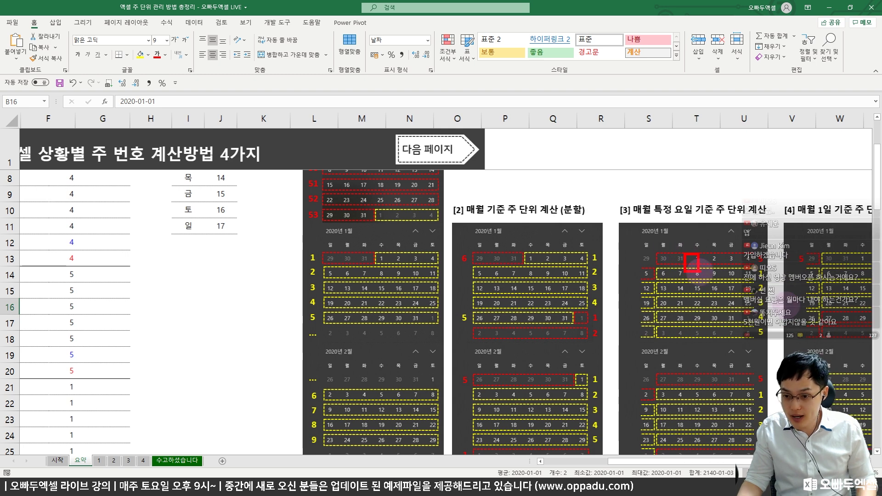
drag(688, 253, 703, 267)
key(ctrl+z)
drag(699, 228, 717, 226)
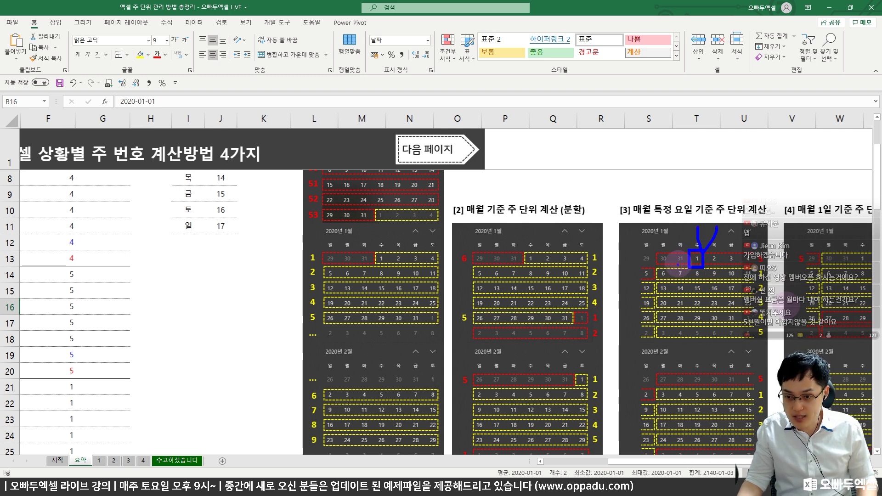
drag(664, 254, 757, 267)
mouse_move(637, 268)
mouse_down()
mouse_move(655, 282)
mouse_move(674, 276)
mouse_up()
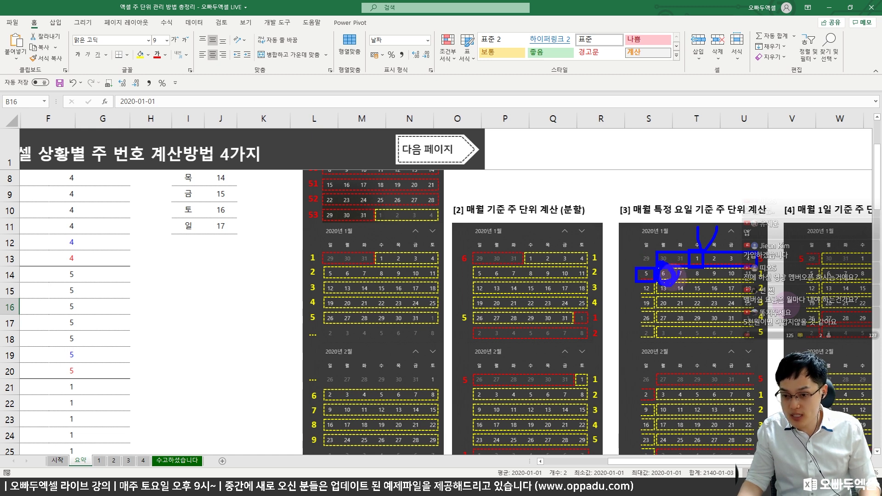
key(Escape)
Step: Box the 2020-01-06 row of the date table, clear the ink, and inspect the formula in cell F5
scroll(270, 335, left, 3)
scroll(238, 341, down, 1)
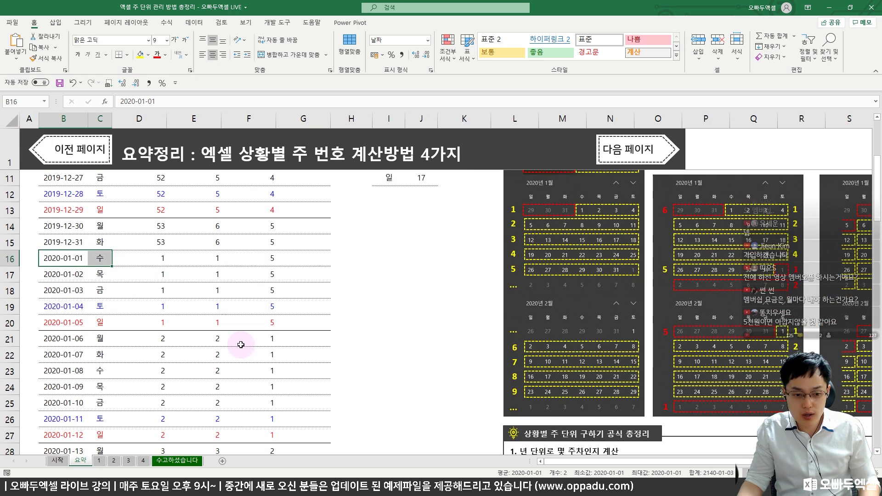
drag(37, 331, 339, 350)
key(Escape)
scroll(369, 348, up, 3)
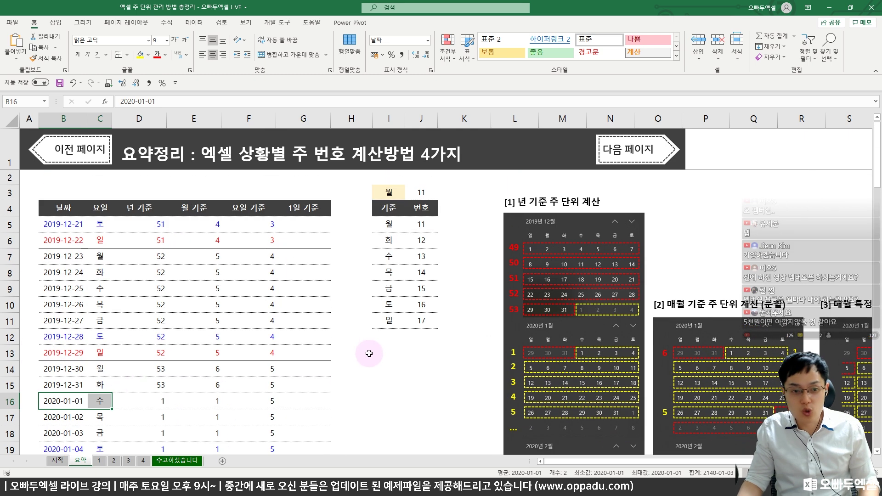
click(265, 224)
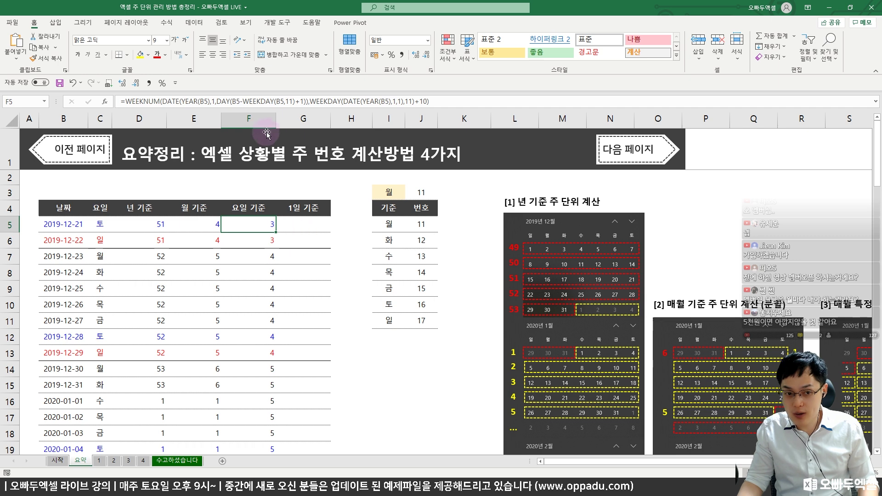
click(282, 101)
key(Escape)
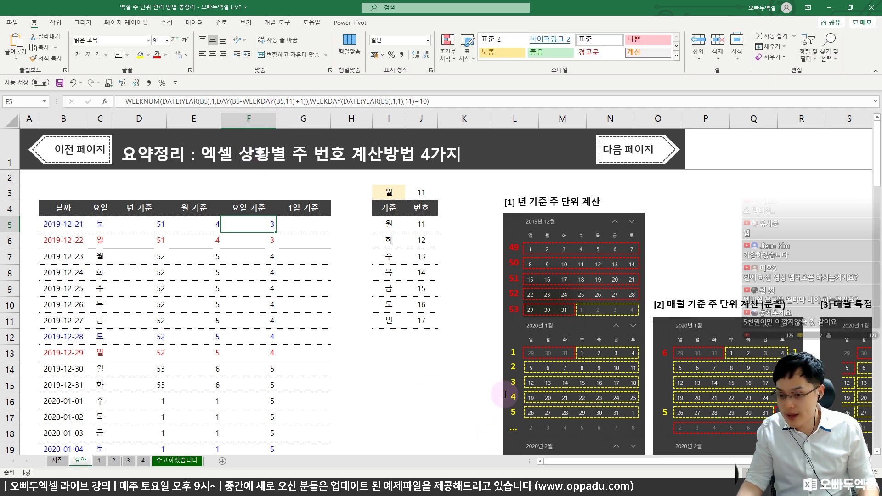
Step: Box January 1 and its first week in the January 2020 calendar under heading [4], and clear the ink
scroll(505, 395, right, 5)
scroll(460, 358, down, 2)
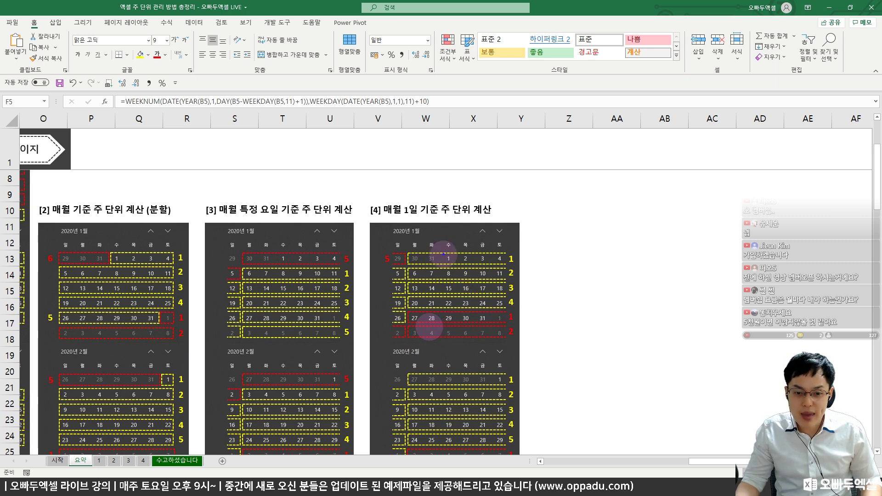
drag(459, 262, 460, 265)
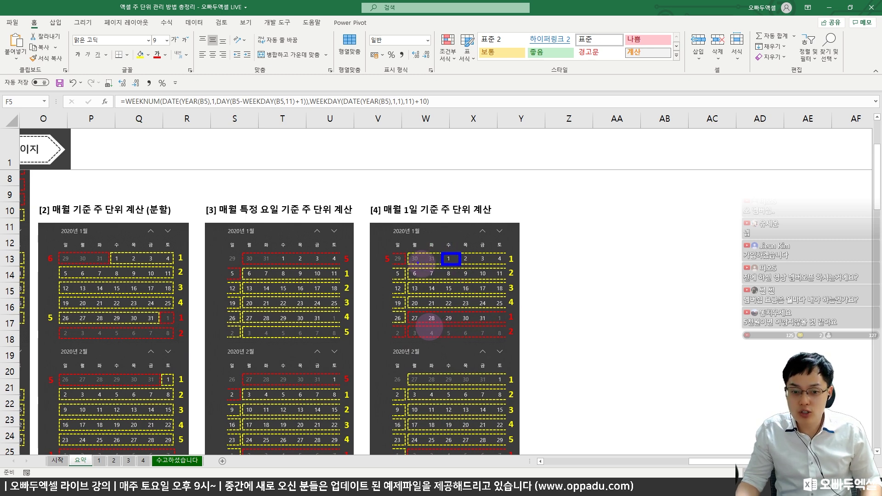
drag(406, 254, 510, 265)
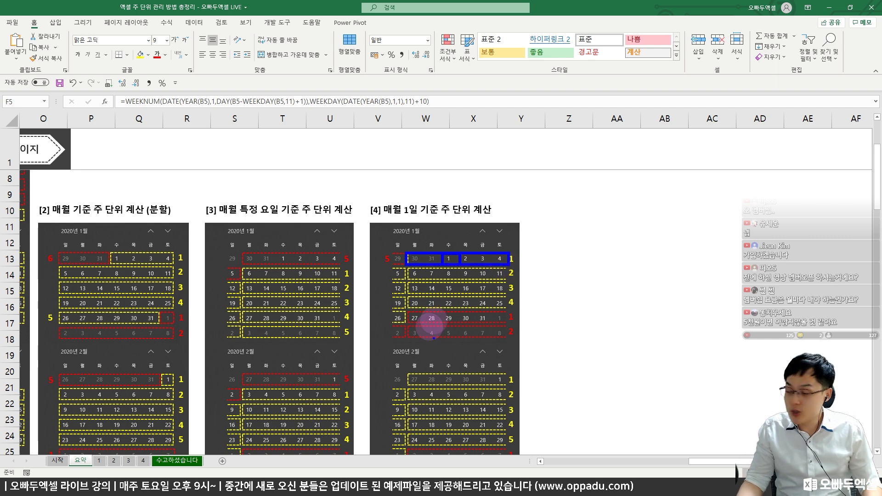
key(Escape)
Step: Copy the full IF(OR(WEEKNUM(…))) formula under "4. 매월 1일 기준 주 단위 계산" in the formula summary box
scroll(435, 338, down, 6)
scroll(433, 339, down, 1)
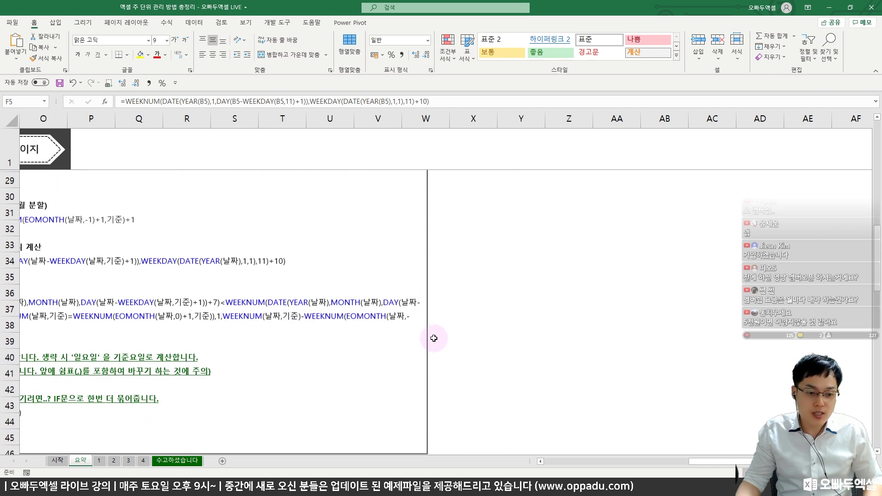
scroll(388, 355, left, 3)
drag(368, 326, 295, 306)
click(278, 296)
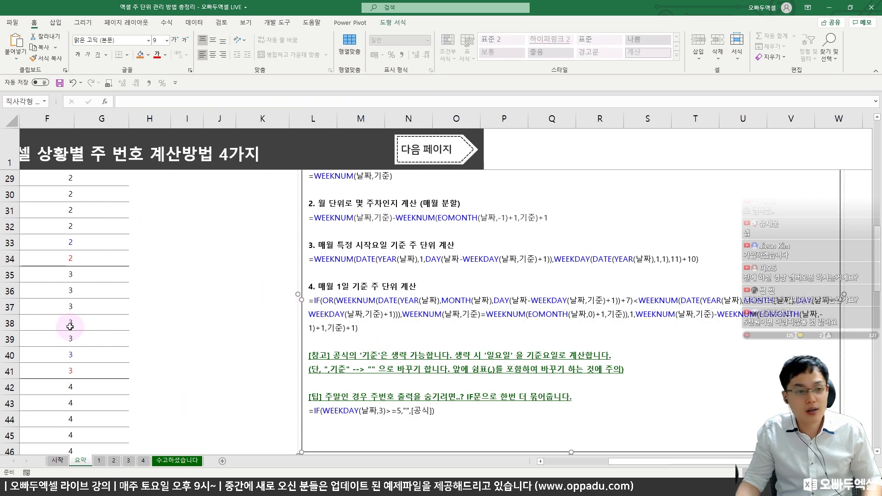
Step: Paste the copied 매월 1일 기준 formula into cell G5 of the 1일 기준 column
scroll(70, 319, up, 9)
click(107, 228)
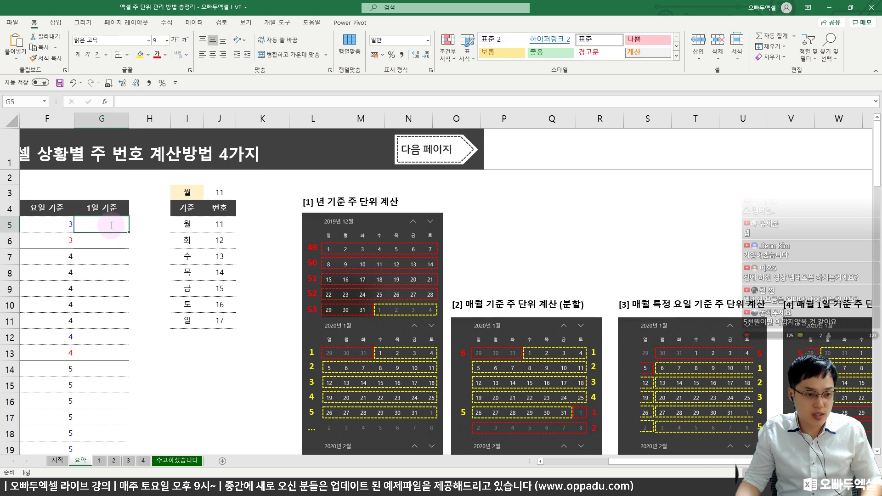
double_click(108, 229)
key(ctrl+v)
key(Return)
scroll(109, 227, left, 3)
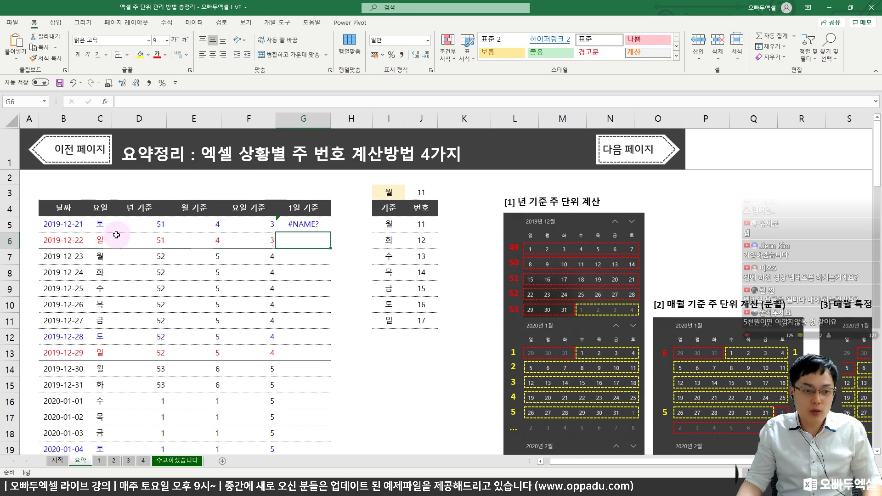
Step: Replace 날짜 with b5 and 기준 with 11 throughout the formula in cell G5 using find and replace
click(310, 223)
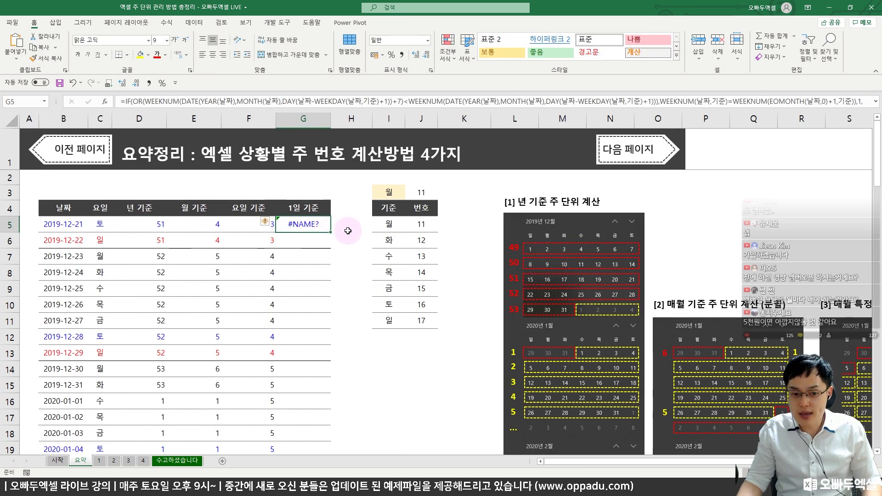
shift+click(347, 230)
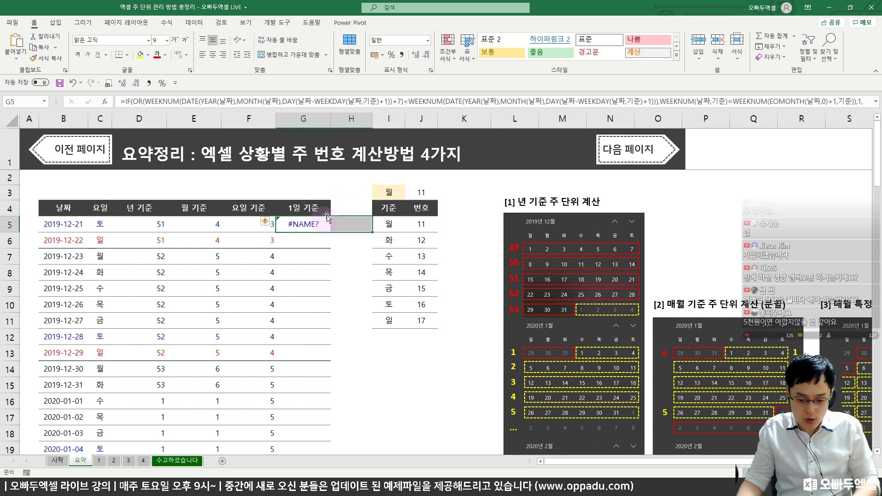
key(ctrl+h)
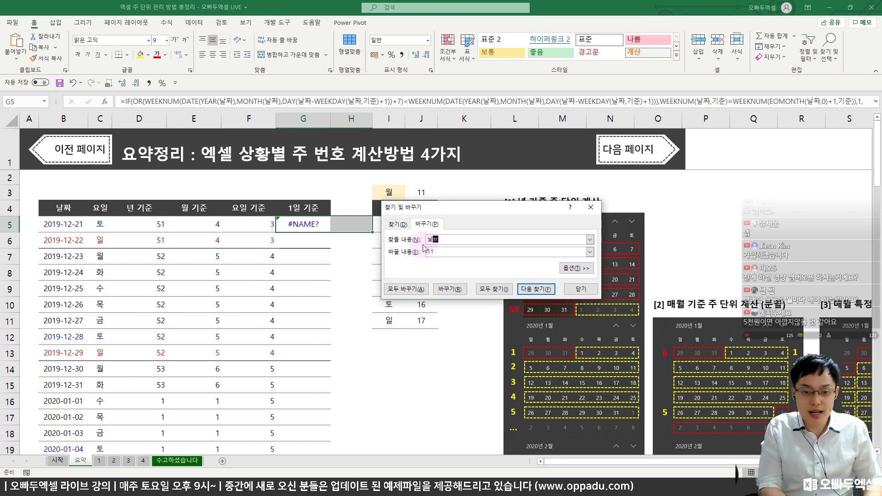
text(b5)
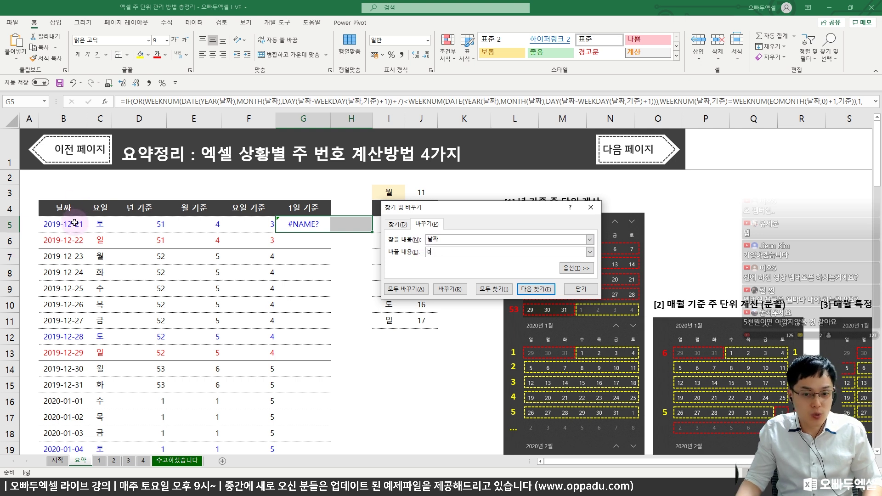
click(404, 290)
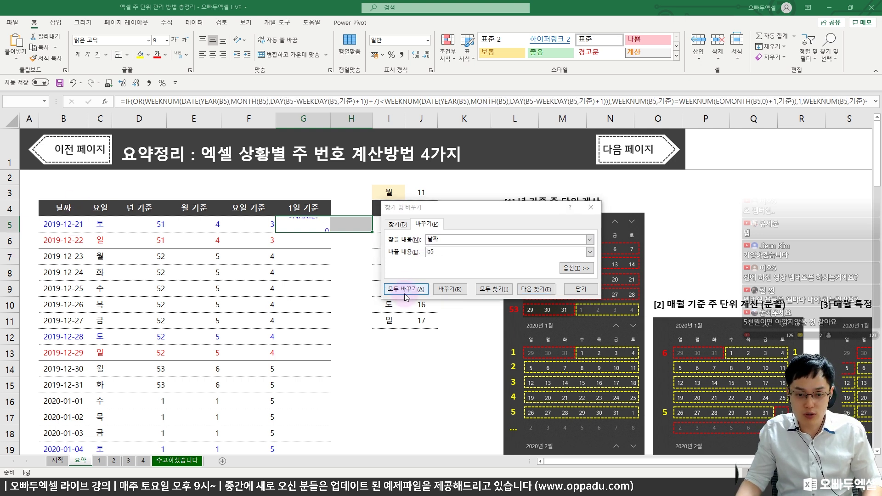
click(442, 276)
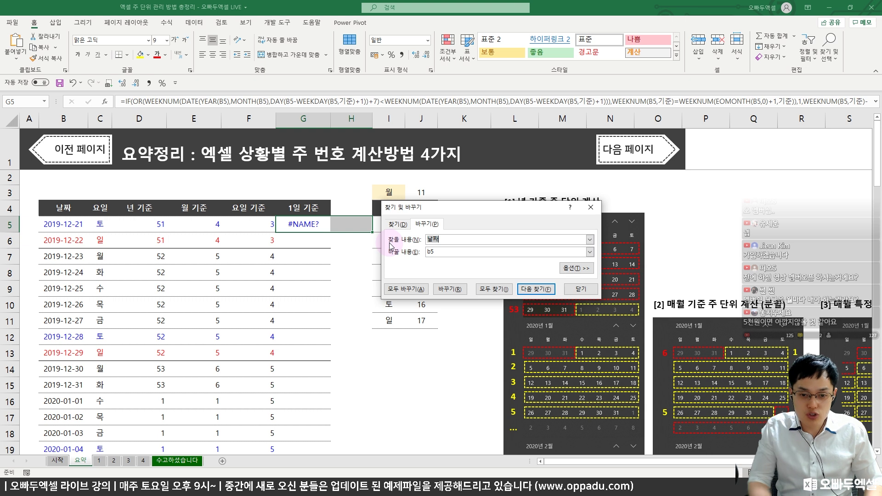
key(Tab)
drag(438, 207, 506, 158)
click(474, 239)
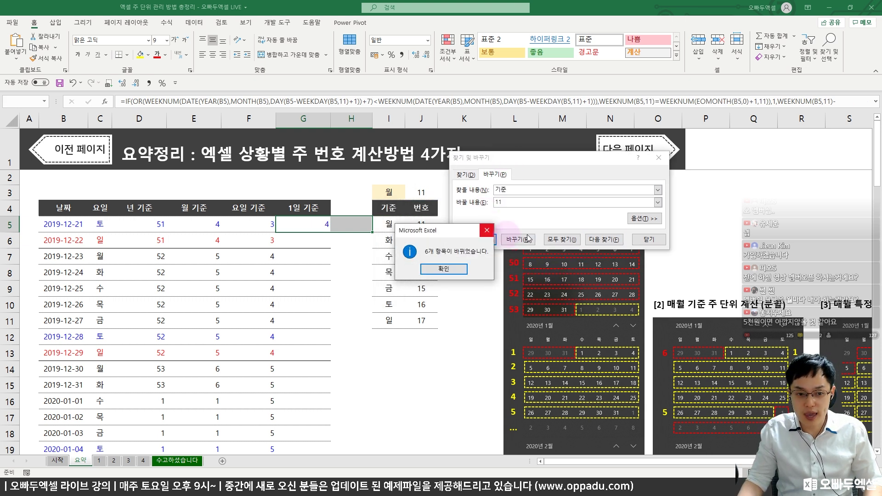
click(448, 272)
key(Escape)
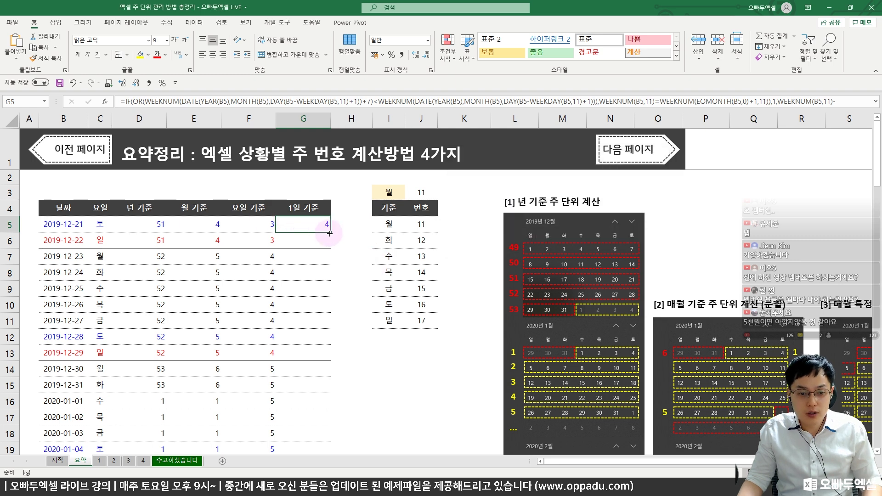
Step: Fill the G5 formula down the 1일 기준 column, box its header, and bring the early January 2020 rows into view
double_click(330, 232)
click(314, 228)
scroll(314, 227, down, 1)
scroll(308, 220, up, 1)
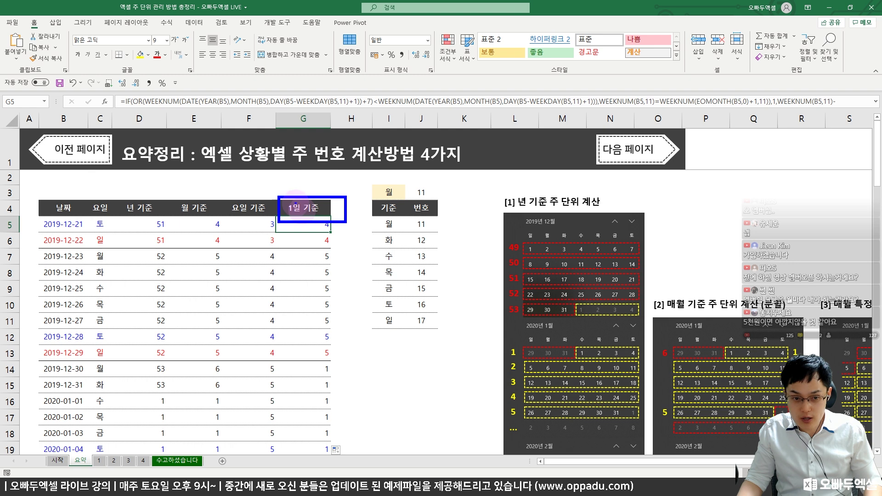
scroll(329, 302, down, 1)
scroll(329, 302, down, 1)
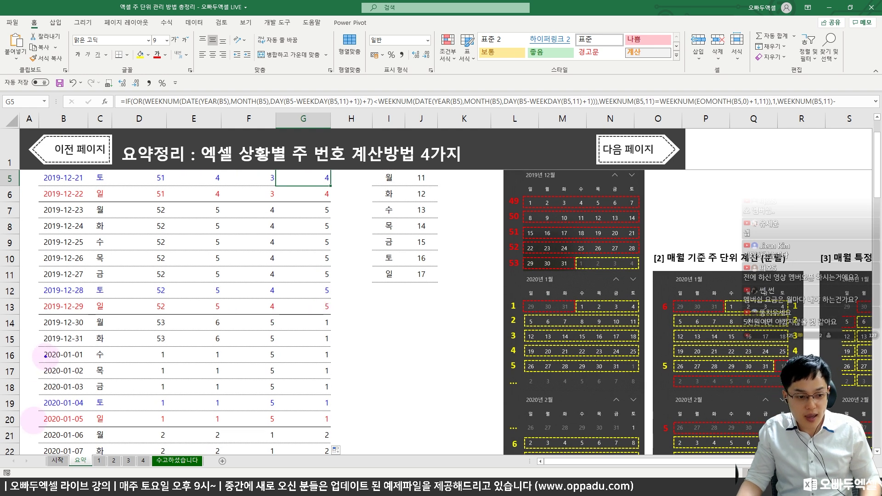
Step: Mark the 2020-01-01 row, the 2019-12-30 and 12-31 dates and that week's 1일 기준 values, and clear the marks
mouse_move(40, 347)
mouse_down()
mouse_move(133, 367)
mouse_move(336, 364)
mouse_up()
mouse_move(40, 322)
mouse_down()
mouse_move(94, 340)
mouse_move(27, 343)
mouse_move(87, 322)
mouse_move(28, 340)
mouse_move(92, 332)
mouse_up()
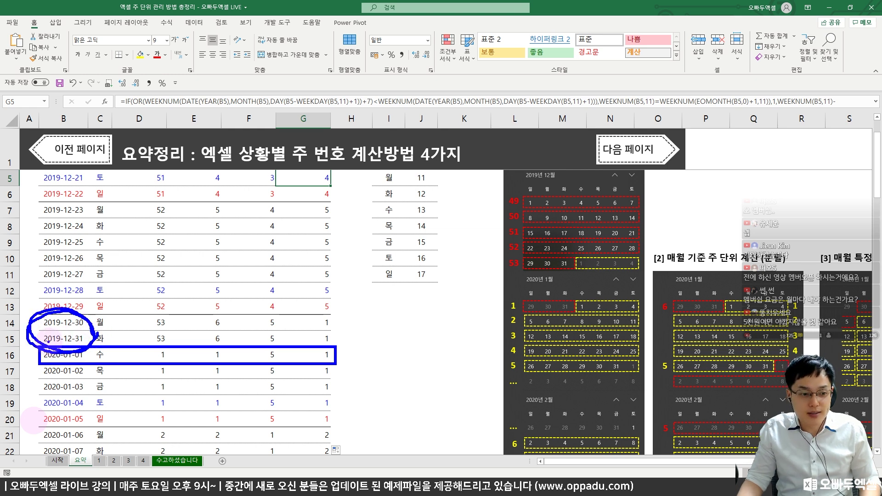
mouse_move(33, 348)
mouse_down()
mouse_move(326, 356)
mouse_move(340, 365)
mouse_up()
mouse_move(309, 313)
mouse_down()
mouse_move(334, 425)
mouse_move(309, 315)
mouse_up()
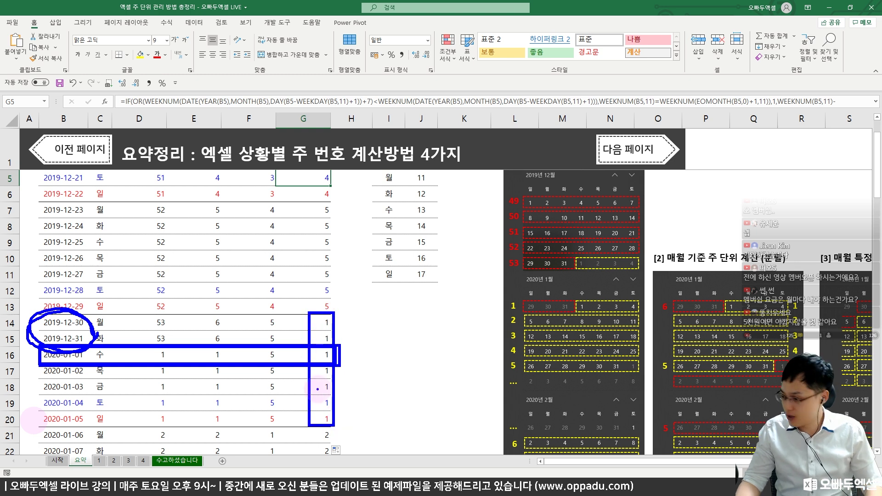
key(Escape)
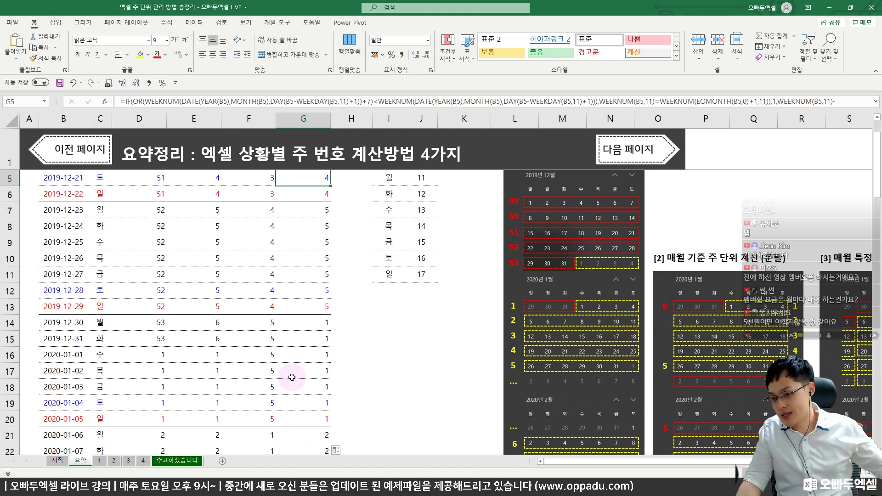
Step: Review the formula summary box, including the 기준 note and the weekend-hiding tip, alongside the week calendars
scroll(644, 368, right, 1)
scroll(414, 253, down, 5)
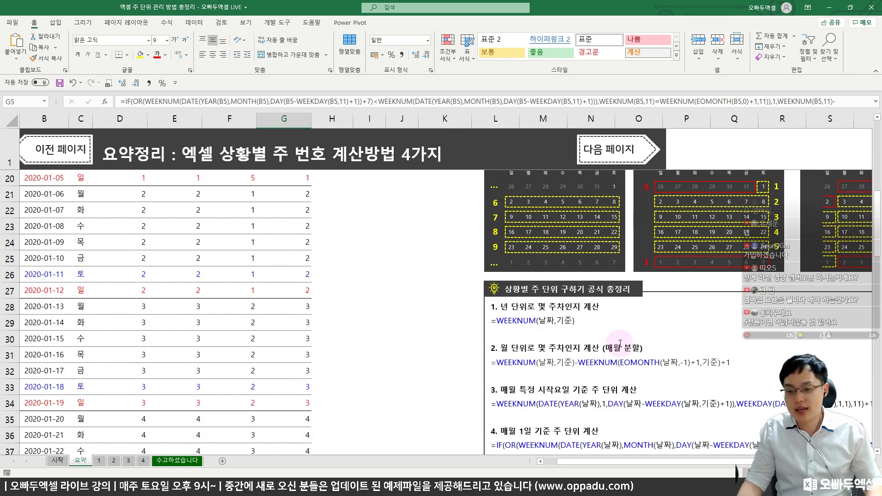
scroll(620, 344, down, 1)
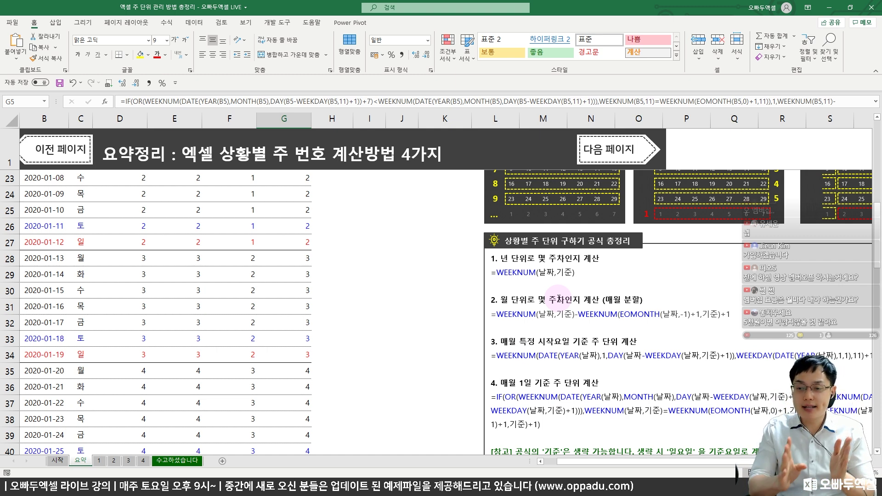
scroll(558, 294, up, 6)
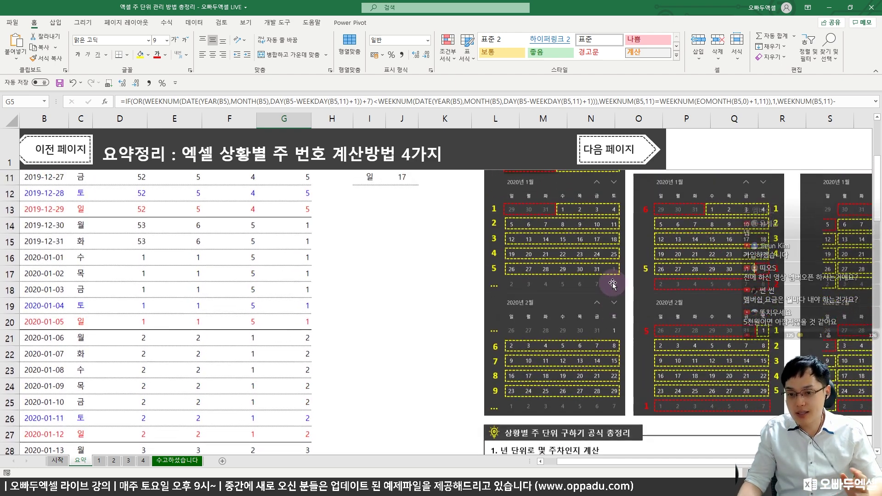
ctrl+scroll(588, 308, down, 1)
scroll(552, 322, up, 1)
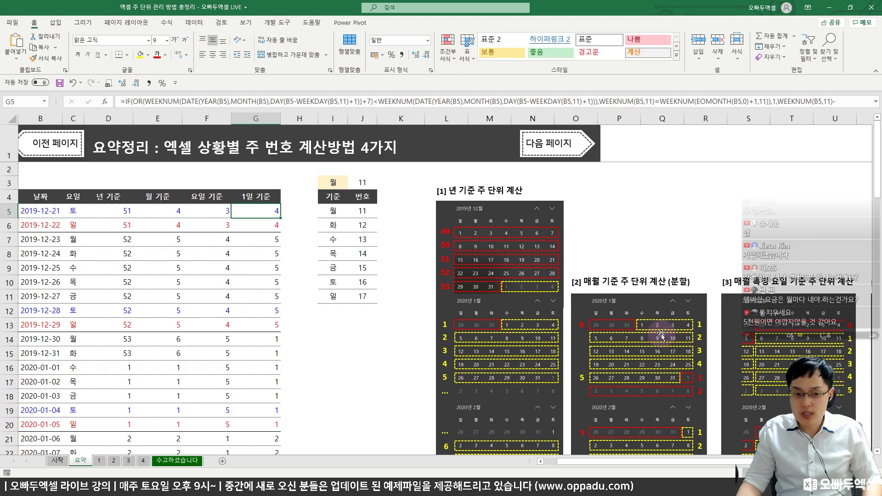
scroll(662, 336, down, 2)
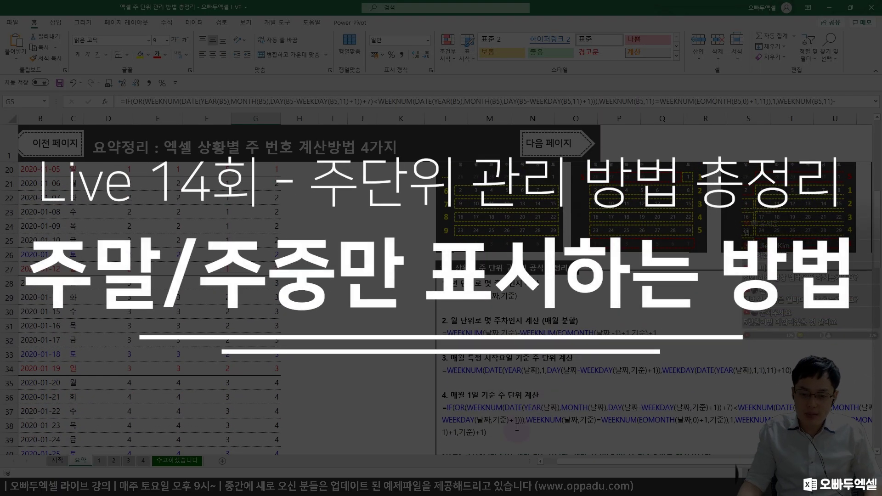
scroll(517, 427, down, 1)
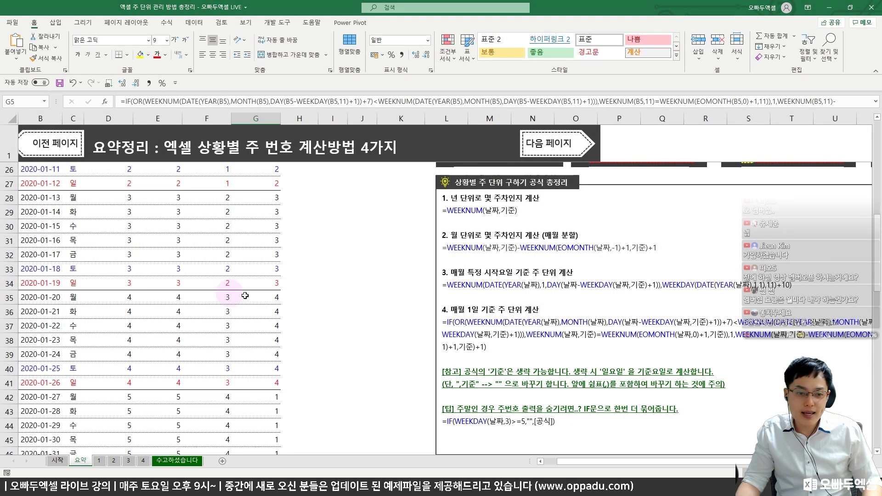
Step: Examine the 1일 기준 values in G5:G8 and G7:G11 together with the dates and weekdays for 2019-12-23 and 12-24
scroll(255, 307, up, 4)
scroll(255, 308, up, 3)
drag(281, 218, 279, 273)
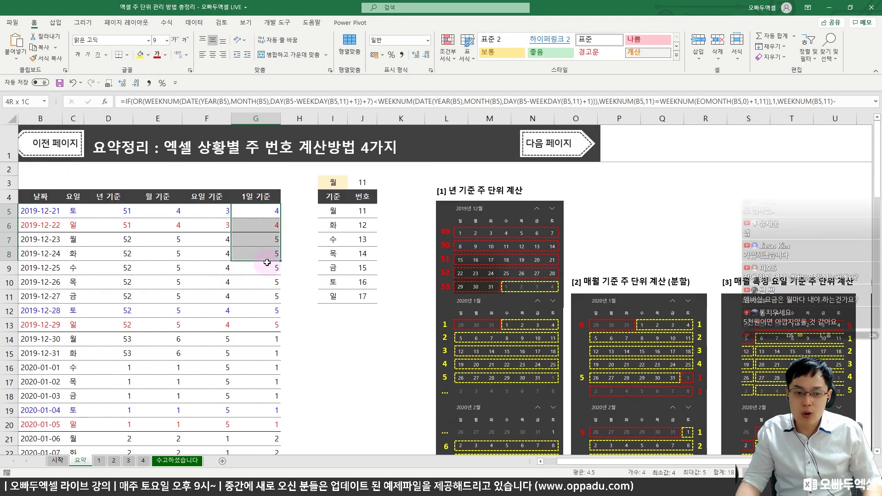
click(268, 273)
drag(271, 244, 267, 292)
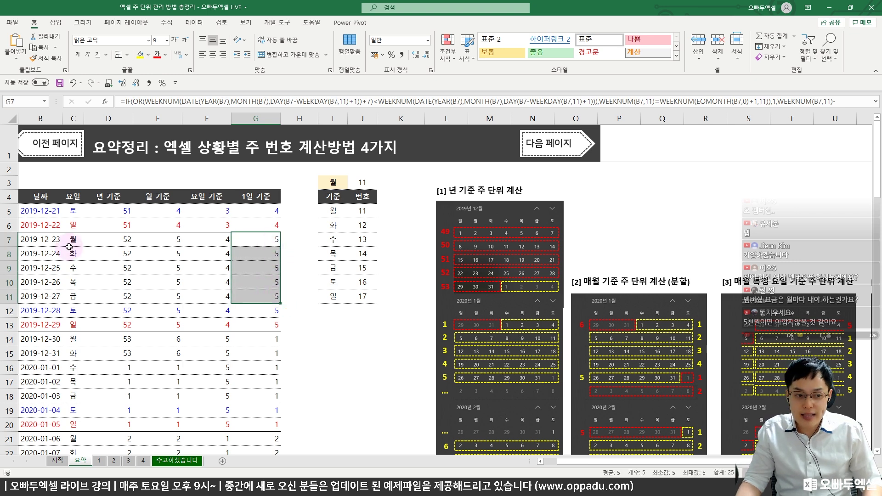
click(55, 239)
drag(55, 240, 75, 254)
click(78, 254)
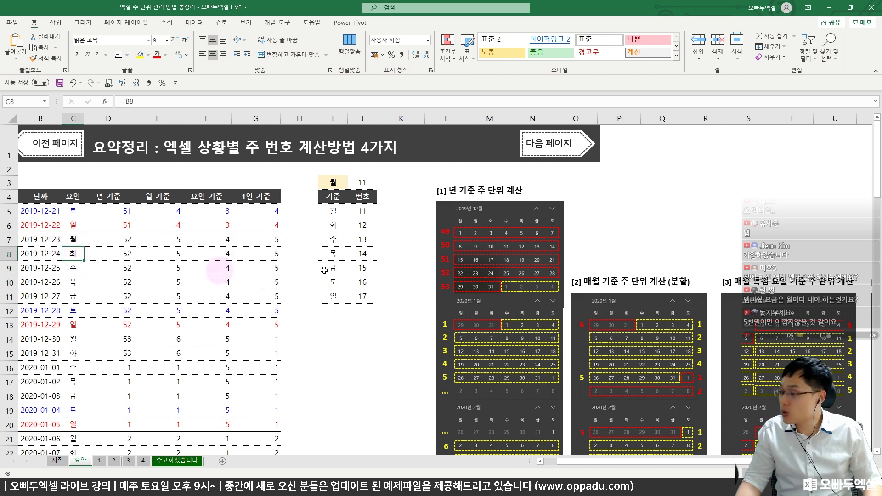
Step: Copy the IF(WEEKDAY(날짜,3)>=5,"", part of the weekend-hiding tip in the formula summary box
scroll(506, 258, down, 5)
scroll(540, 272, down, 3)
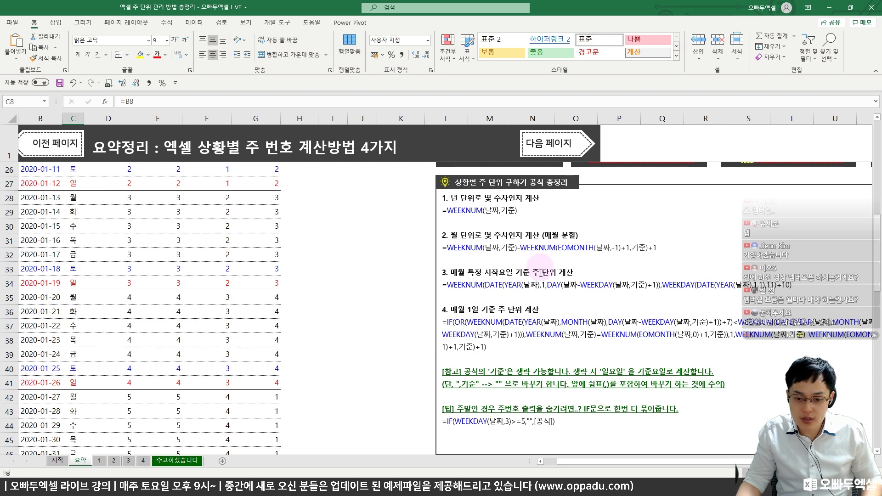
click(520, 421)
scroll(522, 414, down, 1)
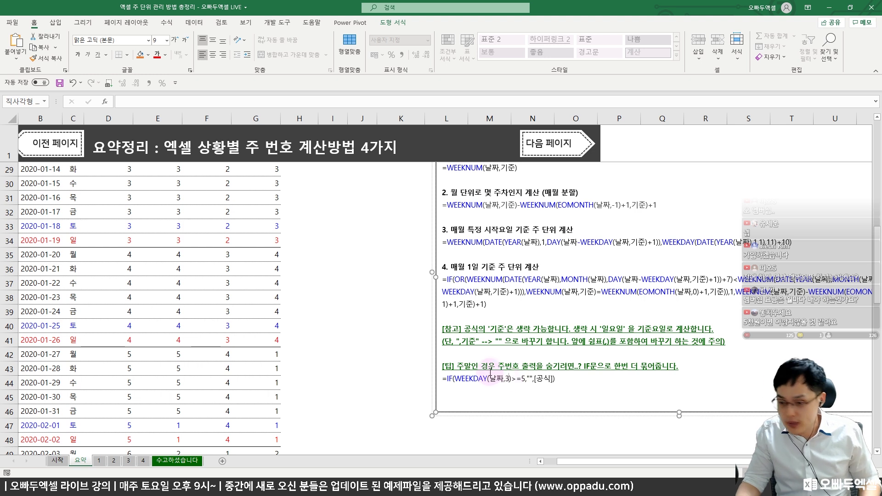
drag(448, 379, 533, 378)
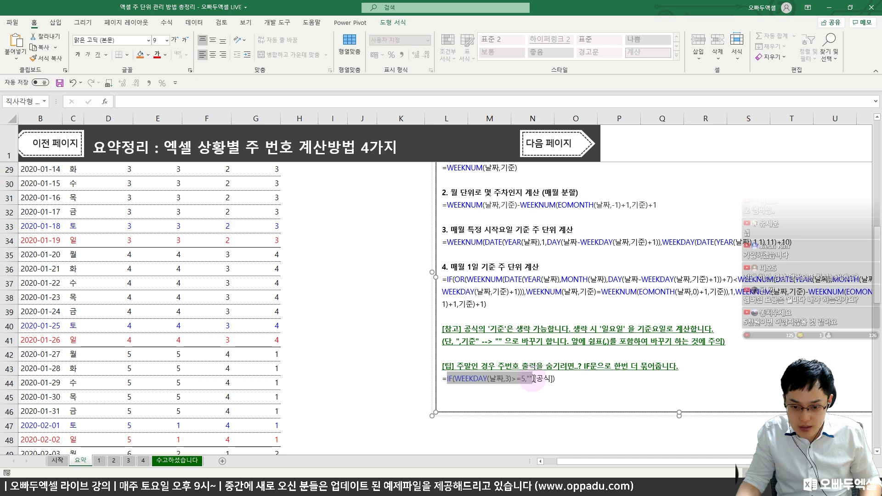
Step: Insert IF(WEEKDAY(날짜,3)>=5,"", right after the equals sign of the existing formula in cell G5
click(190, 334)
scroll(202, 345, up, 9)
click(266, 212)
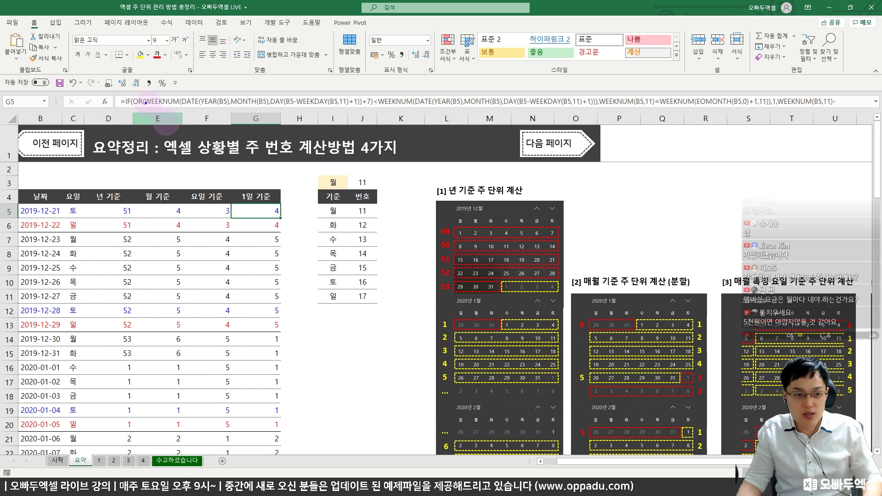
mouse_move(106, 90)
mouse_down()
mouse_move(225, 145)
mouse_move(147, 74)
mouse_up()
key(Escape)
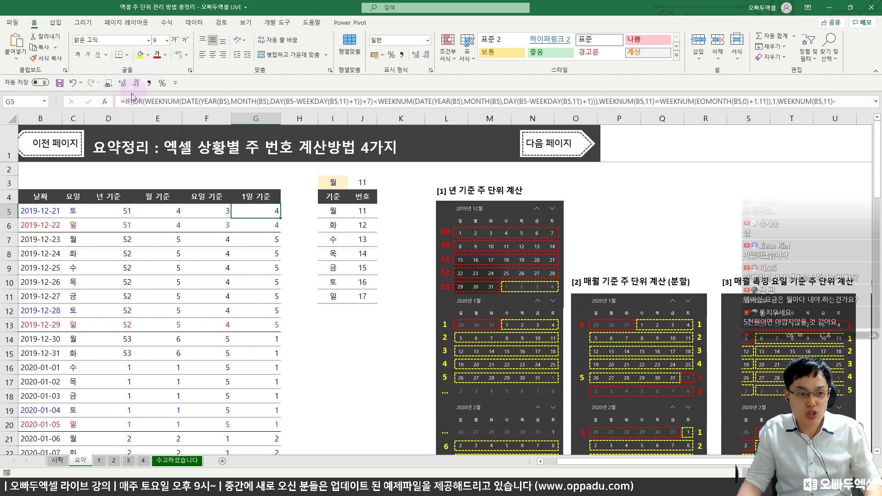
click(124, 100)
text(IF(WEEKDAY(날짜,3)>=5,"",)
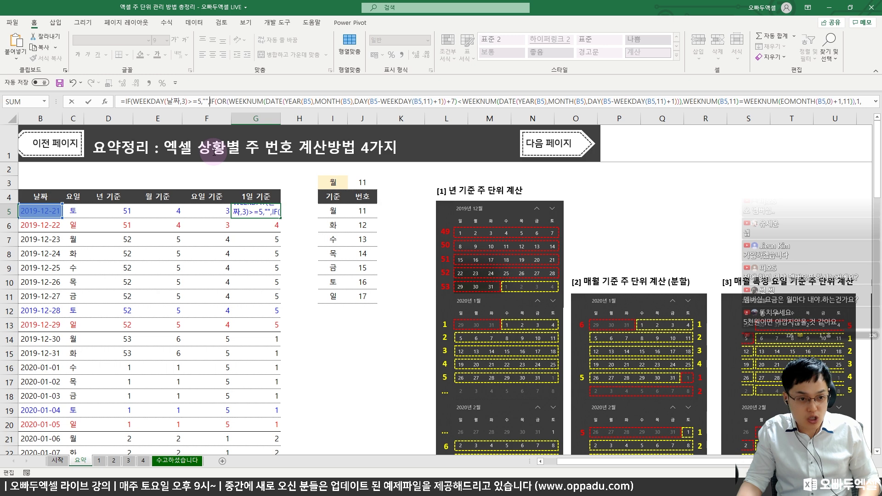
Step: Replace 날짜 with b5 in the WEEKDAY test of G5, add the closing parenthesis at the formula's end, and commit it
key(ctrl+Return)
scroll(218, 196, left, 1)
double_click(167, 101)
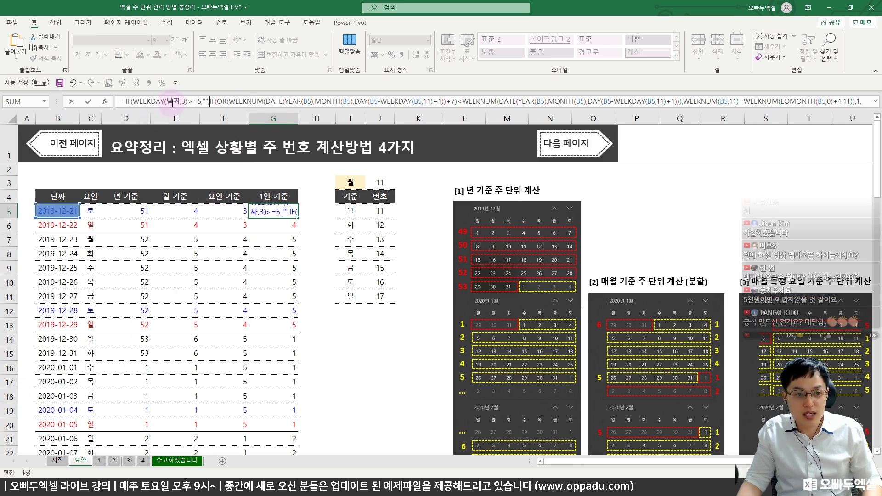
text(ㅠ)
key(BackSpace)
text(b5)
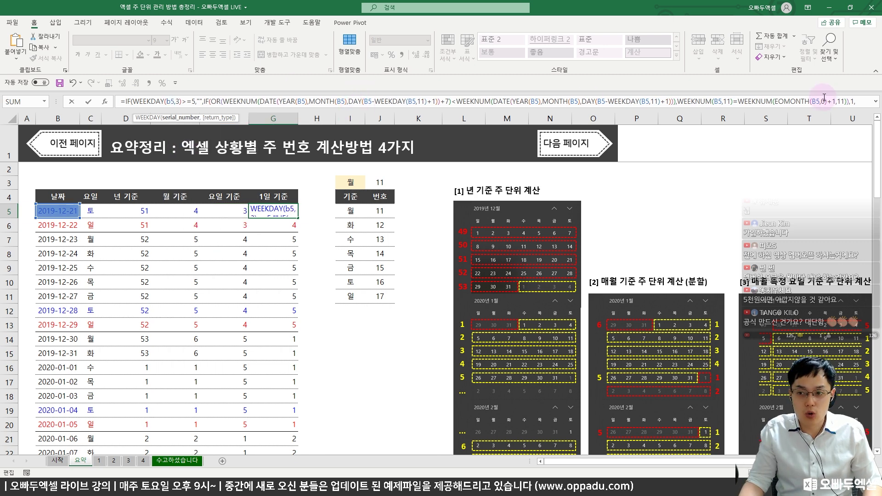
key(End)
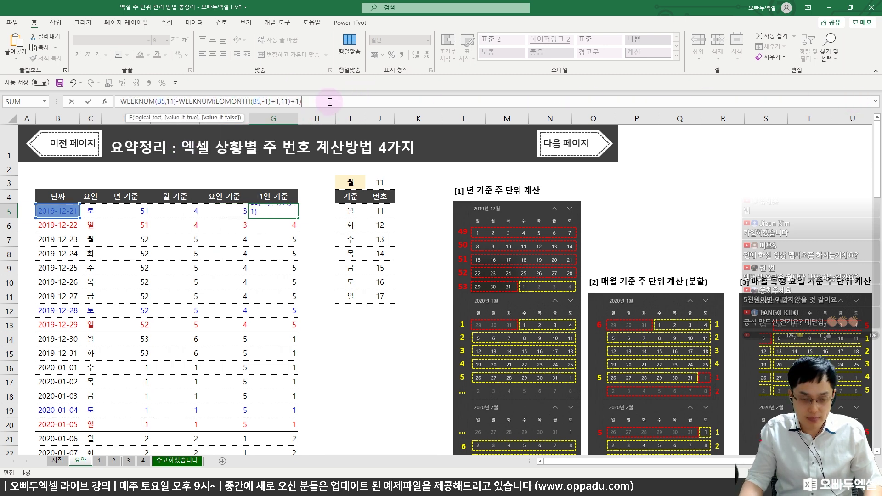
key(ctrl+Return)
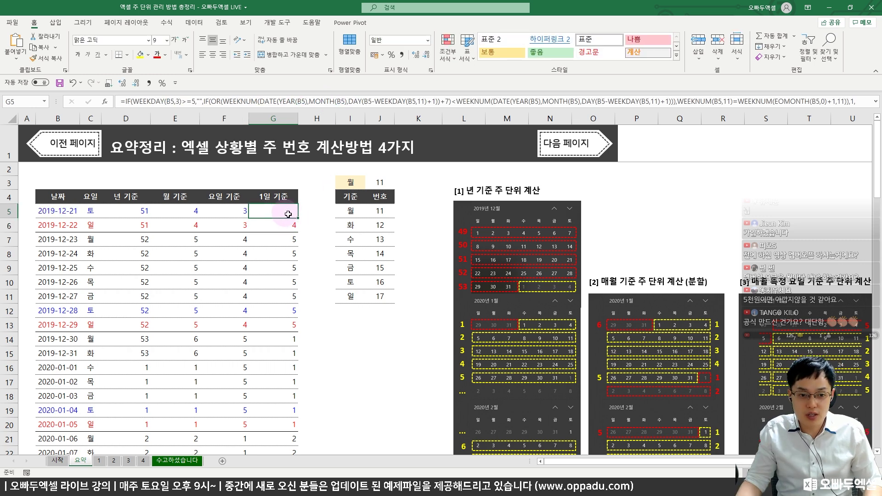
Step: Fill the weekend-hiding G5 formula down the 1일 기준 column and select the weekend cells G5:G6
double_click(298, 220)
click(285, 212)
click(287, 221)
Step: Box the 1일 기준 weekday values for 2019-12-23 to 12-27 and 2019-12-30 to 2020-01-03, and clear the marks
mouse_move(288, 221)
mouse_down()
mouse_move(285, 212)
mouse_move(333, 156)
mouse_up()
drag(244, 233, 298, 306)
key(Escape)
scroll(285, 311, down, 1)
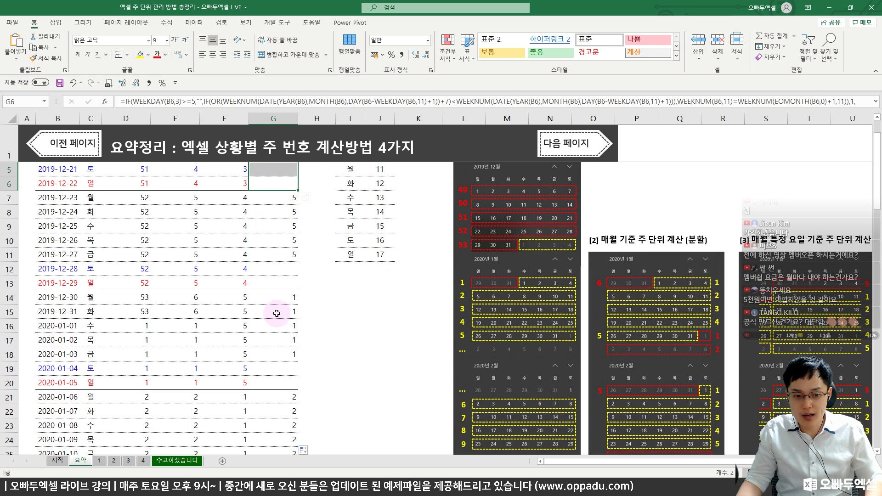
mouse_move(252, 288)
mouse_down()
mouse_move(294, 331)
mouse_move(303, 363)
mouse_up()
drag(276, 281, 293, 271)
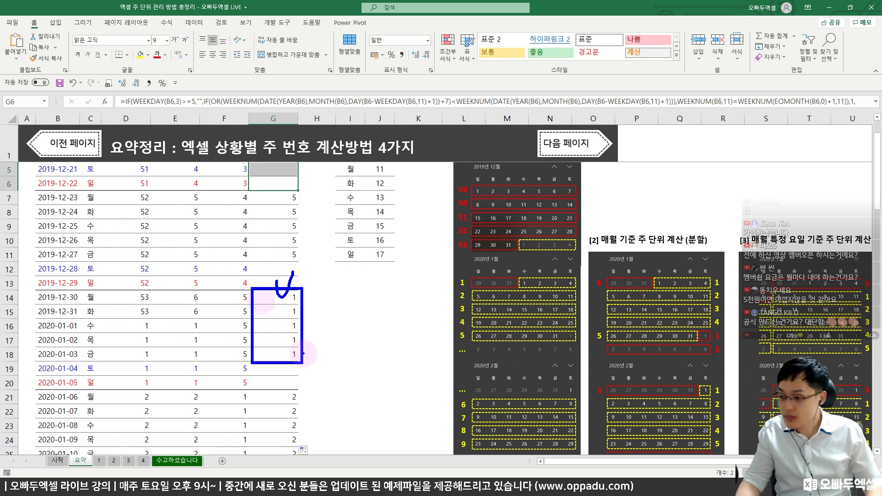
key(Escape)
scroll(276, 266, up, 1)
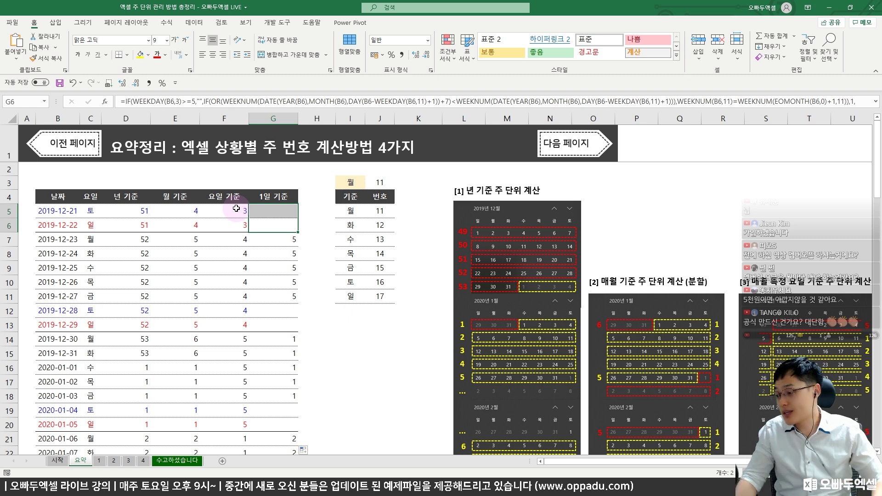
Step: Change the comparison in G5's WEEKDAY test to <5 so that weekday week numbers are hidden instead
click(261, 212)
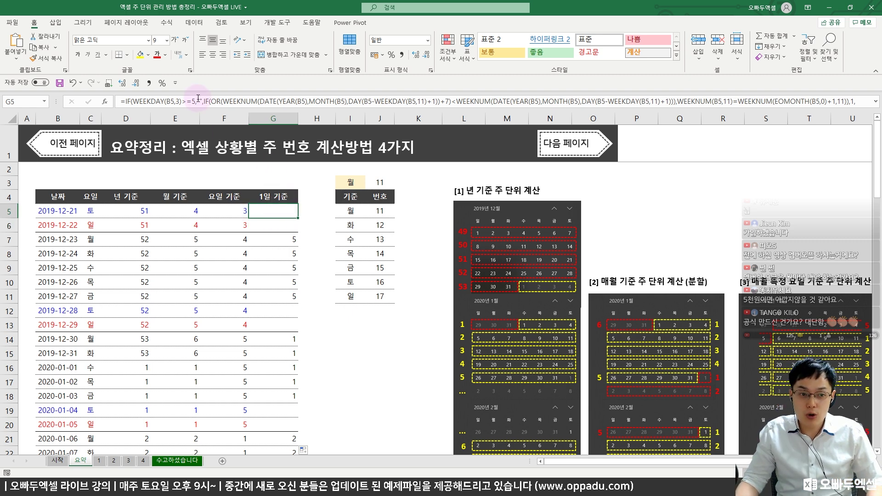
key(F2)
key(Left)
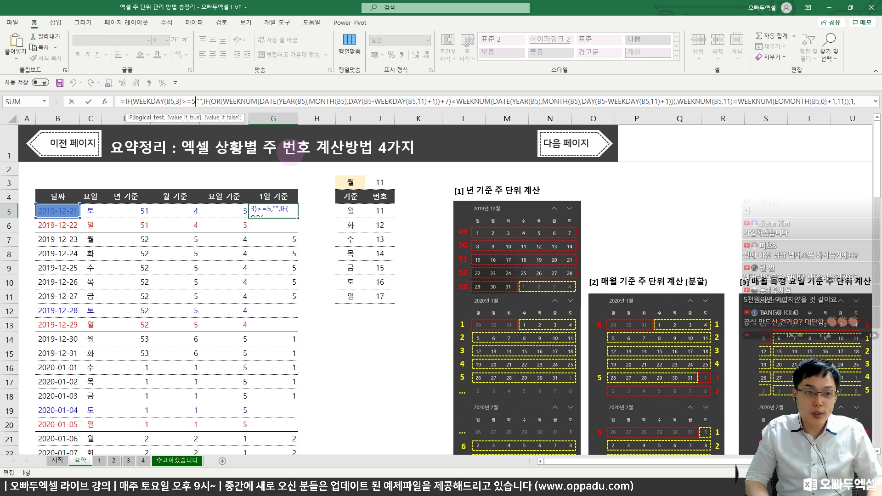
key(BackSpace)
key(BackSpace)
text(<)
key(ctrl+Return)
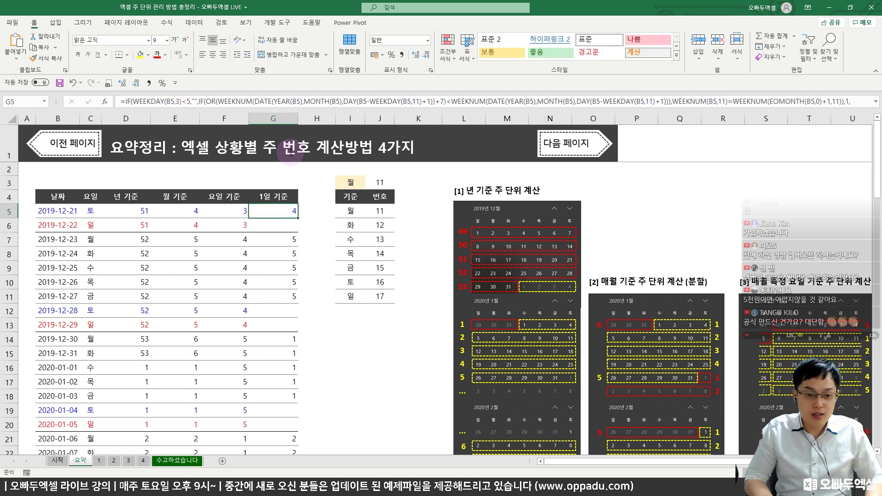
Step: Fill the <5 formula down the 1일 기준 column and select the weekend values in G5:G6 and G12:G13
double_click(299, 219)
mouse_move(290, 212)
mouse_down()
mouse_move(288, 239)
mouse_move(289, 223)
mouse_up()
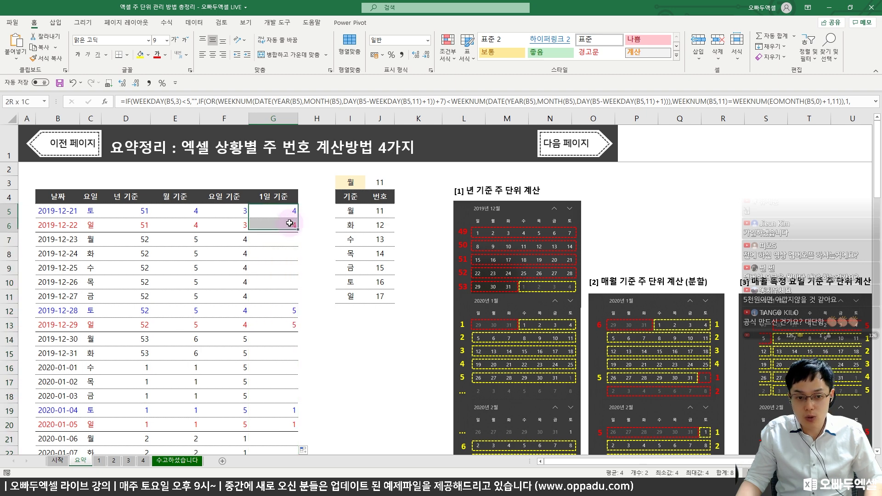
ctrl+drag(289, 310, 289, 324)
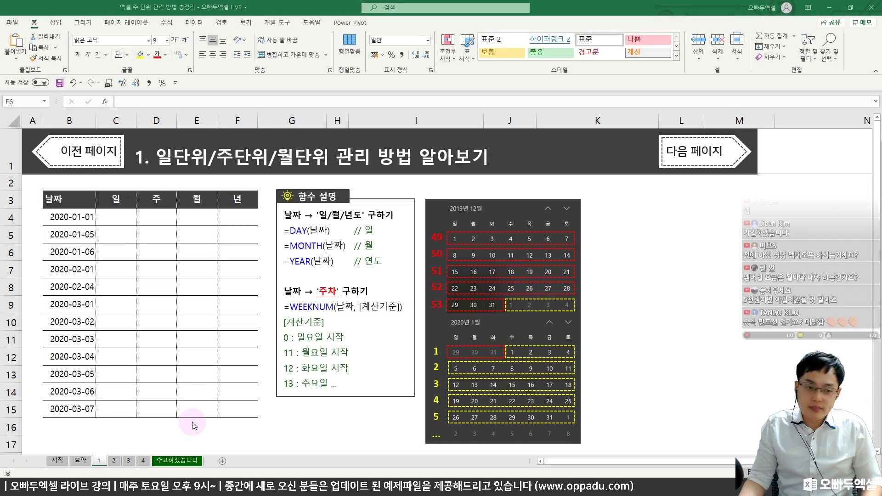
Step: On sheet 1, go over the 날짜 values and the 일, 월, 년 and 주 column headers of the date table
click(79, 218)
drag(81, 228, 81, 301)
click(79, 303)
click(81, 219)
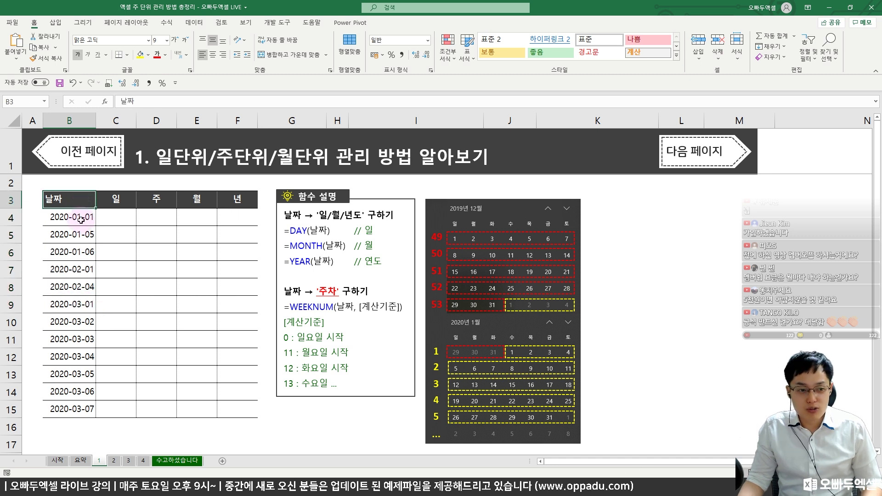
click(117, 198)
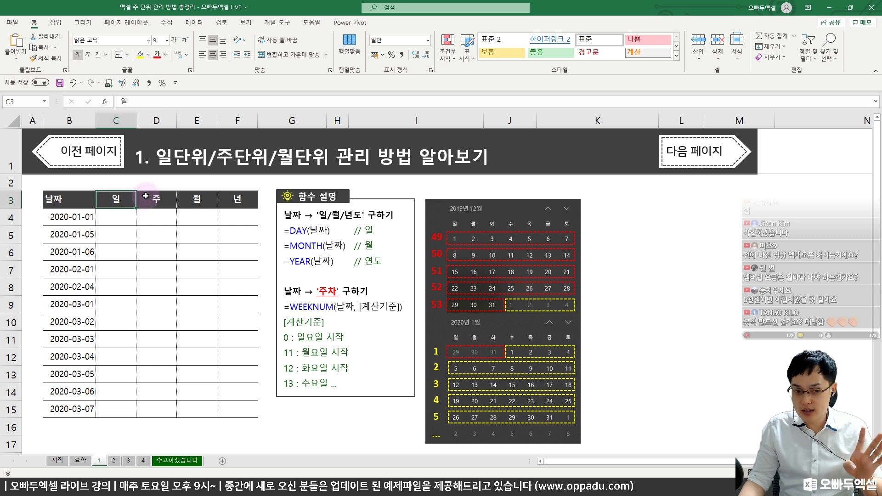
click(185, 198)
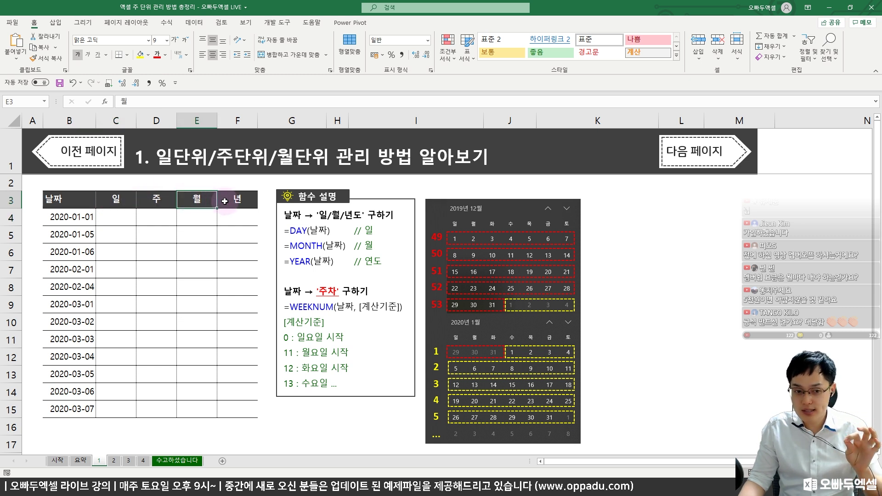
click(225, 201)
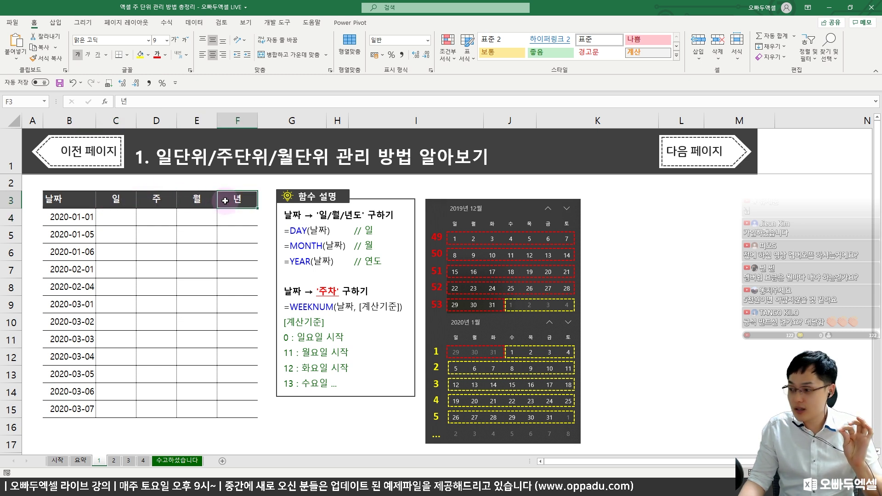
click(151, 197)
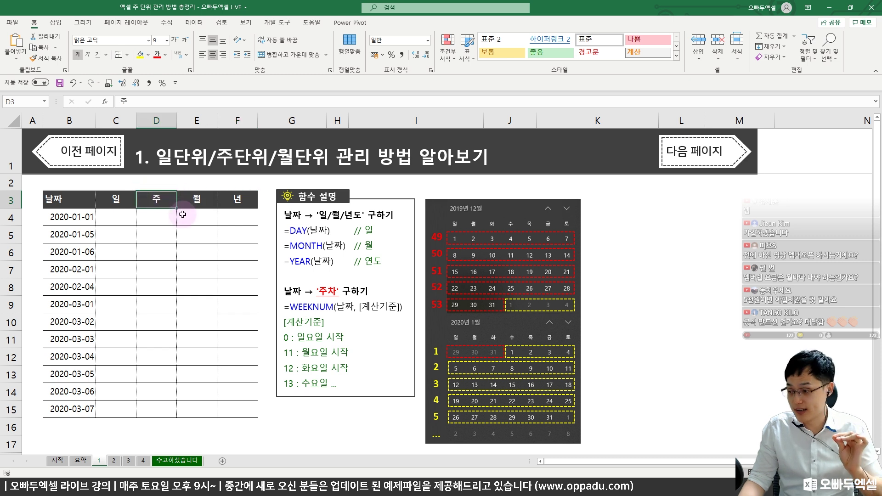
Step: Point out the date in B4 and go through the 일, 주, 월 and 년 headers in order
click(89, 218)
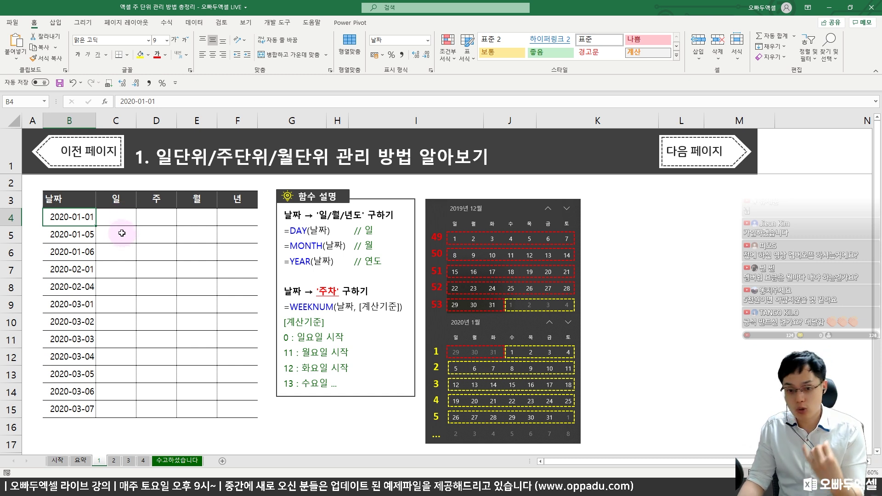
click(117, 199)
click(163, 199)
click(193, 199)
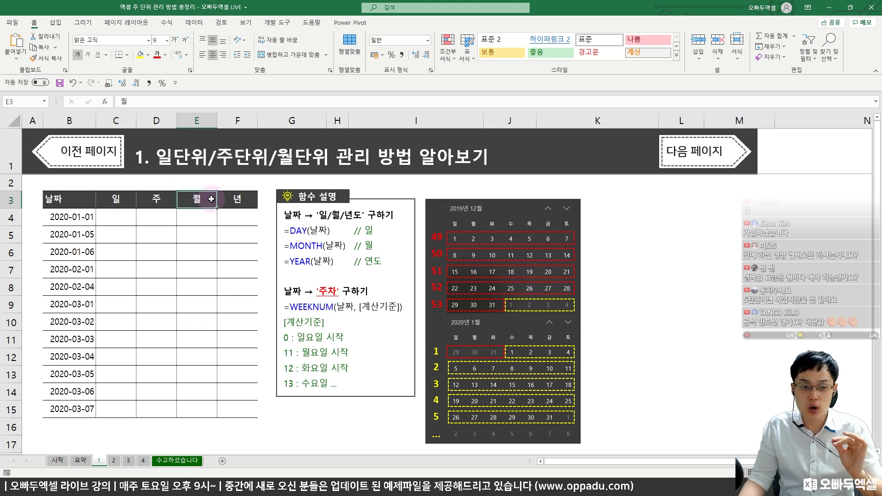
click(222, 198)
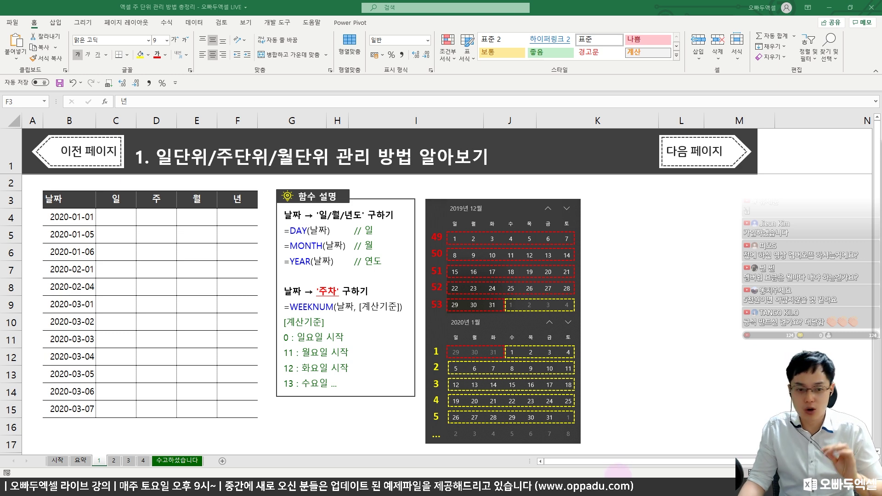
Step: Go over the DAY, MONTH, YEAR and WEEKNUM syntax in the 함수 설명 box
click(346, 280)
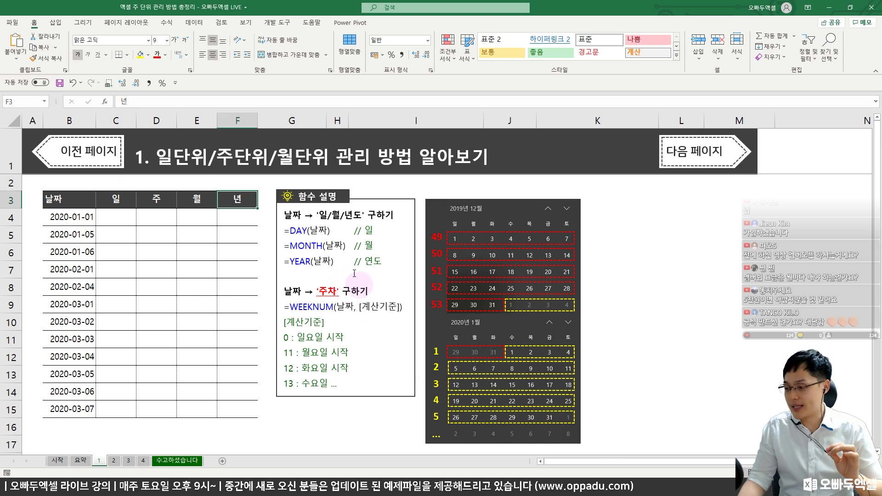
click(307, 230)
click(304, 245)
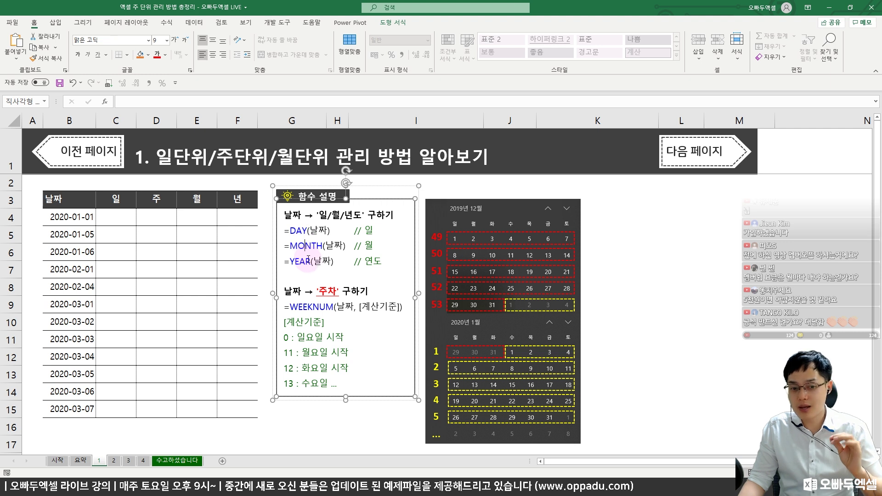
click(295, 233)
click(304, 244)
click(308, 262)
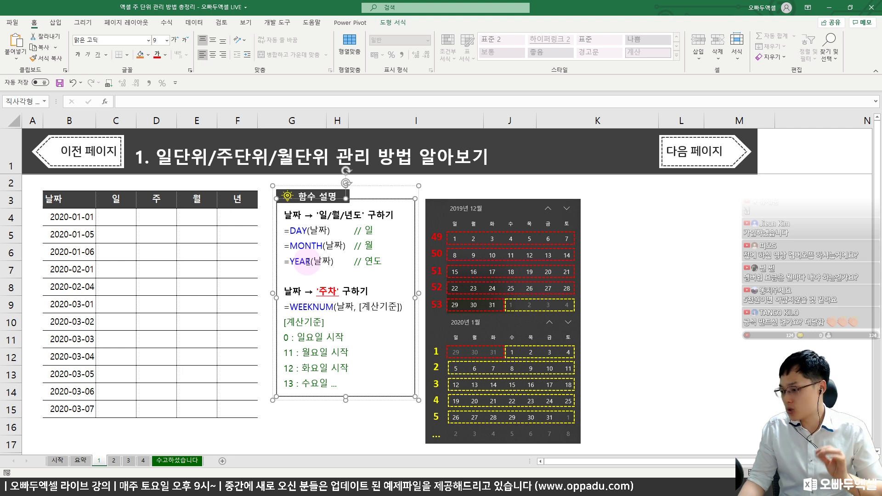
click(297, 304)
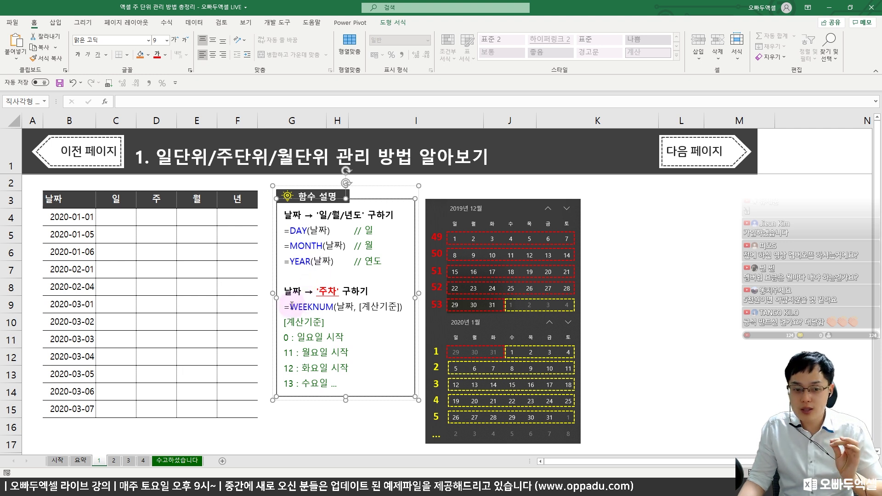
drag(291, 307, 330, 305)
click(330, 309)
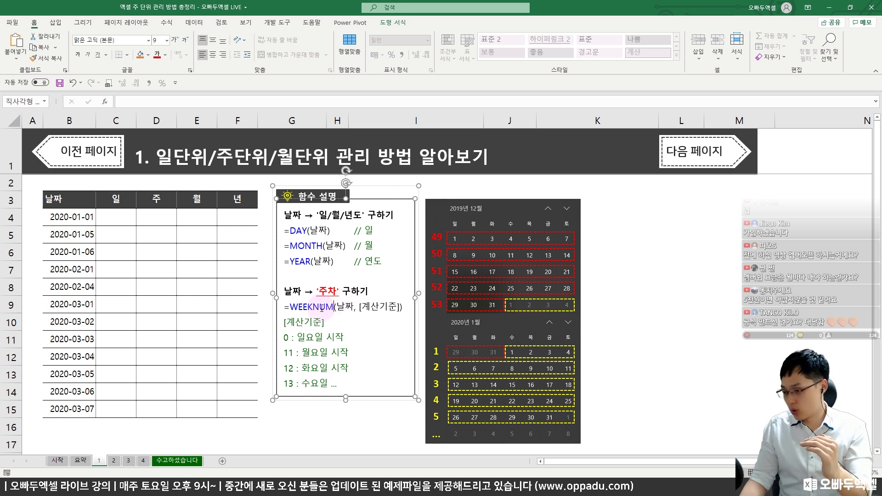
Step: Calculate 365 ÷ 7 in the Windows calculator and move its window off the function notes
click(626, 210)
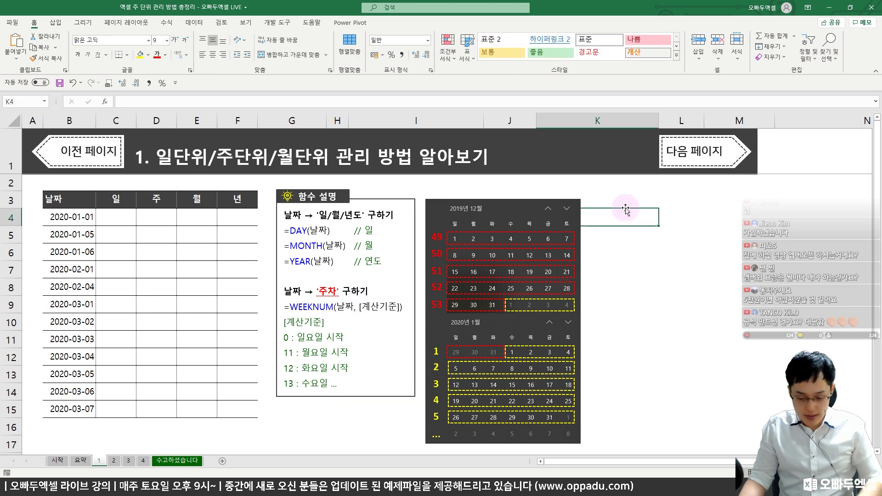
key(alt)
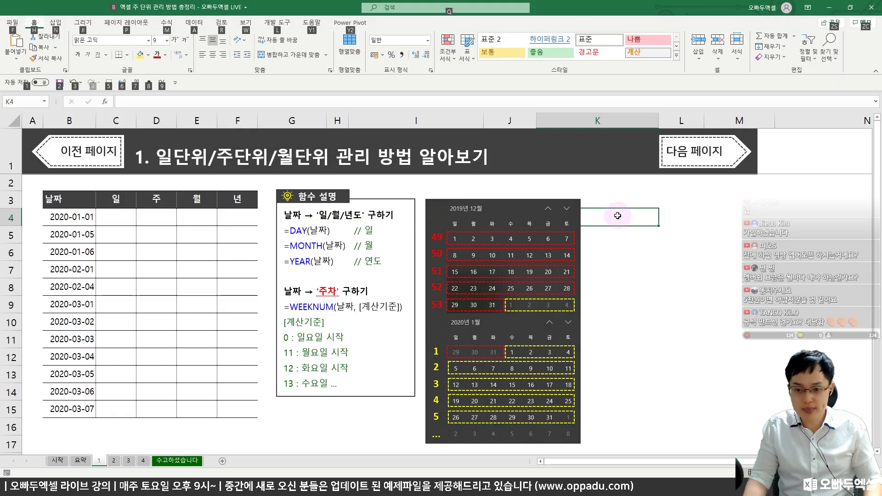
key(XF86Calculator)
text(365 ÷ )
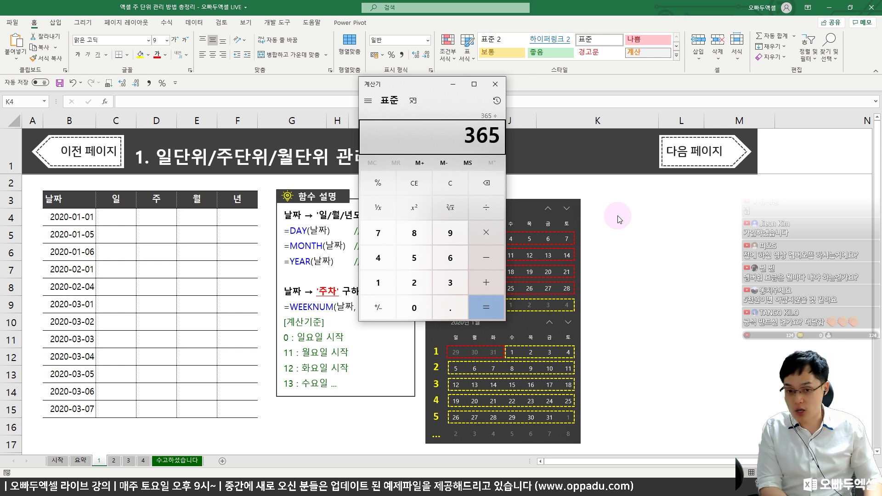
text(7)
key(Return)
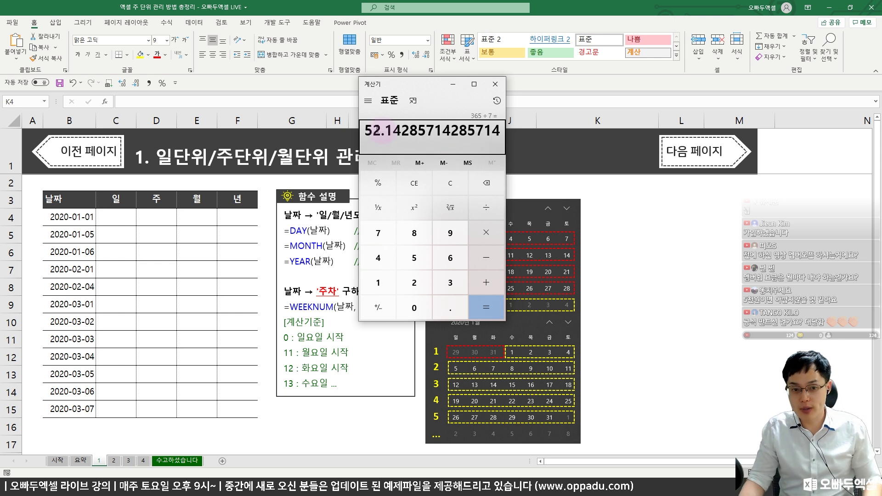
drag(385, 134, 373, 136)
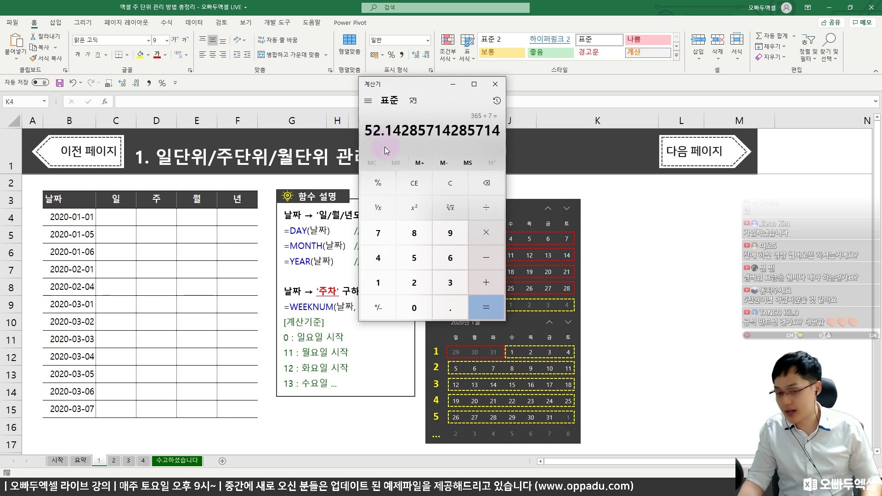
drag(382, 90, 501, 51)
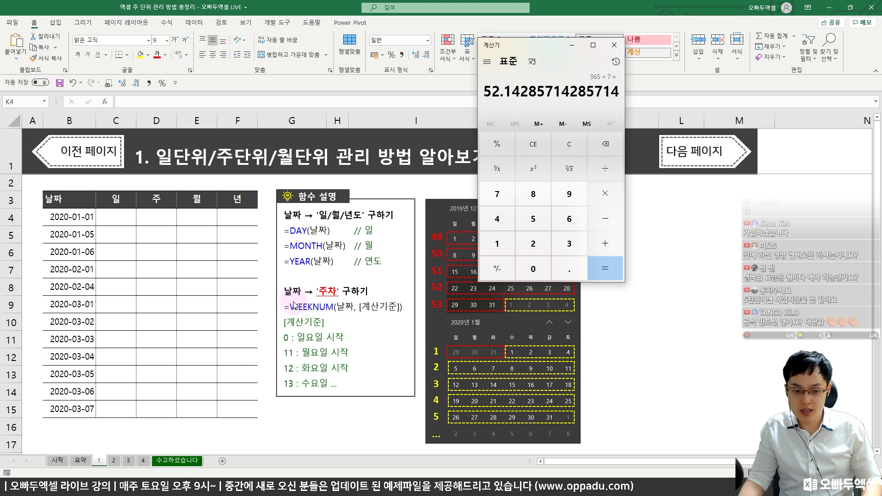
Step: Mark the WEEKNUM function in the 함수 설명 box and clear the marks
drag(276, 295, 372, 317)
mouse_move(373, 252)
mouse_down()
mouse_move(370, 275)
mouse_move(398, 251)
mouse_move(413, 274)
mouse_move(437, 235)
mouse_move(434, 258)
mouse_move(443, 248)
mouse_move(434, 268)
mouse_up()
drag(386, 301, 457, 271)
key(Escape)
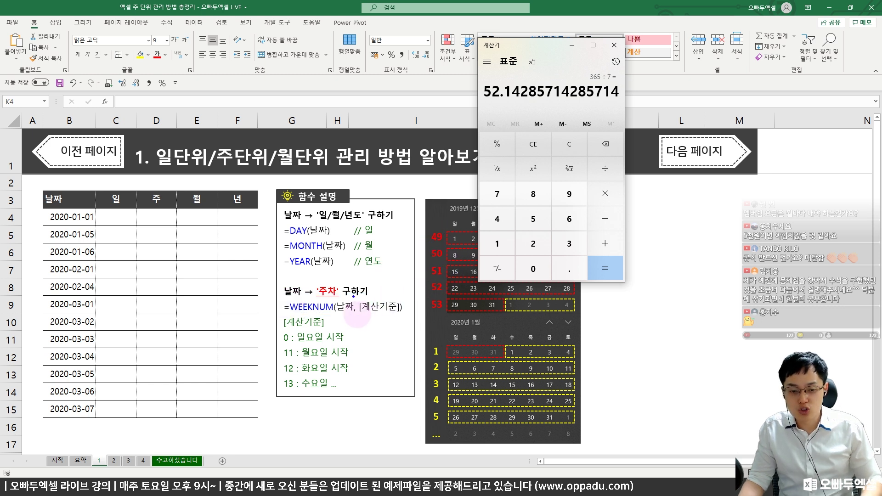
Step: Box the [계산기준] argument, underline option 0, tick options 11 and 12, then clear the marks and close the calculator
drag(359, 295, 408, 317)
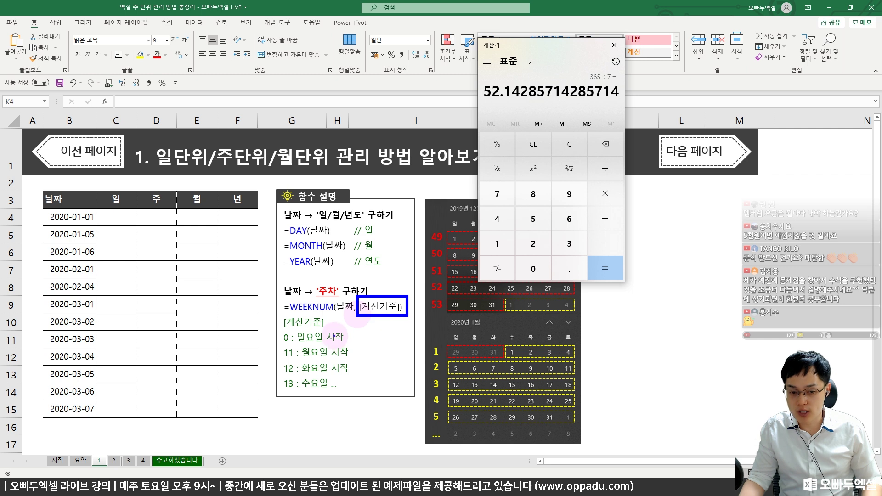
mouse_move(274, 344)
mouse_down()
mouse_move(349, 343)
mouse_move(361, 325)
mouse_up()
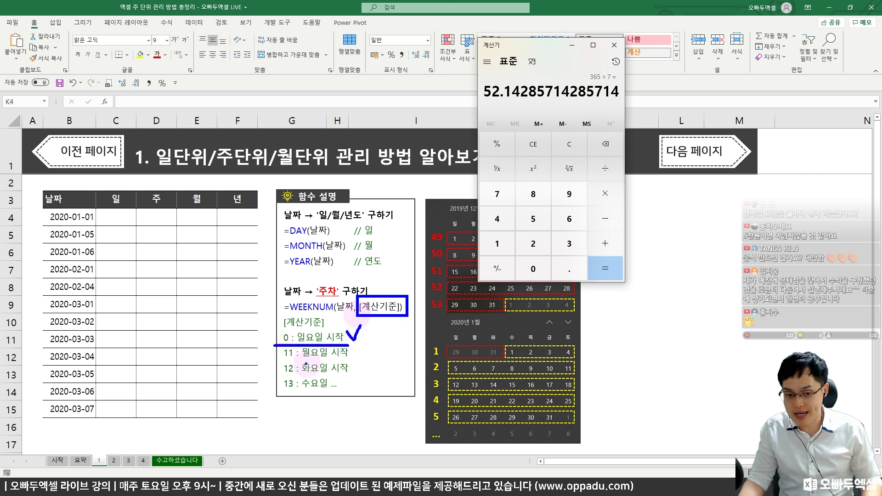
mouse_move(273, 350)
mouse_down()
mouse_move(293, 343)
mouse_move(294, 365)
mouse_up()
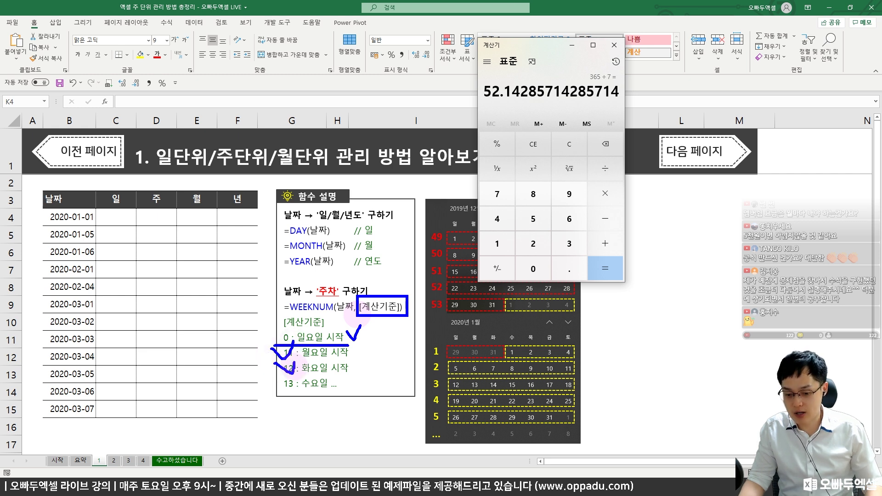
key(e)
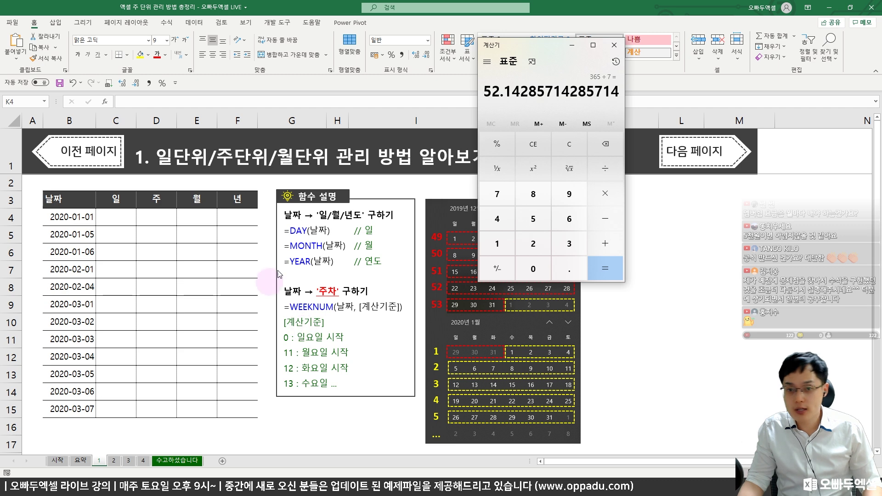
click(614, 45)
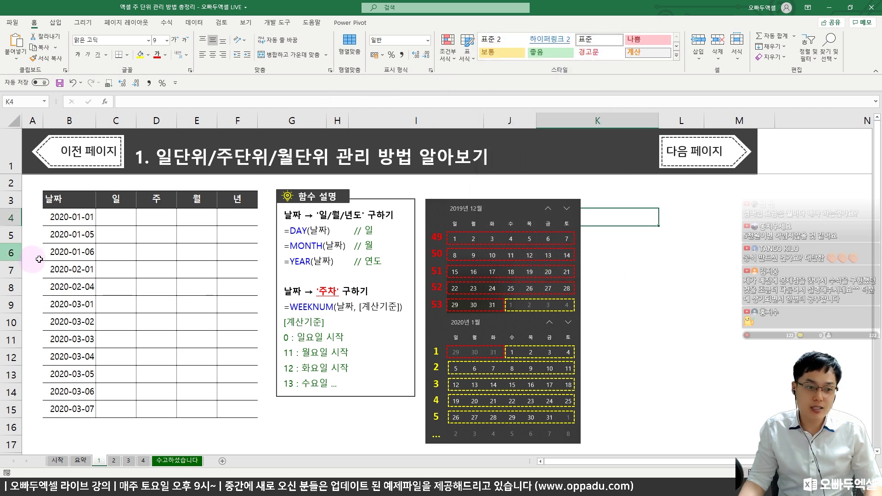
Step: Enter =DAY(B4) in C4 and fill the formula down the 일 column
click(114, 224)
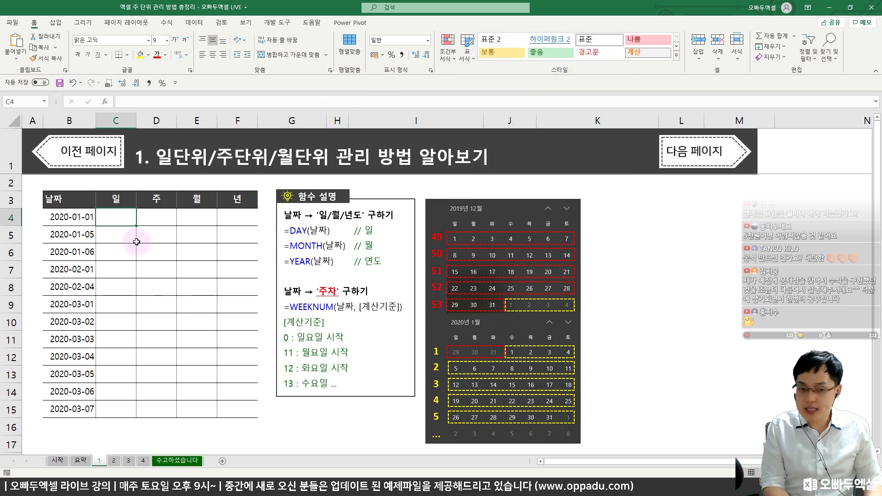
text(=day()
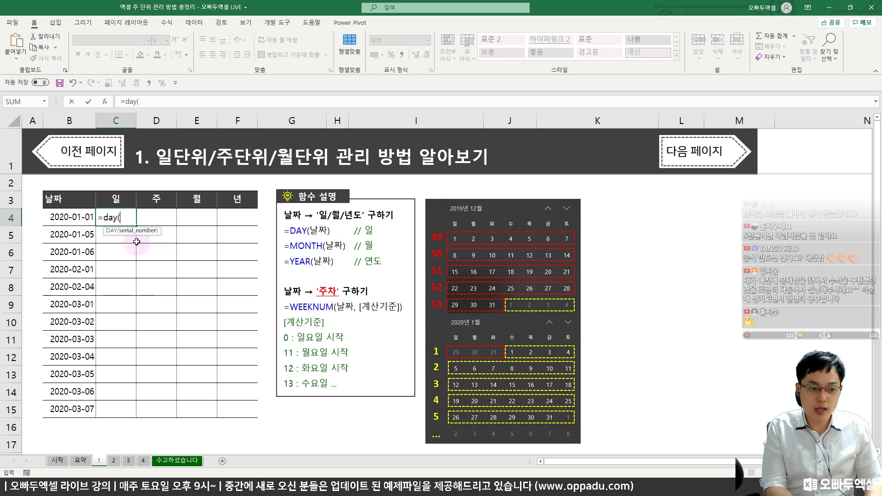
key(Left)
key(Return)
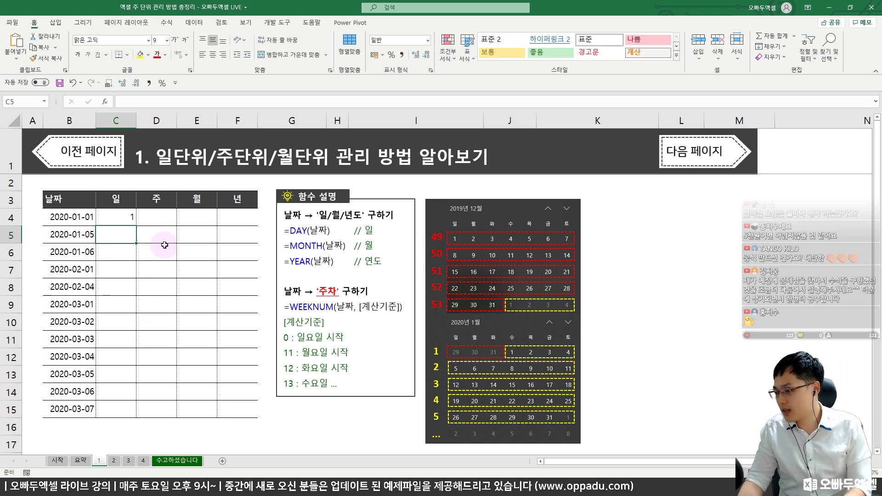
click(130, 222)
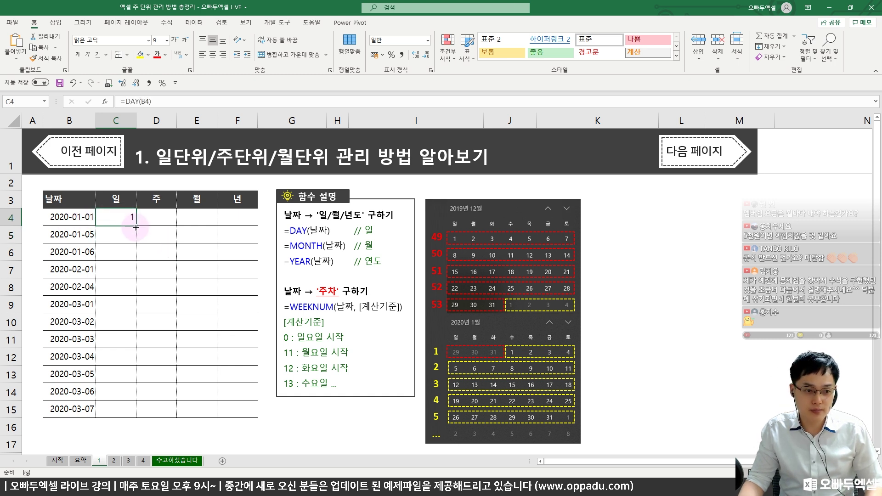
double_click(136, 227)
Step: Compare the 일 results with their dates, marking the day part of 2020-01-01 and the 2020-02-01 row
click(128, 305)
click(123, 217)
click(117, 270)
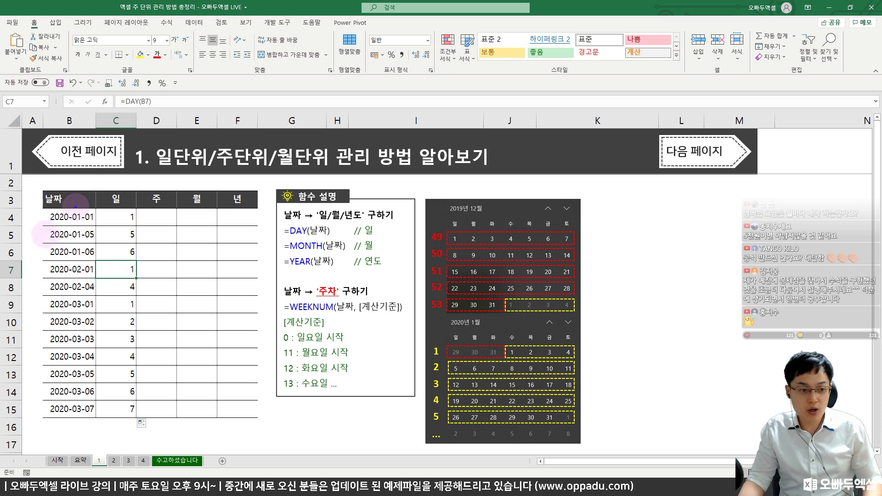
mouse_move(79, 207)
mouse_down()
mouse_move(101, 224)
mouse_move(119, 207)
mouse_up()
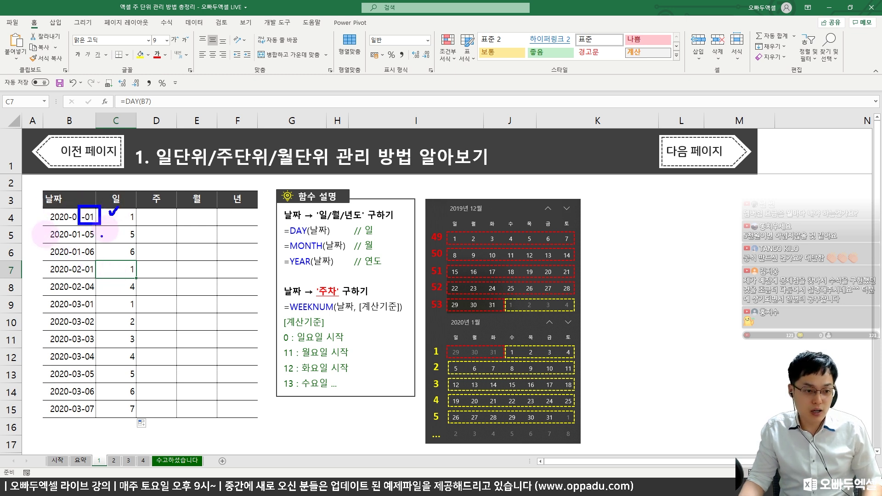
mouse_move(81, 280)
mouse_down()
mouse_move(101, 293)
mouse_move(136, 279)
mouse_up()
Step: Enter =MONTH(B4) in E4, fill it down the 월 column and select the results
click(189, 214)
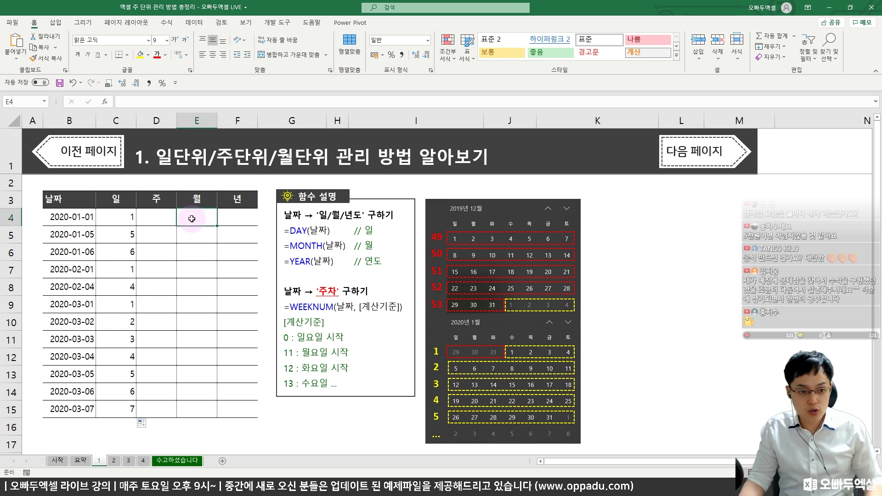
text(=month(*)
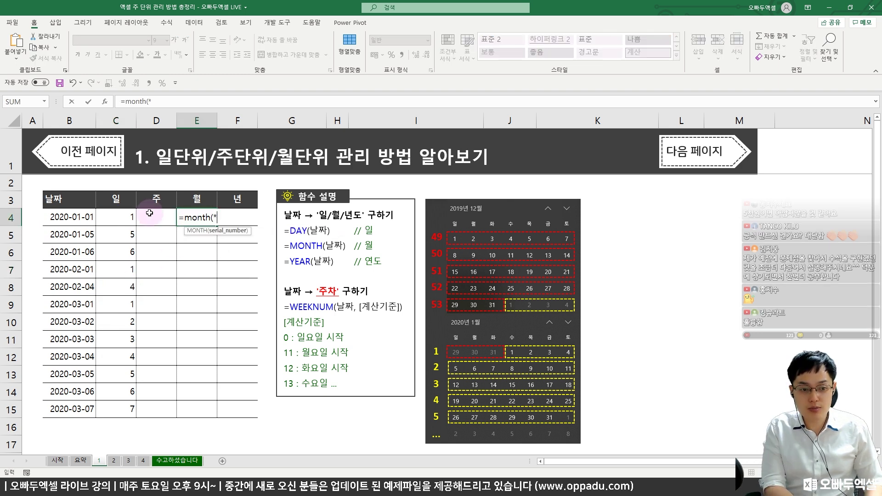
key(Left)
key(Left)
key(Left)
key(Return)
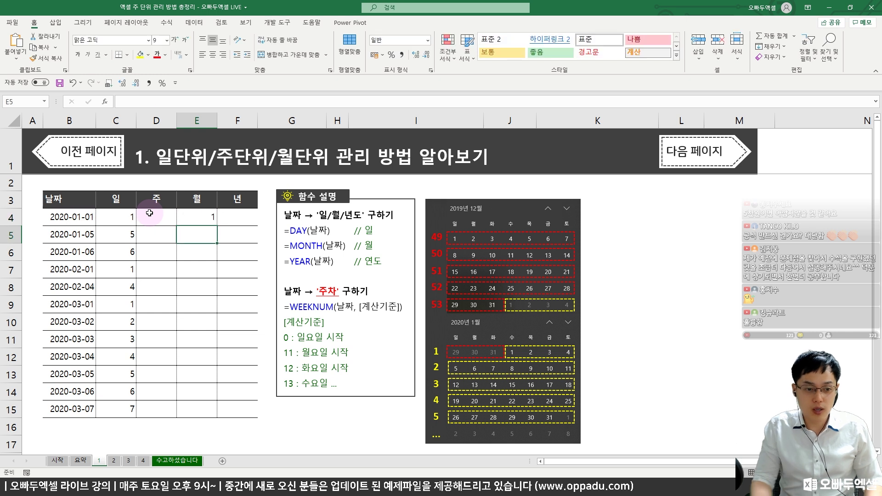
click(195, 210)
double_click(218, 225)
drag(202, 217, 208, 406)
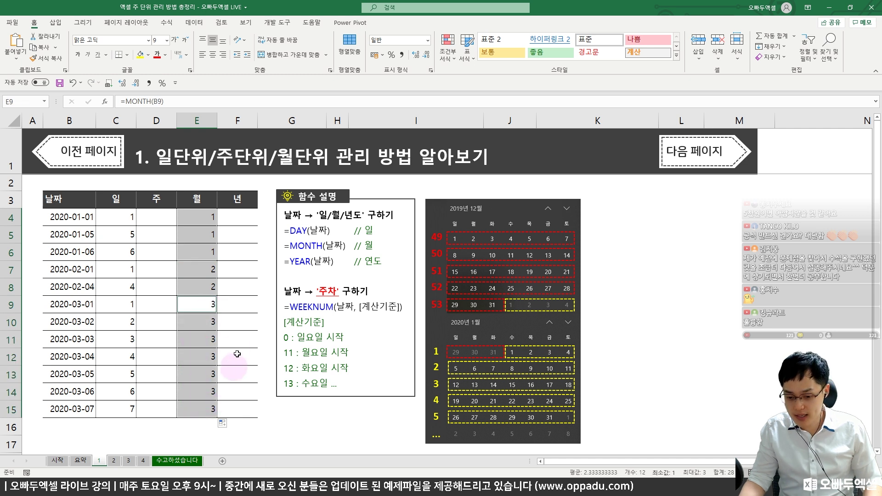
Step: Enter =YEAR(B4) in F4 and fill the formula down the 년 column
click(253, 223)
text(=year(B4)
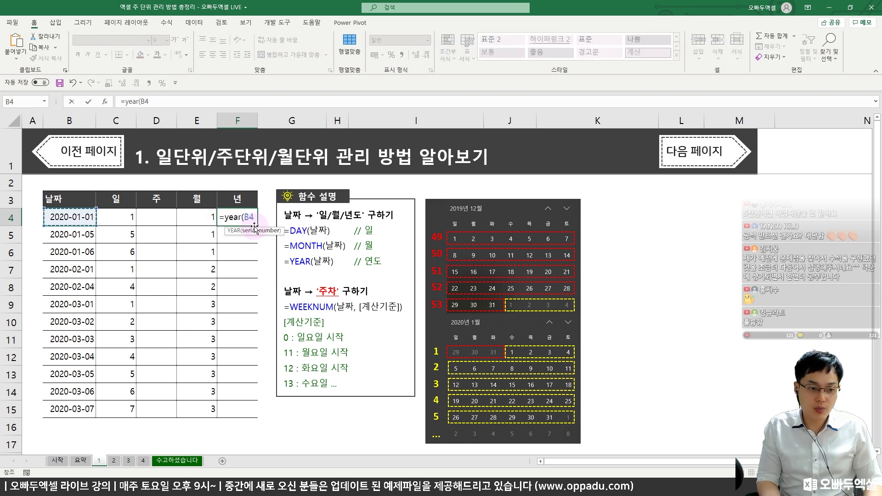
key(ctrl+Return)
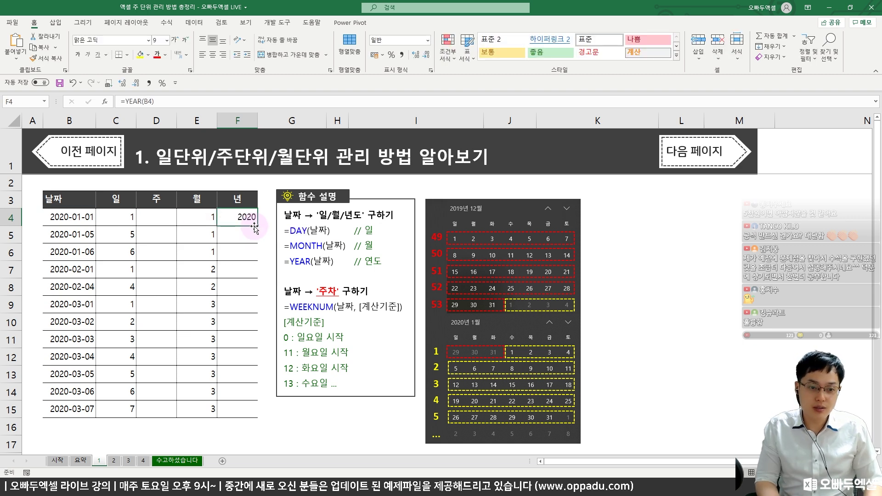
drag(258, 227, 232, 232)
double_click(258, 227)
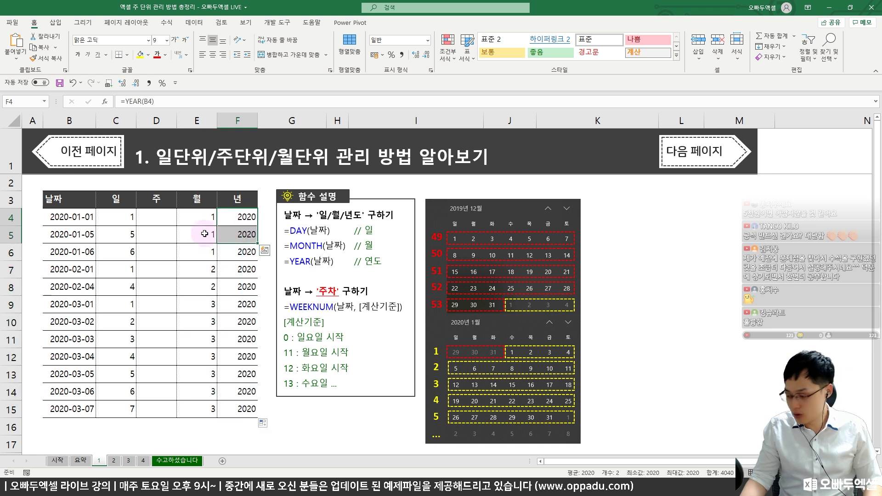
Step: Select the first-row 일, 월 and 년 results in C4, E4 and F4 together
click(129, 217)
ctrl+click(209, 217)
ctrl+click(243, 218)
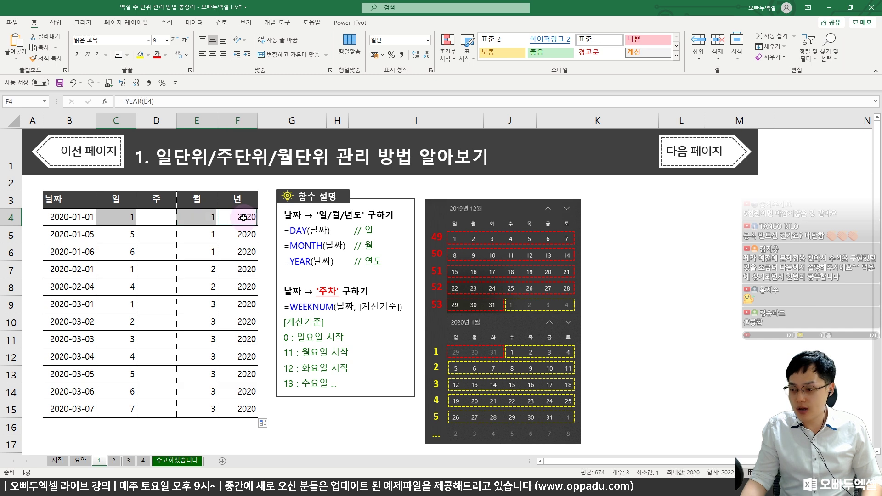
Step: Enter =WEEKNUM(B4,11) in D4 and fill the formula down the 주 column
click(146, 218)
text(=weeknu)
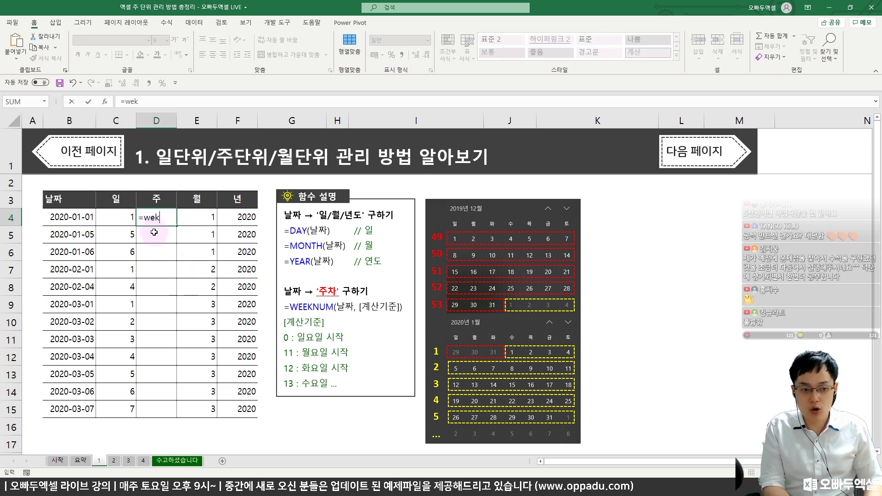
text(m()
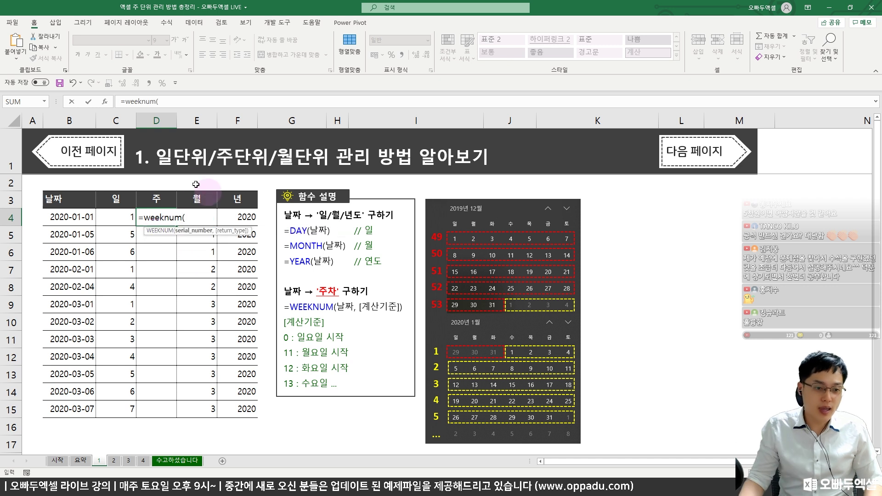
click(83, 217)
text(,11)
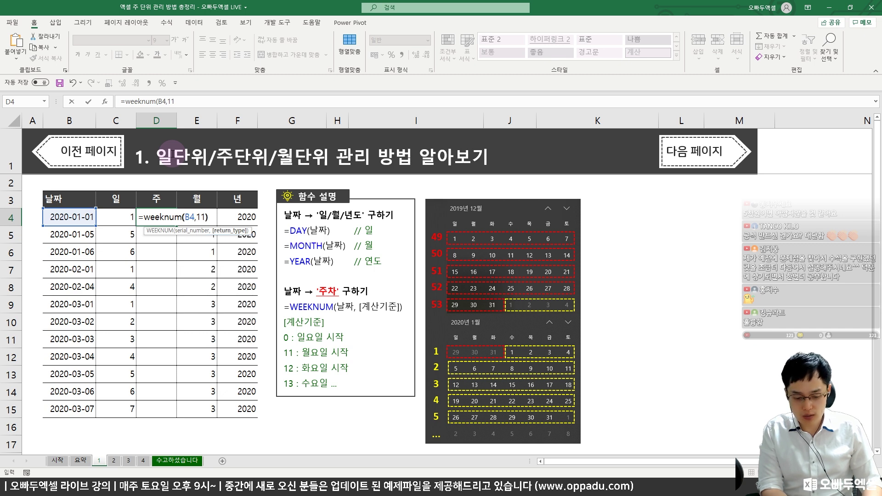
key(Return)
click(164, 217)
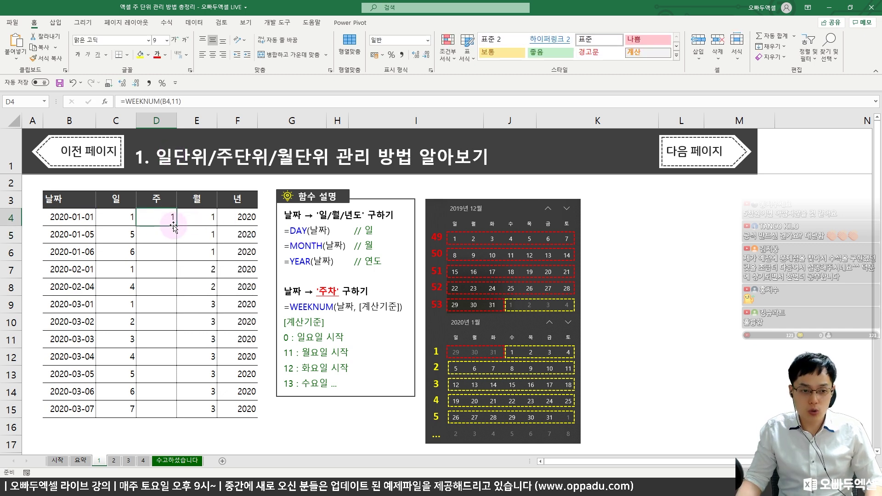
double_click(177, 226)
Step: Examine the 주 results, marking the 2020-03-01 date and the week numbers for 2020-03-01 and 2020-03-02, and clear the marks
drag(168, 215, 168, 233)
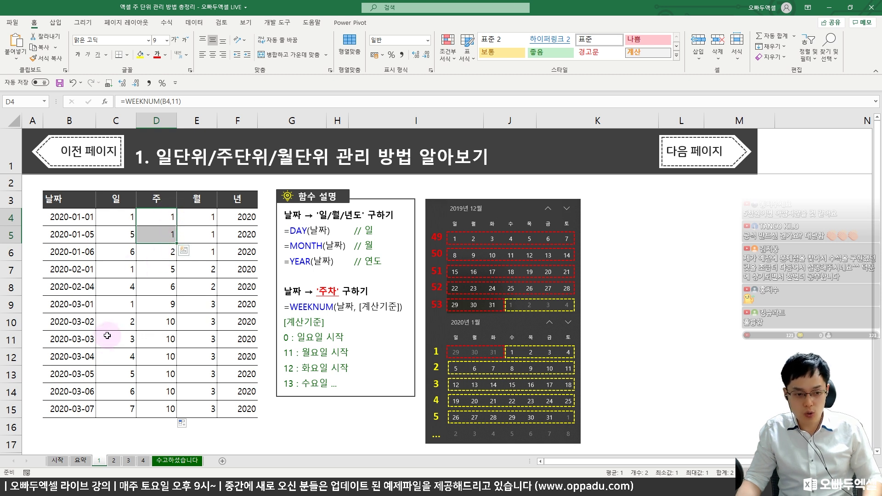
drag(134, 313, 179, 332)
mouse_move(67, 311)
mouse_down()
mouse_move(82, 319)
mouse_move(103, 305)
mouse_up()
mouse_move(207, 331)
mouse_down()
mouse_move(152, 337)
mouse_move(131, 310)
mouse_move(190, 328)
mouse_up()
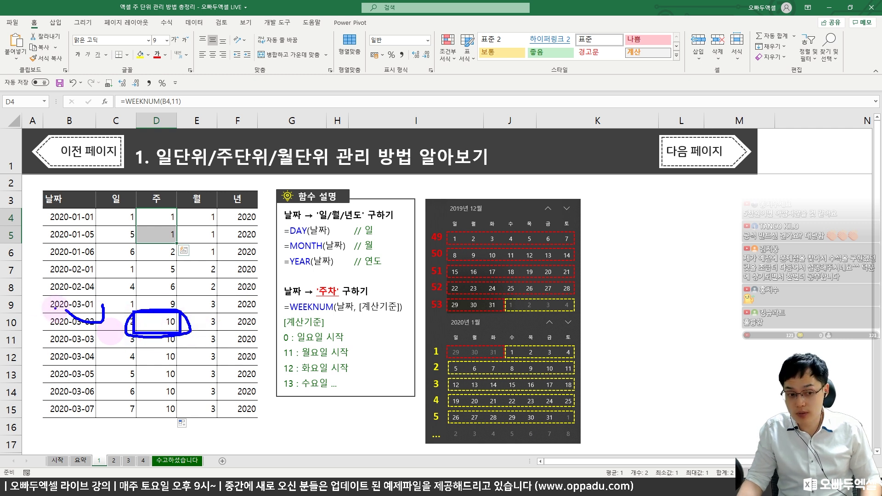
drag(42, 292, 95, 313)
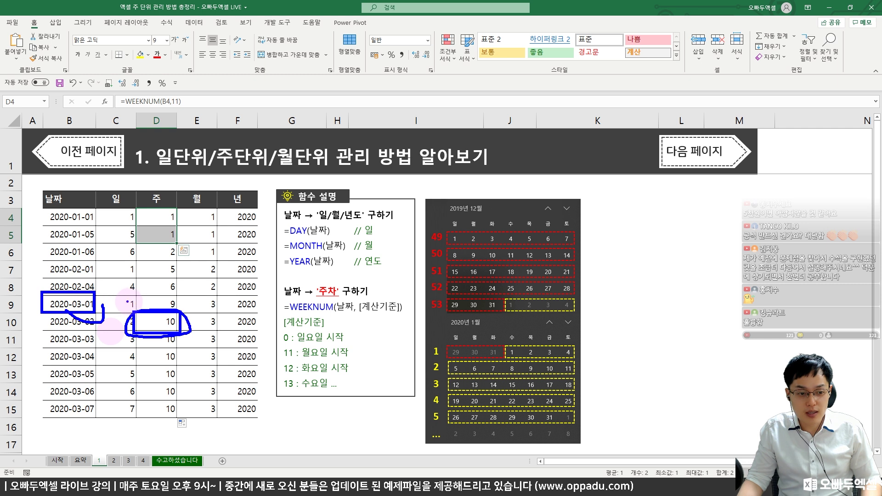
mouse_move(184, 312)
mouse_down()
mouse_move(137, 316)
mouse_move(142, 292)
mouse_move(186, 303)
mouse_up()
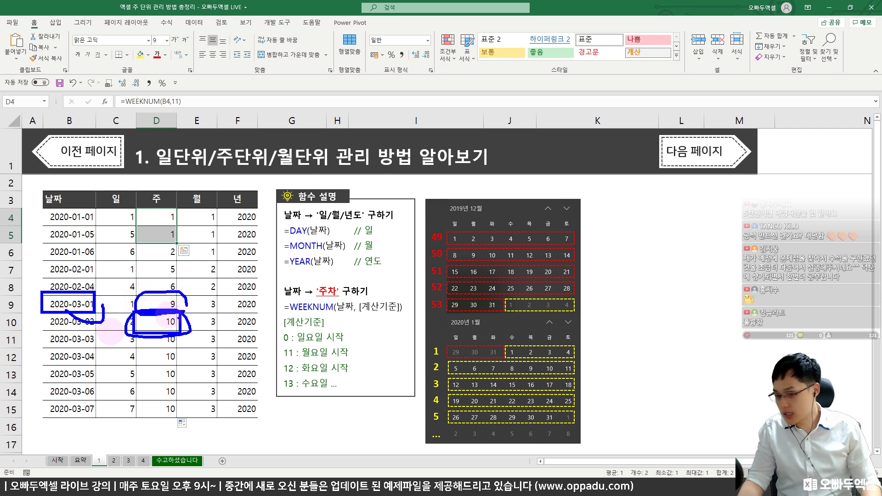
key(Escape)
Step: Compare the 일, 주 and 월 results of the first three dates
drag(114, 215, 130, 257)
drag(158, 218, 158, 256)
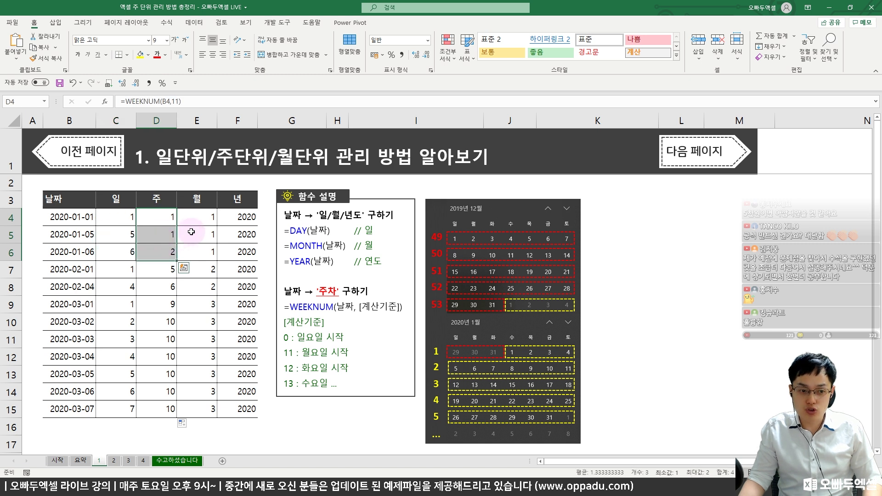
drag(193, 216, 197, 253)
click(243, 289)
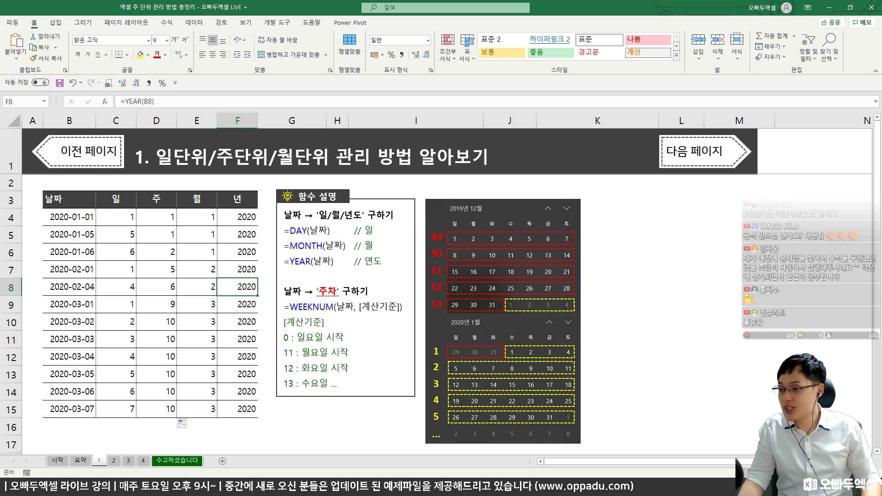
click(299, 456)
click(206, 358)
Step: Go to the next page, sheet 2, and briefly mark the 2020년 1월 heading and its first 주(연도) number
click(704, 162)
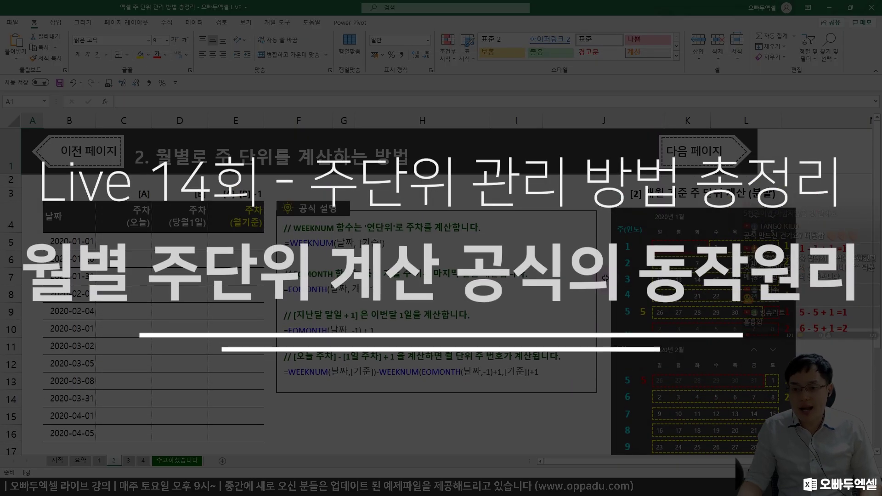
drag(649, 208, 708, 222)
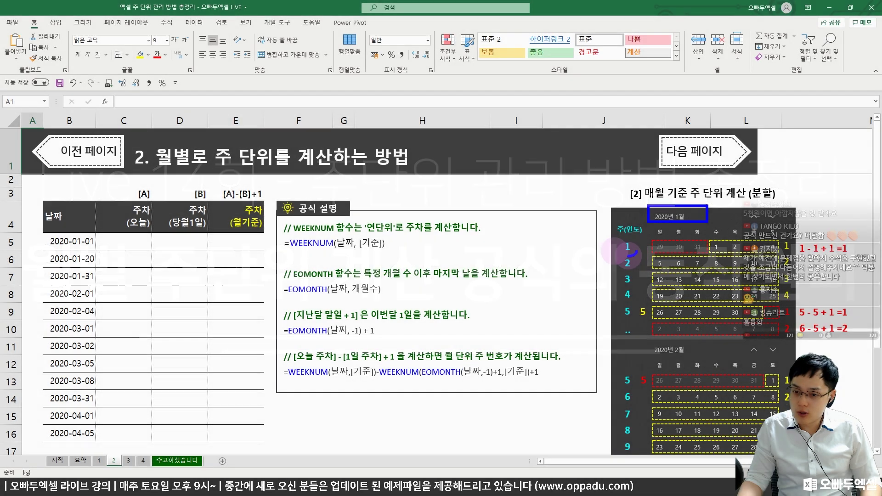
drag(630, 237, 641, 251)
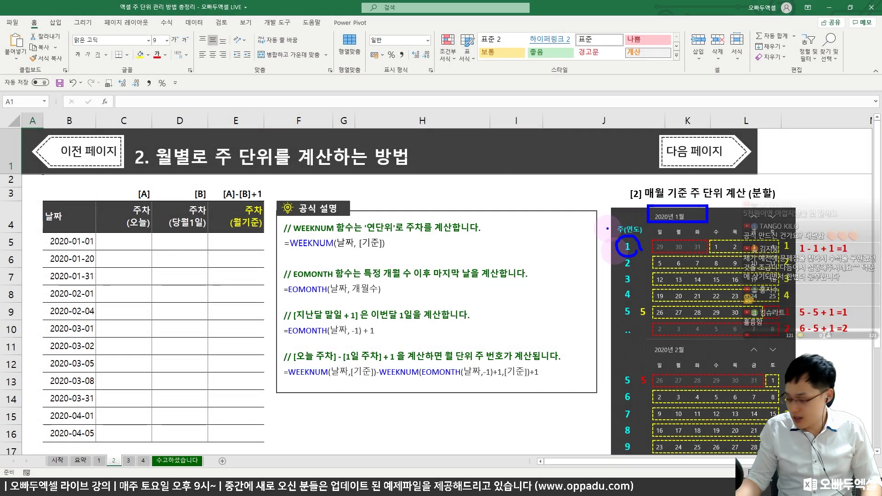
key(Escape)
Step: Annotate the January calendar with a circled month heading, Weeknum and a running week sequence beside the year-based weeks, and clear the ink
scroll(614, 228, down, 1)
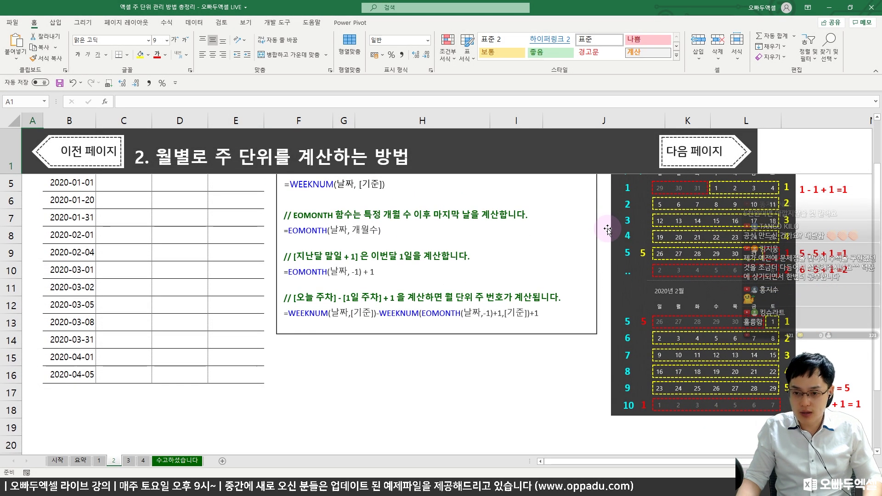
scroll(607, 229, up, 1)
key(ctrl+2)
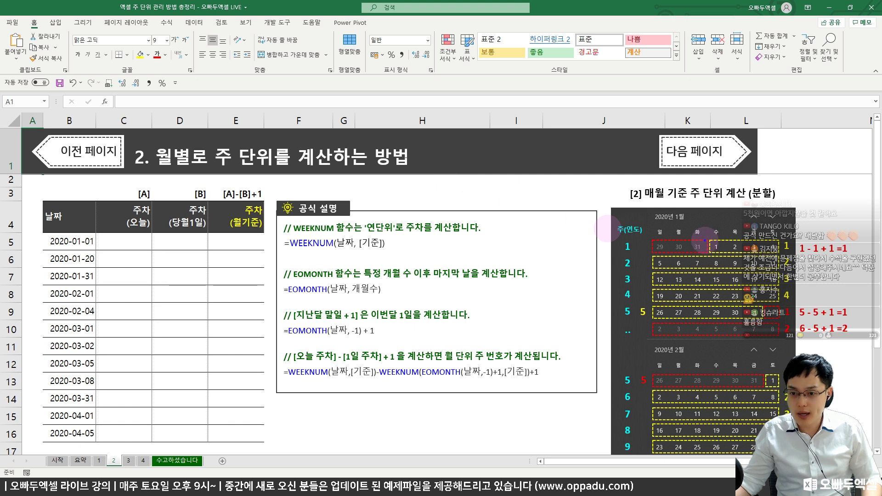
drag(705, 220, 653, 210)
key(ctrl+z)
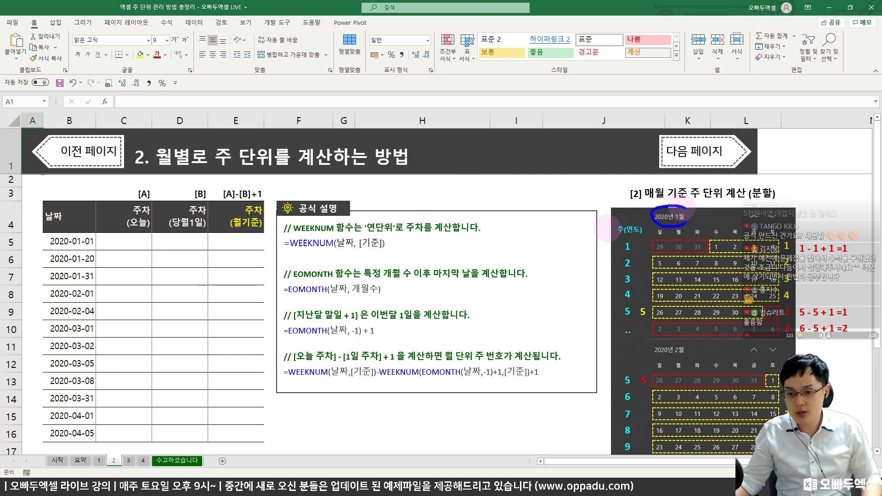
mouse_move(592, 193)
mouse_down()
mouse_move(593, 209)
mouse_move(611, 195)
mouse_move(627, 205)
mouse_move(685, 202)
mouse_up()
drag(606, 239, 597, 283)
drag(598, 315, 599, 324)
drag(614, 370, 598, 429)
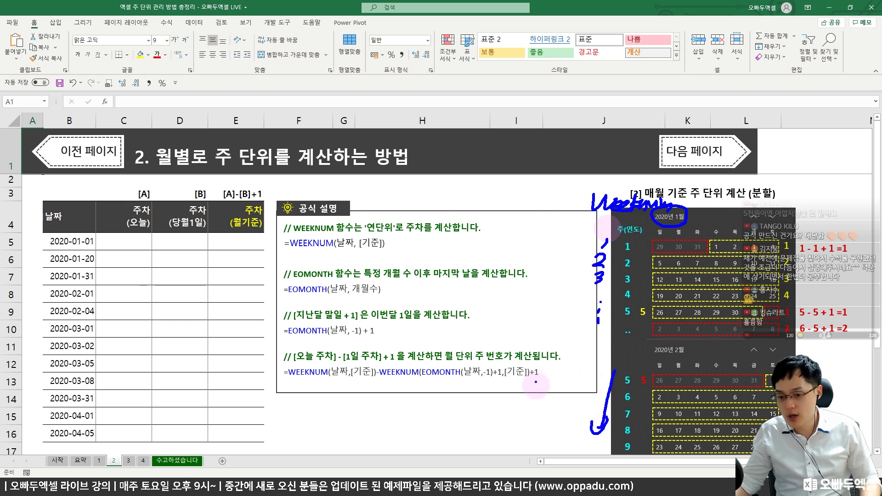
mouse_move(545, 362)
mouse_down()
mouse_move(558, 388)
mouse_move(592, 381)
mouse_move(583, 411)
mouse_up()
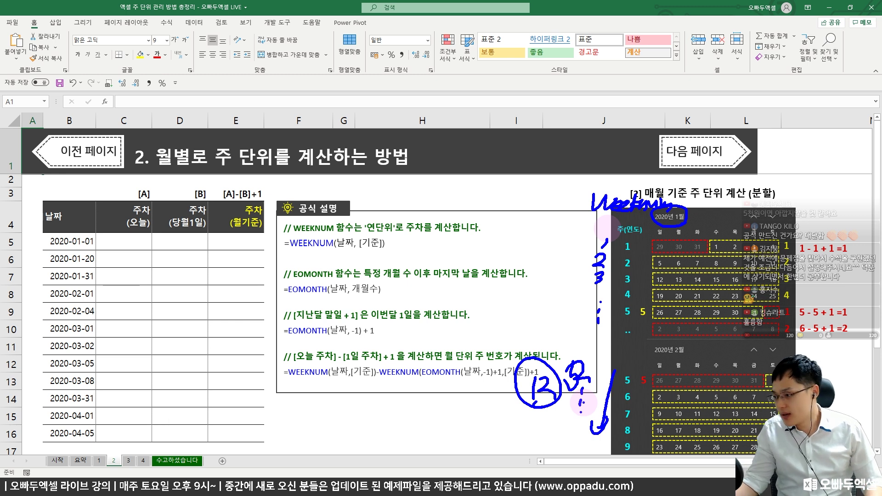
key(Escape)
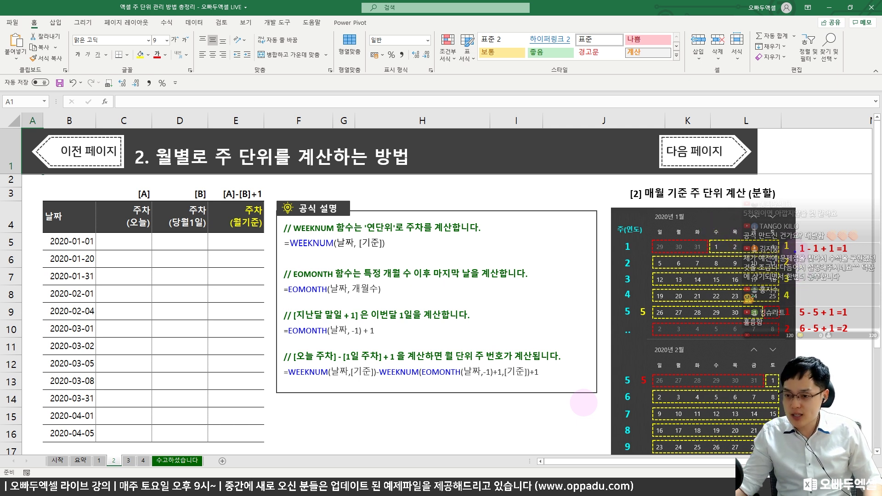
Step: Mark the month-based week numbers of January's first and last weeks and February's first week, and clear the marks
drag(795, 248, 795, 243)
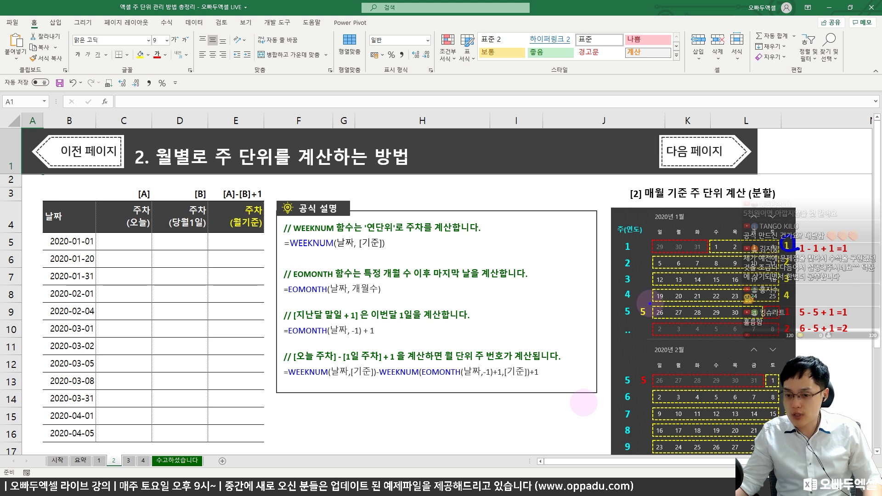
drag(651, 299, 646, 326)
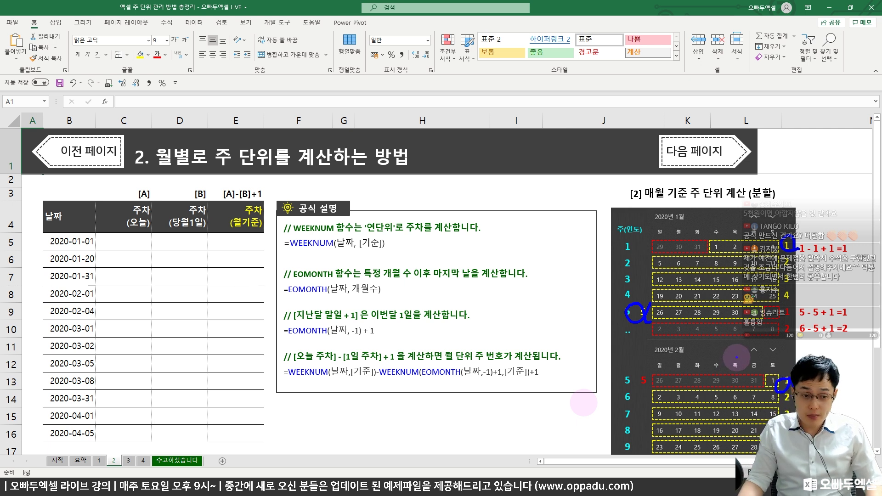
key(Escape)
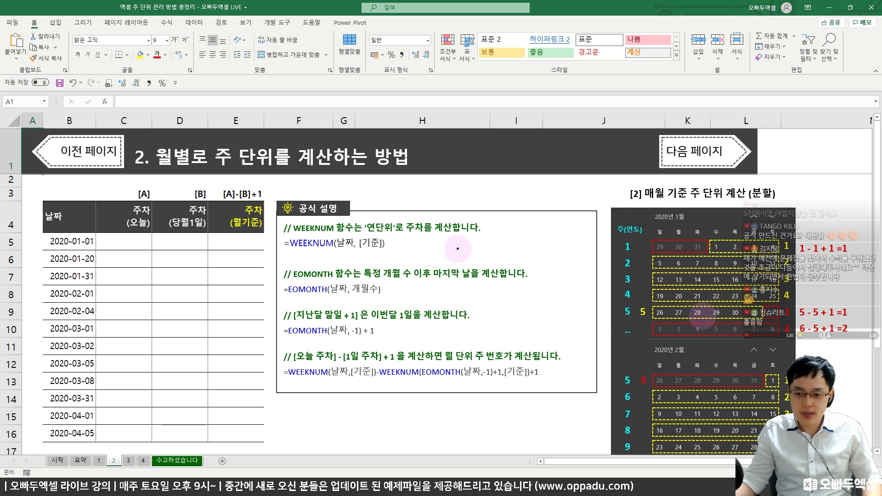
Step: On the 2020년 2월 calendar, circle the 13th with its year week 7 and the 1st with its year week 5
scroll(486, 249, down, 1)
scroll(486, 249, down, 1)
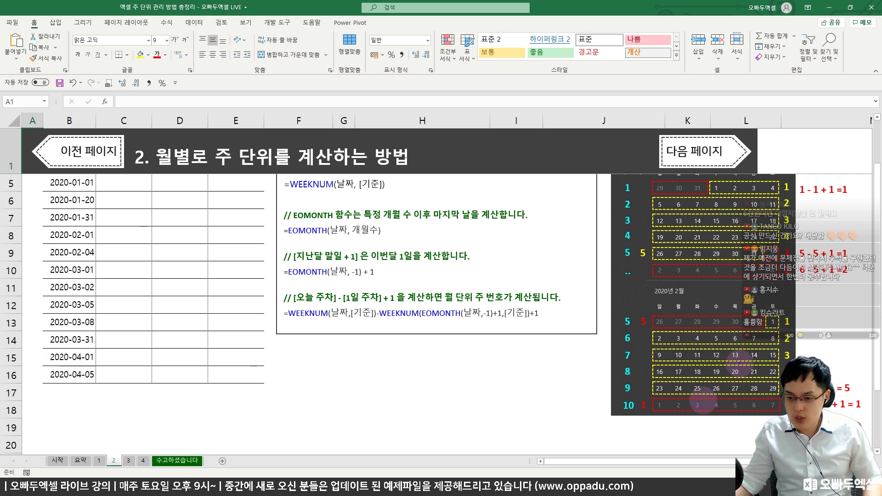
drag(743, 362, 728, 357)
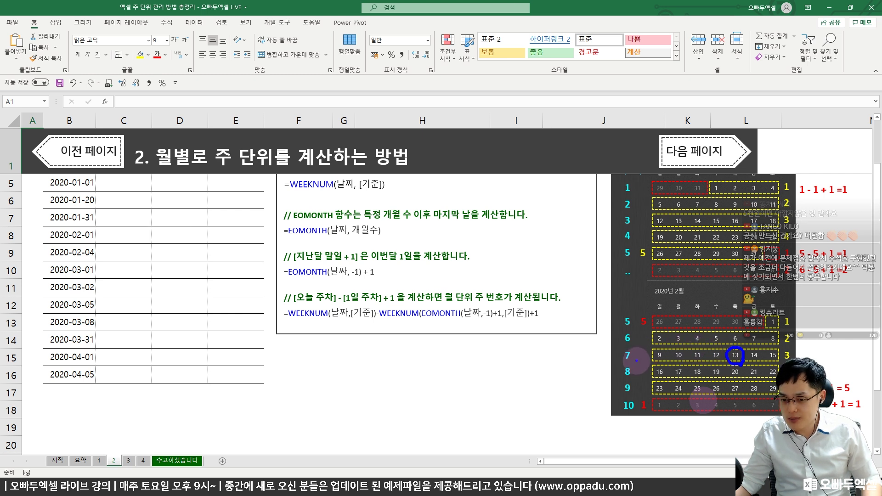
mouse_move(637, 355)
mouse_down()
mouse_move(620, 362)
mouse_move(622, 348)
mouse_move(637, 364)
mouse_move(604, 359)
mouse_move(617, 346)
mouse_up()
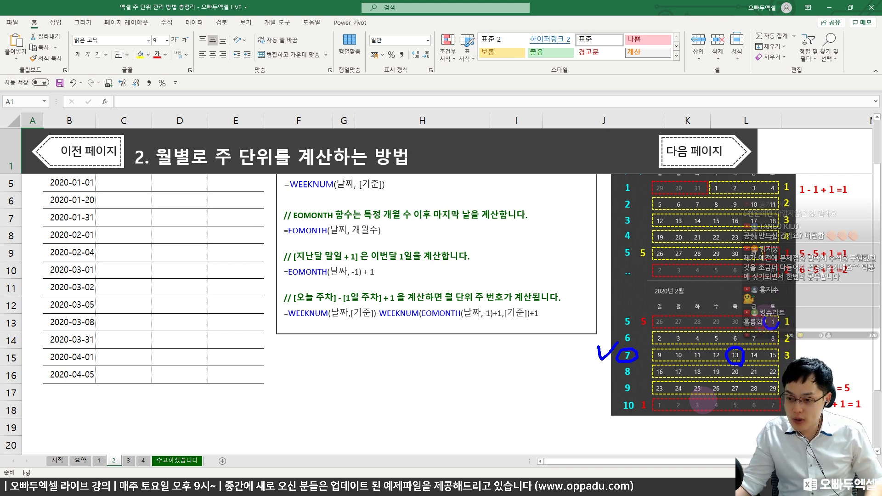
mouse_move(737, 362)
mouse_down()
mouse_move(779, 319)
mouse_move(762, 349)
mouse_move(737, 366)
mouse_up()
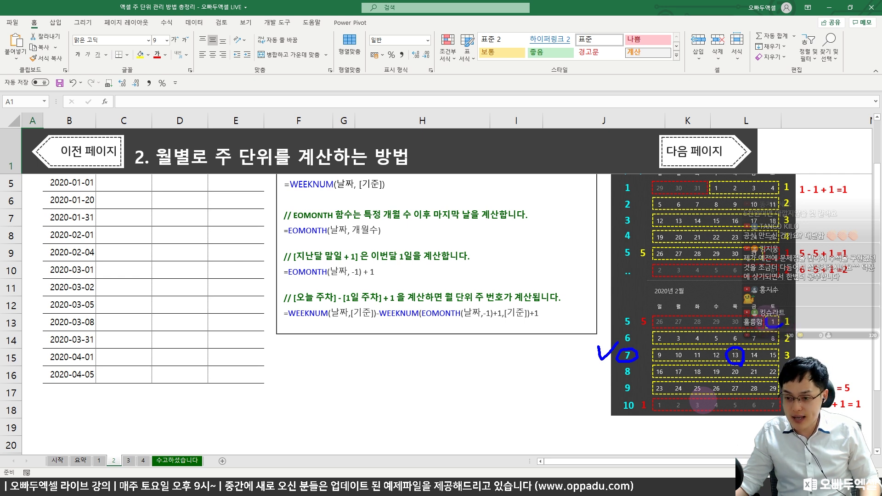
mouse_move(634, 311)
mouse_down()
mouse_move(637, 328)
mouse_move(616, 322)
mouse_move(637, 316)
mouse_up()
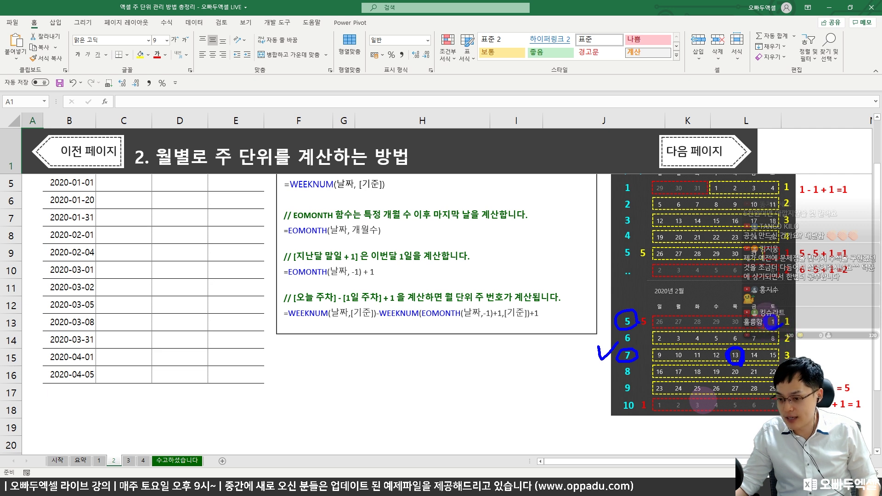
Step: Mark the subtraction of February's first-day week from the 13th's week, emphasize the +1, and clear the ink
drag(768, 317, 787, 320)
mouse_move(638, 313)
mouse_down()
mouse_move(616, 327)
mouse_move(639, 316)
mouse_up()
mouse_move(629, 360)
mouse_down()
mouse_move(637, 365)
mouse_move(633, 349)
mouse_up()
mouse_move(638, 317)
mouse_down()
mouse_move(618, 321)
mouse_move(636, 319)
mouse_up()
mouse_move(636, 350)
mouse_down()
mouse_move(649, 346)
mouse_move(657, 357)
mouse_move(648, 299)
mouse_move(662, 347)
mouse_up()
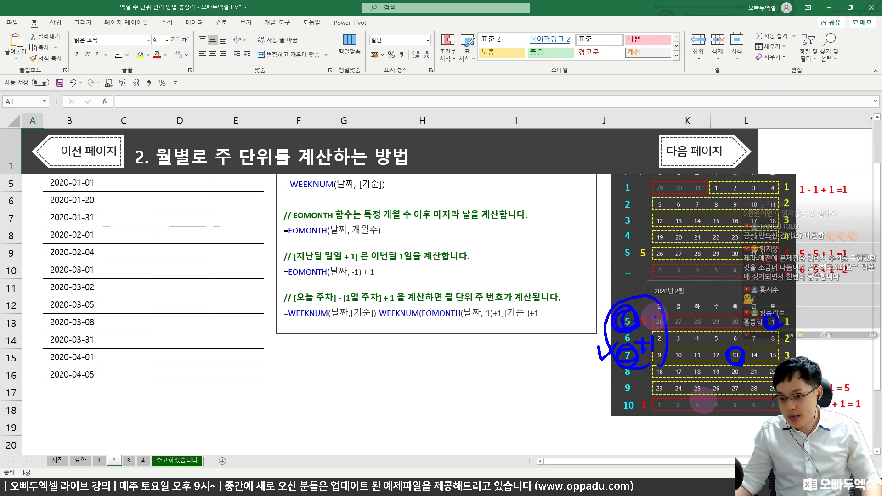
mouse_move(664, 349)
mouse_down()
mouse_move(662, 328)
mouse_move(667, 363)
mouse_up()
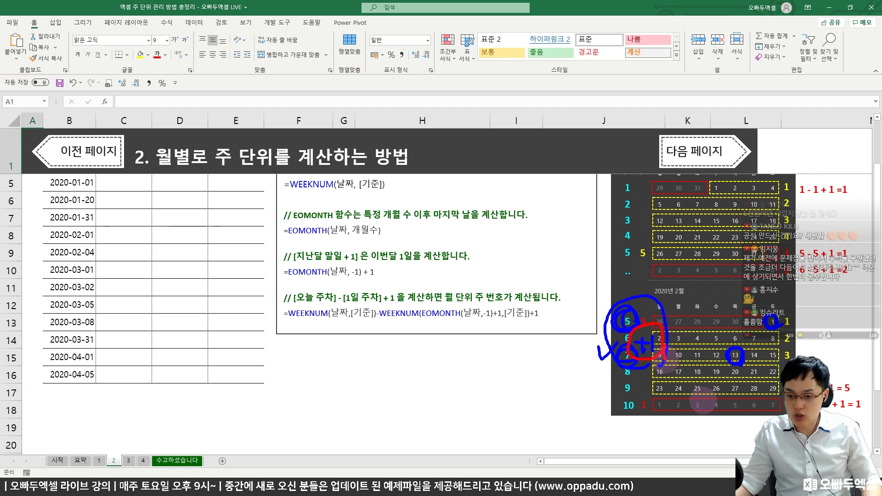
key(Escape)
Step: Circle January 1 and 2 on the calendar, write 1-1+1=1 above them, and clear the ink
scroll(667, 342, up, 1)
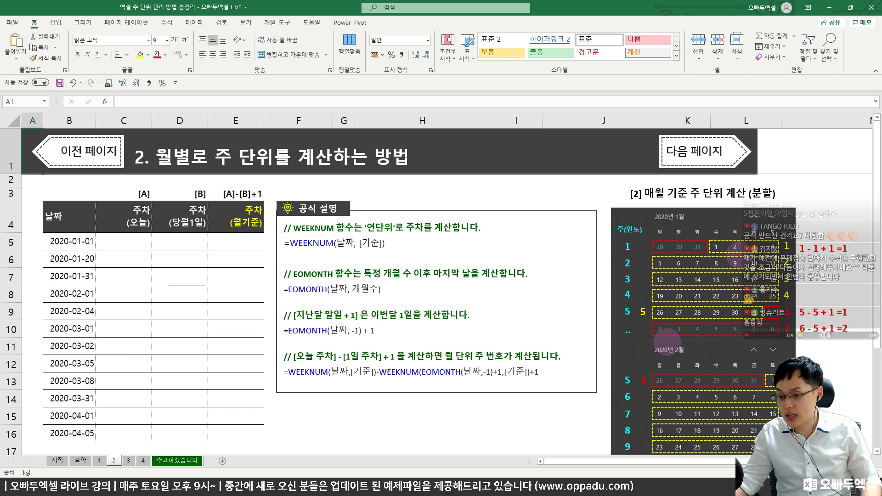
click(735, 247)
mouse_move(716, 239)
mouse_down()
mouse_move(709, 248)
mouse_move(716, 255)
mouse_move(715, 230)
mouse_move(738, 257)
mouse_move(730, 252)
mouse_move(747, 241)
mouse_move(750, 220)
mouse_move(754, 232)
mouse_move(811, 223)
mouse_move(825, 232)
mouse_move(841, 211)
mouse_up()
click(715, 235)
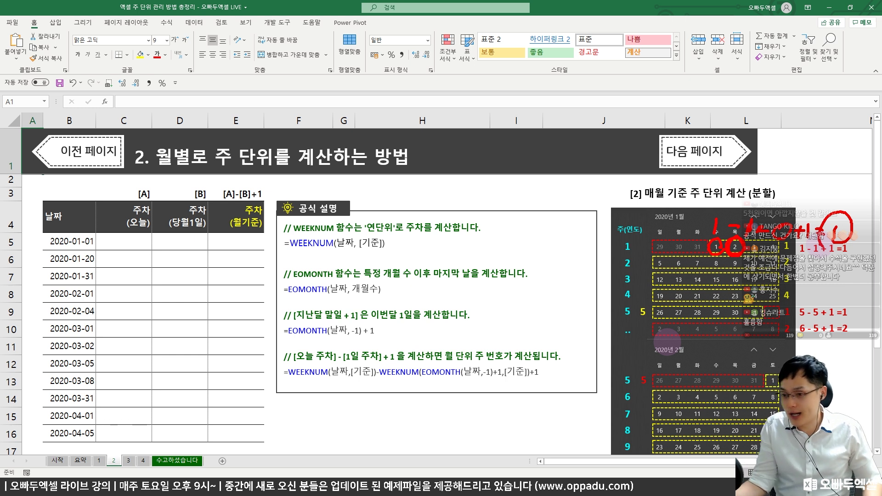
key(Escape)
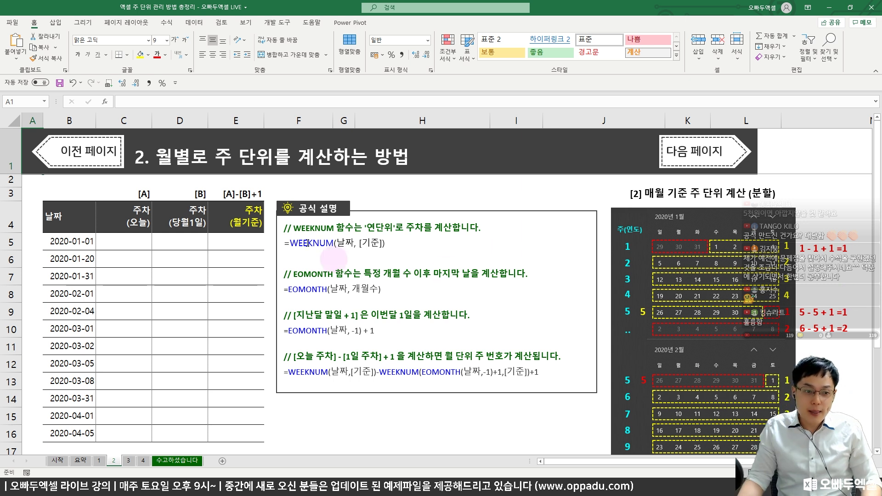
Step: Enter =WEEKNUM(B5,11) in C5 for the date's year-based week number and fill the formula down to C16
click(124, 241)
text(=weeknum()
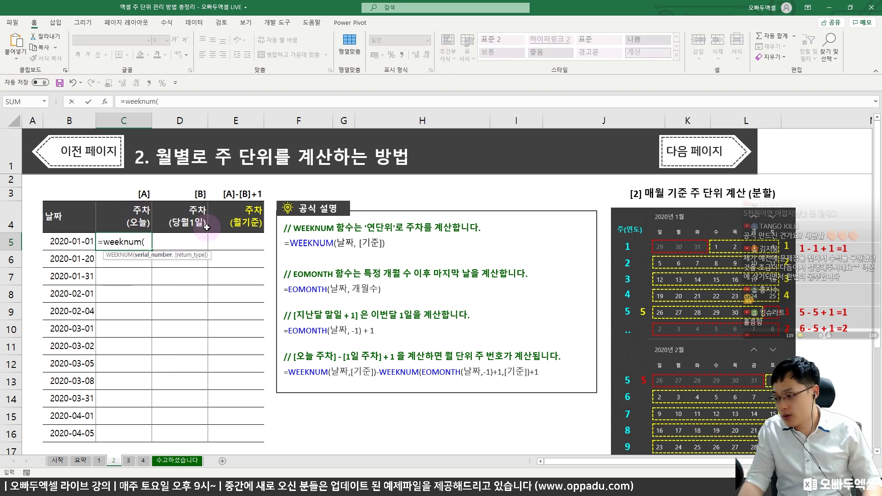
click(73, 244)
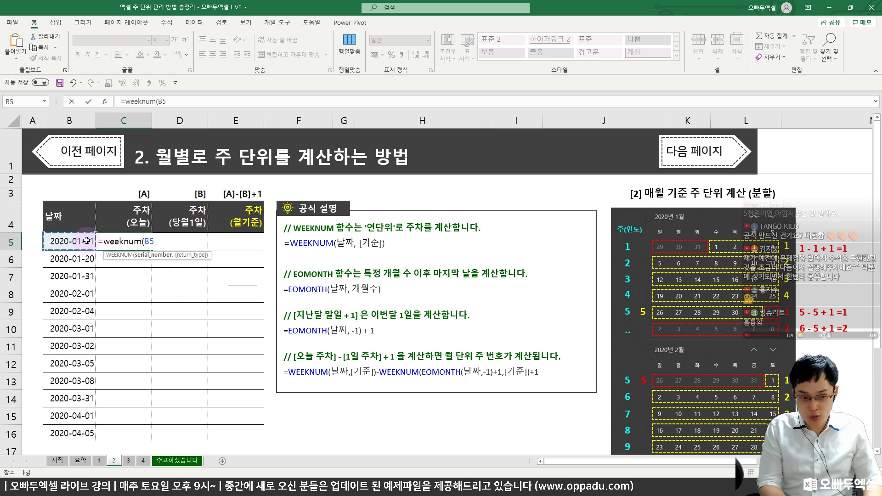
text(,)
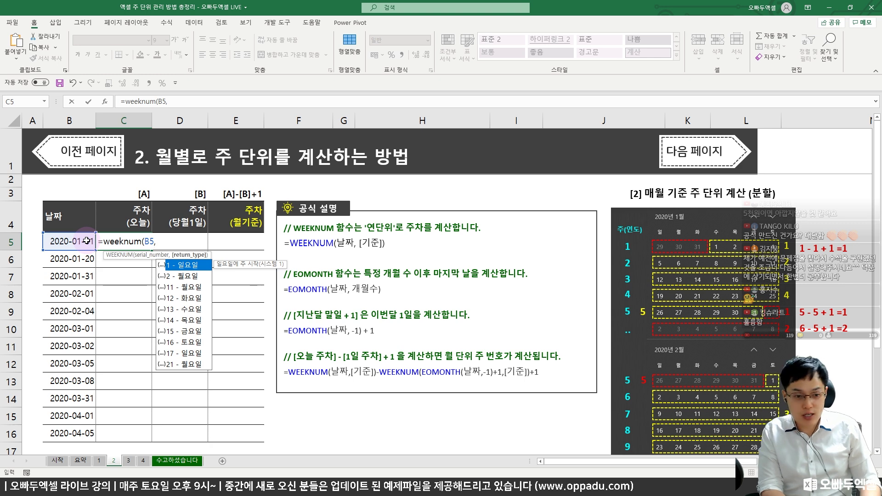
text(11)
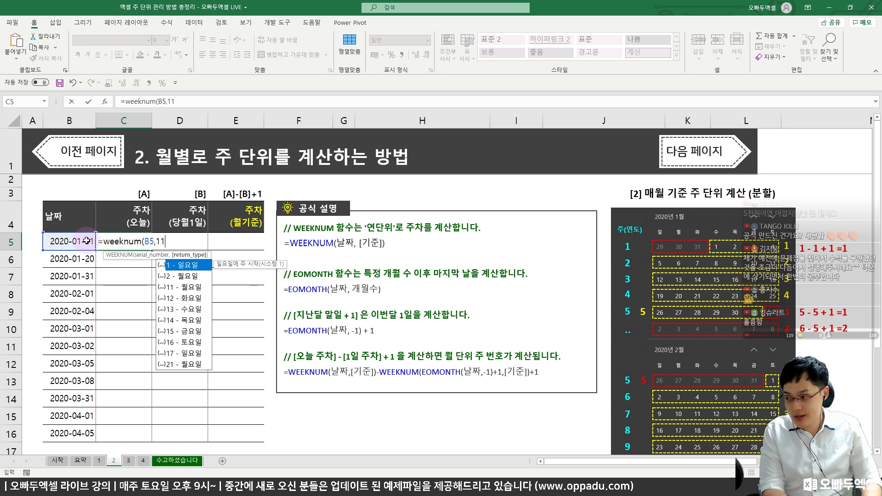
text())
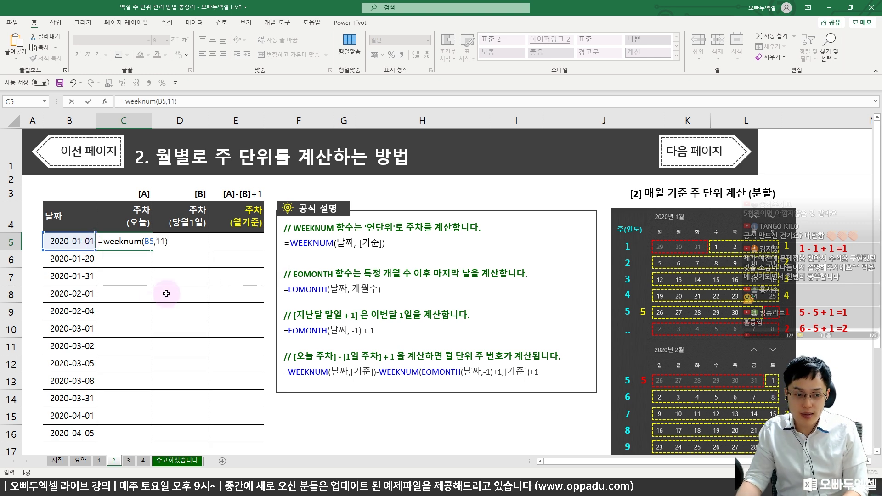
key(Return)
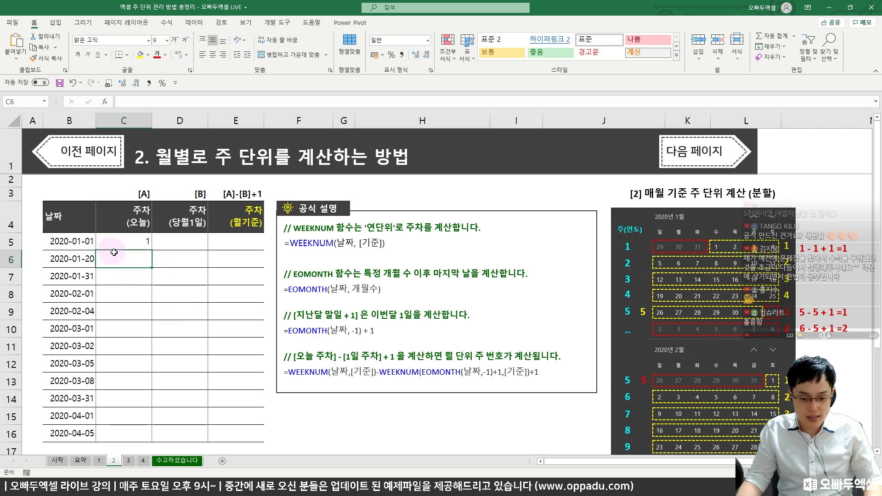
click(144, 244)
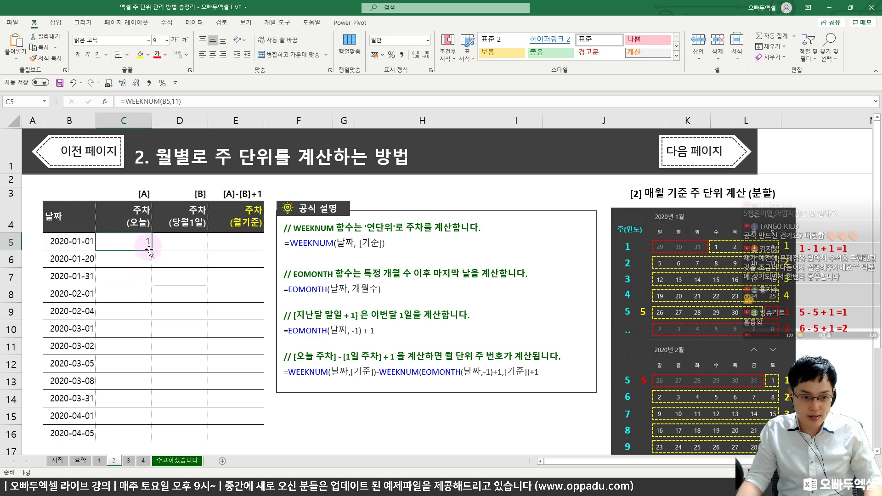
double_click(152, 250)
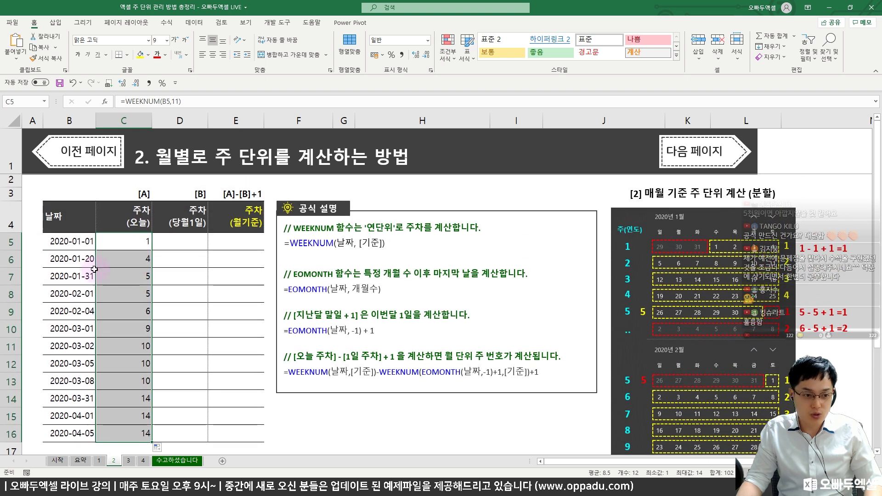
drag(78, 244, 132, 437)
click(106, 436)
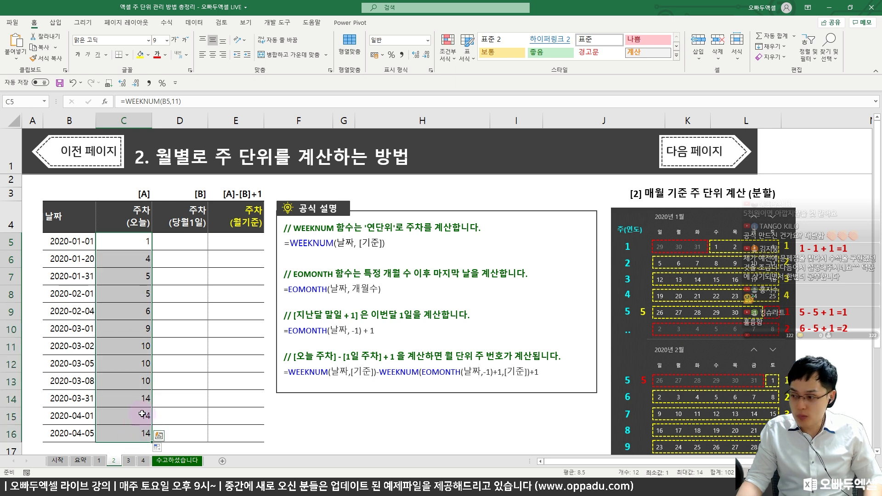
Step: Select D5, circle January 1 and February 1 on the 2020 calendars, and clear the ink
click(175, 242)
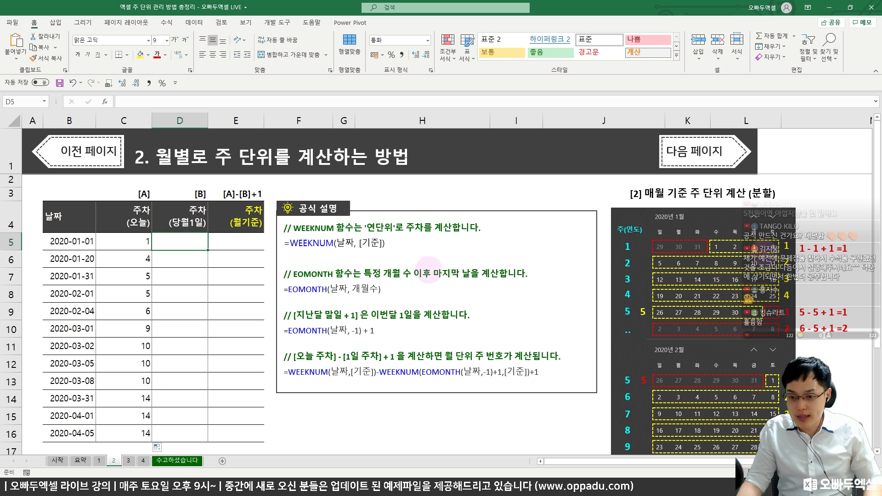
drag(722, 256, 720, 238)
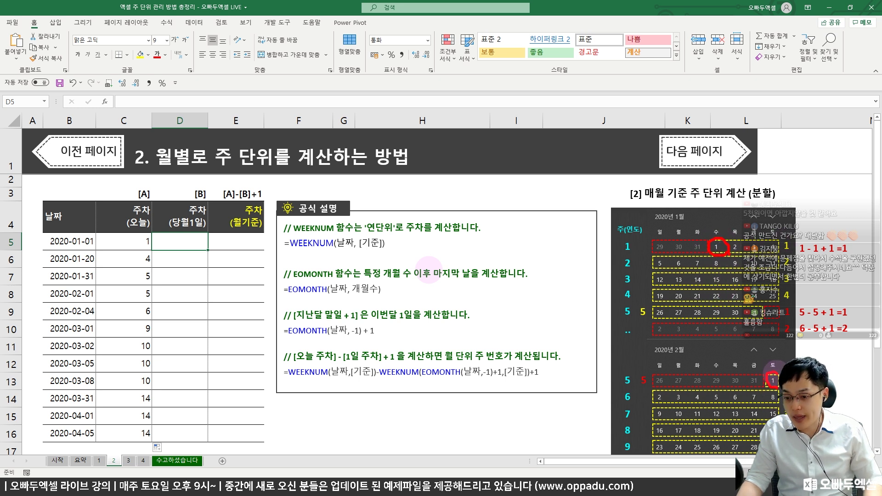
drag(773, 382, 780, 385)
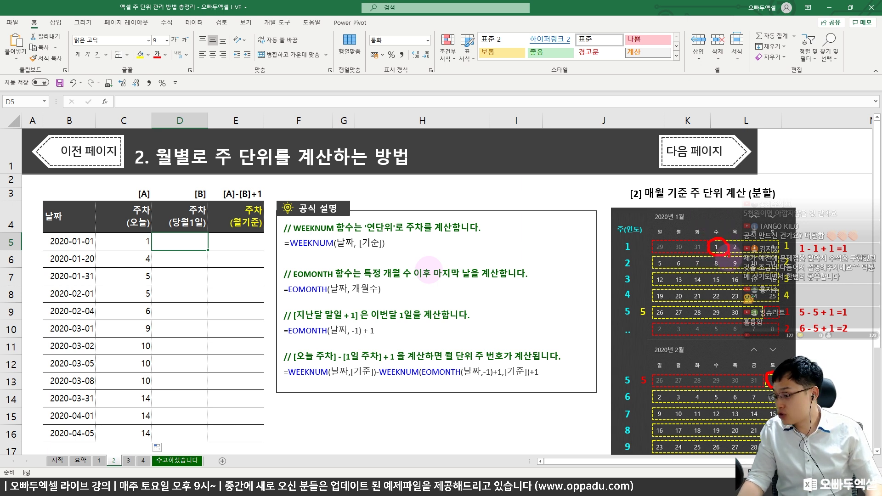
key(Escape)
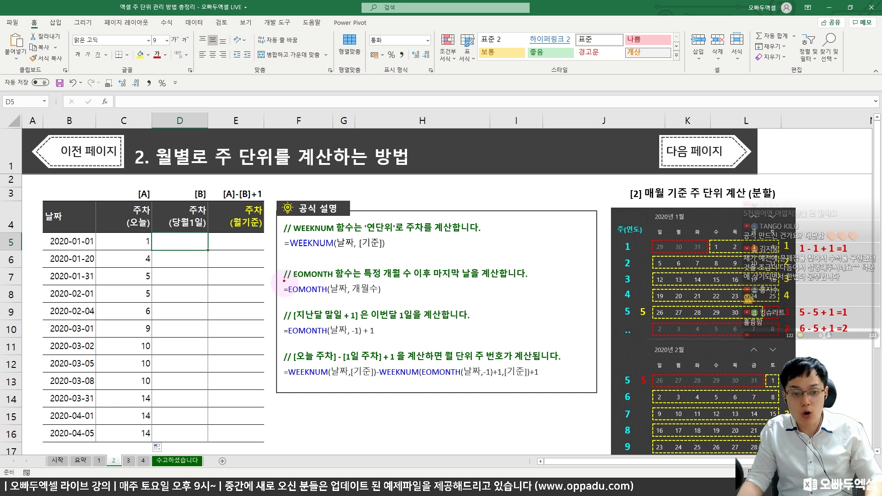
Step: Box the =EOMONTH(날짜, 개월수) formula in the explanation in red and handwrite "End of Month" above it
drag(279, 278, 391, 302)
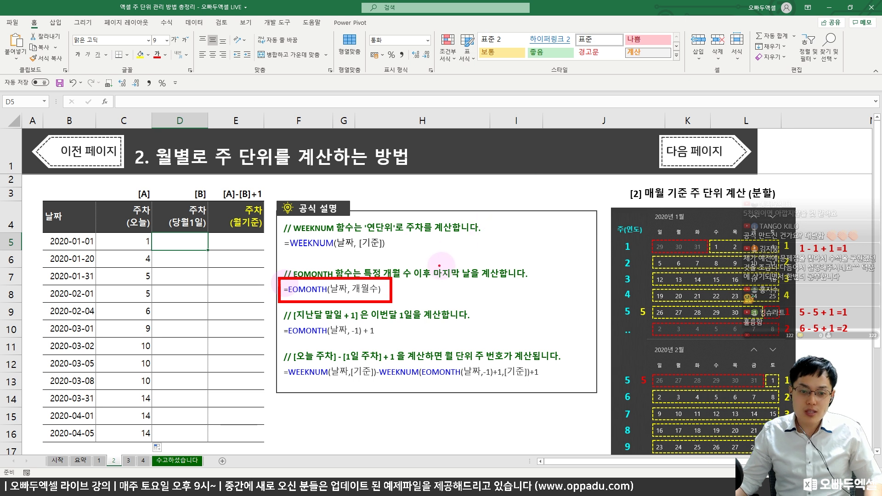
drag(406, 243, 420, 240)
drag(408, 244, 401, 262)
mouse_move(406, 252)
mouse_down()
mouse_move(442, 260)
mouse_move(472, 251)
mouse_move(468, 265)
mouse_up()
mouse_move(455, 248)
mouse_down()
mouse_move(492, 243)
mouse_move(504, 264)
mouse_up()
mouse_move(505, 248)
mouse_down()
mouse_move(492, 264)
mouse_move(543, 250)
mouse_move(545, 276)
mouse_move(557, 280)
mouse_up()
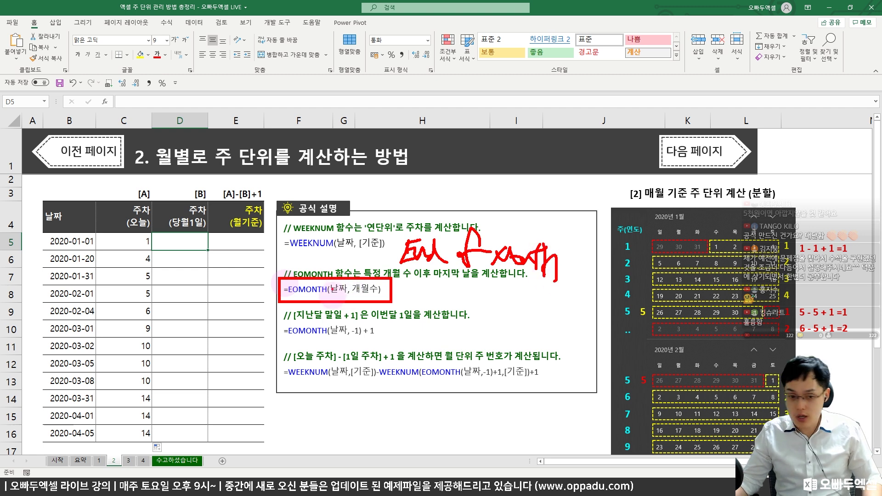
Step: Mark EOMONTH's date and month-count arguments, handwrite a 1 with an arrow above them, and clear the ink
mouse_move(349, 282)
mouse_down()
mouse_move(329, 293)
mouse_move(382, 298)
mouse_move(440, 289)
mouse_move(437, 283)
mouse_move(441, 306)
mouse_move(476, 296)
mouse_up()
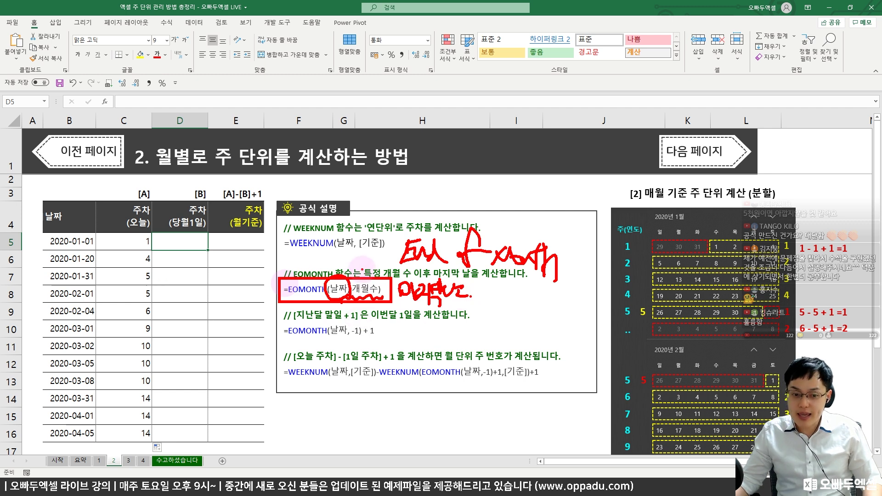
mouse_move(356, 257)
mouse_down()
mouse_move(366, 271)
mouse_move(367, 257)
mouse_move(381, 257)
mouse_move(350, 297)
mouse_move(317, 262)
mouse_move(292, 269)
mouse_up()
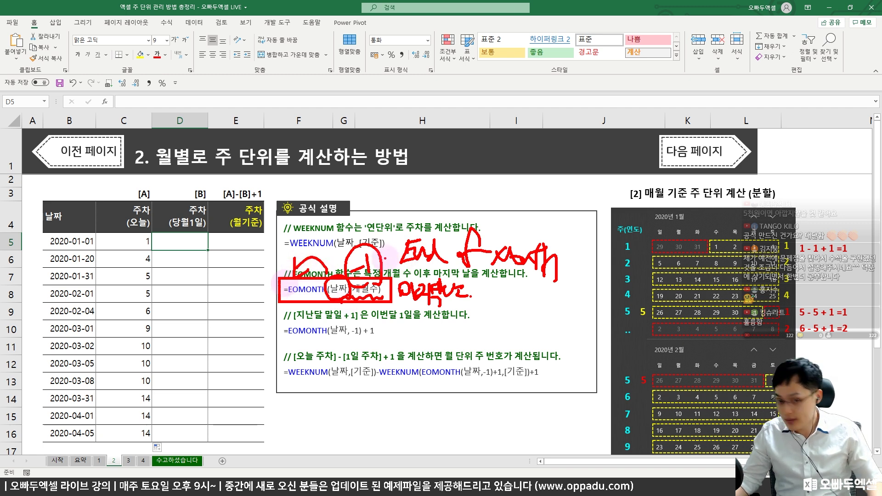
key(Escape)
Step: Enter =EOMONTH(B5,-1) in D5 to calculate the last day of the previous month
text(=eo)
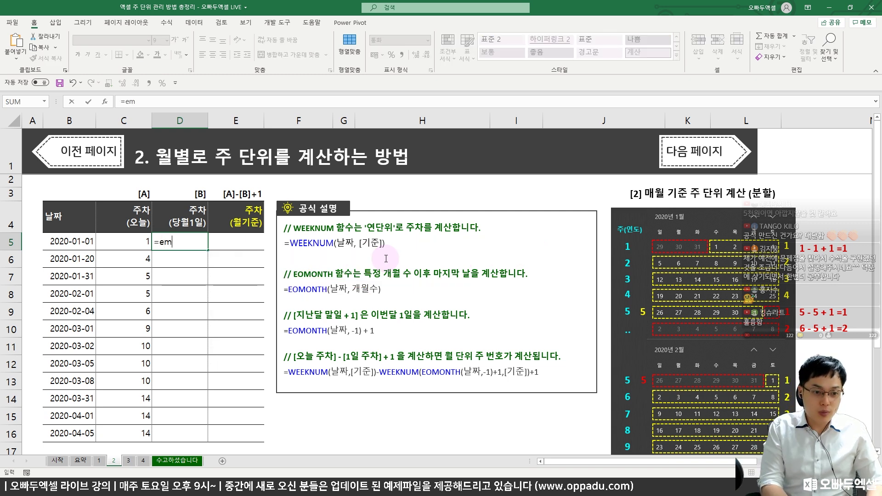
text(month()
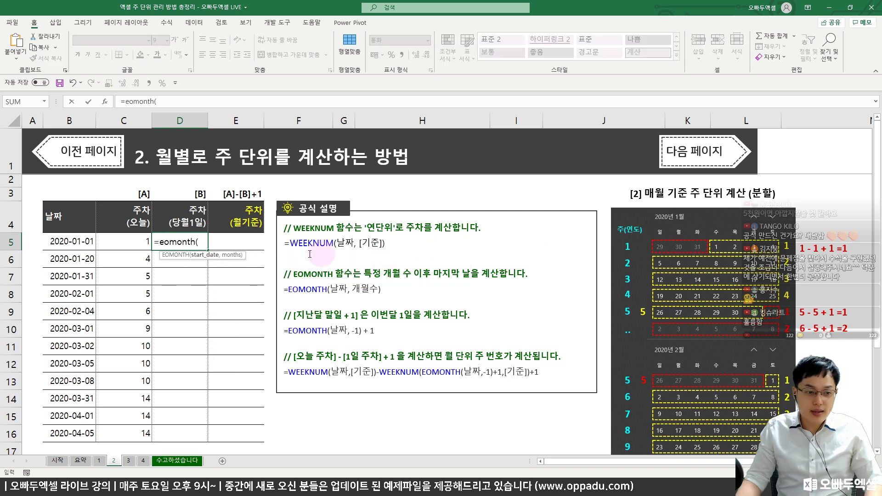
click(68, 241)
text(,-1)
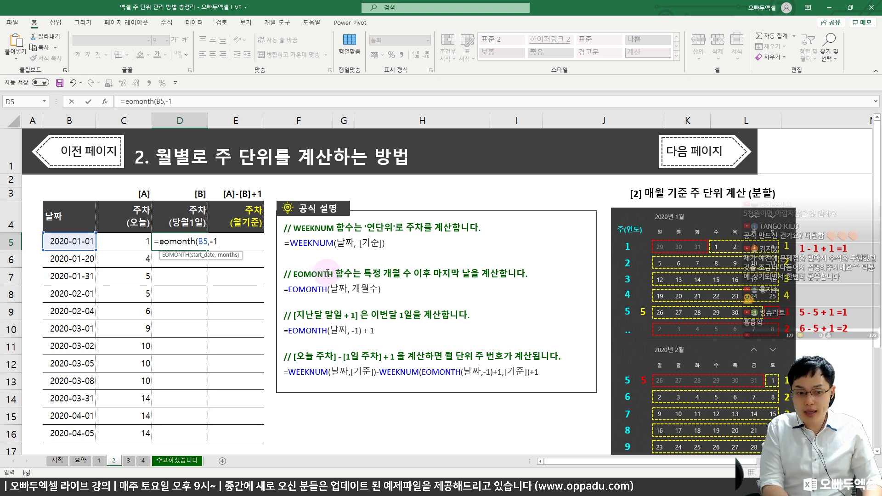
text())
key(Return)
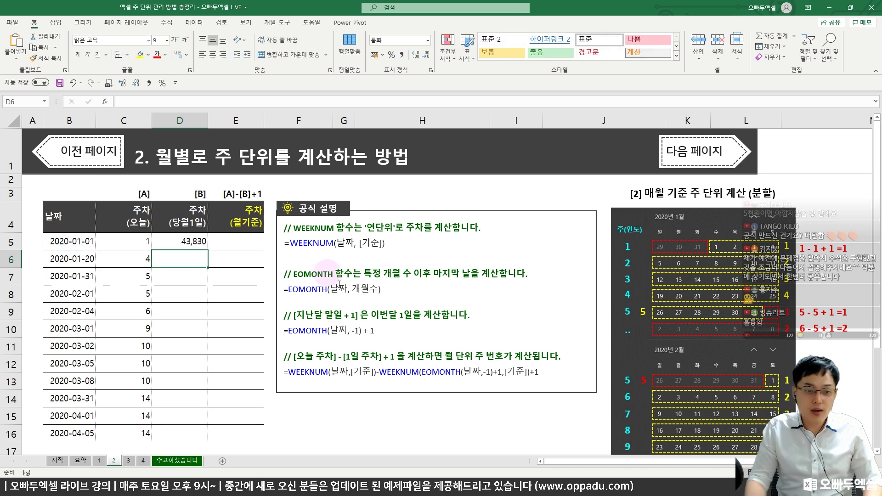
Step: Fill the EOMONTH formula from D5 down to D16 and format the results as dates
scroll(184, 276, right, 2)
click(97, 246)
scroll(105, 267, left, 2)
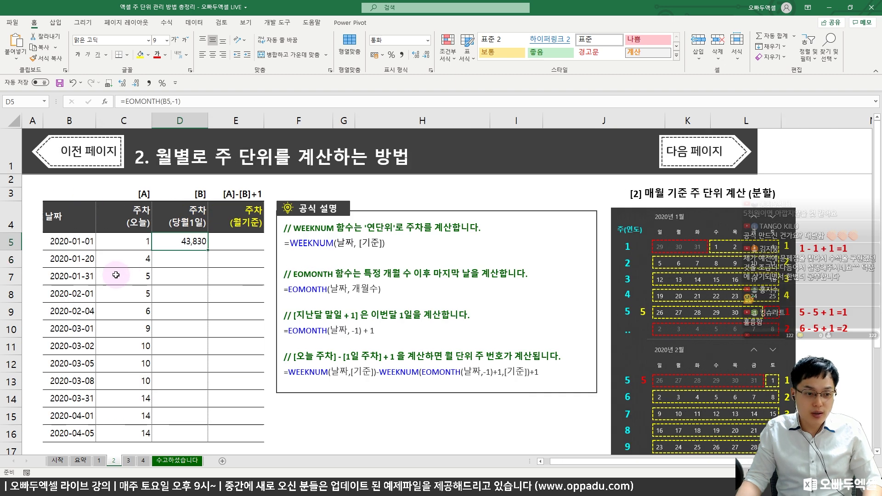
double_click(208, 251)
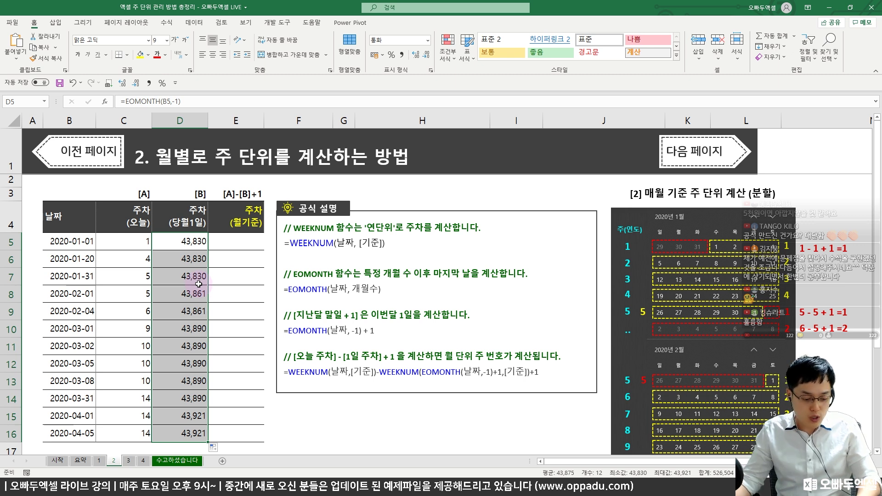
key(ctrl+shift+3)
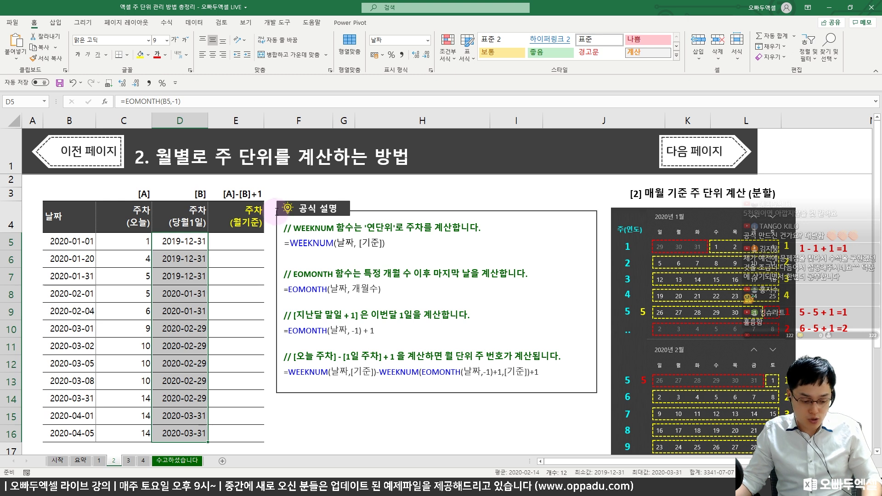
Step: Handwrite a note in ink around the top of the formula explanation box and clear it
drag(285, 208, 287, 203)
mouse_move(454, 196)
mouse_down()
mouse_move(444, 193)
mouse_move(436, 218)
mouse_up()
mouse_move(444, 197)
mouse_down()
mouse_move(439, 223)
mouse_move(461, 216)
mouse_up()
mouse_move(465, 195)
mouse_down()
mouse_move(470, 215)
mouse_move(529, 198)
mouse_move(533, 225)
mouse_move(597, 202)
mouse_move(414, 251)
mouse_move(616, 265)
mouse_up()
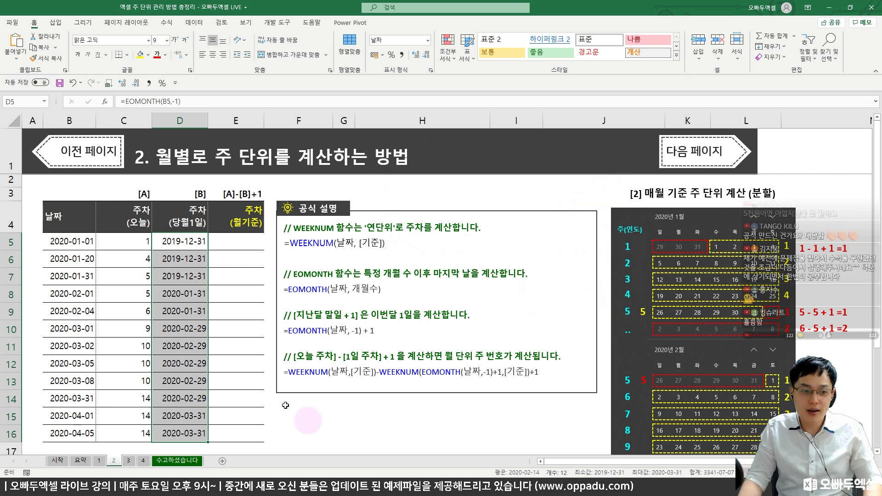
Step: Compare the January dates in B5:B7 and February dates in B8:B9 with their previous month-ends in column D
click(72, 259)
click(75, 249)
drag(75, 250, 74, 273)
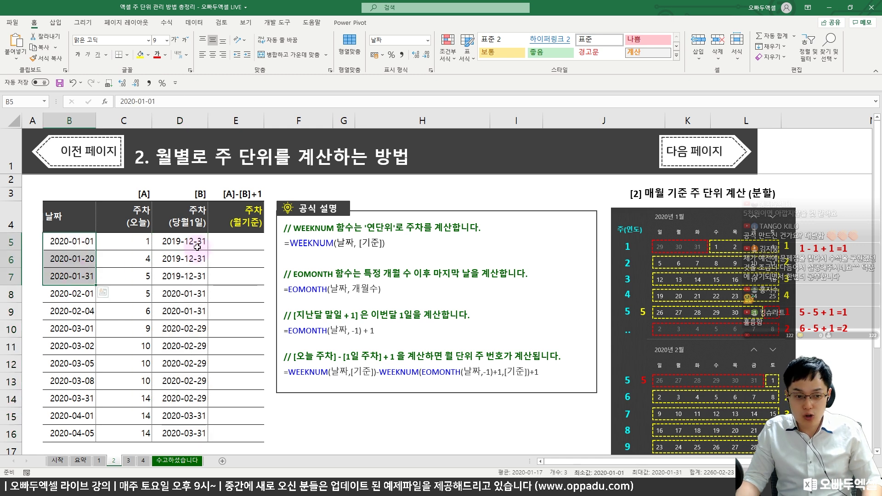
drag(190, 243, 193, 276)
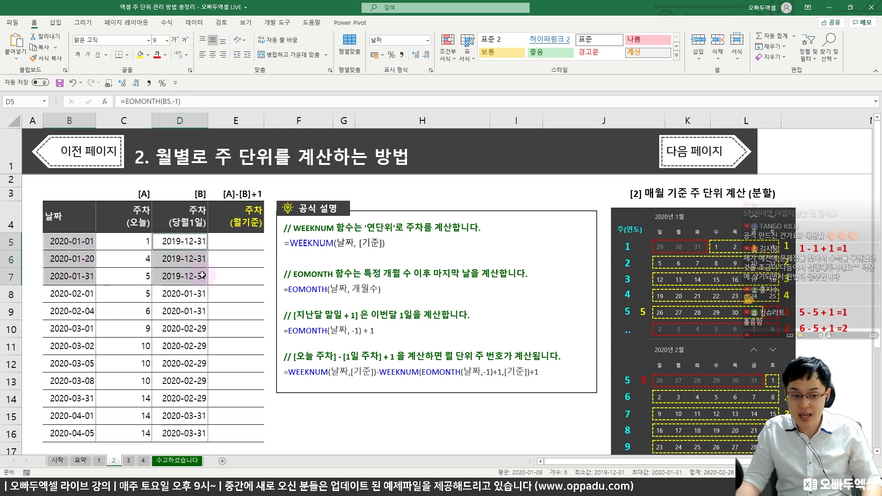
click(193, 276)
mouse_move(73, 296)
mouse_down()
mouse_move(74, 329)
mouse_move(76, 313)
mouse_up()
drag(184, 295, 189, 313)
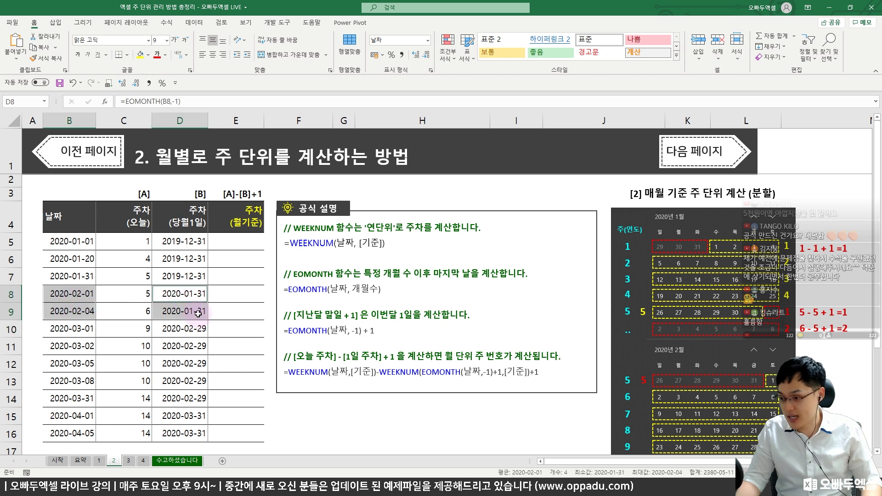
Step: Extend the D5 formula to =EOMONTH(B5,-1)+1 for the month's first day and fill it down to D16
click(181, 246)
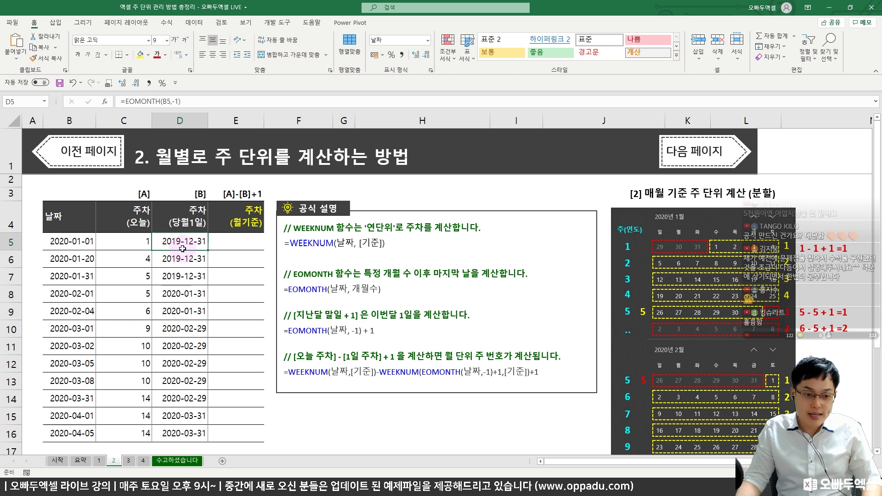
click(206, 101)
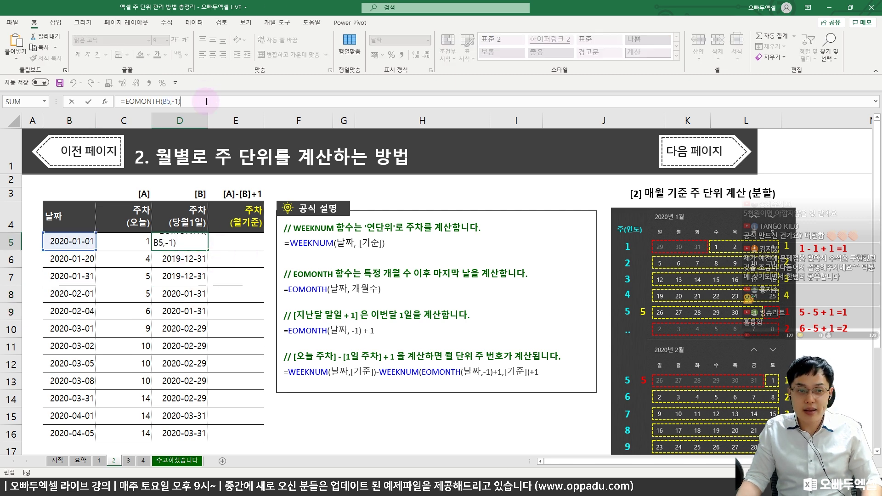
text(+1)
key(Return)
click(206, 244)
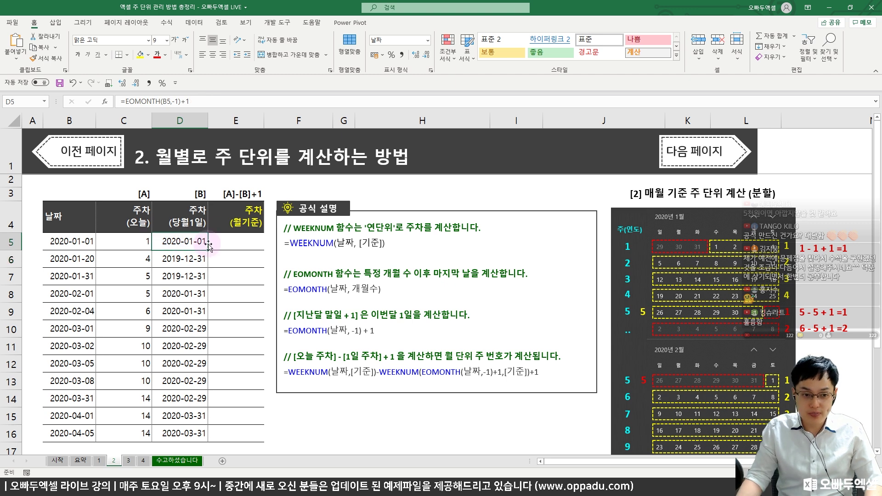
double_click(210, 250)
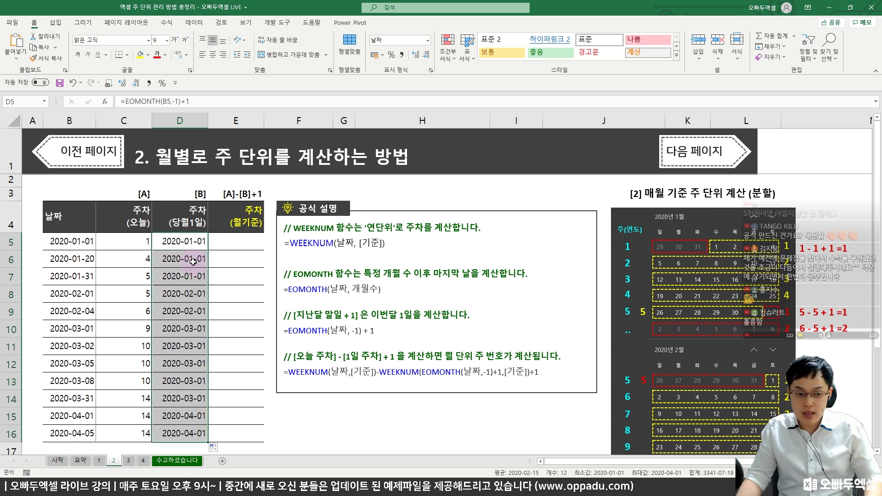
click(193, 260)
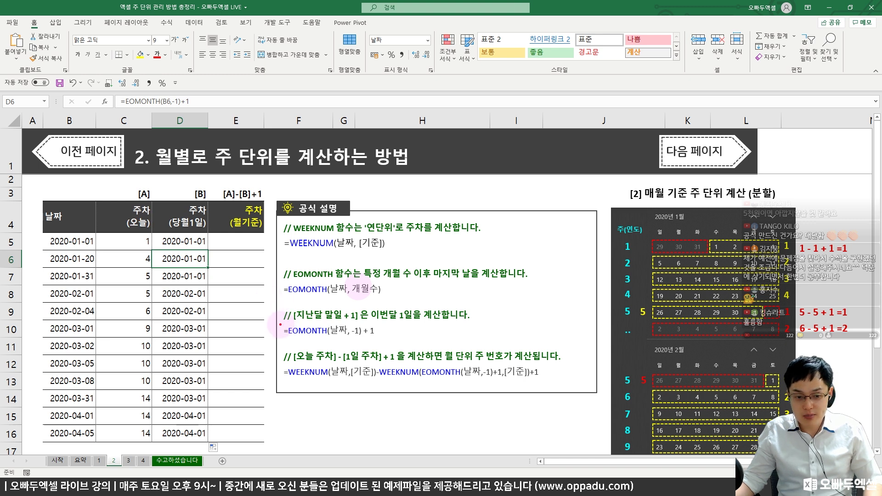
Step: Box the =EOMONTH(날짜, -1) + 1 formula in the explanation, circle its ending, clear the ink, and select D5
mouse_move(275, 323)
mouse_down()
mouse_move(368, 342)
mouse_move(386, 328)
mouse_move(384, 342)
mouse_up()
mouse_move(374, 354)
mouse_down()
mouse_move(407, 322)
mouse_move(366, 326)
mouse_move(422, 328)
mouse_up()
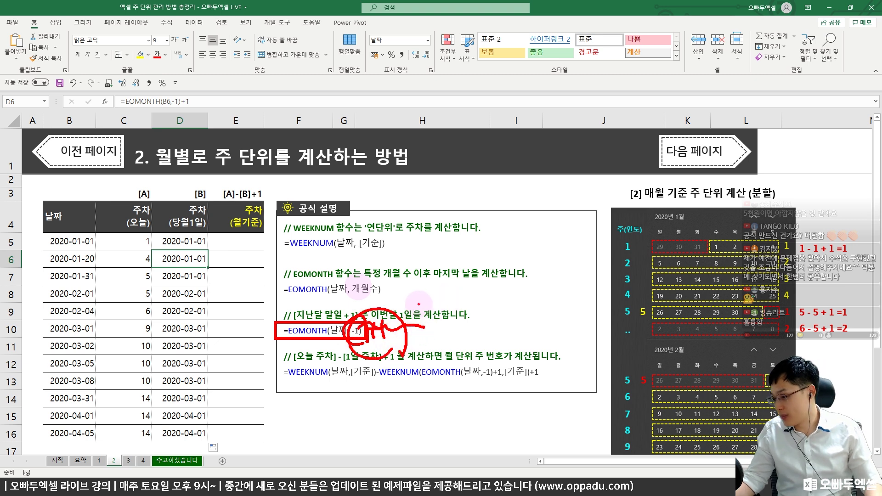
key(Escape)
click(186, 241)
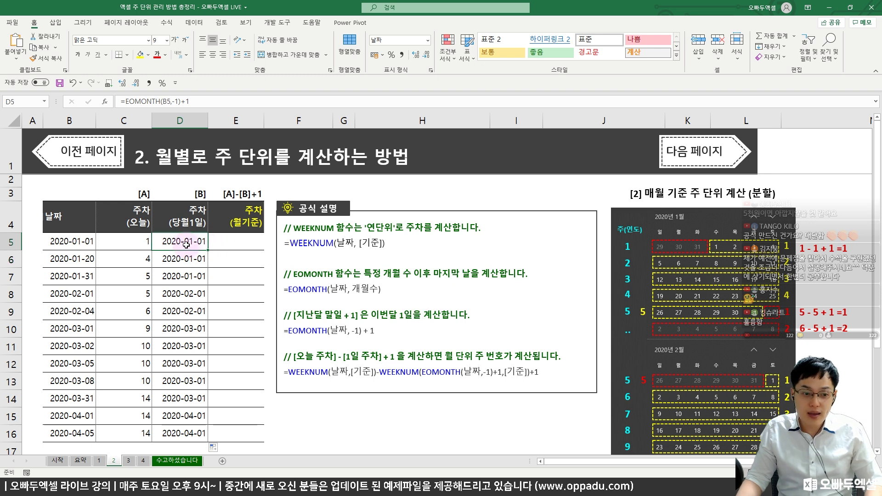
Step: Wrap the month's-first-day formula in D5 in WEEKNUM with return type 11, giving =WEEKNUM(EOMONTH(B5,-1)+1,11)
shift+click(192, 279)
drag(186, 294, 196, 424)
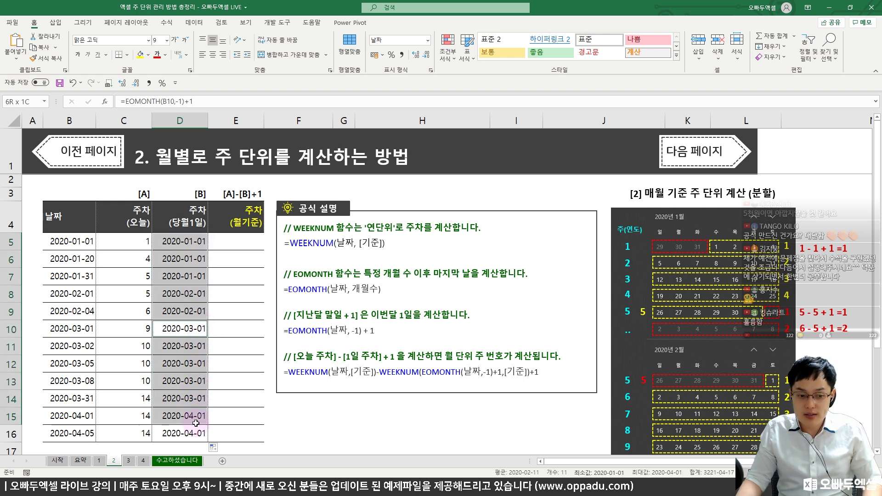
click(174, 248)
click(125, 101)
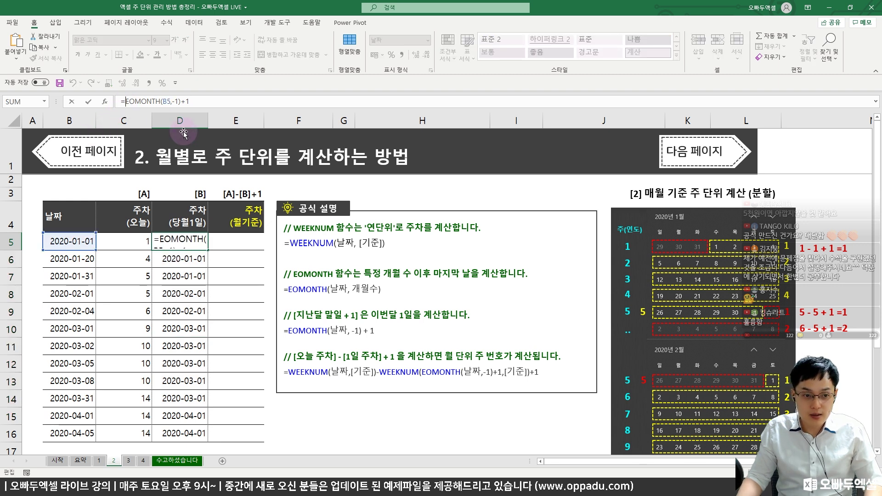
text(weekn)
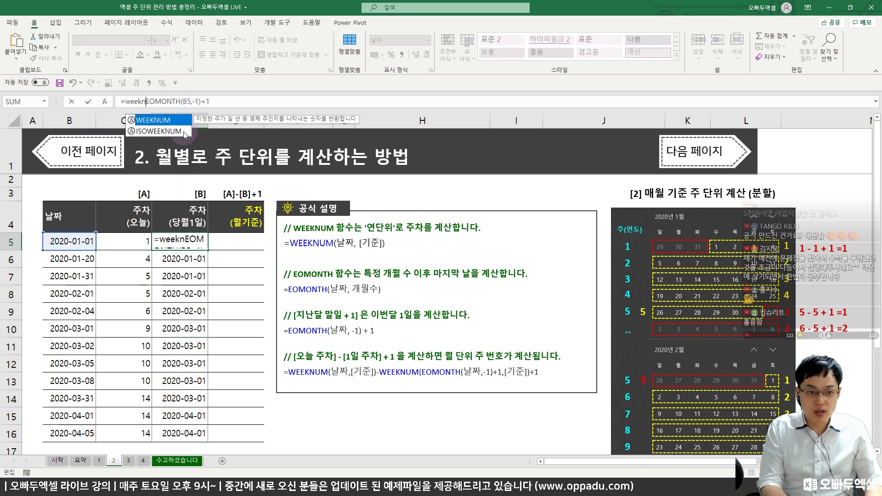
text(um()
click(225, 107)
text(,)
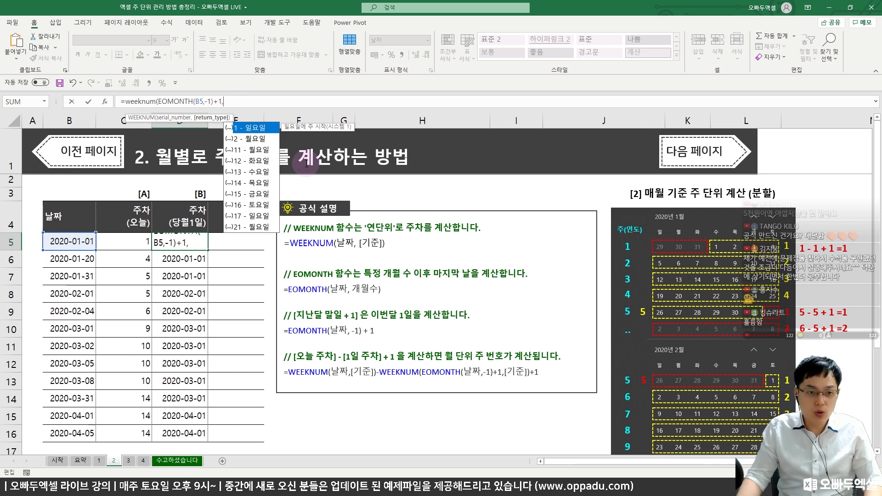
text(11))
key(ctrl+Return)
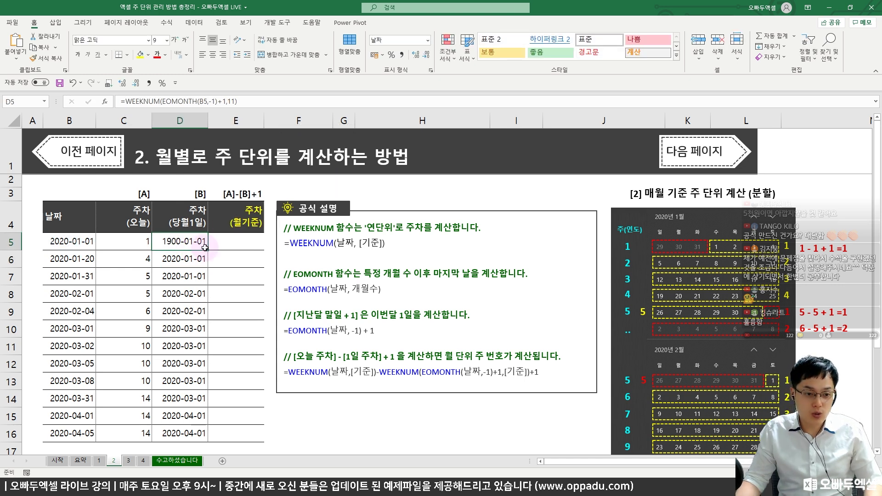
Step: Fill the D5 formula down to D16, format the column's values as General, and check the week numbers
double_click(206, 249)
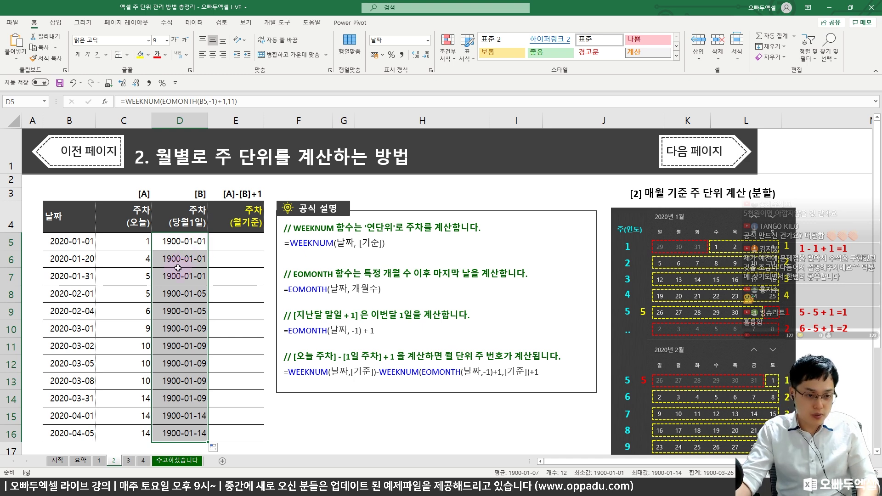
key(ctrl+shift+asciitilde)
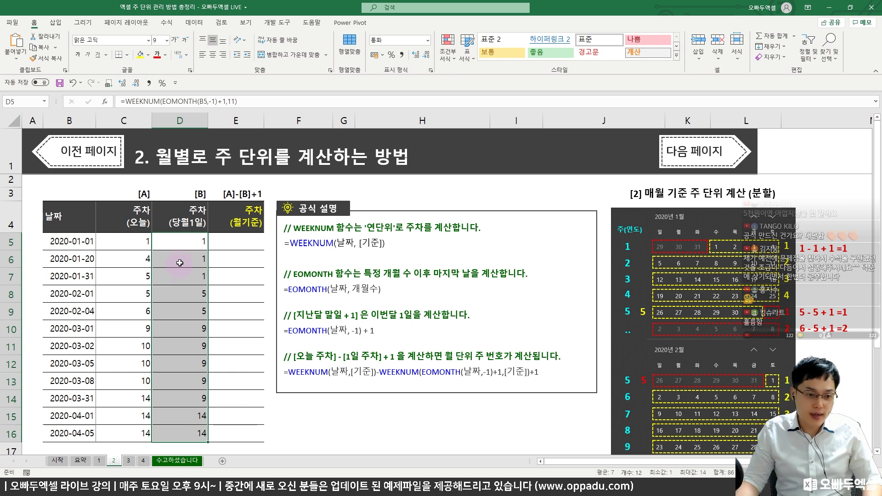
drag(184, 242, 193, 340)
click(191, 361)
Step: Box the week numbers in C5:C16 in red ink, tick the 날짜 header, and handwrite a label over the 주차 (오늘) header
click(132, 245)
drag(132, 245, 126, 437)
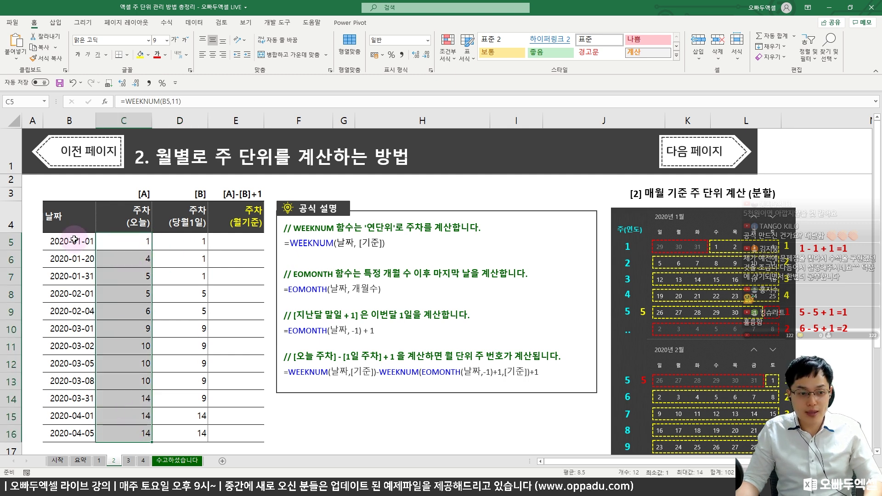
mouse_move(92, 229)
mouse_down()
mouse_move(110, 262)
mouse_move(151, 455)
mouse_move(154, 444)
mouse_up()
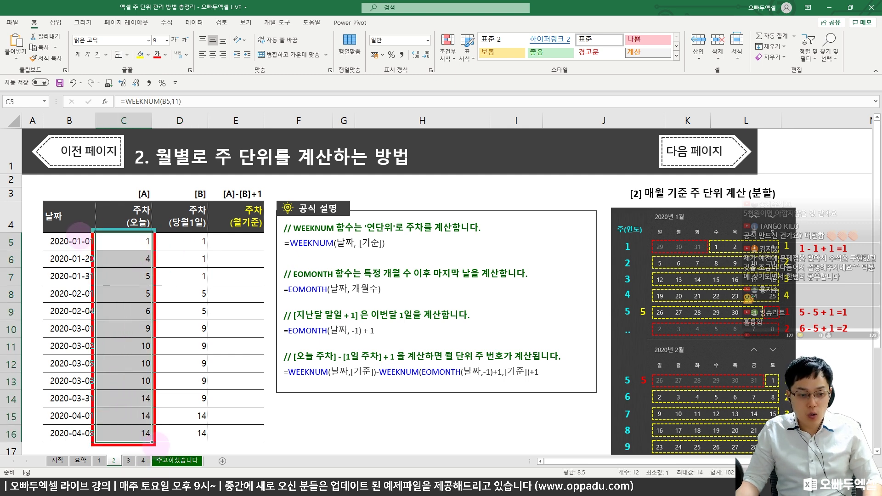
drag(53, 215, 68, 212)
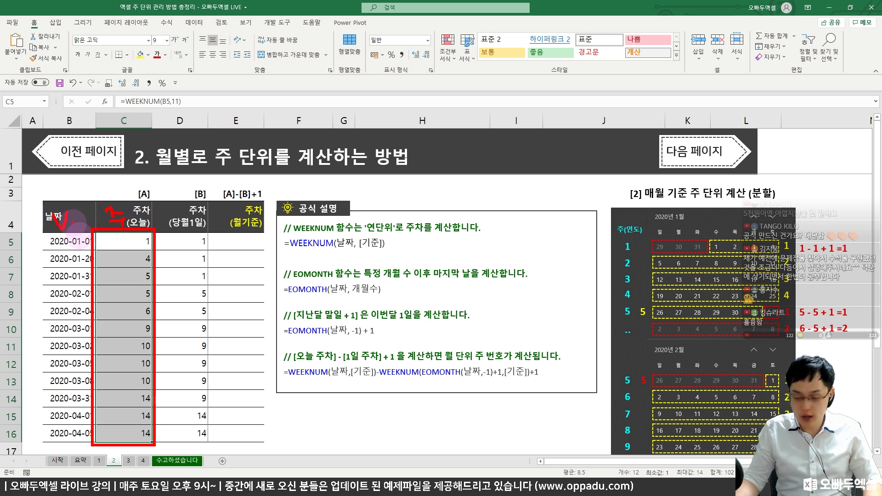
drag(121, 196, 146, 202)
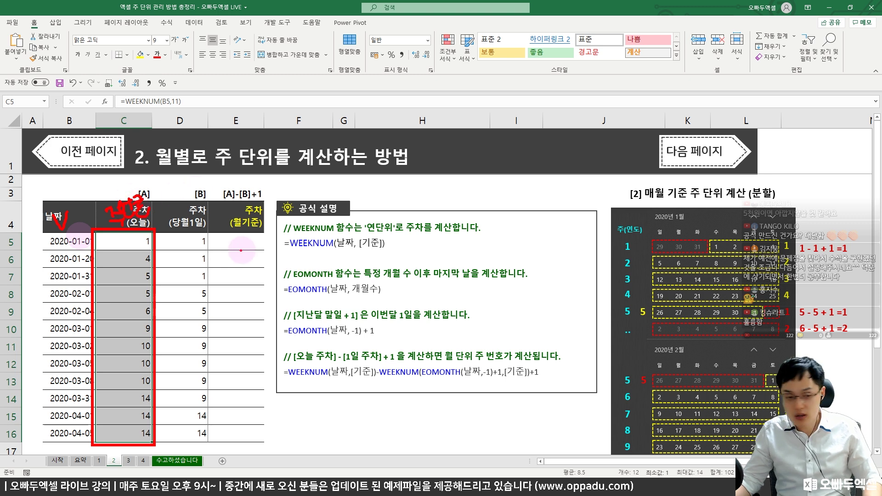
Step: Box D5:D16 and the first date in blue, note 1/1, 2/1 and 3/1 beside them, label the column header, and clear the ink
mouse_move(157, 234)
mouse_down()
mouse_move(198, 293)
mouse_move(221, 428)
mouse_move(209, 445)
mouse_up()
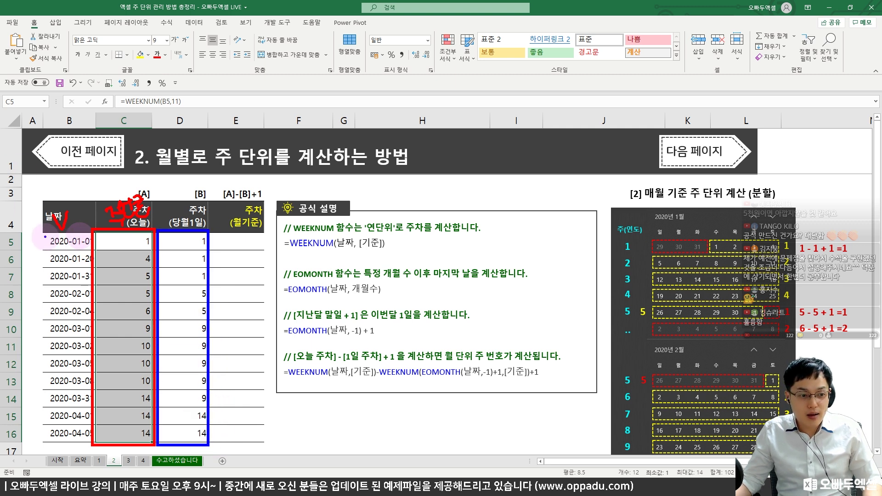
drag(56, 238, 89, 247)
mouse_move(213, 232)
mouse_down()
mouse_move(216, 247)
mouse_move(225, 247)
mouse_up()
drag(237, 232, 239, 248)
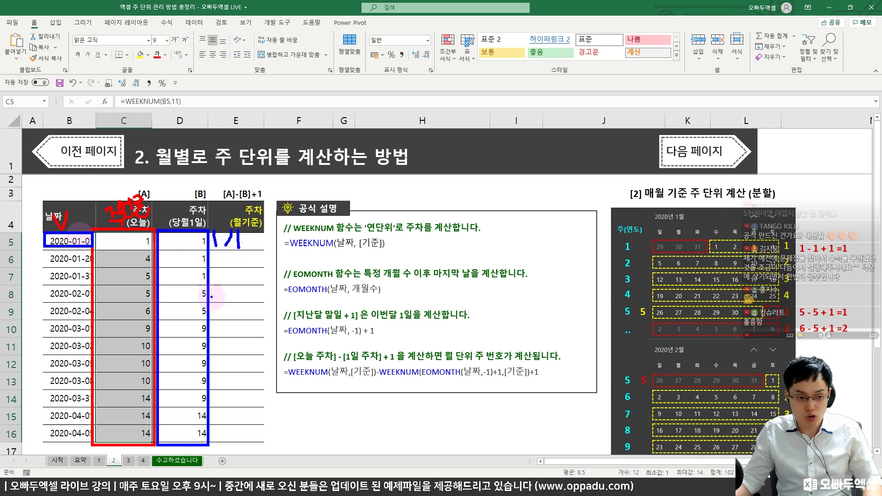
drag(220, 287, 227, 312)
mouse_move(236, 291)
mouse_down()
mouse_move(229, 313)
mouse_move(246, 315)
mouse_up()
mouse_move(213, 337)
mouse_down()
mouse_move(221, 346)
mouse_move(214, 354)
mouse_up()
mouse_move(232, 340)
mouse_down()
mouse_move(227, 356)
mouse_move(241, 356)
mouse_up()
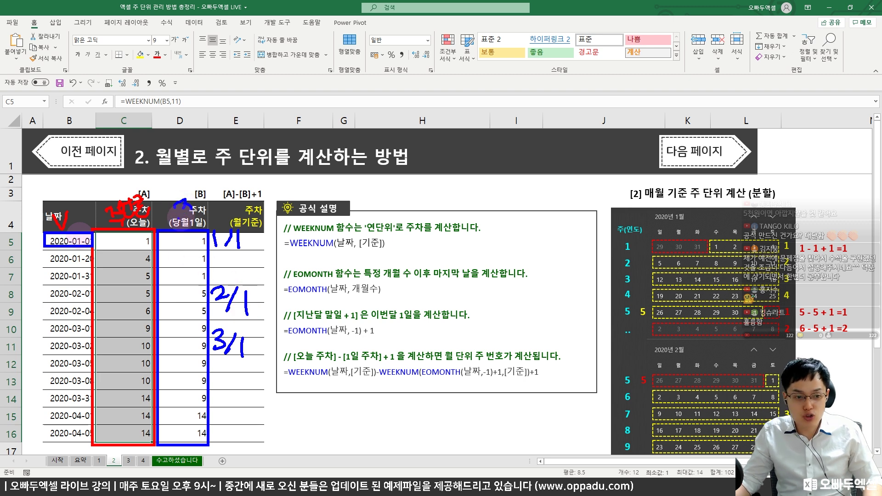
drag(206, 217, 212, 202)
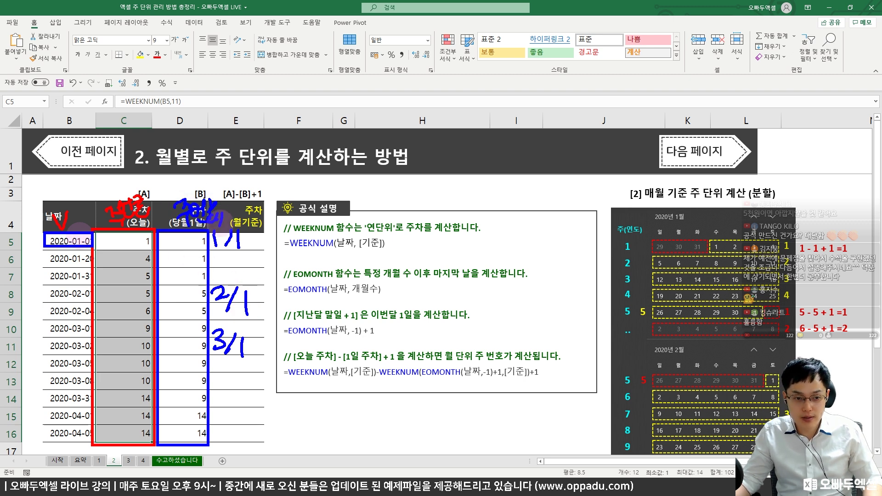
key(Escape)
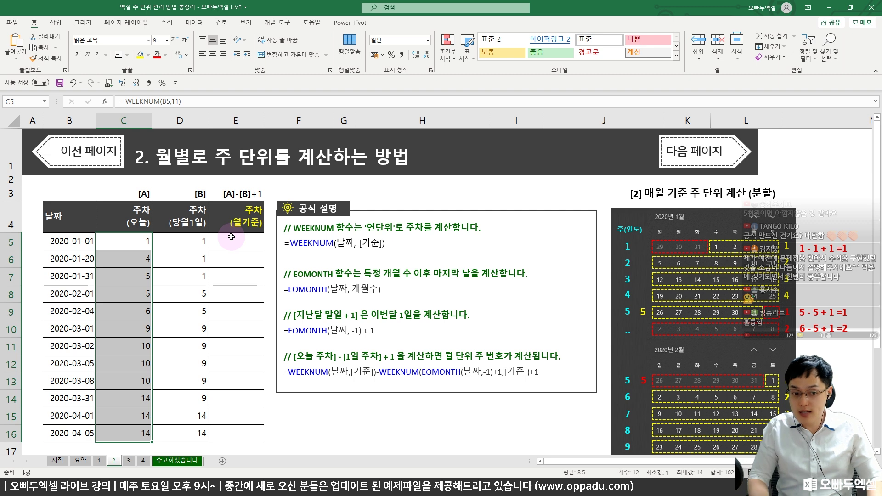
Step: Enter =C5-D5+1 in E5 for the month-based week number and fill it down to E16
click(231, 237)
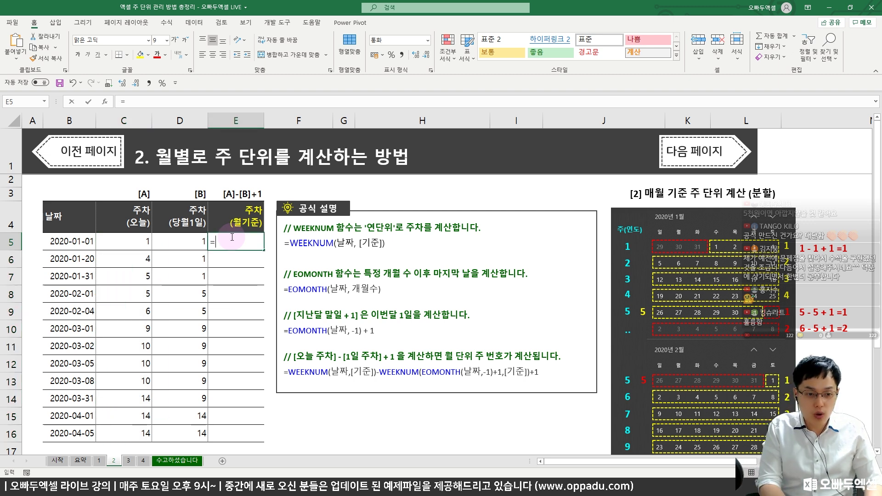
text(=)
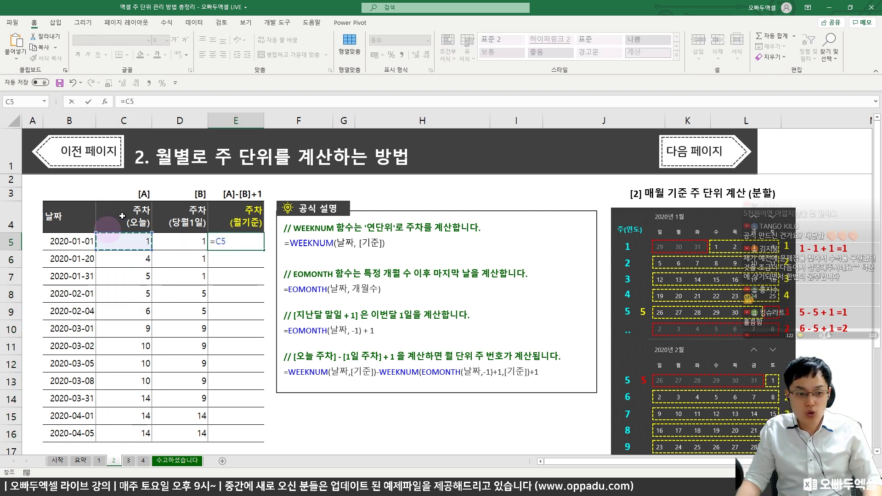
click(148, 243)
text(-)
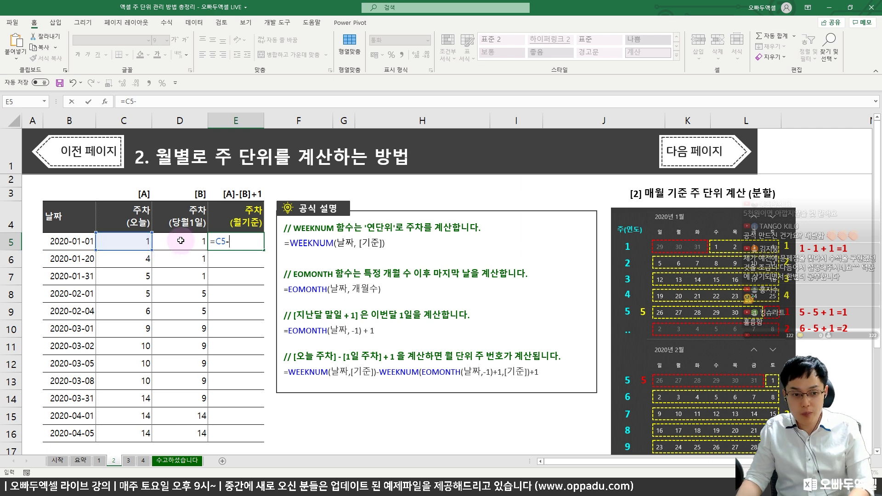
click(181, 241)
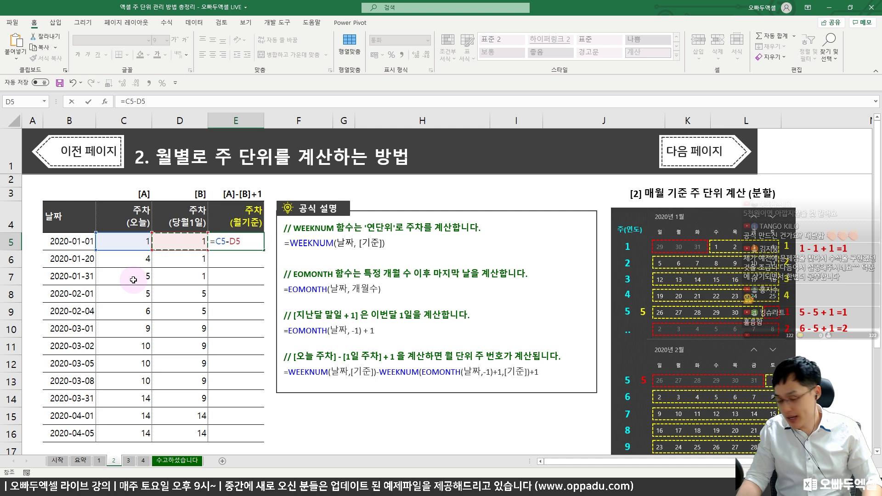
key(ctrl+Return)
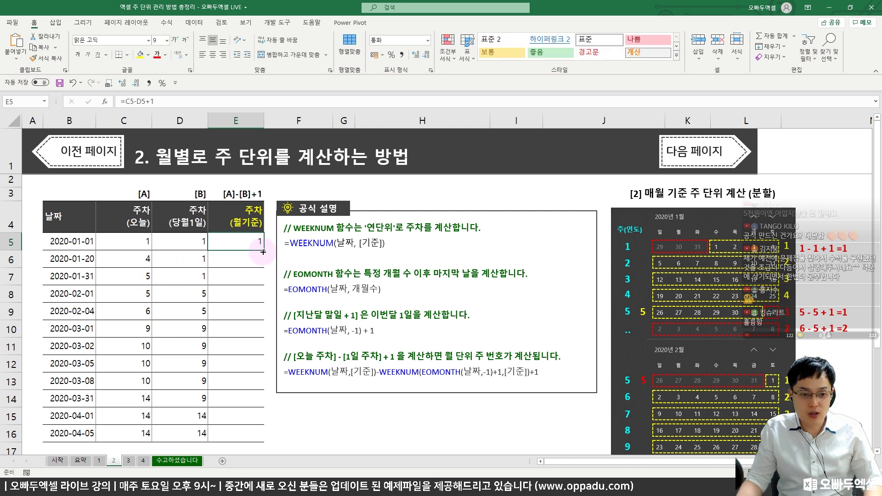
double_click(264, 251)
Step: Examine the month-based week numbers in column E against the corresponding values in columns C and D
drag(252, 243, 256, 280)
click(256, 294)
click(246, 320)
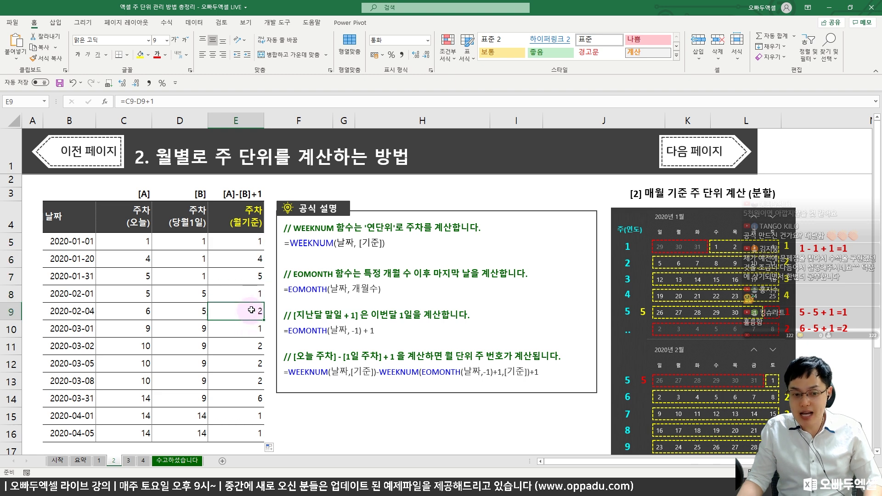
click(253, 296)
click(242, 312)
click(253, 294)
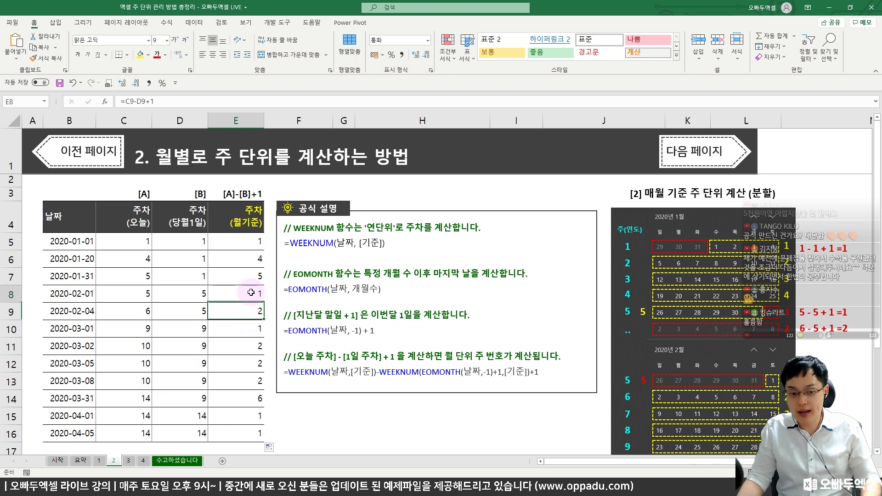
drag(245, 398, 246, 374)
click(250, 341)
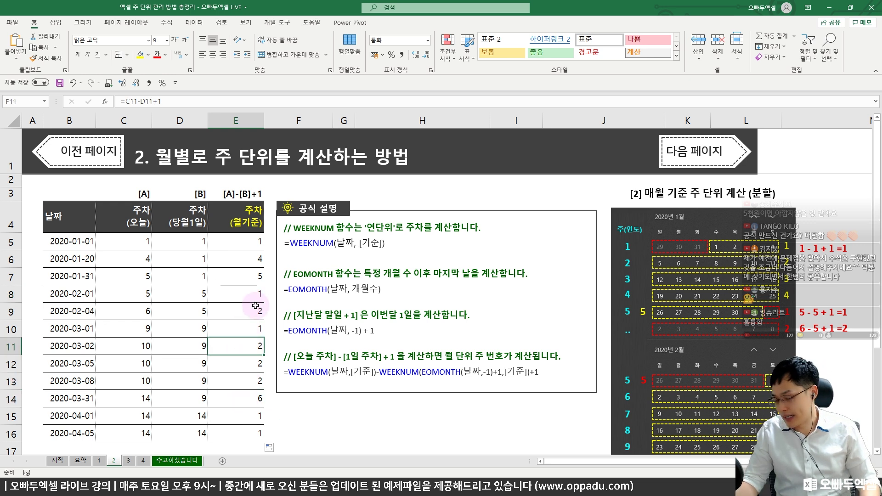
drag(135, 197, 173, 301)
click(238, 276)
click(174, 313)
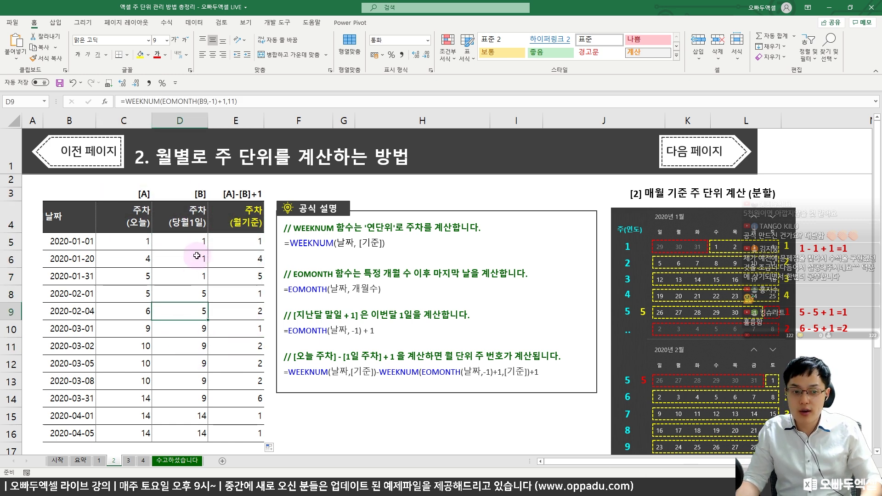
click(239, 257)
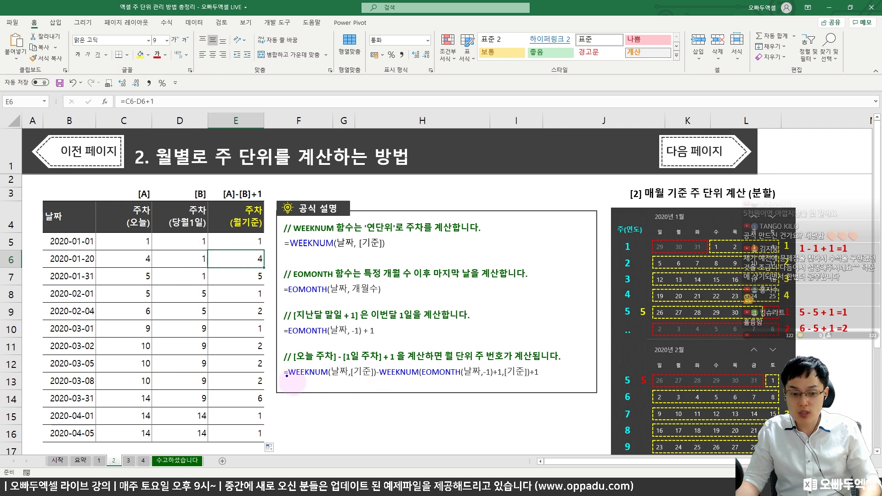
Step: Box and tick the combined WEEKNUM formula in the explanation, draw arrows to it from the WEEKNUM and EOMONTH formulas, and clear the ink
mouse_move(279, 364)
mouse_down()
mouse_move(299, 380)
mouse_move(545, 384)
mouse_move(542, 351)
mouse_up()
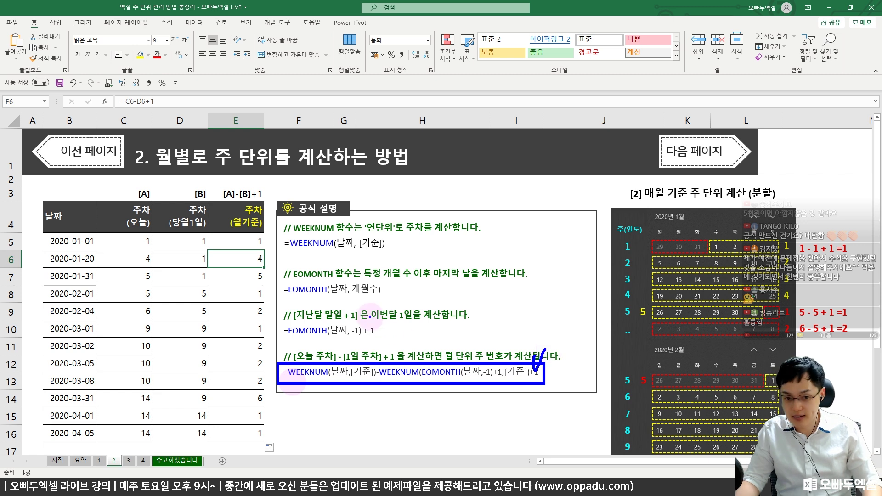
mouse_move(377, 251)
mouse_down()
mouse_move(393, 322)
mouse_move(352, 368)
mouse_up()
drag(378, 341, 353, 367)
mouse_move(371, 304)
mouse_down()
mouse_move(386, 302)
mouse_move(460, 355)
mouse_up()
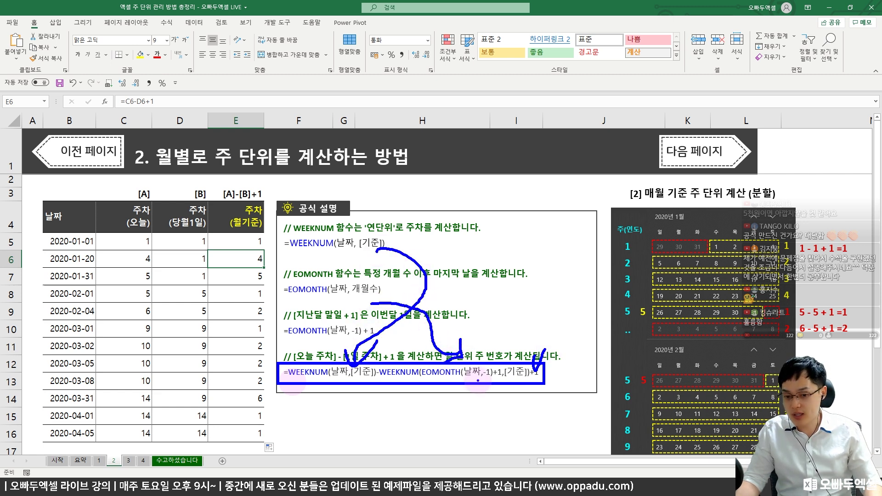
key(Escape)
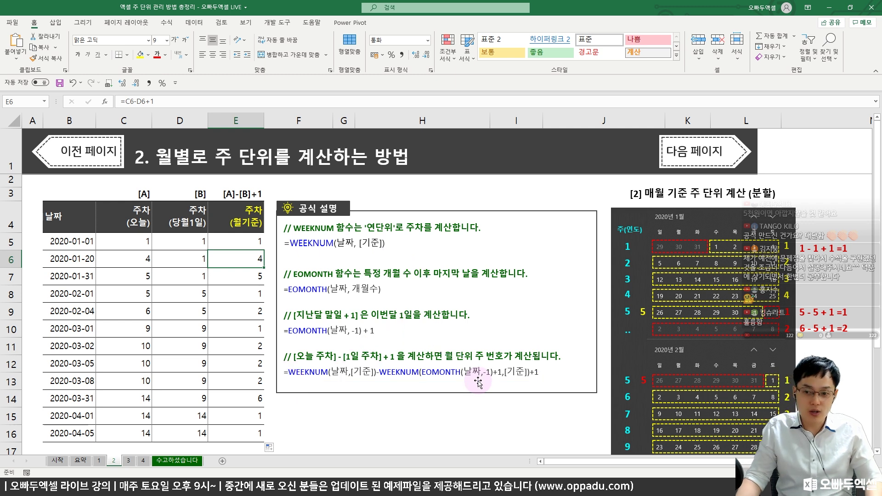
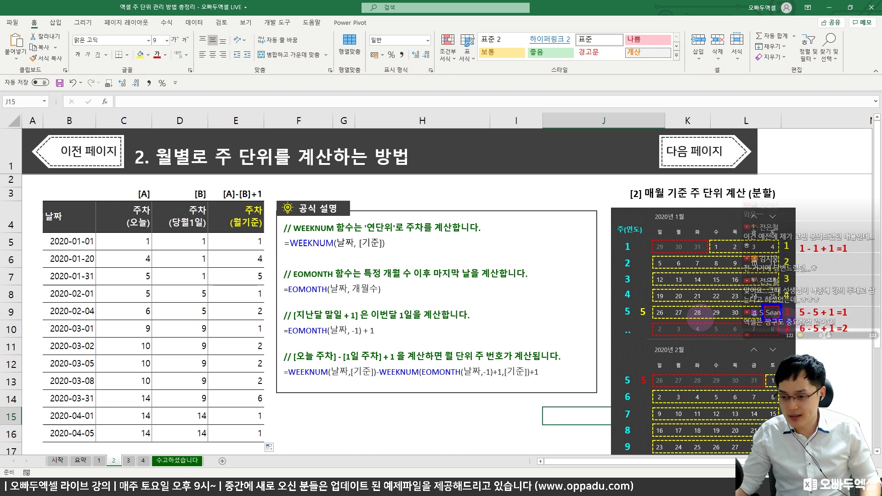
Step: Circle the 1 beside January's last week, handwrite circled notes by the calendar and over the explanation, cross one out, and clear the ink
drag(797, 308, 789, 320)
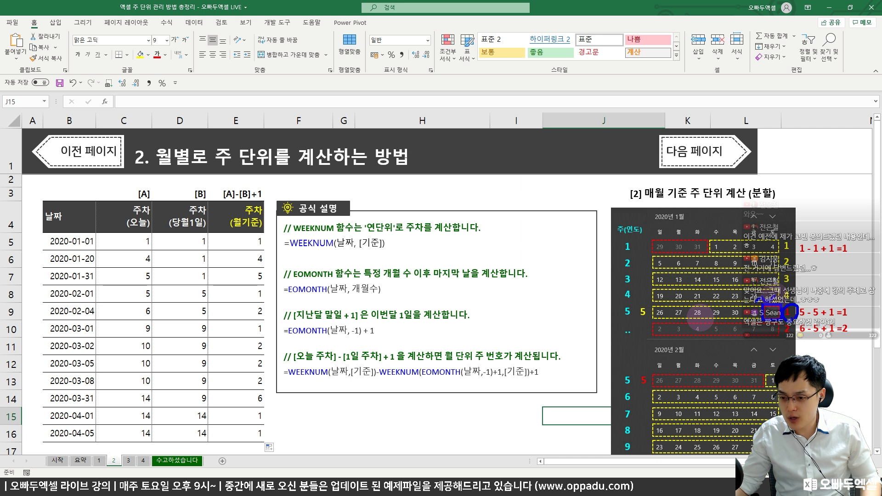
mouse_move(800, 296)
mouse_down()
mouse_move(809, 275)
mouse_move(825, 288)
mouse_move(793, 299)
mouse_up()
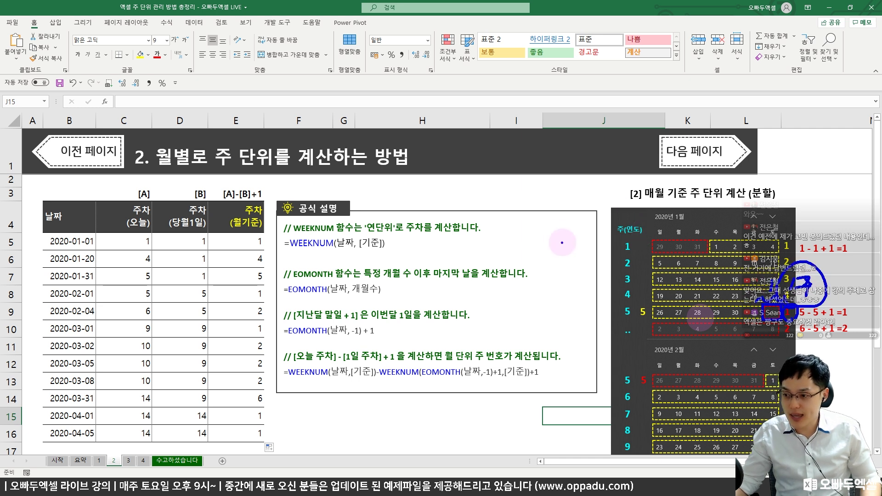
mouse_move(533, 224)
mouse_down()
mouse_move(549, 248)
mouse_move(527, 285)
mouse_up()
drag(578, 191, 515, 274)
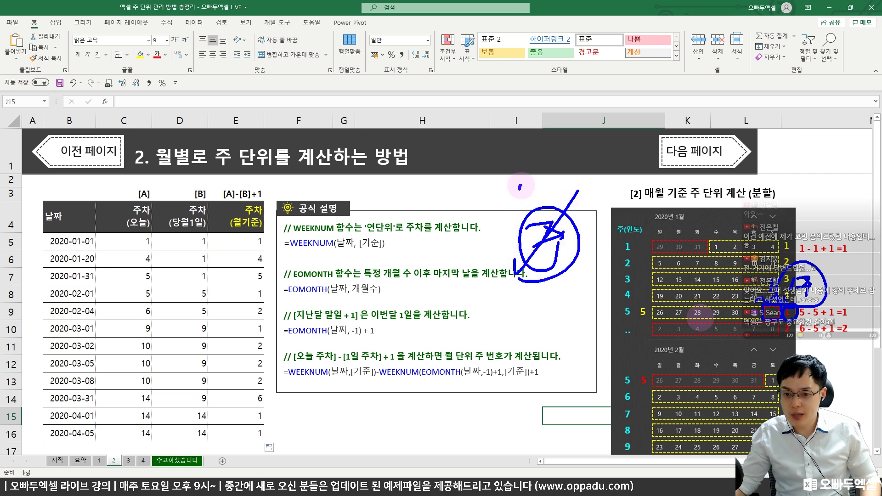
drag(520, 186, 586, 269)
drag(511, 157, 550, 171)
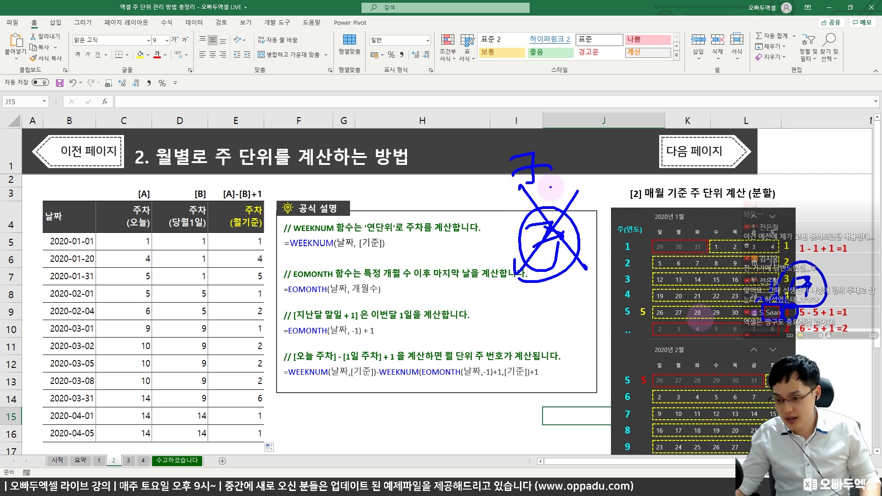
key(Escape)
scroll(550, 187, down, 1)
scroll(551, 187, up, 1)
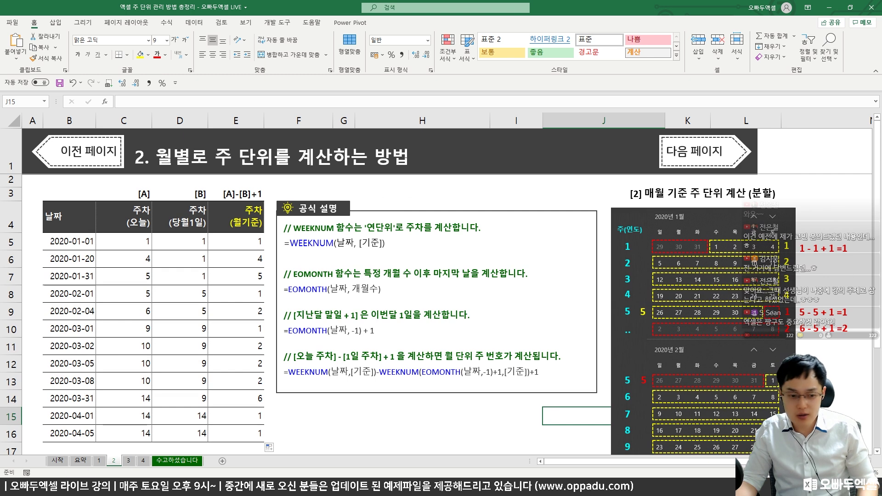
Step: Switch to sheet 3 and look over its first-week calculation table and the [3] calendars
click(129, 461)
scroll(652, 335, down, 1)
scroll(651, 335, up, 1)
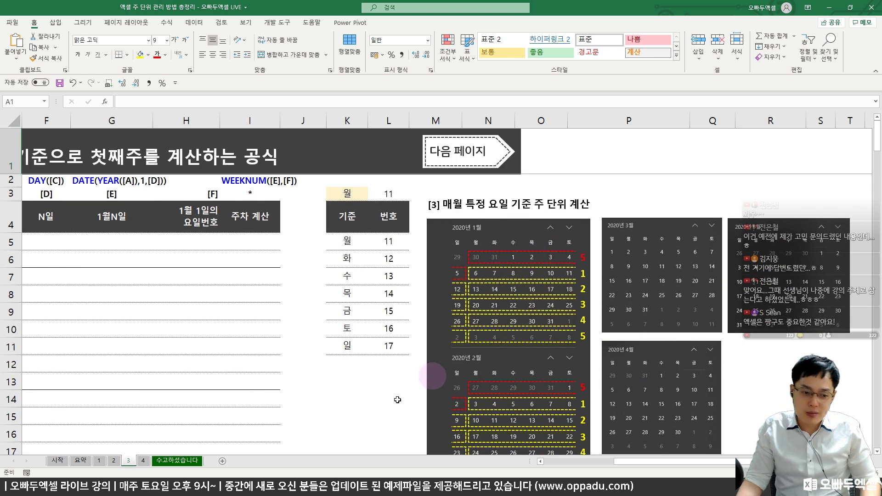
scroll(221, 358, left, 5)
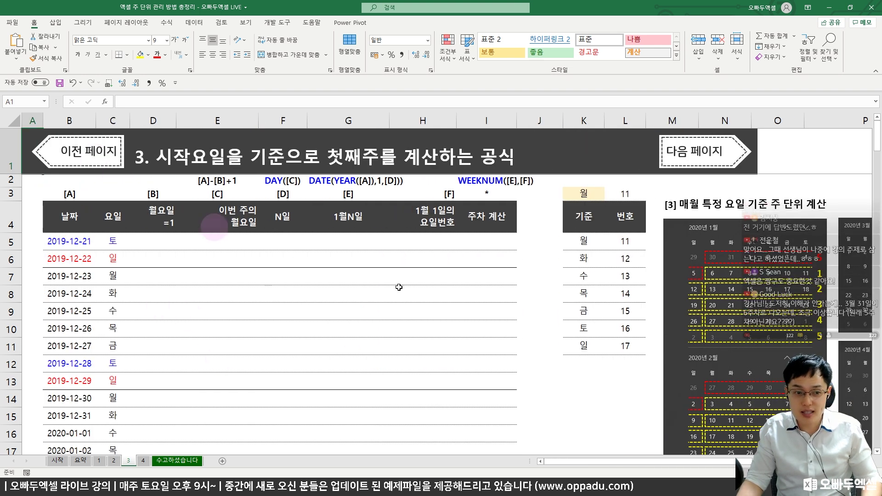
scroll(803, 325, right, 5)
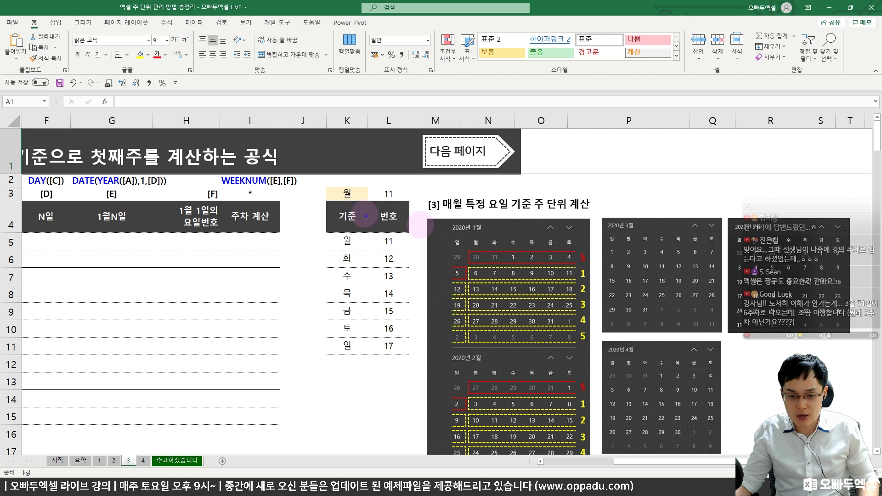
Step: Circle January 1 in the 2020 calendar and 특정 요일 in the [3] heading, and handwrite a note with an arrow beside it
mouse_move(509, 259)
mouse_down()
mouse_move(513, 243)
mouse_move(516, 253)
mouse_up()
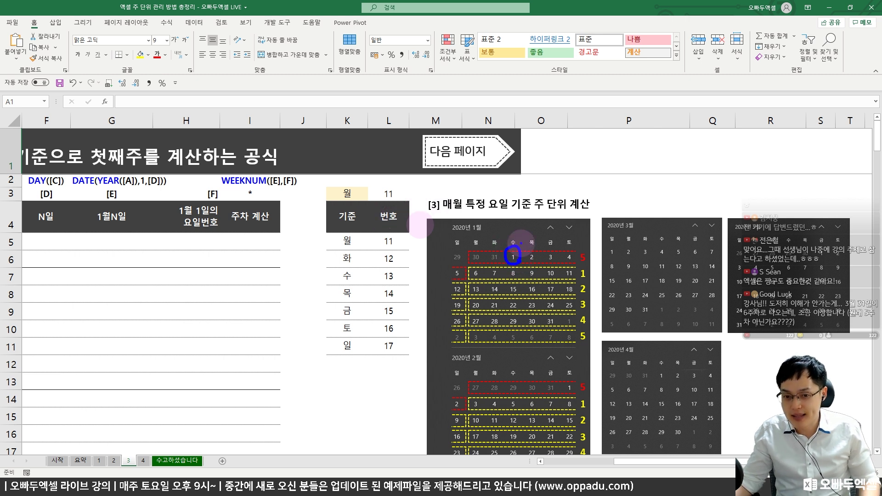
mouse_move(510, 215)
mouse_down()
mouse_move(460, 191)
mouse_move(511, 206)
mouse_move(527, 182)
mouse_move(534, 193)
mouse_move(593, 175)
mouse_move(586, 188)
mouse_move(606, 188)
mouse_up()
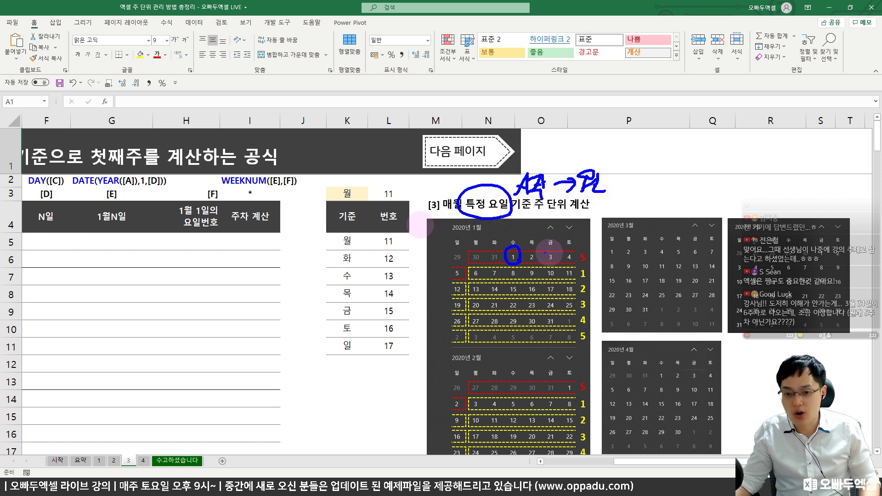
Step: Box the January and February calendars, circle January 6, week 1 and February 1, mark February 3, and clear the annotations
drag(445, 217, 594, 360)
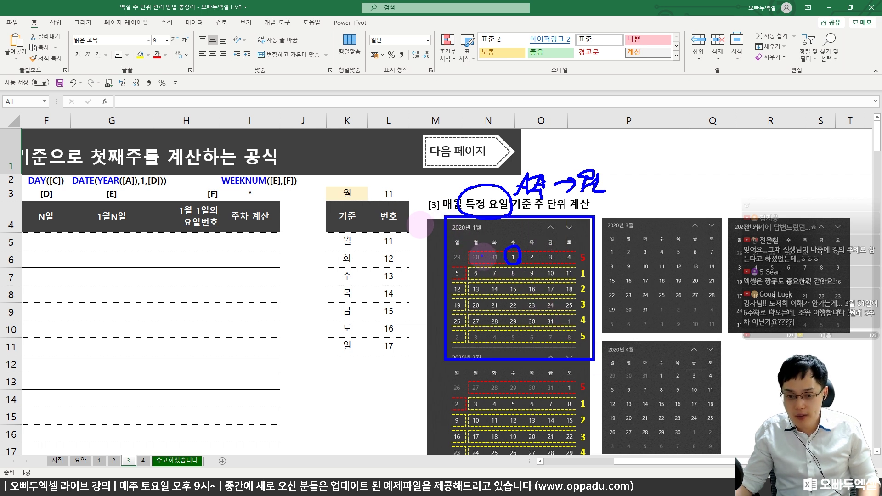
mouse_move(486, 274)
mouse_down()
mouse_move(479, 282)
mouse_move(465, 271)
mouse_move(482, 279)
mouse_up()
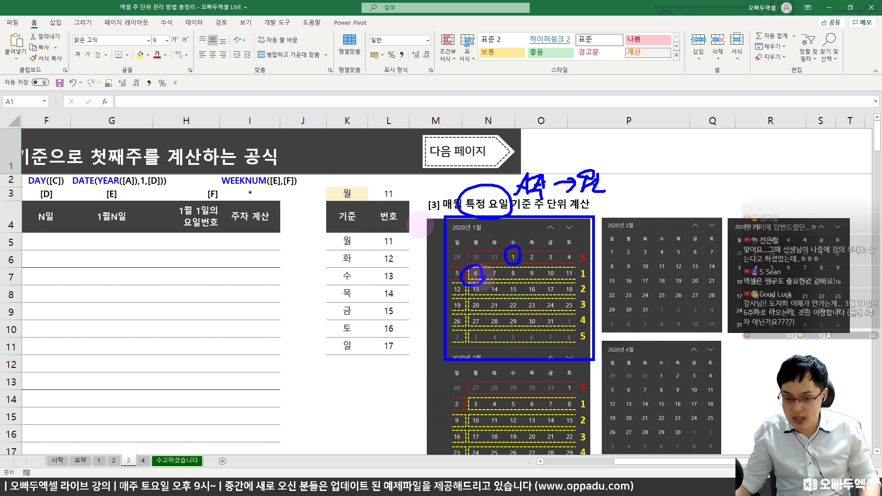
mouse_move(590, 269)
mouse_down()
mouse_move(576, 276)
mouse_move(592, 286)
mouse_up()
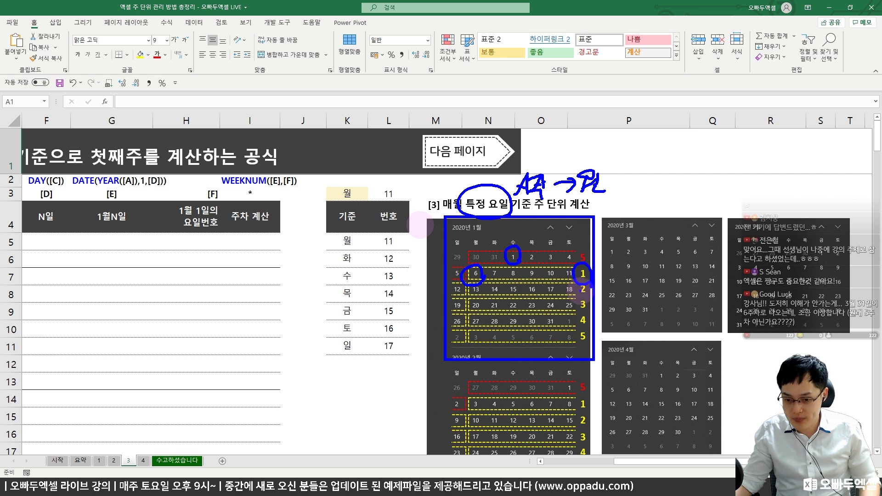
mouse_move(449, 337)
mouse_down()
mouse_move(495, 381)
mouse_move(605, 446)
mouse_up()
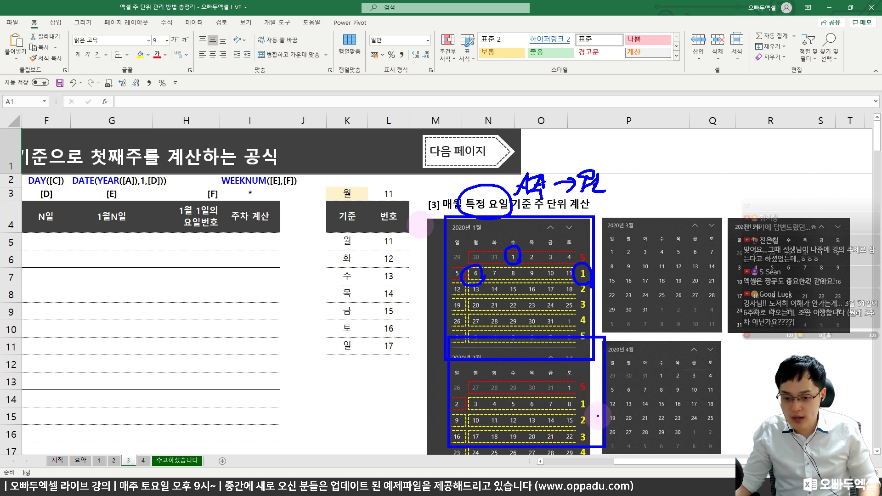
mouse_move(576, 388)
mouse_down()
mouse_move(561, 385)
mouse_move(577, 380)
mouse_up()
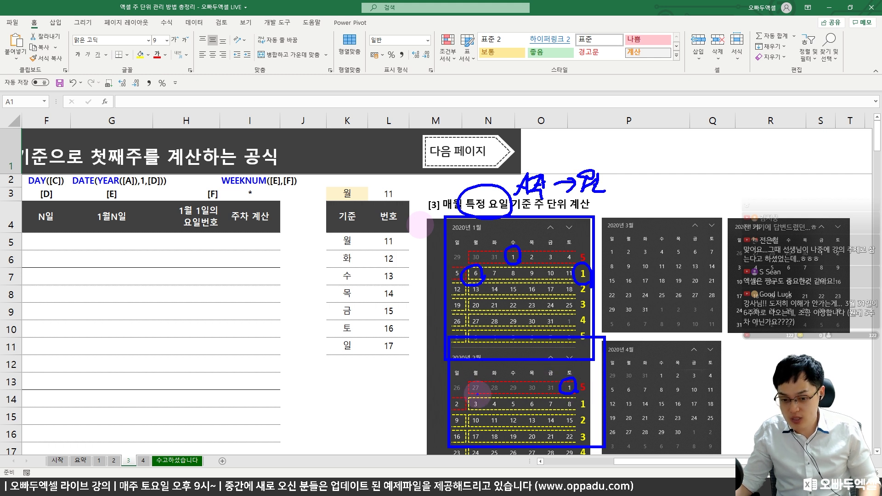
mouse_move(469, 398)
mouse_down()
mouse_move(483, 413)
mouse_move(499, 392)
mouse_move(489, 404)
mouse_up()
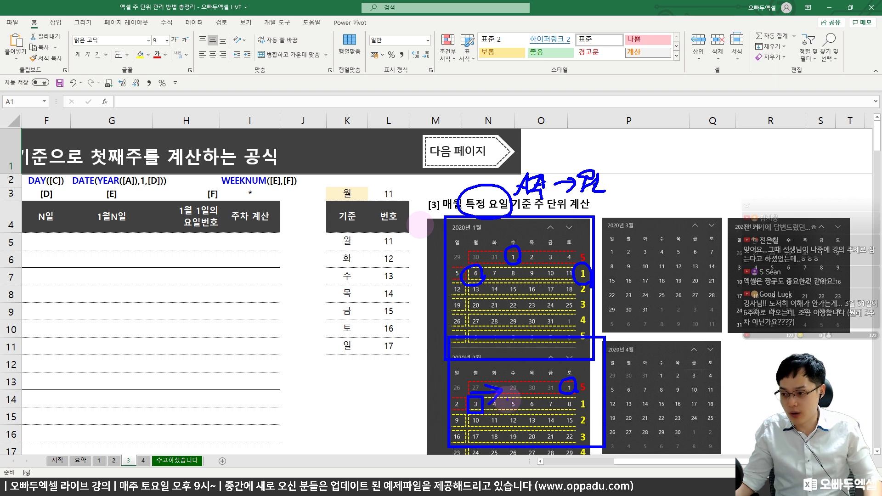
key(Escape)
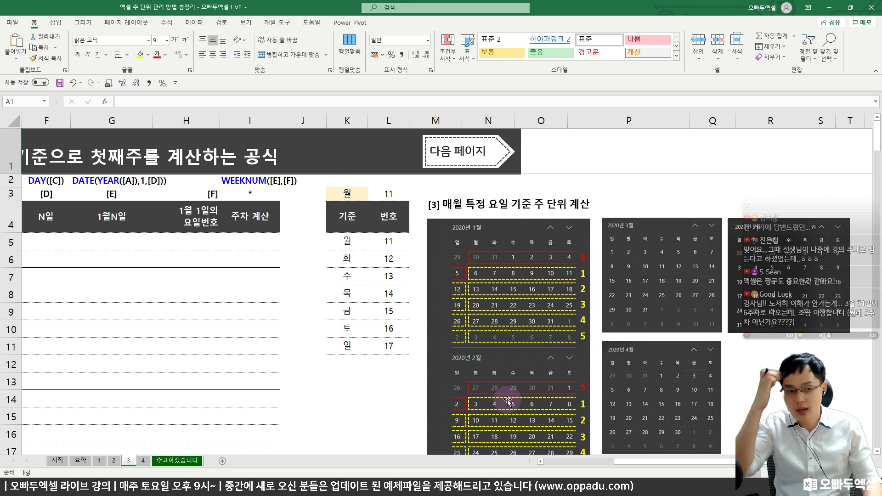
Step: Switch to sheet 2 and page the system calendar back to March 2020
scroll(229, 360, left, 5)
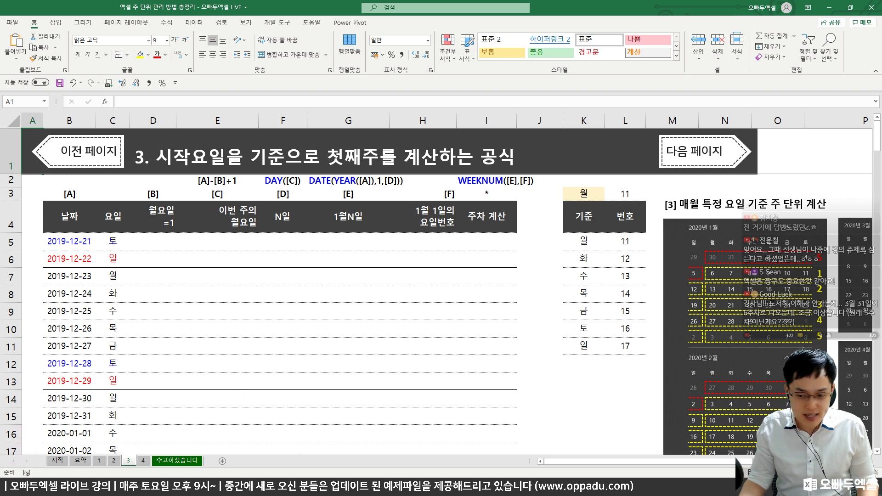
click(113, 460)
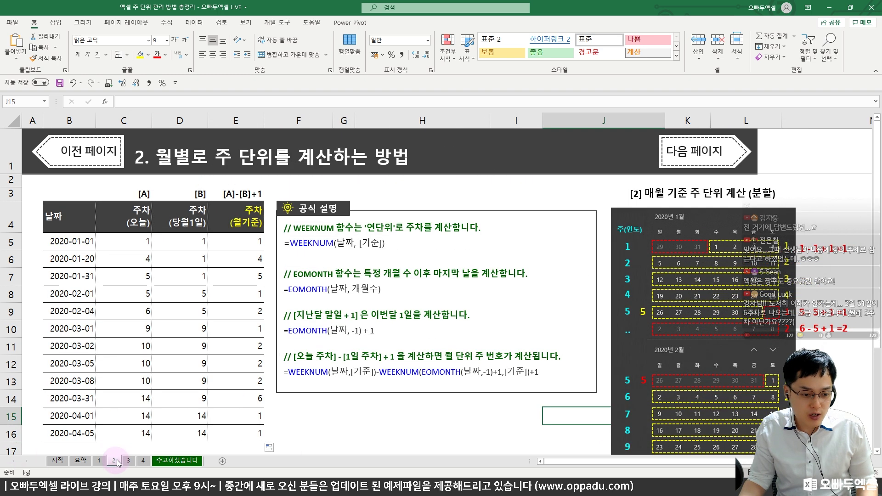
key(super+alt+d)
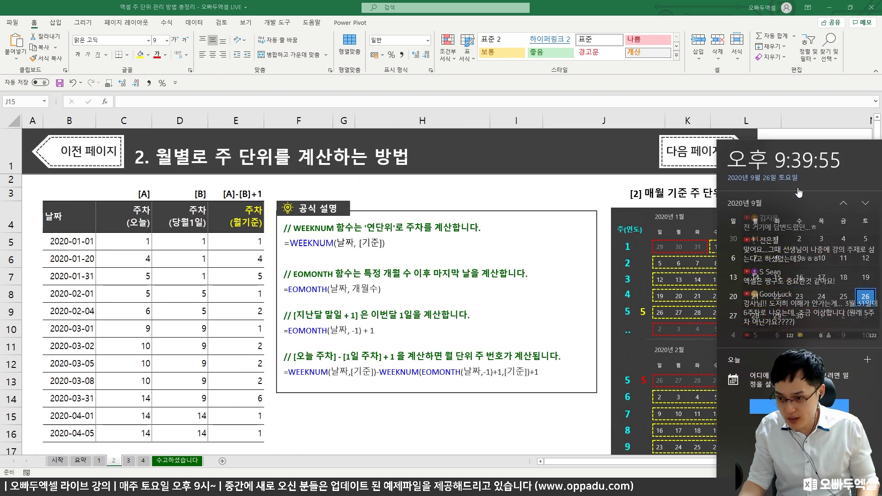
click(843, 204)
click(843, 204)
click(843, 204)
click(843, 204)
click(843, 203)
click(843, 203)
Step: Capture the March 2020 system calendar as a screenshot and paste it into sheet 2
key(super+shift+s)
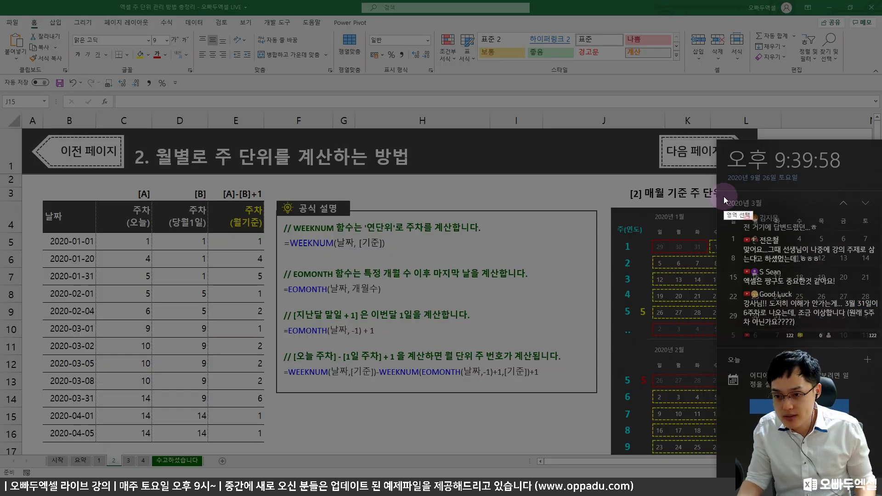
drag(721, 195, 881, 363)
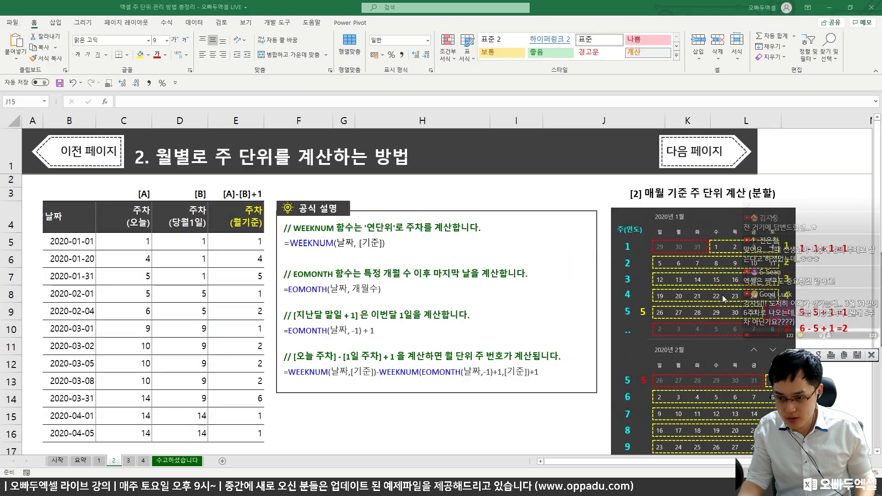
click(289, 207)
key(ctrl+v)
Step: Enlarge the pasted March 2020 calendar picture and place it over the formula explanation box
drag(290, 207, 184, 179)
drag(428, 401, 500, 431)
drag(522, 169, 472, 216)
drag(378, 249, 401, 210)
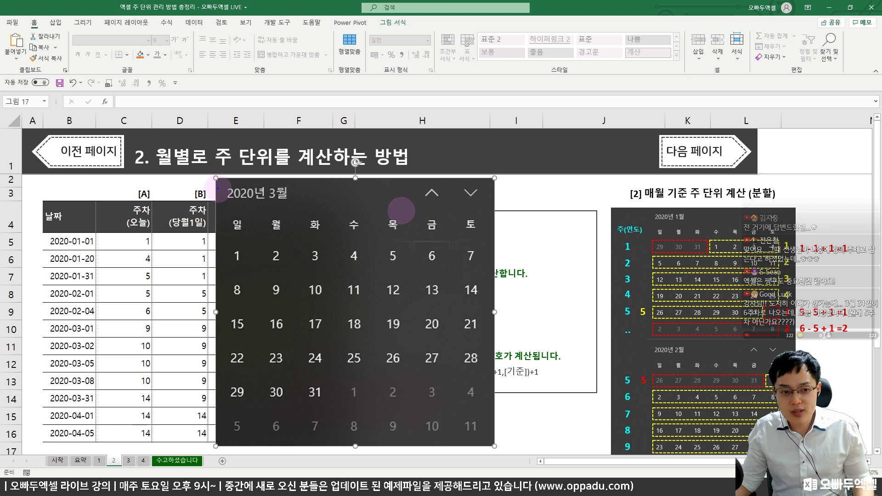
Step: Box the March 2020 title, circle Sunday, number the weeks 1 to 5 beside the calendar, and clear the annotations
drag(216, 177, 301, 208)
drag(230, 216, 248, 237)
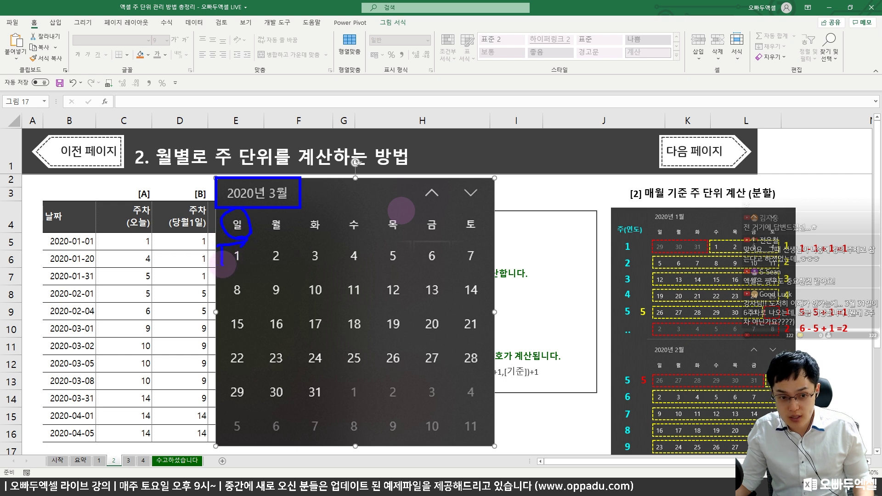
mouse_move(214, 284)
mouse_down()
mouse_move(231, 297)
mouse_move(215, 344)
mouse_move(230, 364)
mouse_move(215, 405)
mouse_up()
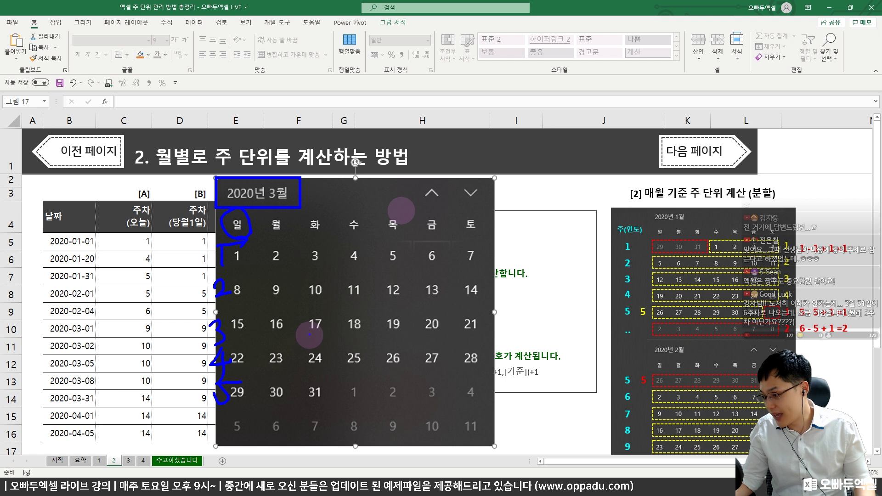
key(Escape)
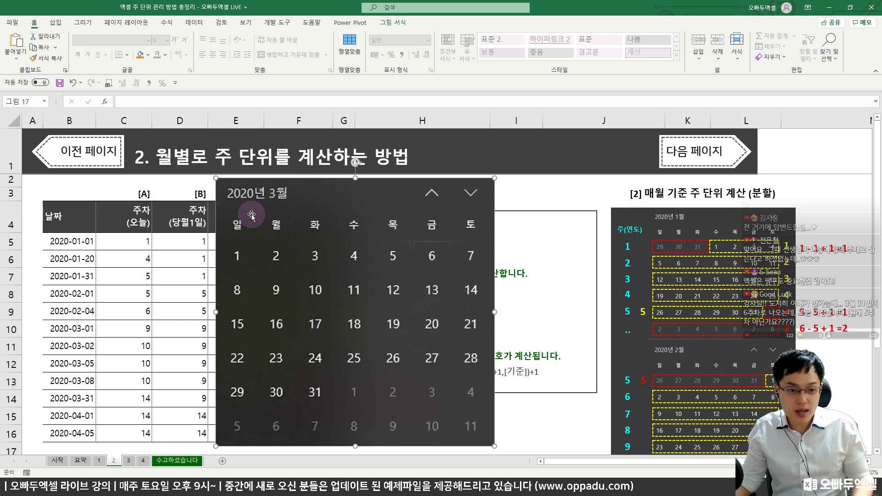
Step: Shift the March 2020 calendar picture slightly so that it starts within column E
drag(251, 215, 406, 203)
drag(255, 208, 266, 228)
drag(407, 176, 275, 186)
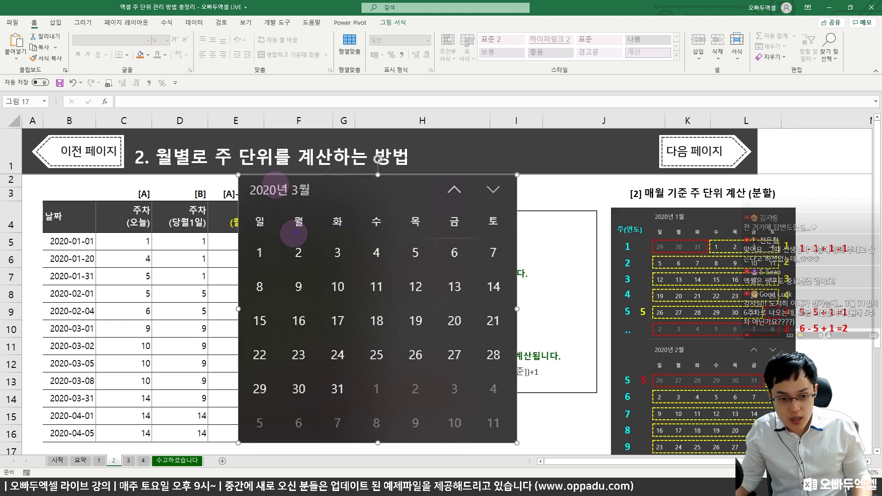
Step: Circle March 1 and 2, number the Monday-based weeks down the Monday column, and circle the 6 written for the last week
mouse_move(310, 237)
mouse_down()
mouse_move(291, 212)
mouse_move(309, 234)
mouse_move(236, 250)
mouse_move(268, 251)
mouse_up()
mouse_move(247, 210)
mouse_down()
mouse_move(251, 222)
mouse_move(267, 221)
mouse_up()
mouse_move(270, 250)
mouse_down()
mouse_move(238, 258)
mouse_move(264, 231)
mouse_move(278, 255)
mouse_move(288, 238)
mouse_move(317, 264)
mouse_up()
mouse_move(305, 222)
mouse_down()
mouse_move(312, 207)
mouse_move(339, 227)
mouse_up()
mouse_move(257, 270)
mouse_down()
mouse_move(276, 272)
mouse_move(256, 297)
mouse_up()
mouse_move(298, 270)
mouse_down()
mouse_move(324, 294)
mouse_move(283, 289)
mouse_up()
drag(284, 292, 285, 315)
drag(284, 319, 284, 326)
drag(283, 351, 283, 359)
drag(285, 305, 320, 303)
mouse_move(284, 326)
mouse_down()
mouse_move(318, 326)
mouse_move(309, 369)
mouse_move(322, 368)
mouse_up()
drag(294, 336, 295, 361)
drag(293, 336, 311, 336)
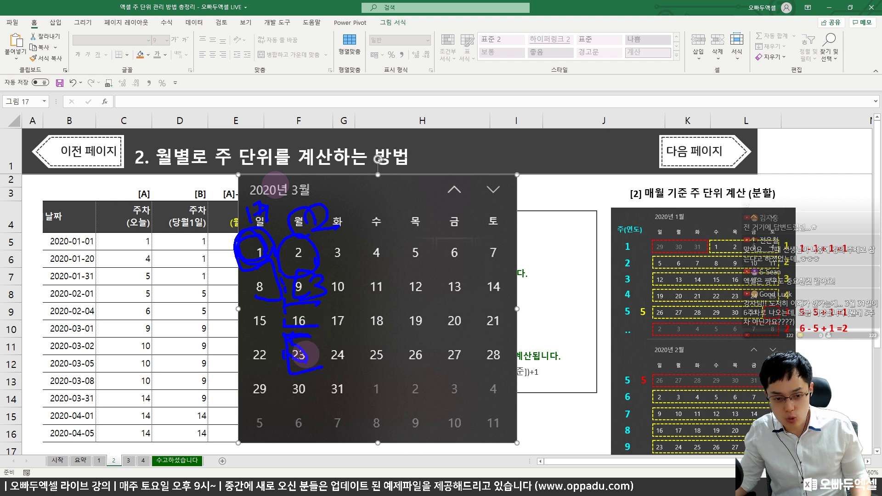
drag(292, 369, 317, 397)
drag(331, 360, 321, 386)
mouse_move(348, 406)
mouse_down()
mouse_move(305, 349)
mouse_move(319, 423)
mouse_up()
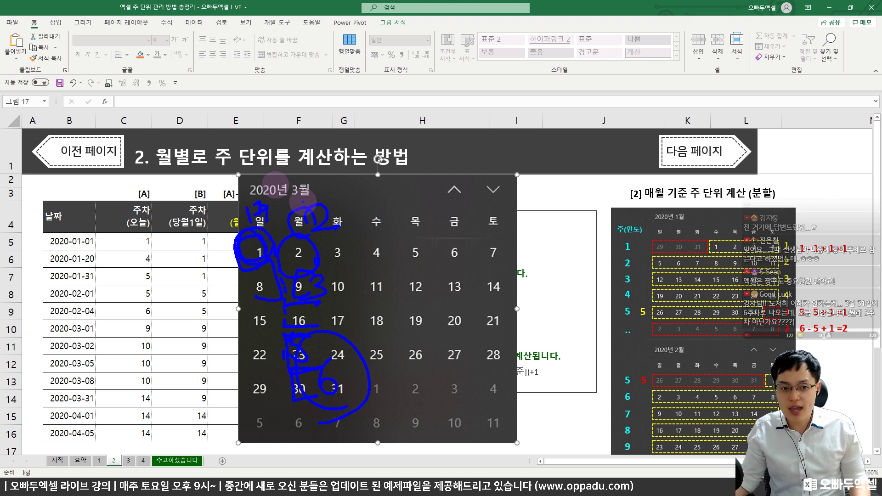
Step: Circle the week 1 note, write 4 and 6 in a circled note beside the March calendar, and clear all annotations
drag(251, 187, 257, 228)
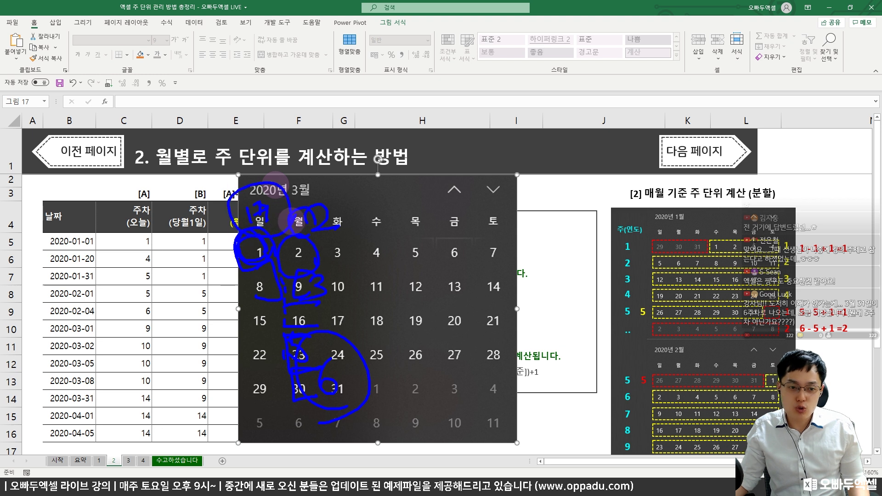
drag(508, 175, 504, 413)
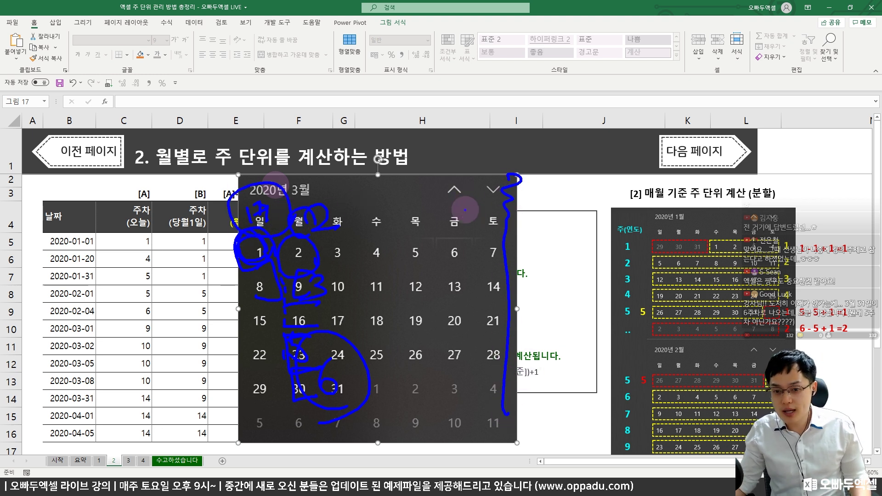
mouse_move(542, 196)
mouse_down()
mouse_move(553, 211)
mouse_move(533, 301)
mouse_move(587, 258)
mouse_move(581, 305)
mouse_up()
click(536, 275)
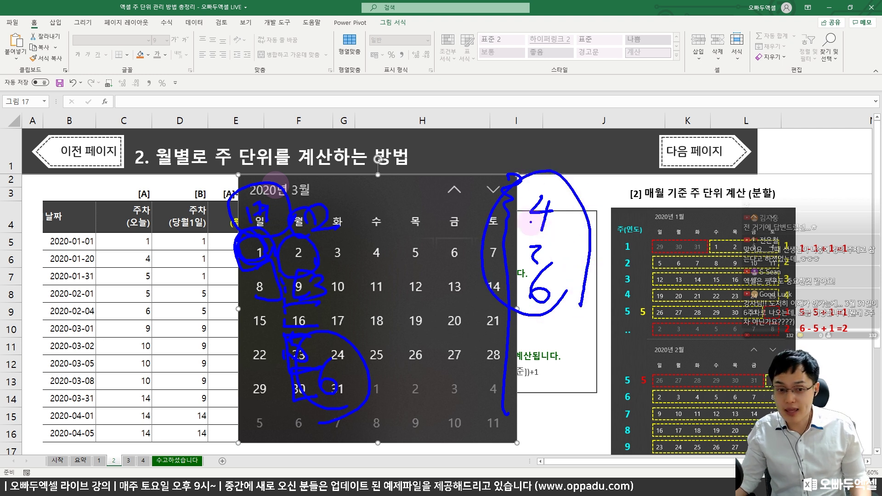
drag(278, 241, 292, 214)
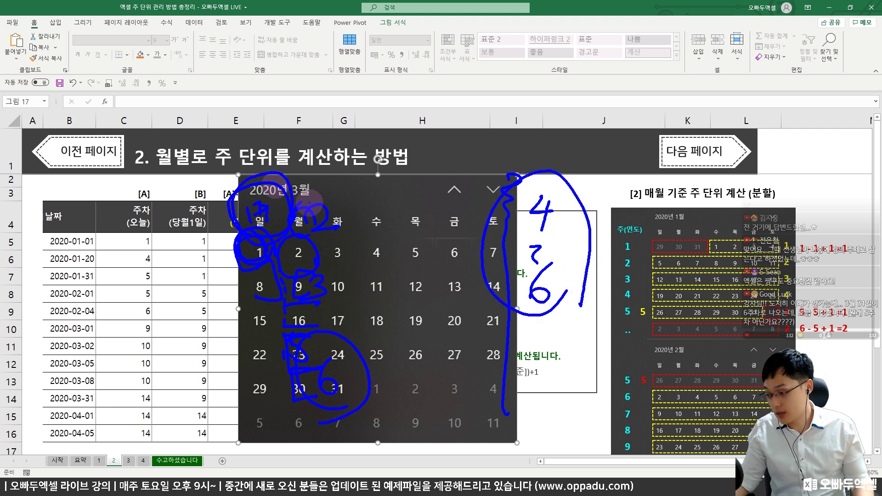
key(Escape)
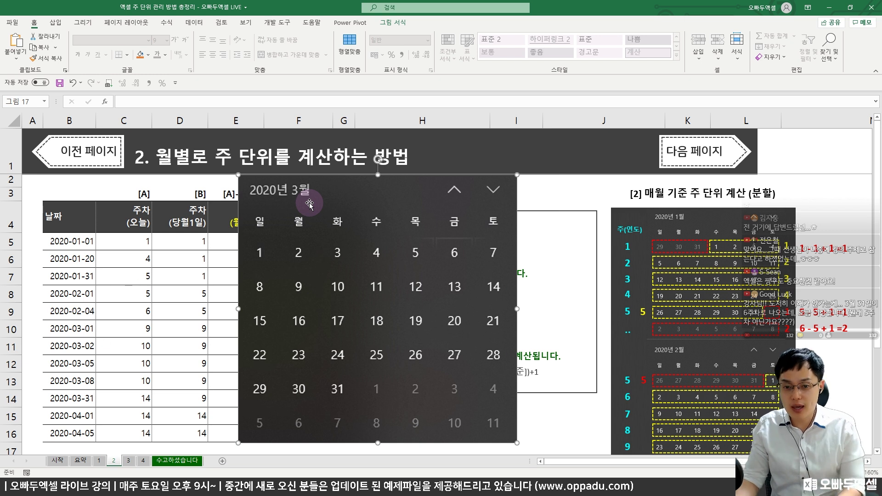
Step: Write and circle week-number notes beside the March calendar, write 5 and 6 over its Sunday column, and clear the annotations
drag(546, 174, 545, 188)
mouse_move(535, 216)
mouse_down()
mouse_move(522, 246)
mouse_move(555, 228)
mouse_up()
mouse_move(524, 277)
mouse_down()
mouse_move(528, 289)
mouse_move(543, 285)
mouse_up()
mouse_move(532, 315)
mouse_down()
mouse_move(533, 330)
mouse_move(549, 314)
mouse_move(563, 324)
mouse_move(573, 225)
mouse_move(551, 317)
mouse_up()
drag(522, 232, 570, 317)
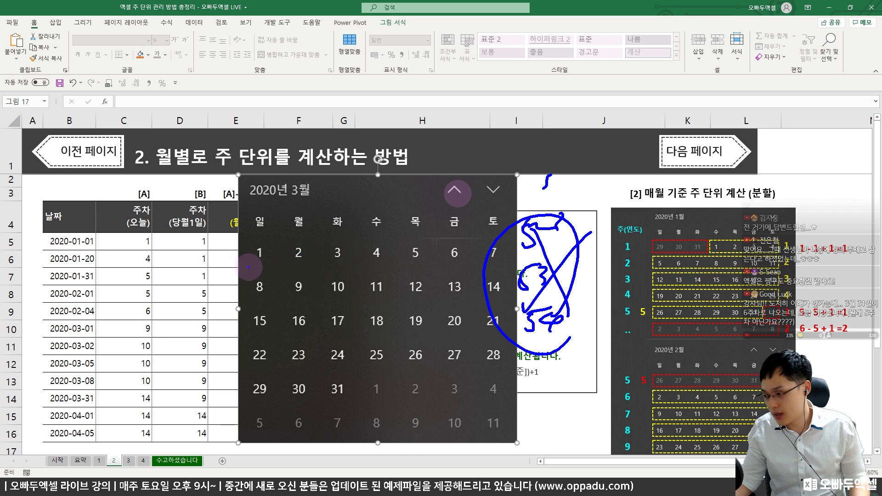
mouse_move(260, 204)
mouse_down()
mouse_move(280, 221)
mouse_move(257, 270)
mouse_move(278, 246)
mouse_move(281, 310)
mouse_move(266, 304)
mouse_up()
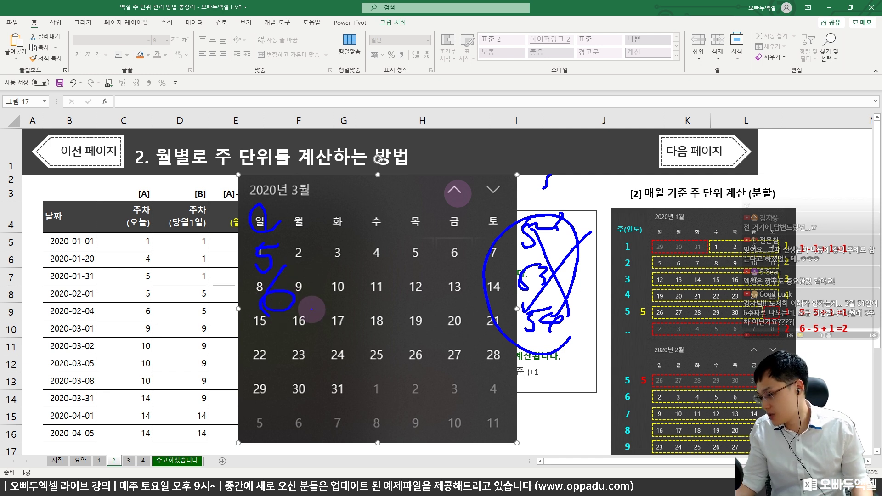
key(Escape)
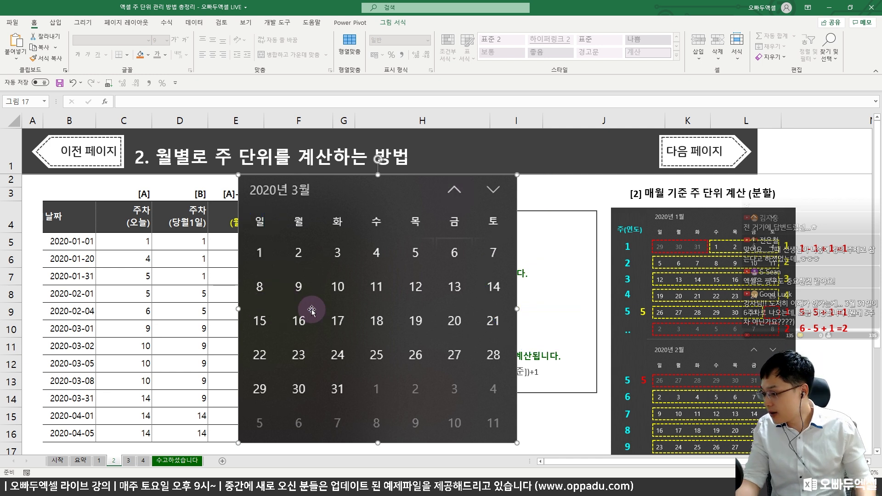
Step: Open sheet 3 and write a circled "오늘" and a double-underlined "시작요일" next to the January and February calendars
click(129, 461)
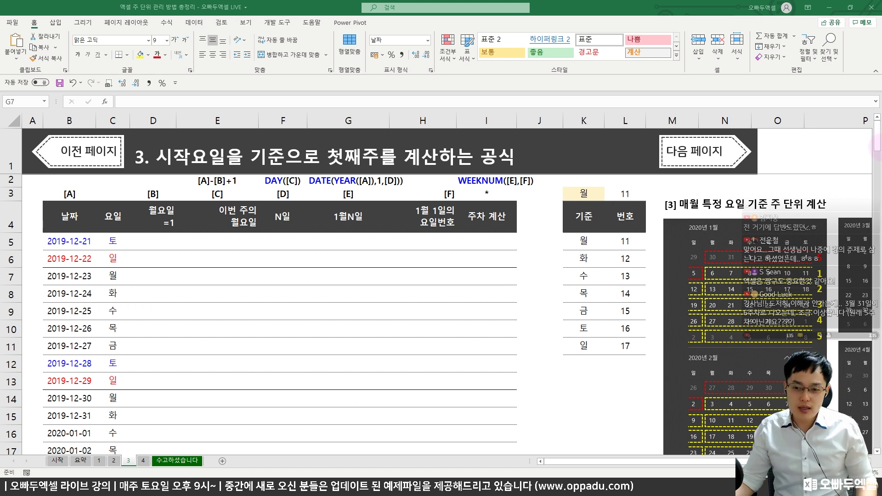
scroll(653, 373, right, 4)
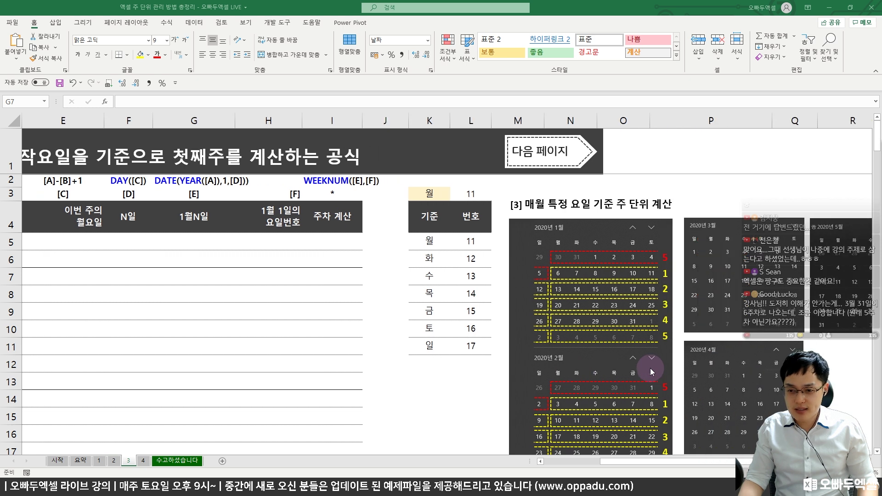
scroll(651, 368, down, 1)
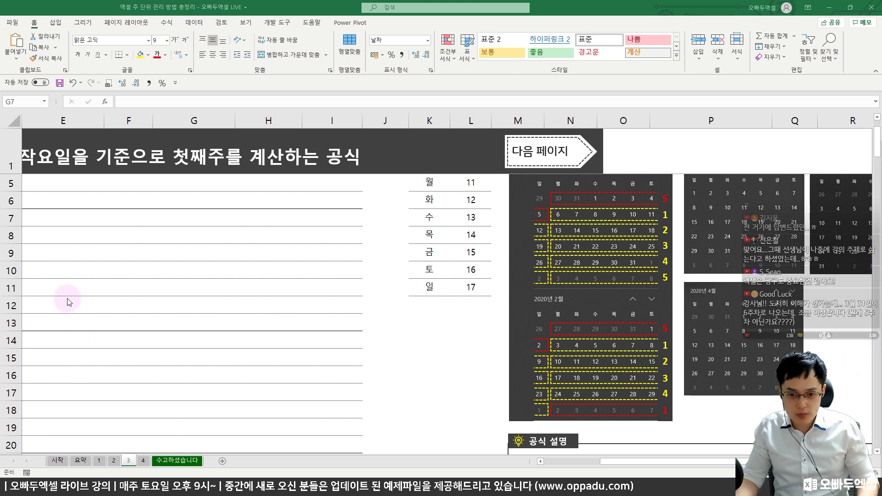
mouse_move(373, 222)
mouse_down()
mouse_move(384, 233)
mouse_move(372, 251)
mouse_move(398, 250)
mouse_move(357, 285)
mouse_up()
mouse_move(325, 315)
mouse_down()
mouse_move(317, 331)
mouse_move(340, 301)
mouse_move(363, 322)
mouse_move(396, 312)
mouse_move(408, 314)
mouse_move(409, 327)
mouse_up()
drag(299, 362, 414, 348)
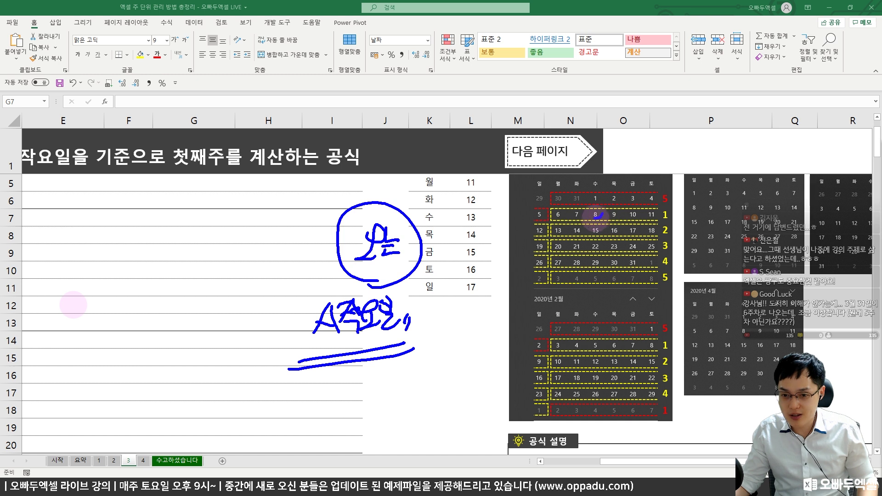
Step: Circle January 8 on the calendar, write a circled "월" beside it, and circle Monday, January 6
drag(589, 210, 598, 218)
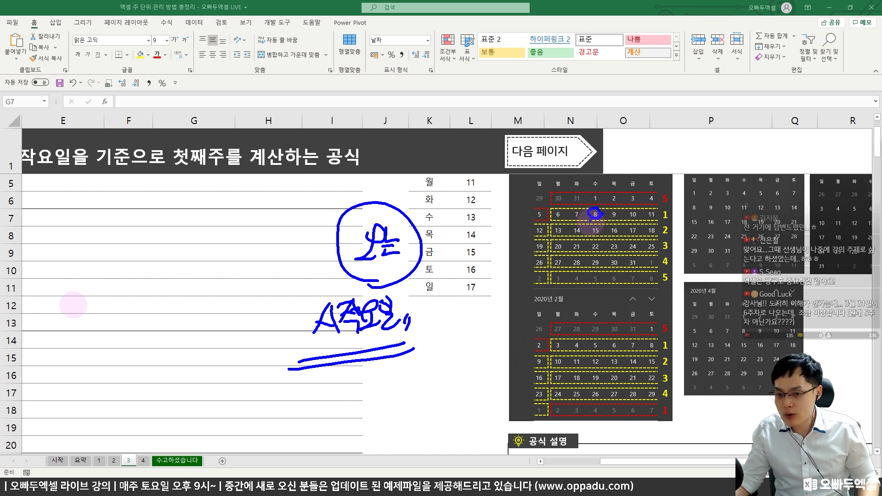
mouse_move(460, 202)
mouse_down()
mouse_move(468, 214)
mouse_move(454, 230)
mouse_move(475, 228)
mouse_move(481, 241)
mouse_move(471, 245)
mouse_up()
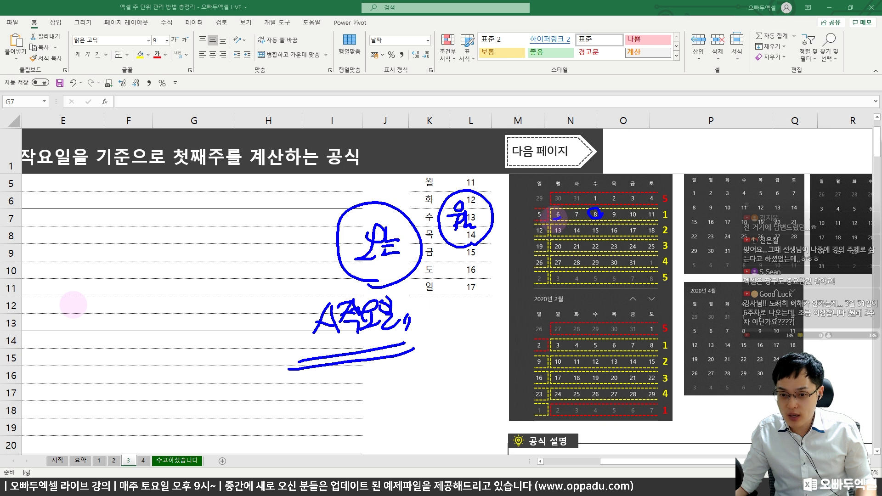
drag(563, 208, 565, 215)
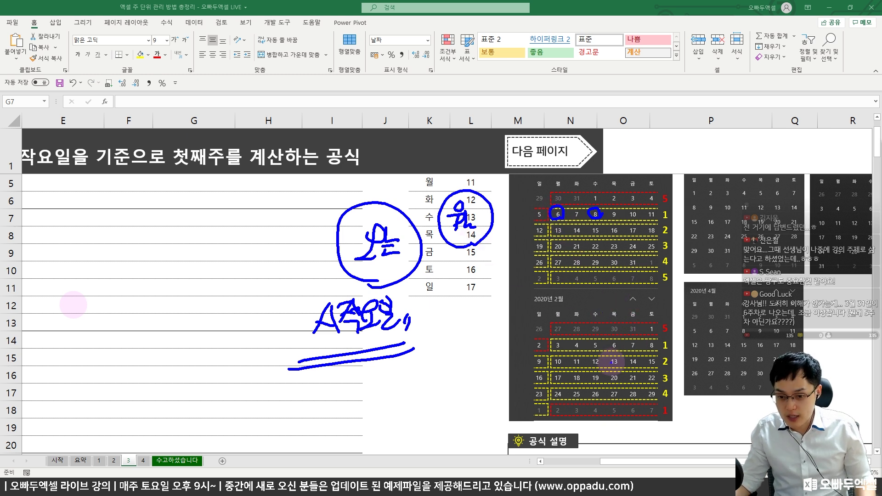
Step: Circle February 13 and 10 with an arrow linking them, circle "오늘" again, and write a circled "날짜" note below
mouse_move(611, 353)
mouse_down()
mouse_move(616, 370)
mouse_move(593, 337)
mouse_move(550, 354)
mouse_move(570, 361)
mouse_move(557, 369)
mouse_up()
mouse_move(400, 264)
mouse_down()
mouse_move(395, 281)
mouse_move(334, 239)
mouse_move(416, 257)
mouse_move(419, 269)
mouse_up()
mouse_move(292, 358)
mouse_down()
mouse_move(414, 331)
mouse_move(384, 386)
mouse_move(395, 375)
mouse_move(404, 386)
mouse_move(419, 363)
mouse_move(435, 405)
mouse_move(423, 402)
mouse_up()
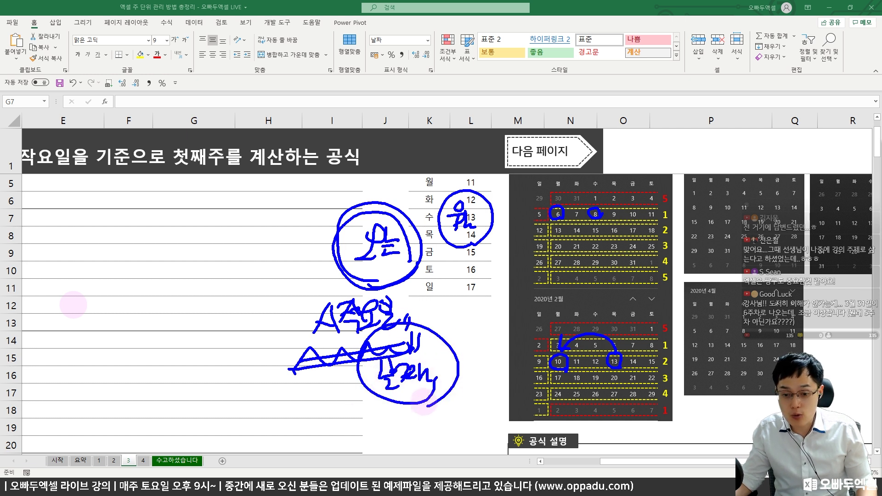
Step: Add more pen strokes around the handwritten notes beside the calendars and clear all annotations
drag(310, 183, 303, 380)
drag(407, 200, 444, 277)
key(Escape)
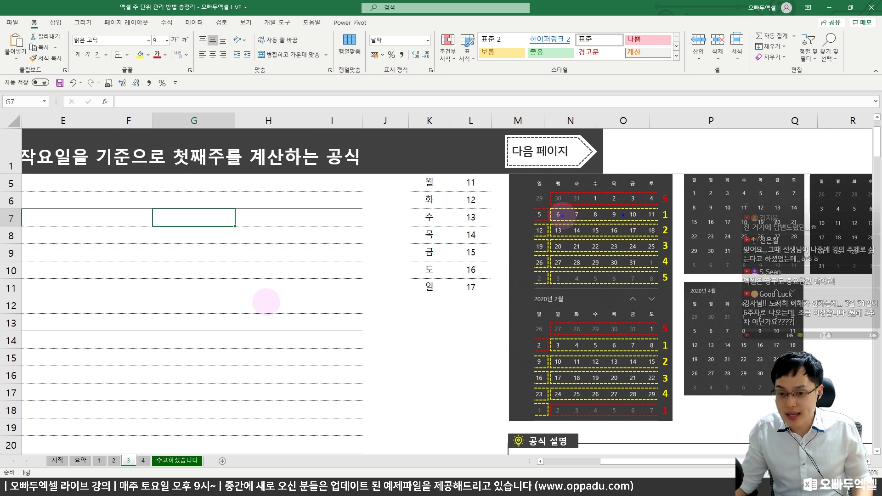
Step: Circle January 6, February 3 and the 일 and 월 headings, and write a 7 above the January calendar
mouse_move(566, 216)
mouse_down()
mouse_move(548, 221)
mouse_move(550, 207)
mouse_move(569, 216)
mouse_up()
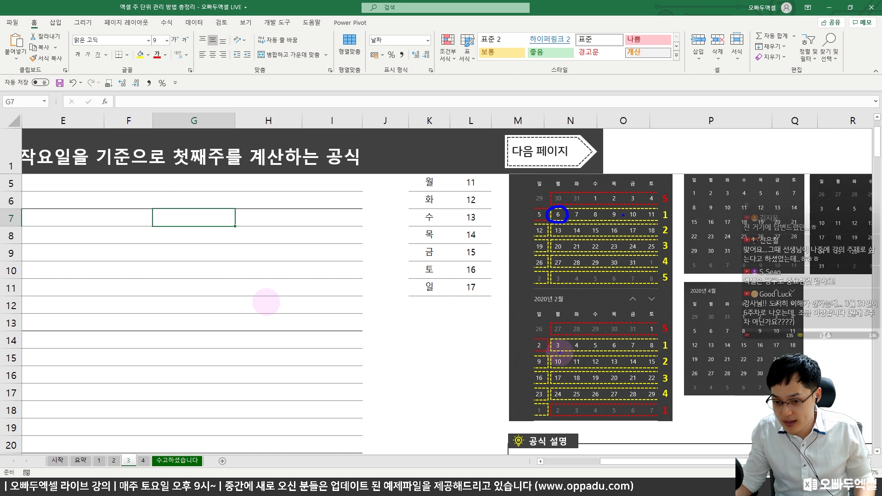
mouse_move(563, 351)
mouse_down()
mouse_move(552, 339)
mouse_move(566, 345)
mouse_move(562, 356)
mouse_move(567, 351)
mouse_up()
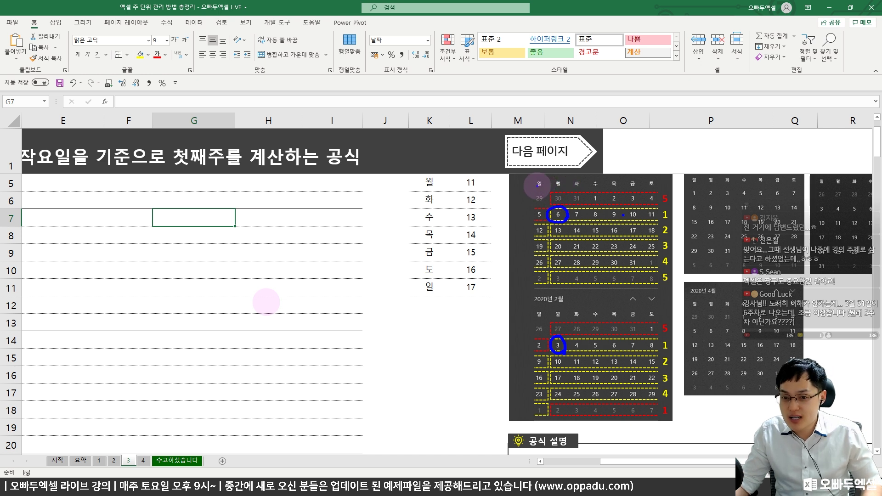
mouse_move(560, 193)
mouse_down()
mouse_move(554, 180)
mouse_move(532, 189)
mouse_move(546, 178)
mouse_up()
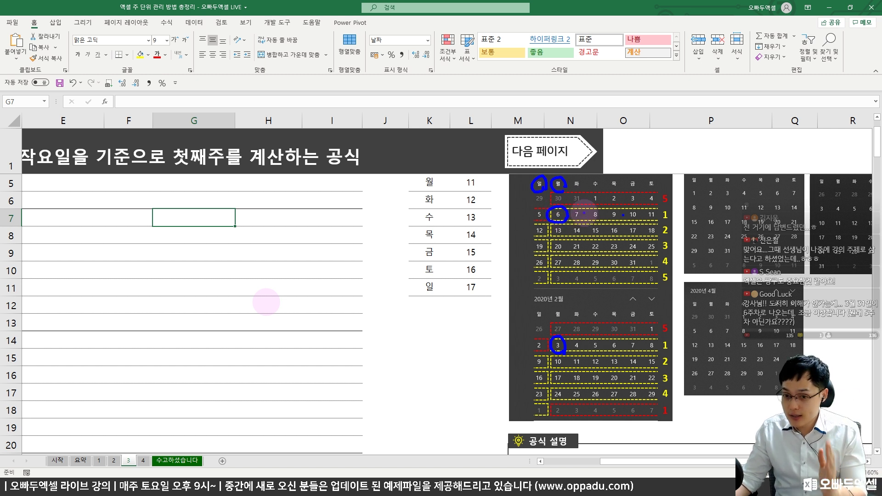
mouse_move(607, 156)
mouse_down()
mouse_move(619, 152)
mouse_move(621, 167)
mouse_up()
drag(612, 162, 625, 160)
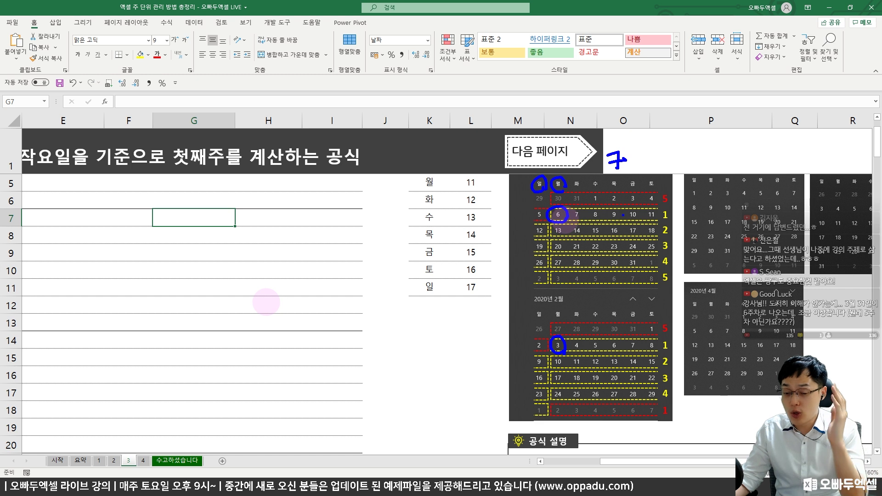
Step: Write an underlined, circled "1~7" note beside the weekday number table and clear all annotations
mouse_move(390, 245)
mouse_down()
mouse_move(392, 262)
mouse_move(413, 246)
mouse_move(422, 251)
mouse_move(385, 276)
mouse_move(435, 263)
mouse_up()
drag(439, 252, 440, 262)
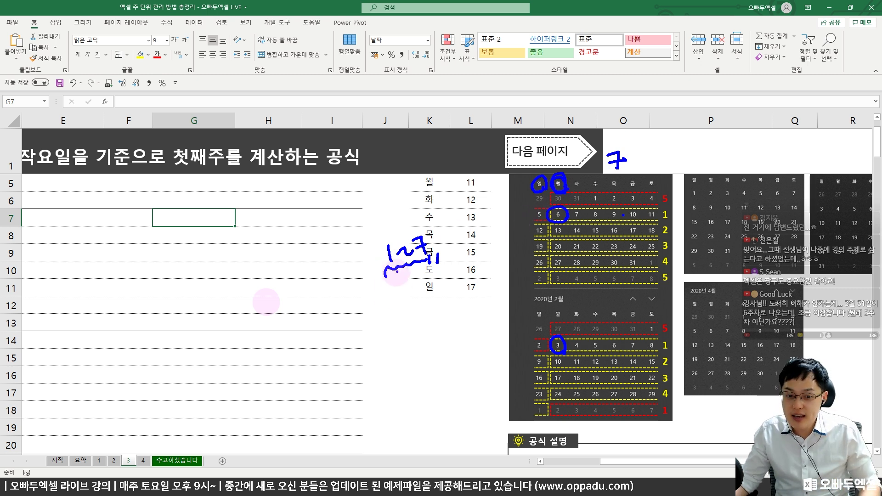
mouse_move(389, 239)
mouse_down()
mouse_move(411, 258)
mouse_move(432, 261)
mouse_move(382, 289)
mouse_move(439, 275)
mouse_move(395, 296)
mouse_move(444, 294)
mouse_up()
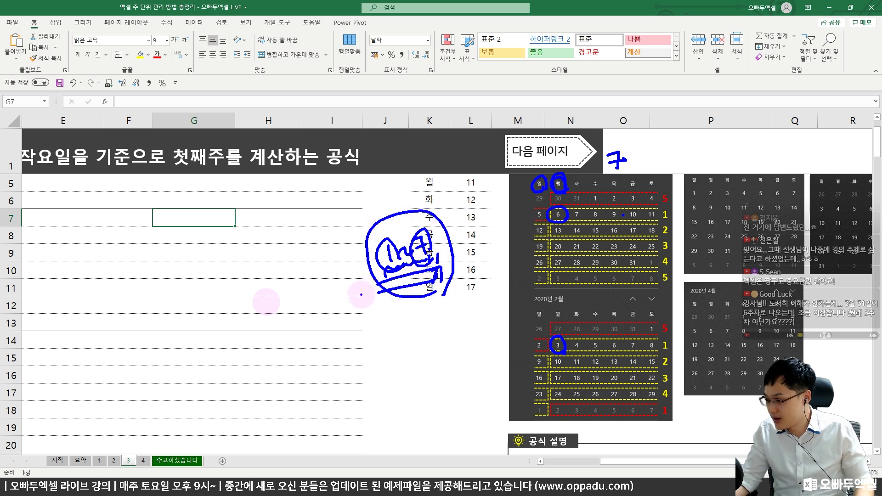
key(e)
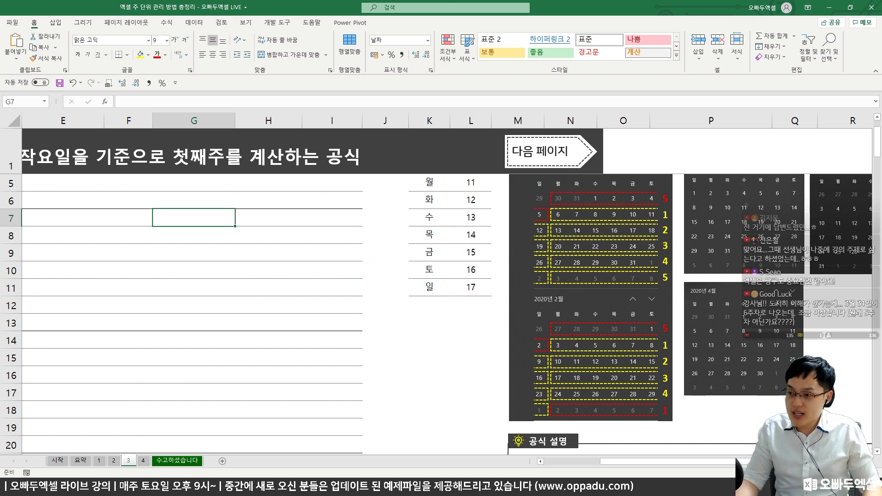
key(Escape)
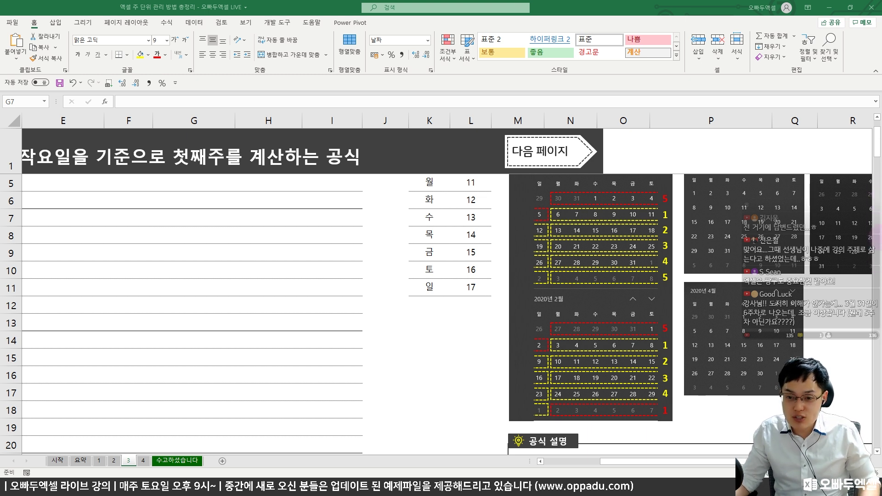
Step: Write a circled January note, box January 1–4 and 5–7 in blue, and label them "1주"
mouse_move(364, 222)
mouse_down()
mouse_move(404, 239)
mouse_move(338, 232)
mouse_move(400, 264)
mouse_up()
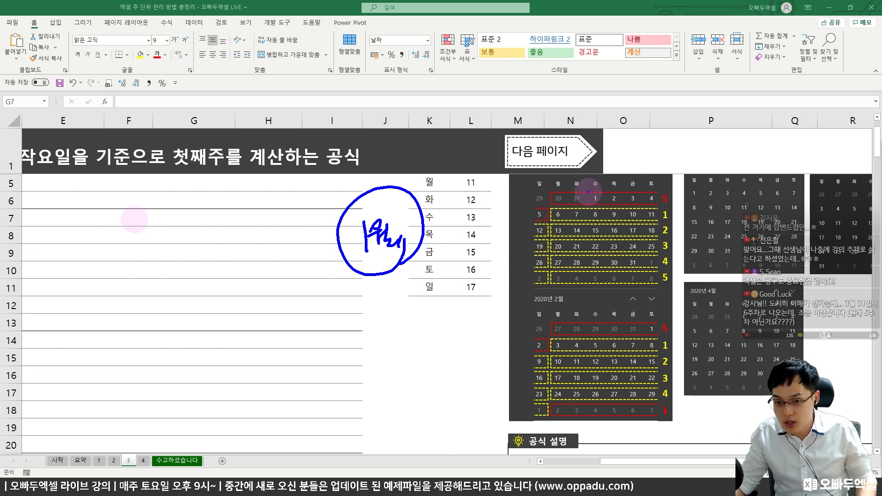
drag(588, 191, 662, 206)
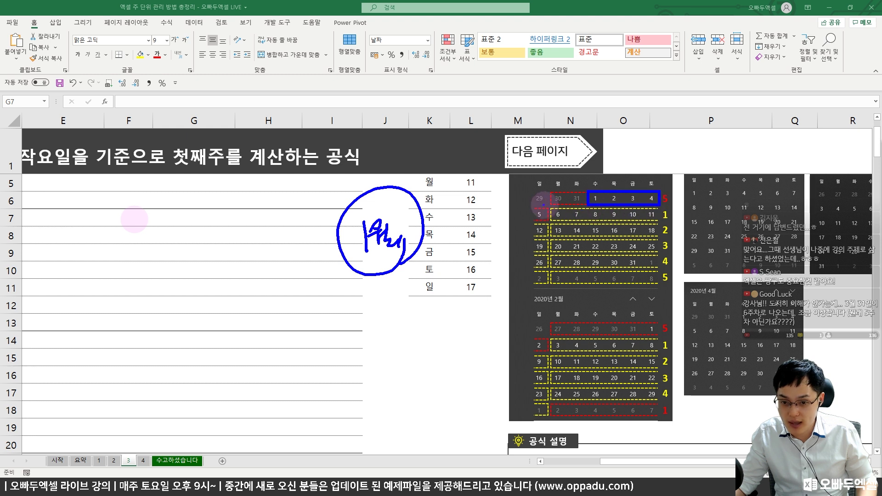
drag(531, 207, 584, 223)
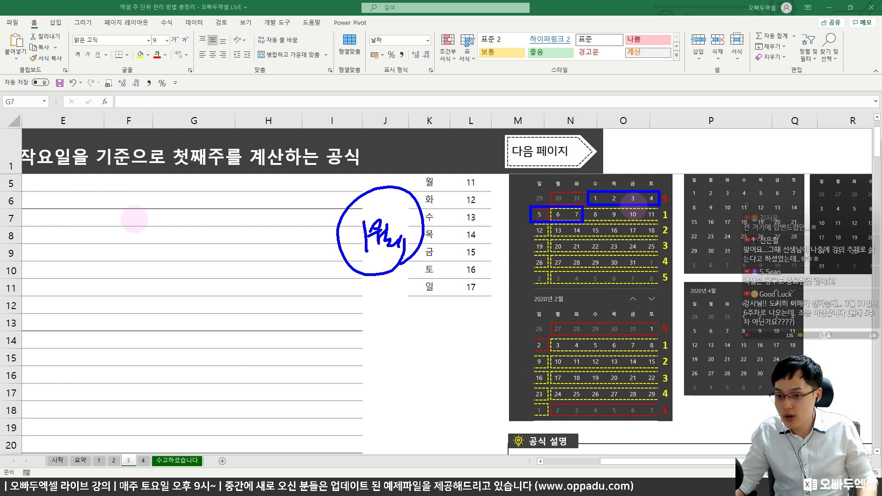
mouse_move(622, 169)
mouse_down()
mouse_move(621, 184)
mouse_move(640, 176)
mouse_up()
drag(628, 180, 640, 178)
drag(634, 179, 635, 188)
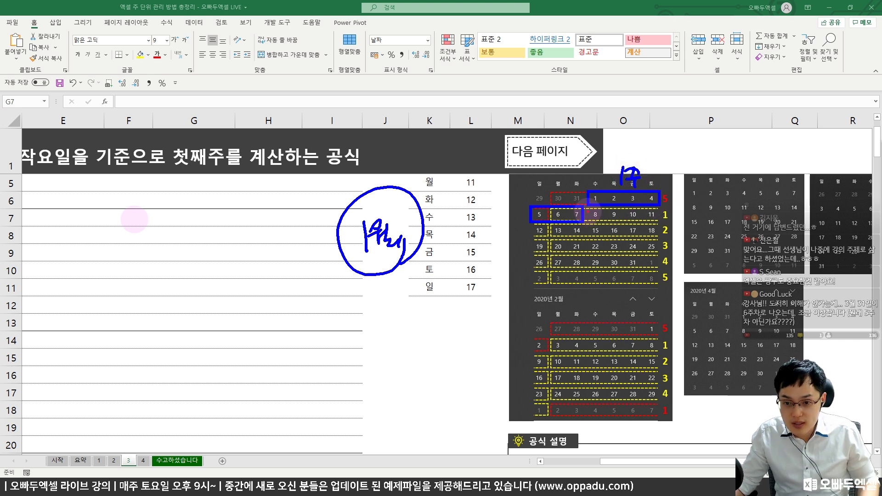
Step: Box January 8–14 in red labelled "2주" and January 15–21 in blue labelled "3주"
mouse_move(588, 206)
mouse_down()
mouse_move(602, 219)
mouse_move(660, 223)
mouse_up()
mouse_move(529, 224)
mouse_down()
mouse_move(589, 229)
mouse_move(584, 239)
mouse_up()
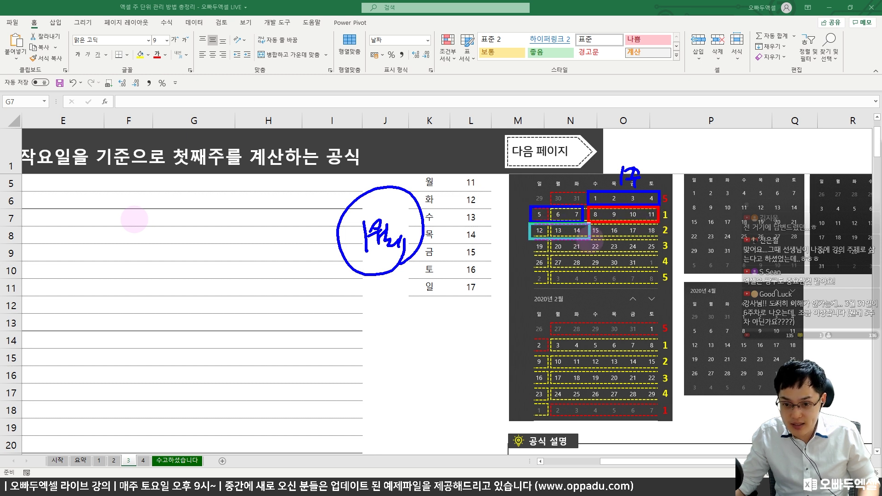
mouse_move(669, 220)
mouse_down()
mouse_move(692, 213)
mouse_move(688, 227)
mouse_up()
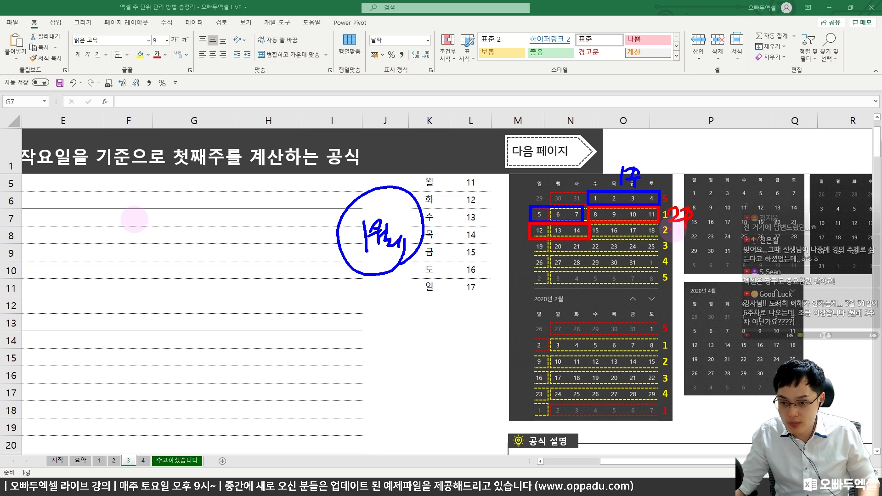
mouse_move(592, 223)
mouse_down()
mouse_move(659, 223)
mouse_move(593, 239)
mouse_move(591, 225)
mouse_up()
mouse_move(524, 243)
mouse_down()
mouse_move(592, 240)
mouse_move(591, 254)
mouse_move(508, 256)
mouse_move(521, 251)
mouse_move(509, 287)
mouse_up()
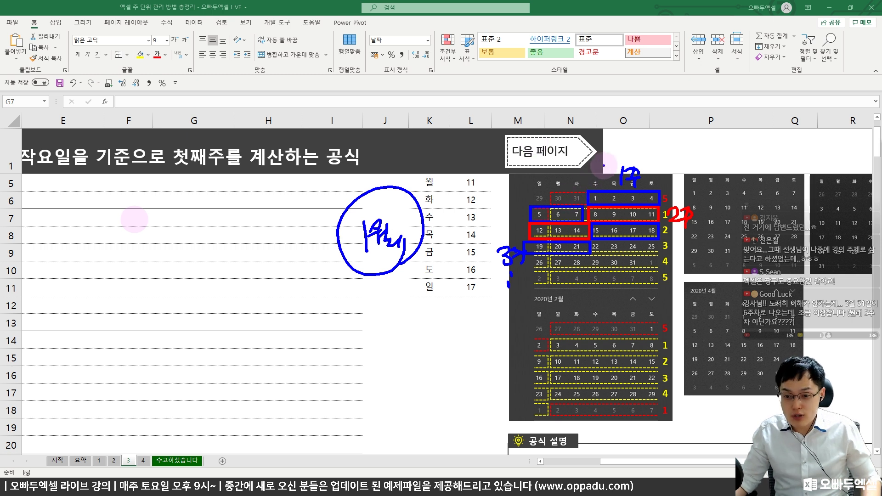
Step: Write "월" beside the circled January note, circle February 3, and add a circled week note next to the February calendar
drag(260, 201, 278, 216)
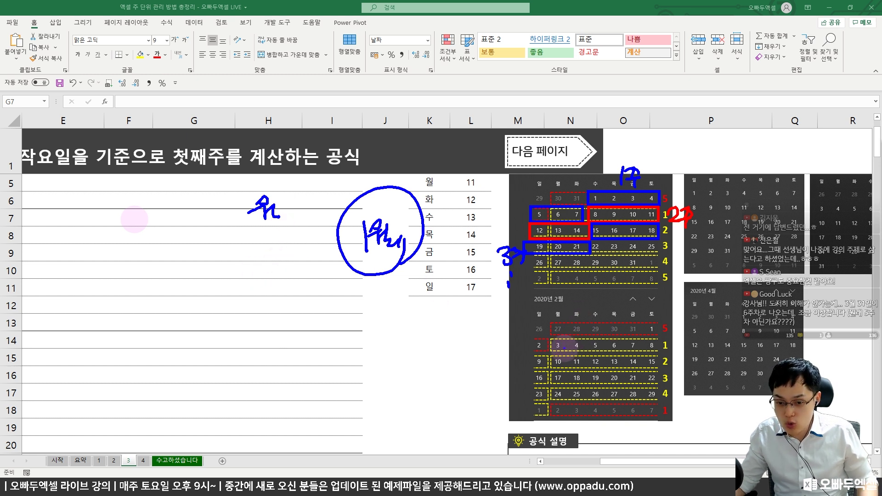
mouse_move(563, 341)
mouse_down()
mouse_move(550, 339)
mouse_move(563, 340)
mouse_up()
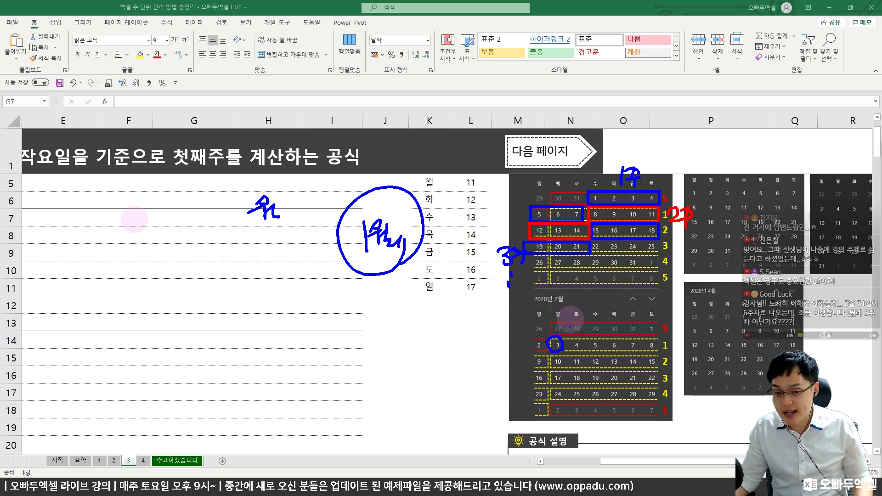
mouse_move(389, 327)
mouse_down()
mouse_move(392, 350)
mouse_move(413, 337)
mouse_up()
drag(417, 322, 415, 343)
drag(421, 330, 436, 329)
drag(427, 330, 429, 340)
mouse_move(430, 370)
mouse_down()
mouse_move(457, 337)
mouse_move(426, 377)
mouse_up()
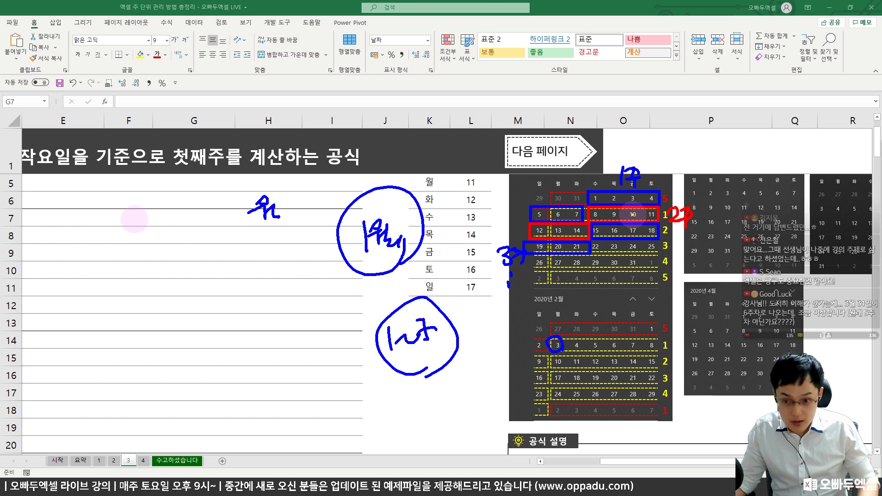
Step: Circle January 3, 10 and 17 in yellow with an arrow from the 3, and circle the Mondays from February 10 down to March 2
mouse_move(639, 193)
mouse_down()
mouse_move(623, 199)
mouse_move(642, 192)
mouse_move(666, 160)
mouse_up()
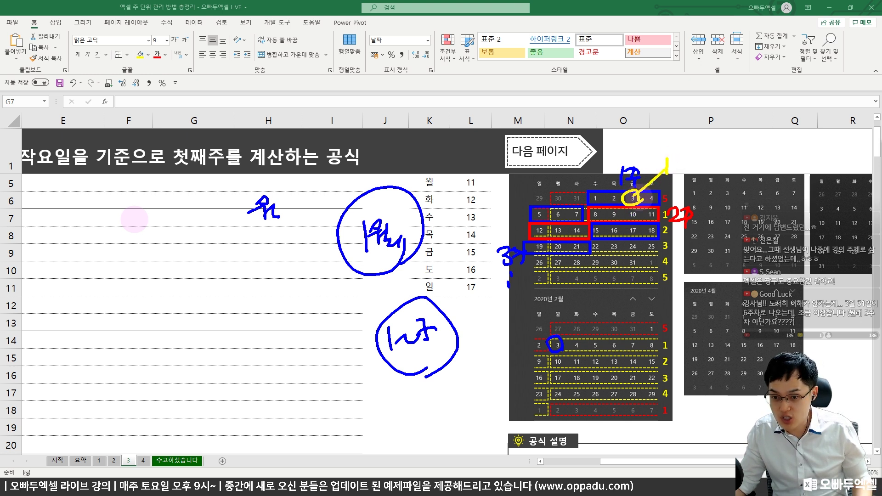
mouse_move(553, 341)
mouse_down()
mouse_move(558, 371)
mouse_move(552, 343)
mouse_up()
mouse_move(636, 214)
mouse_down()
mouse_move(627, 198)
mouse_move(641, 216)
mouse_move(628, 233)
mouse_move(643, 236)
mouse_up()
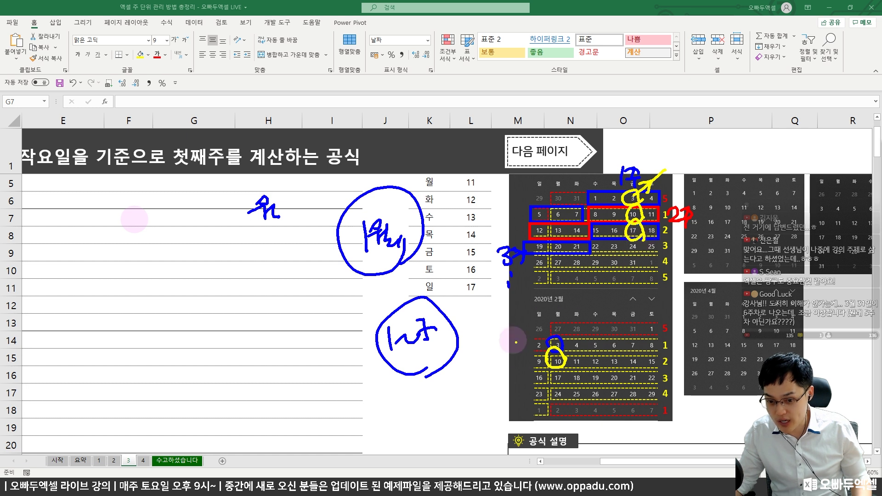
mouse_move(557, 367)
mouse_down()
mouse_move(551, 381)
mouse_move(563, 370)
mouse_up()
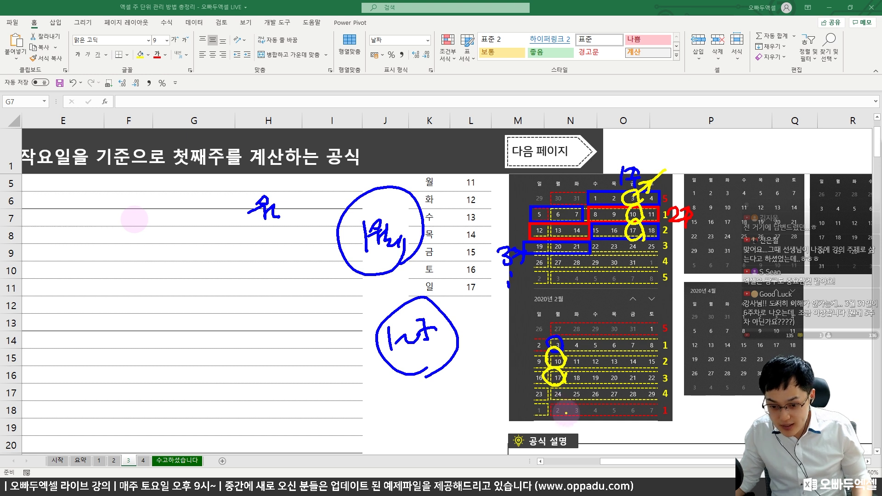
mouse_move(559, 391)
mouse_down()
mouse_move(544, 409)
mouse_move(592, 396)
mouse_move(598, 404)
mouse_move(558, 411)
mouse_move(559, 423)
mouse_up()
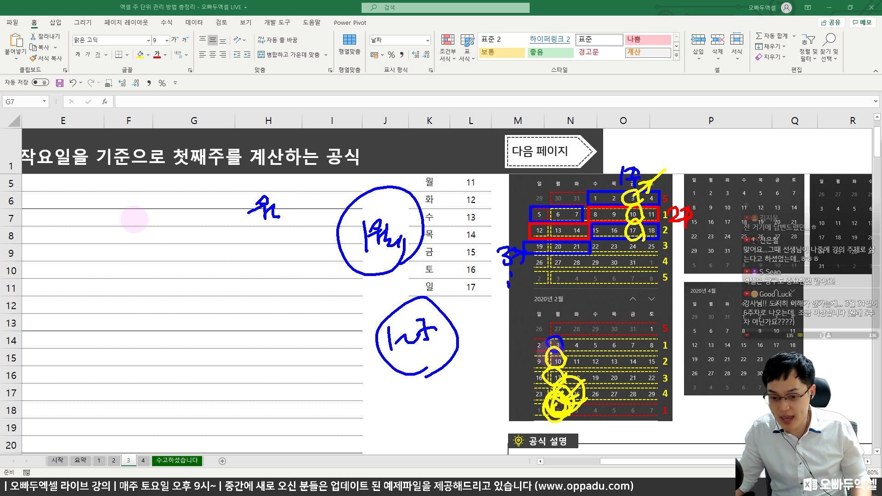
Step: Draw arrows from February's bottom Monday to the January calendar, write "1/2" and 9, circle January 2 and 9, and clear all annotations
mouse_move(544, 405)
mouse_down()
mouse_move(501, 386)
mouse_move(466, 294)
mouse_move(510, 202)
mouse_move(515, 216)
mouse_up()
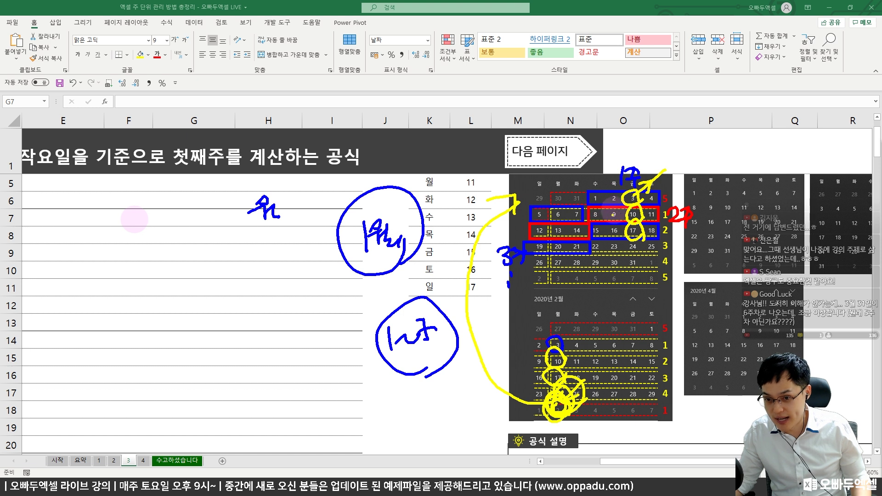
mouse_move(556, 407)
mouse_down()
mouse_move(522, 397)
mouse_move(478, 234)
mouse_move(512, 195)
mouse_move(535, 187)
mouse_up()
mouse_move(620, 193)
mouse_down()
mouse_move(608, 207)
mouse_move(614, 186)
mouse_up()
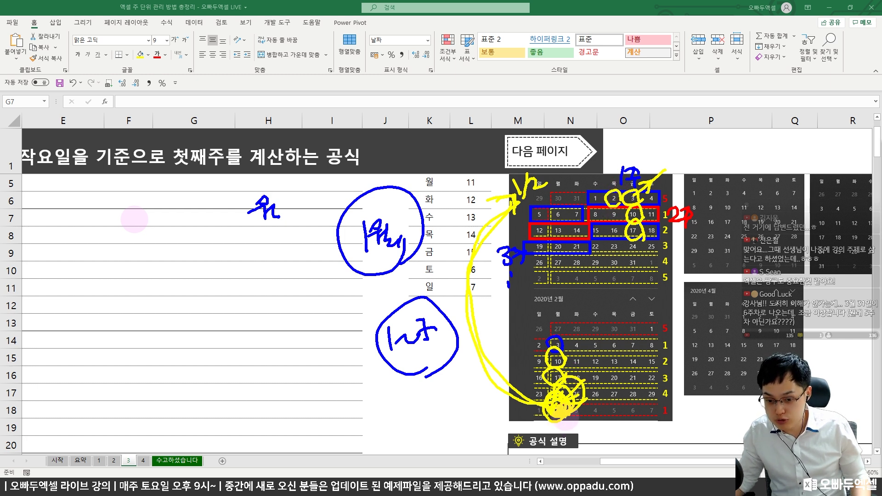
drag(561, 425, 568, 445)
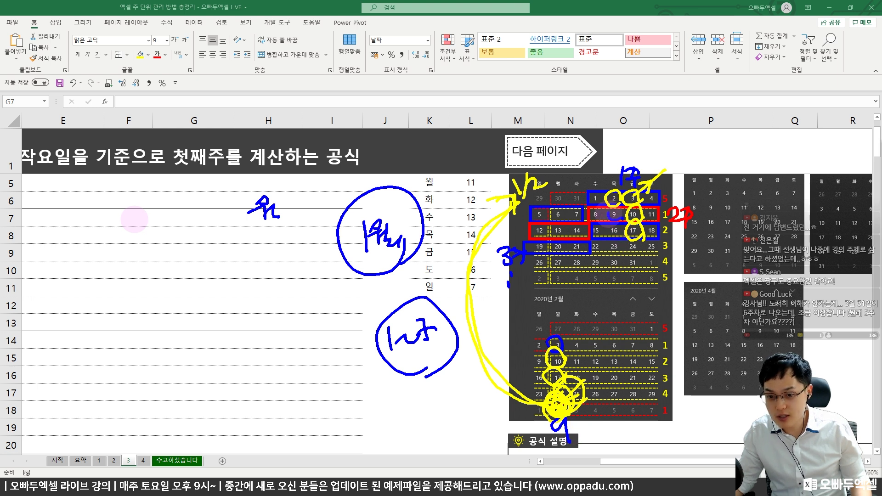
drag(593, 230, 592, 250)
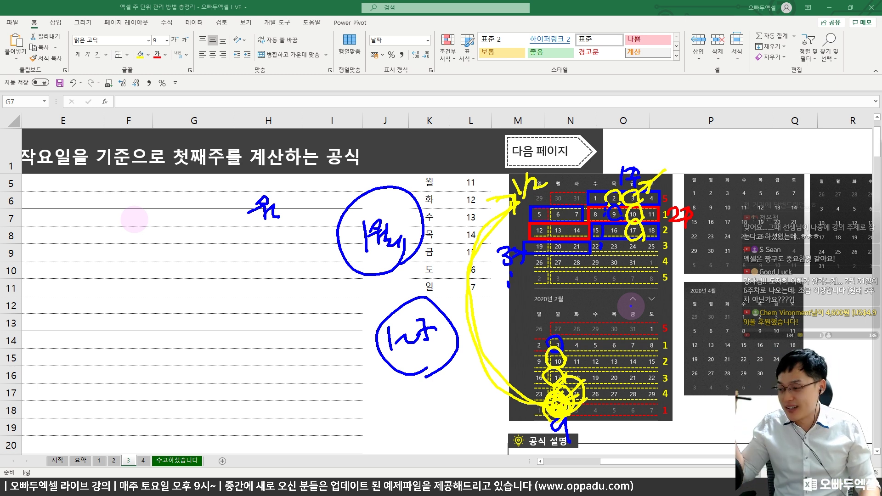
key(Escape)
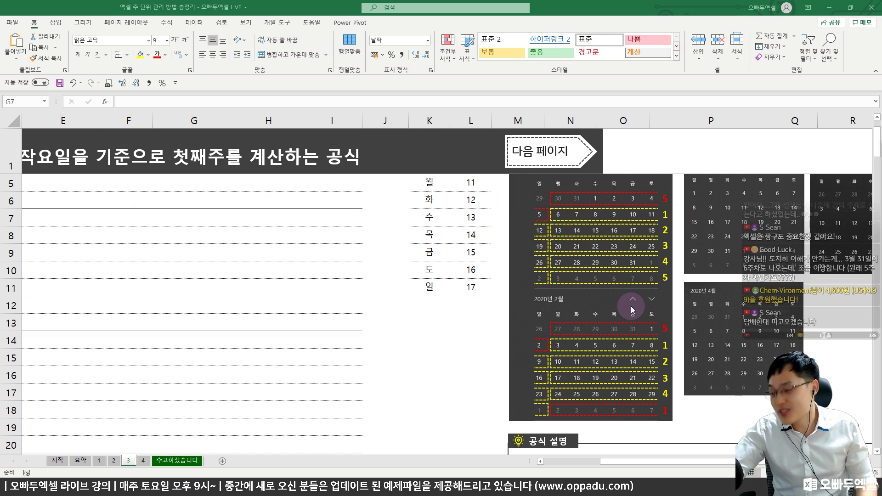
Step: Select cell D5, the first empty cell of the 월요일=1 column
scroll(358, 267, up, 1)
click(334, 275)
key(ctrl+Left)
key(ctrl+Left)
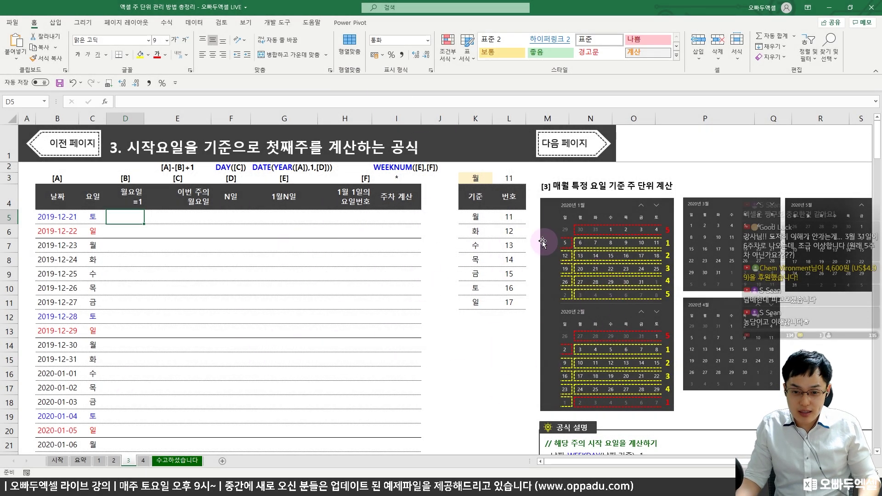
drag(456, 210, 531, 223)
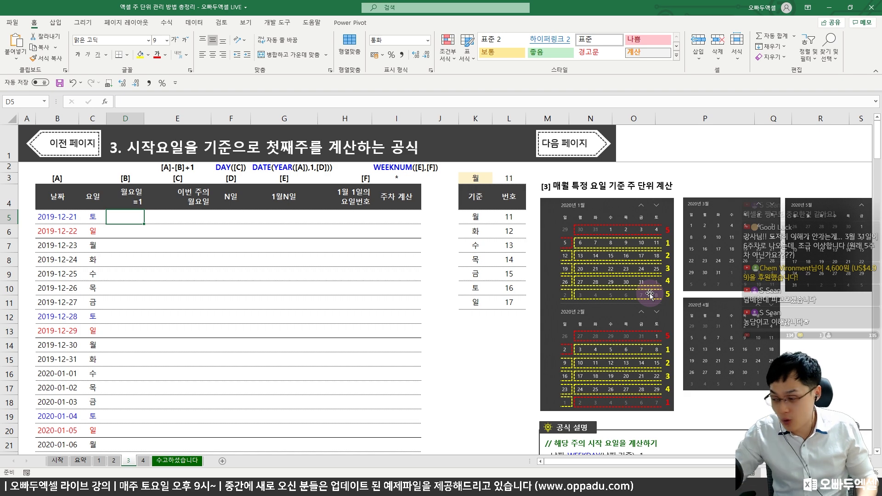
Step: Circle January 10 and January 6 on the calendar and link them with an arrow back to the Monday
scroll(653, 296, up, 2)
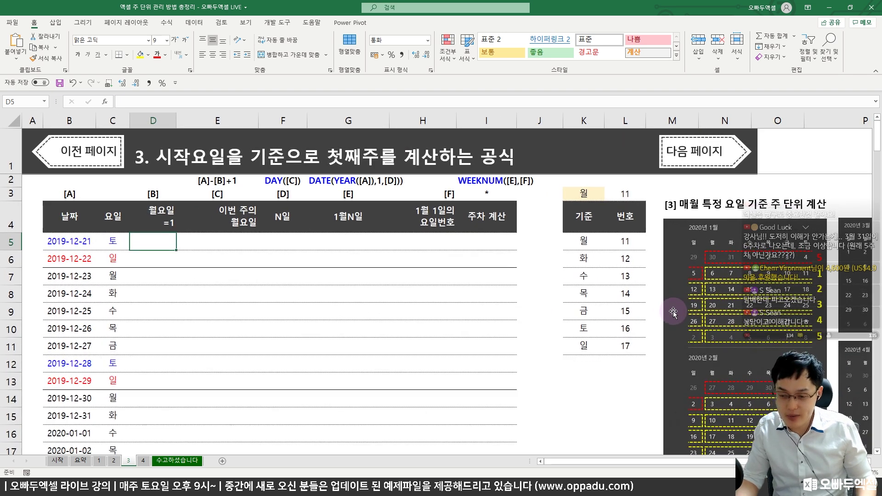
scroll(674, 311, right, 5)
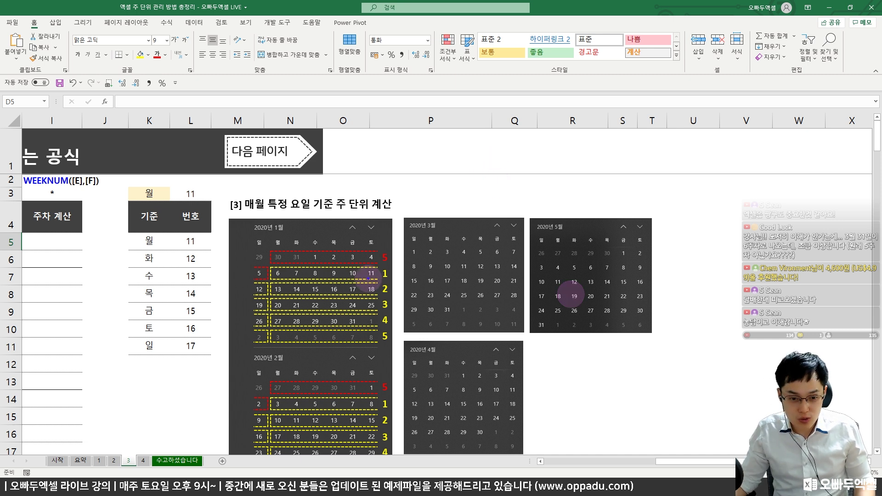
mouse_move(353, 263)
mouse_down()
mouse_move(360, 273)
mouse_move(290, 257)
mouse_move(275, 271)
mouse_move(285, 262)
mouse_up()
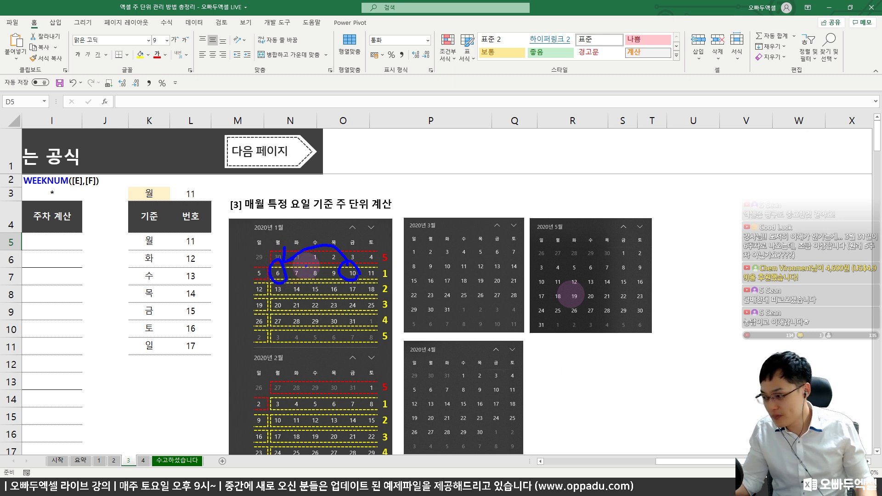
Step: Clear the annotations, circle January 16 and 13, and link them with a wavy line marked "-3"
key(Escape)
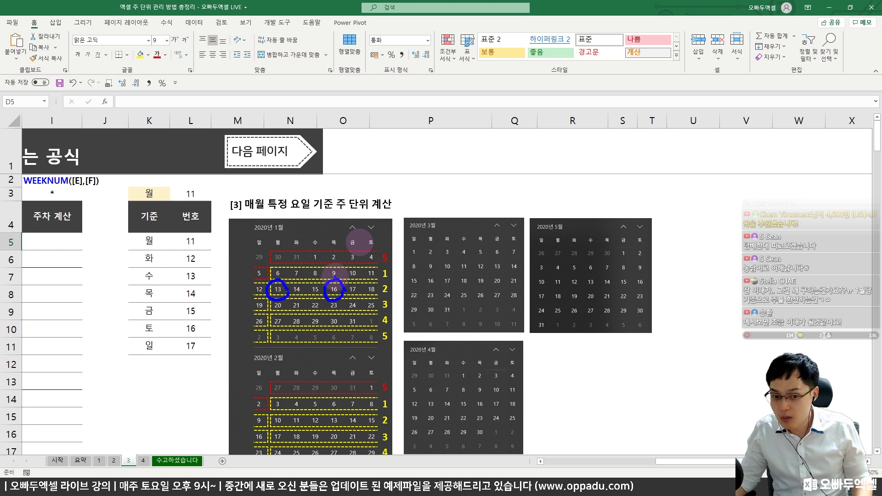
drag(283, 267, 292, 275)
drag(295, 263, 309, 262)
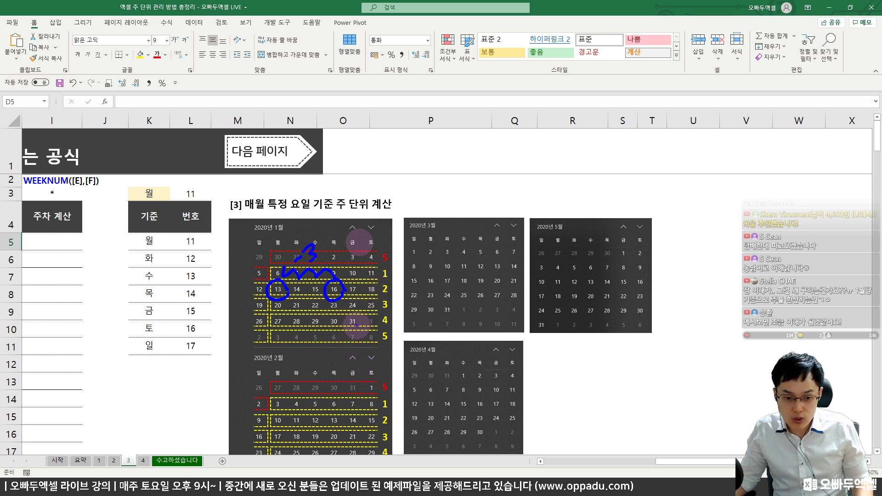
Step: Circle January 31 on the calendar, draw a wavy line back to its Monday marked "-4", and clear all annotations
drag(362, 326, 358, 311)
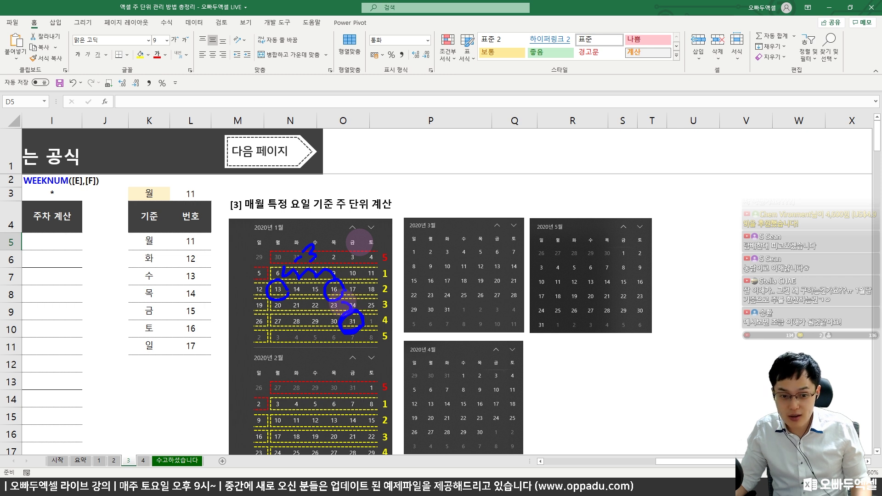
drag(283, 307, 325, 295)
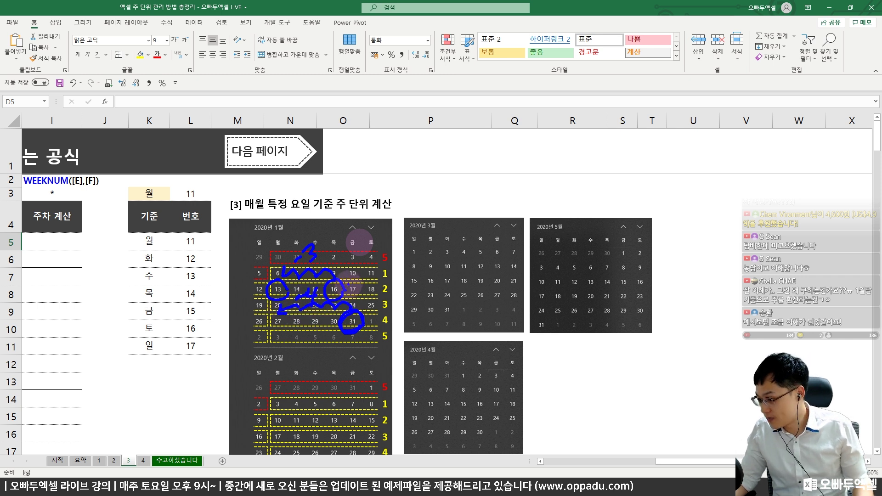
key(Escape)
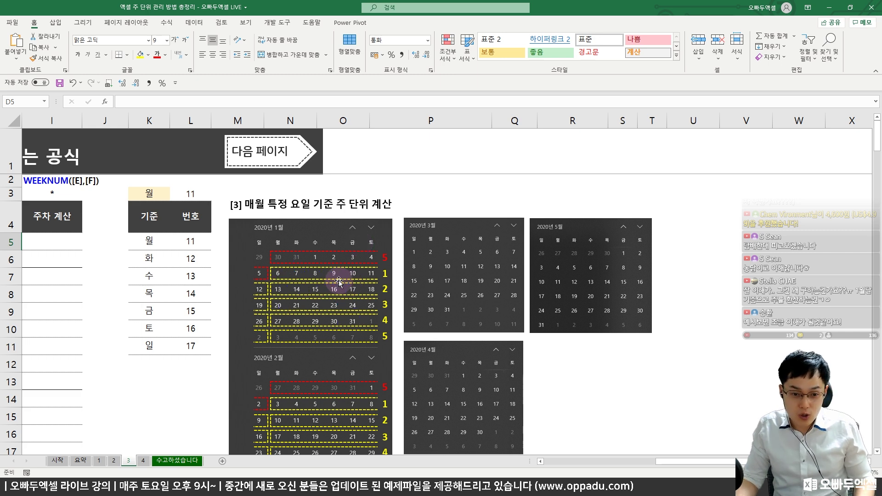
Step: Enter =WEEKDAY(B5,11) in cell D5 to number the first date's weekday with Monday as 1
scroll(349, 276, left, 5)
scroll(391, 271, down, 1)
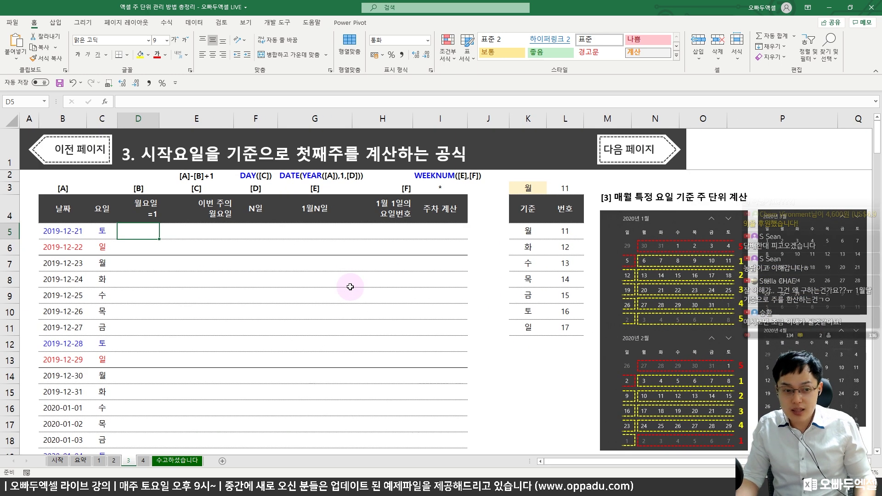
text(=weekday)
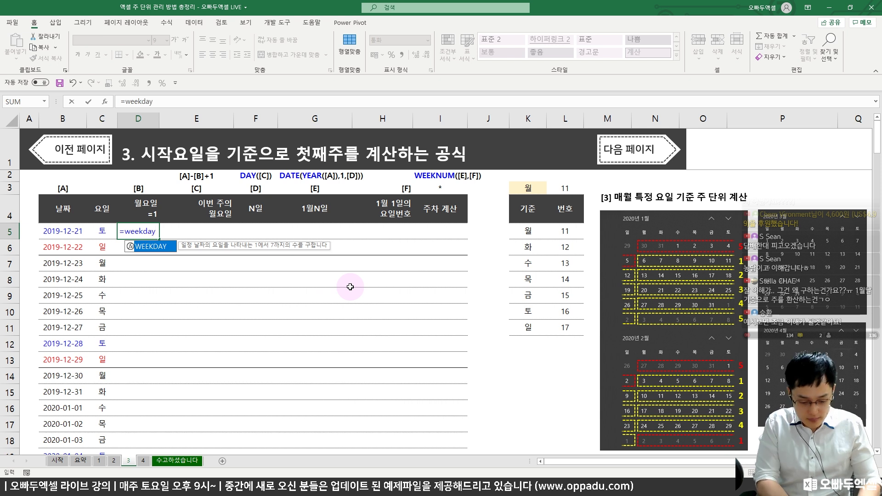
text(()
key(Left)
key(Left)
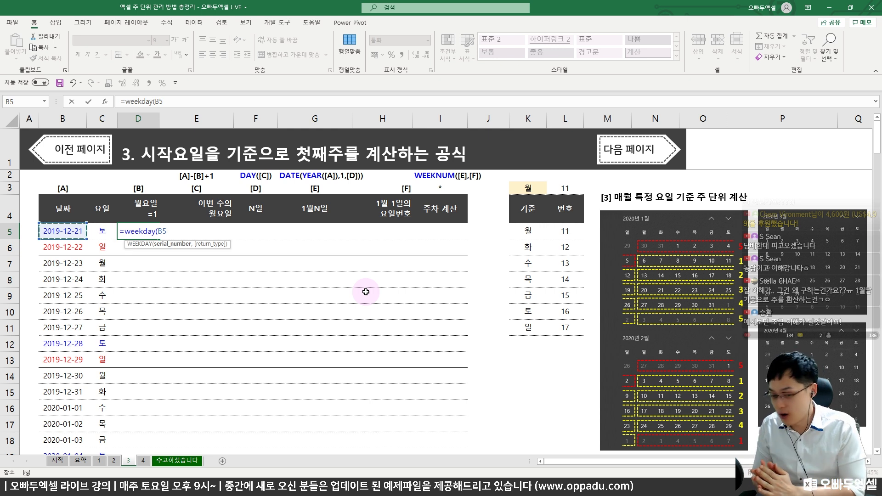
text(,)
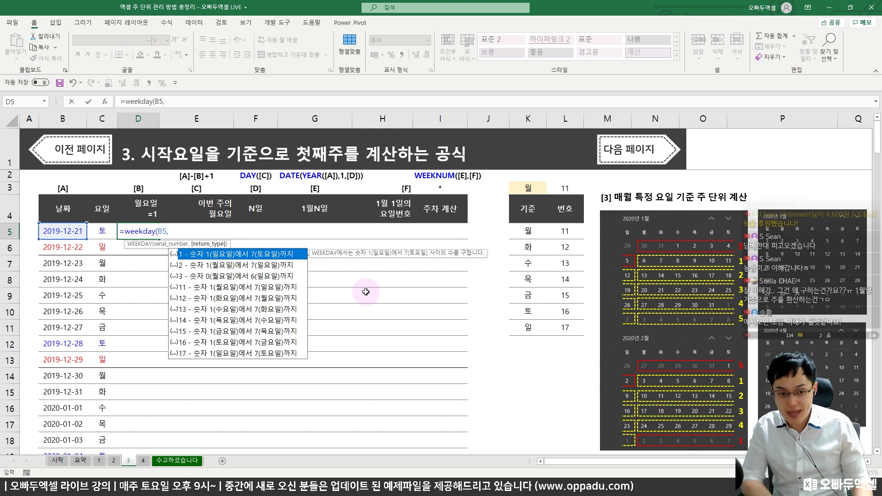
text(11)
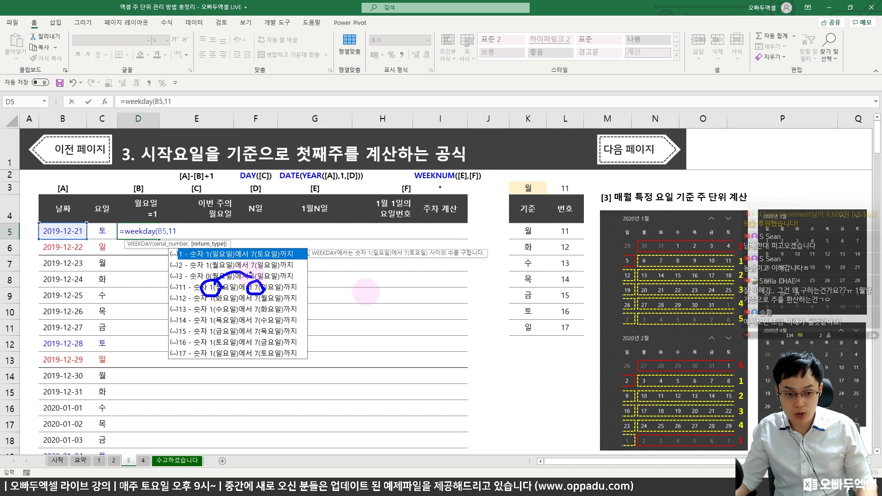
key(Escape)
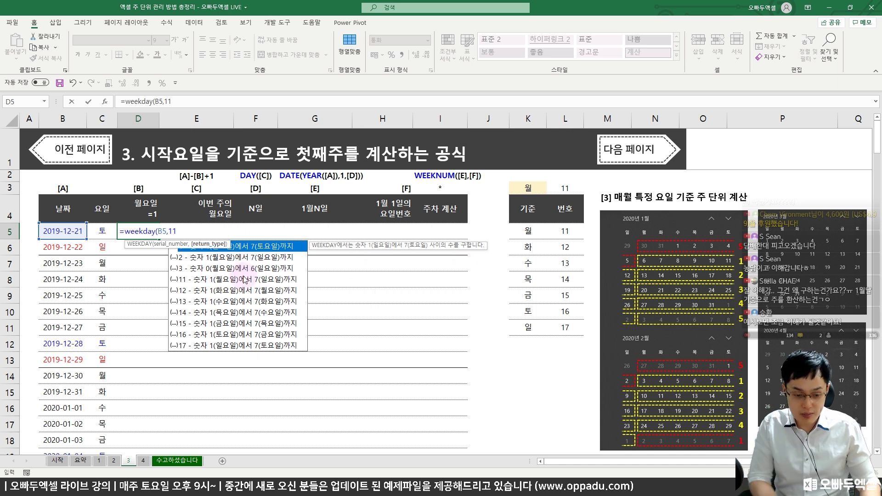
text())
key(Return)
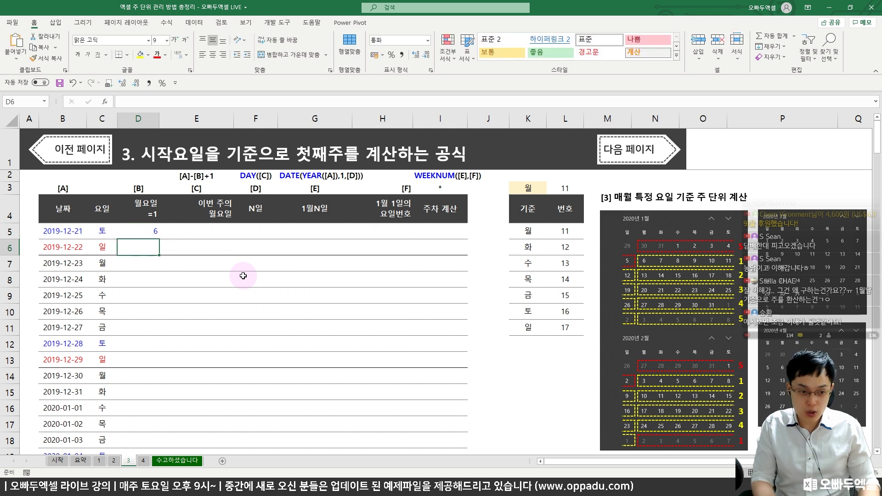
Step: Fill the WEEKDAY formula from D5 down the 월요일=1 column and check the copied cells D6 to D9
click(151, 233)
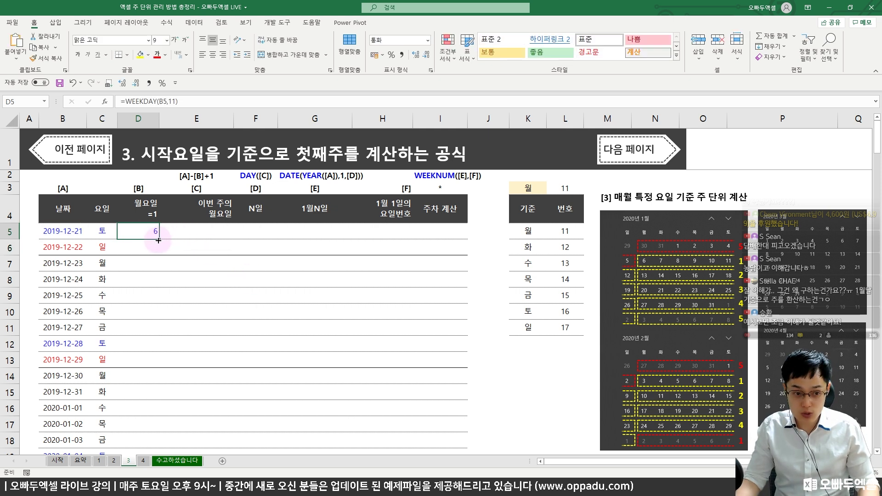
double_click(158, 240)
click(154, 234)
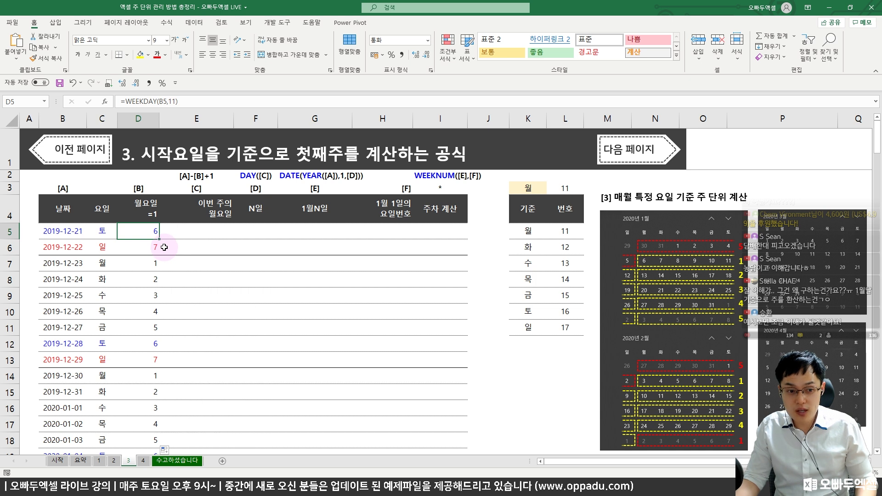
click(162, 247)
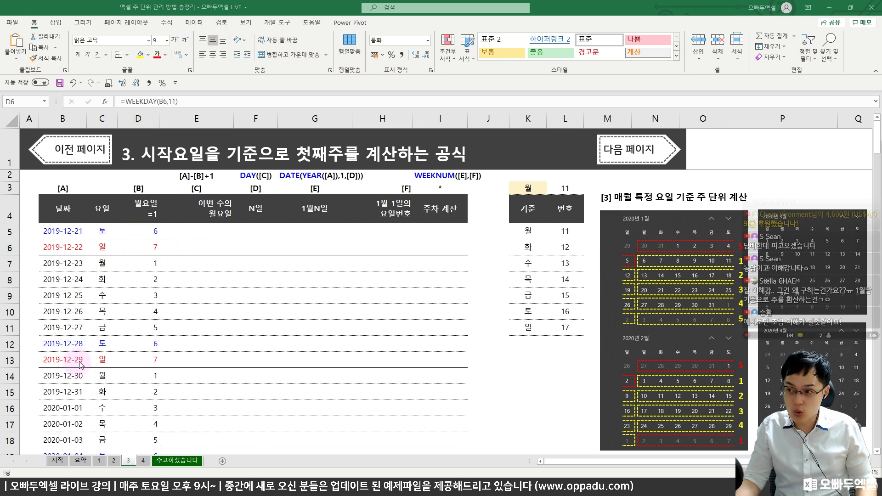
click(136, 268)
click(143, 283)
click(142, 294)
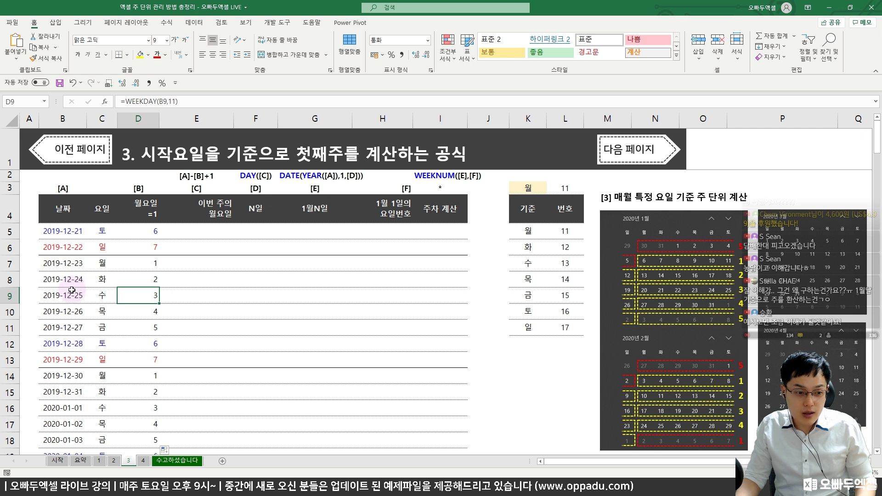
Step: Box the 2019-12-26 row, draw an arrow marked "-3" up to that week's Monday, and clear the annotations
click(85, 312)
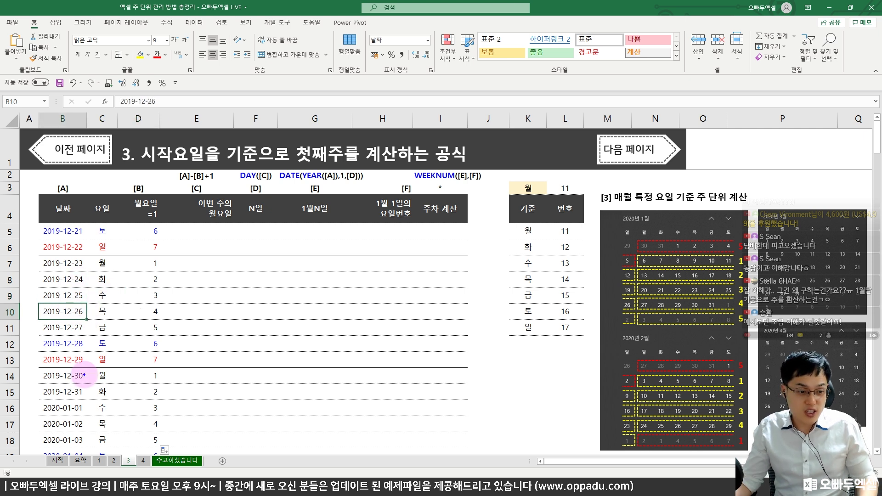
drag(42, 301, 171, 319)
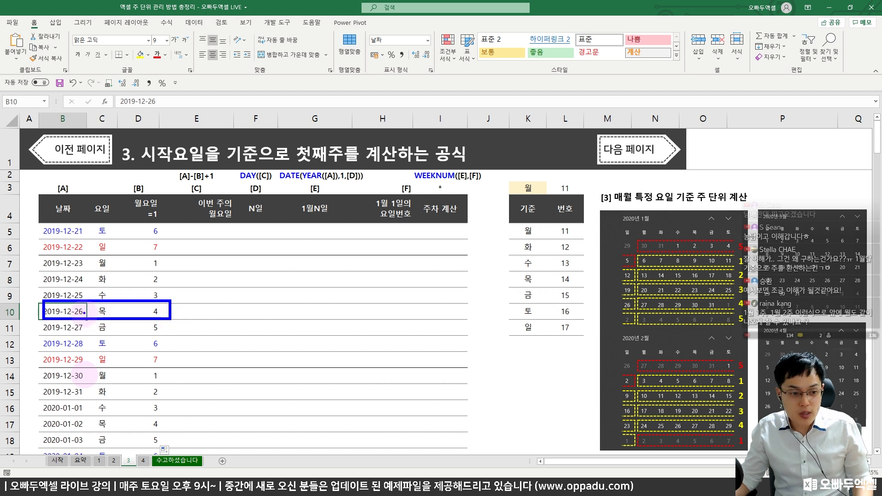
mouse_move(115, 304)
mouse_down()
mouse_move(122, 294)
mouse_move(111, 266)
mouse_move(136, 287)
mouse_up()
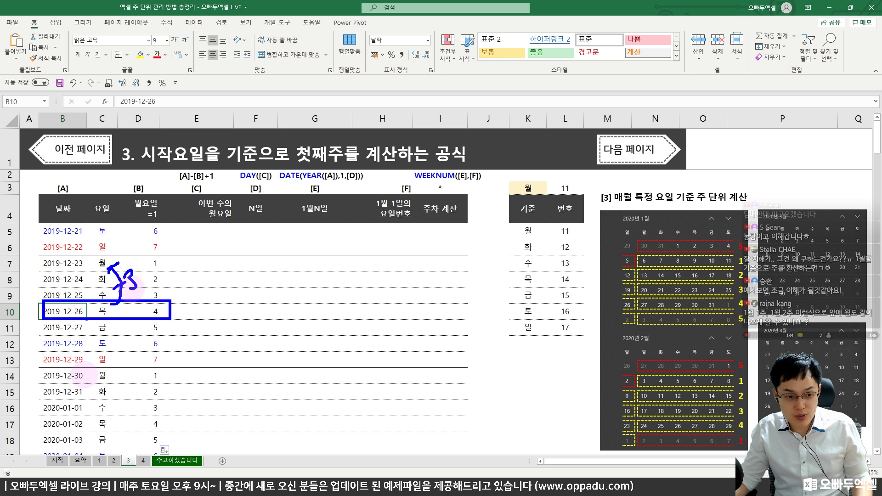
key(Escape)
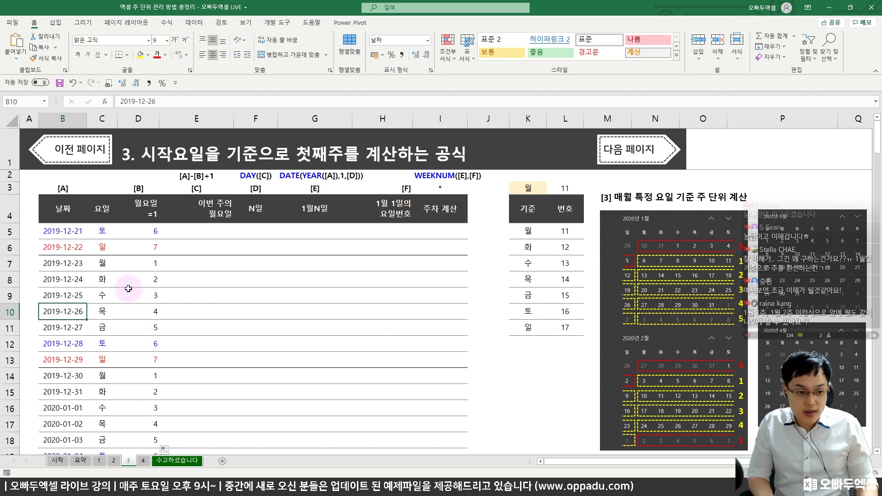
Step: Begin a formula in E10 that subtracts weekday number D10 from date B10
key(Right)
key(Right)
key(Right)
text(=)
key(Left)
key(Left)
key(Left)
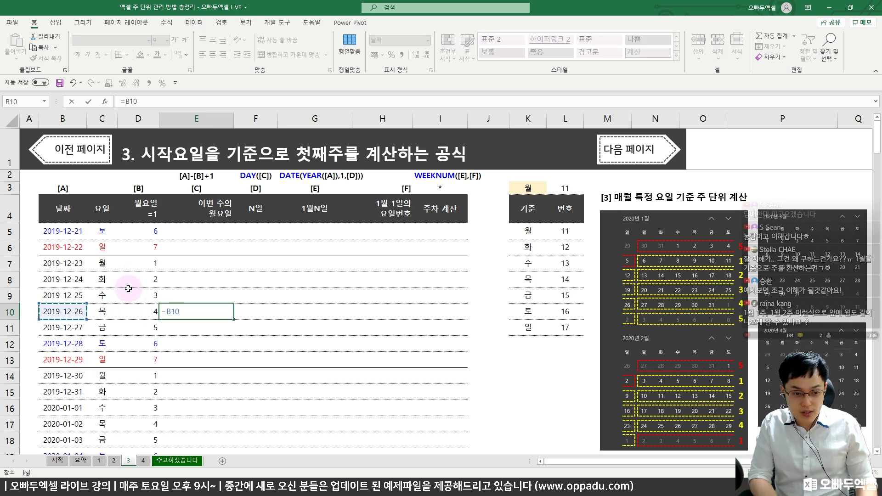
text(-)
key(Left)
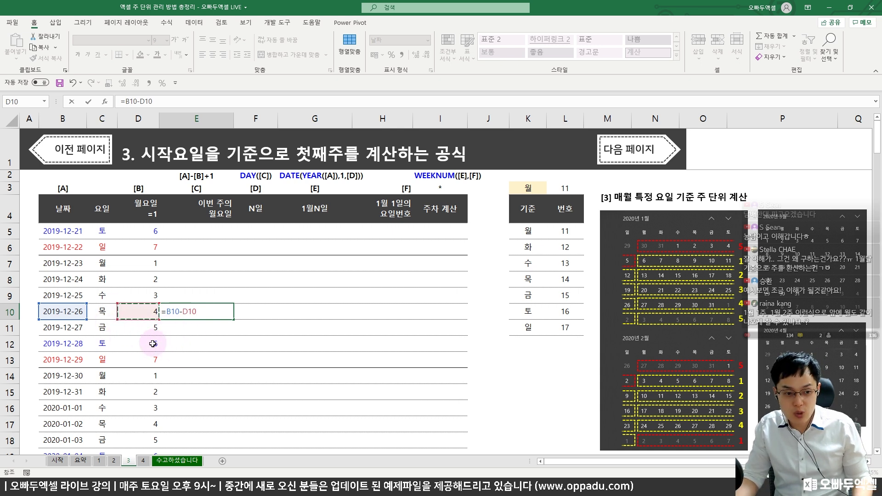
Step: Circle the 1, 7 and 4 in the weekday number column for that week, write "-3", and clear the annotations
mouse_move(163, 265)
mouse_down()
mouse_move(157, 252)
mouse_move(168, 265)
mouse_up()
mouse_move(166, 364)
mouse_down()
mouse_move(147, 354)
mouse_move(168, 367)
mouse_up()
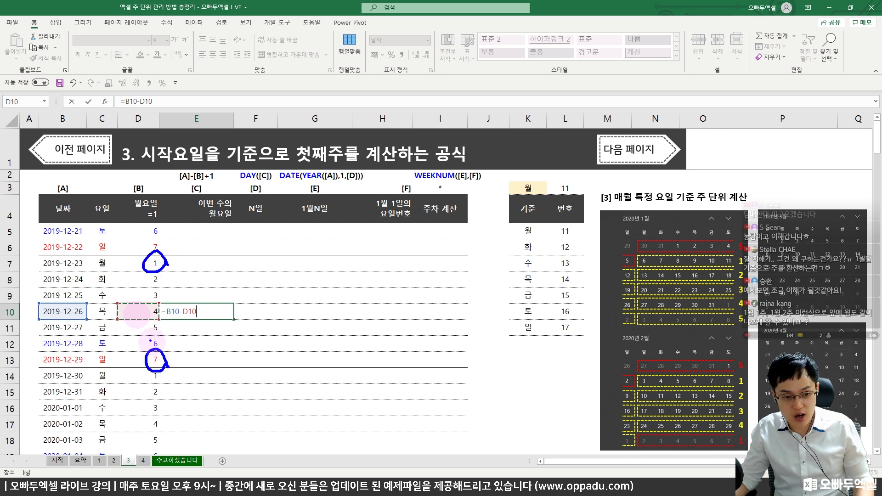
mouse_move(139, 307)
mouse_down()
mouse_move(148, 295)
mouse_move(147, 329)
mouse_move(156, 317)
mouse_move(159, 324)
mouse_up()
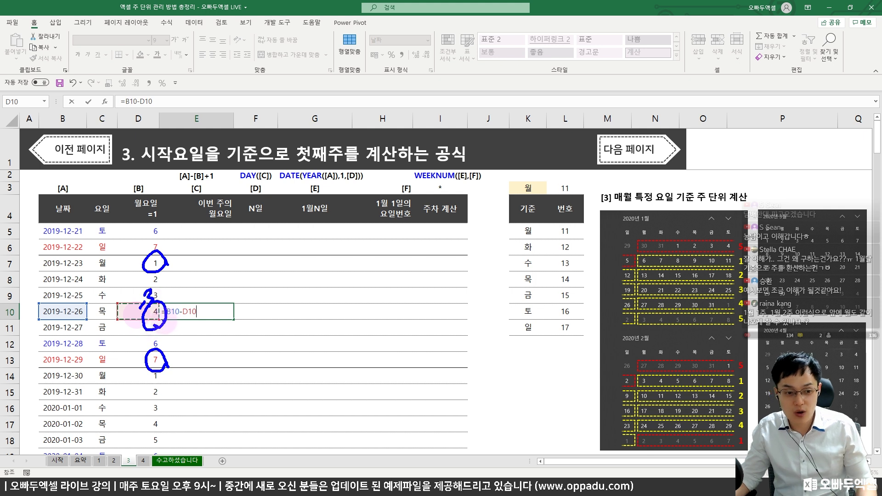
key(Escape)
Step: Complete the E10 formula with +1 and fill it up to E5 and down the rest of the 이번 주의 월요일 column
text(+1)
key(Return)
key(Up)
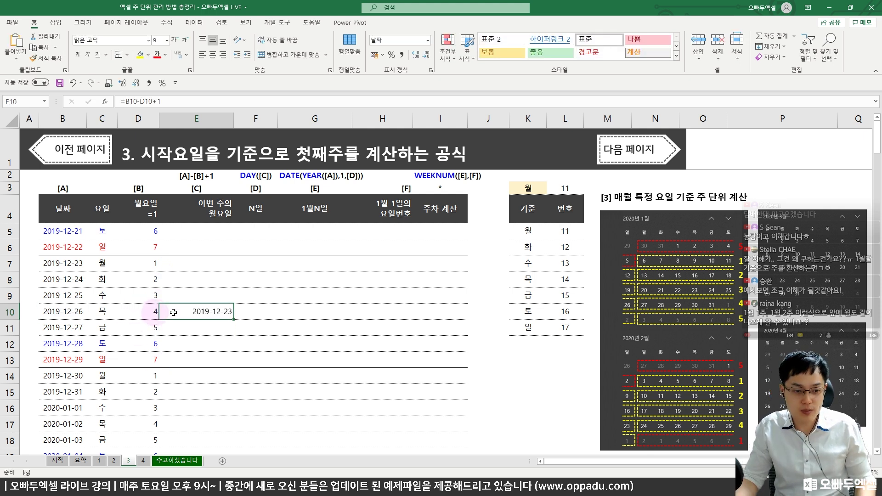
drag(234, 320, 230, 232)
click(216, 312)
double_click(234, 320)
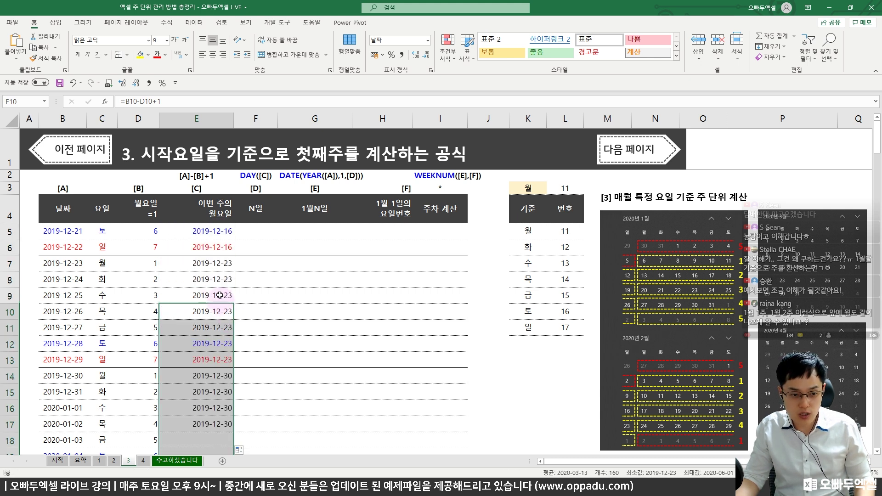
Step: Compare dates and computed Mondays by highlighting the Monday rows 2019-12-23, 2019-12-30, 2020-01-06 and 2020-01-13 from columns B to E
click(224, 307)
click(213, 266)
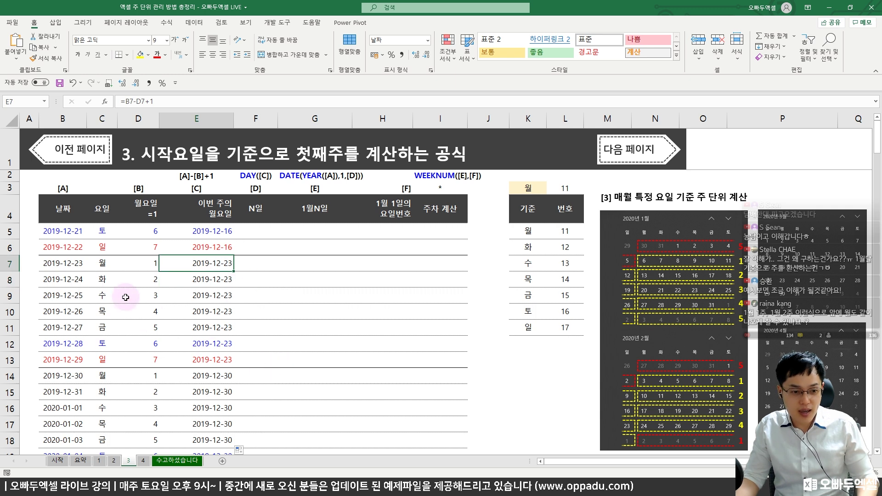
drag(69, 262, 211, 263)
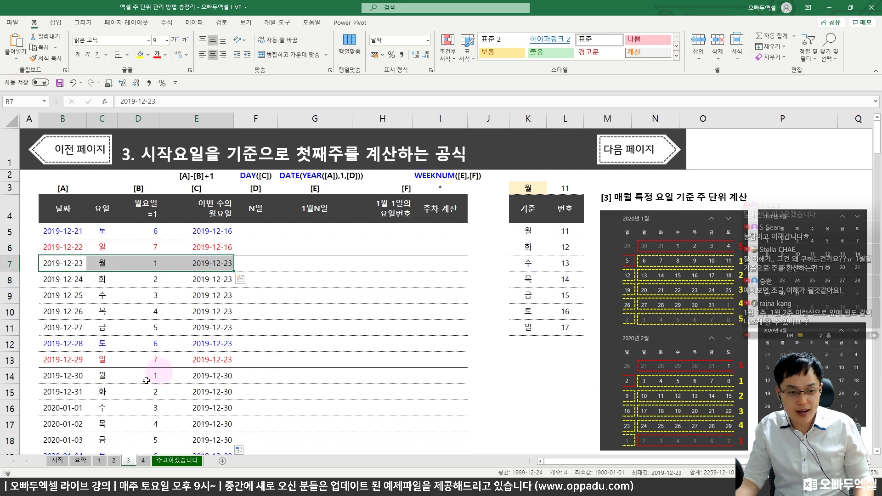
ctrl+drag(69, 375, 177, 374)
scroll(175, 375, down, 3)
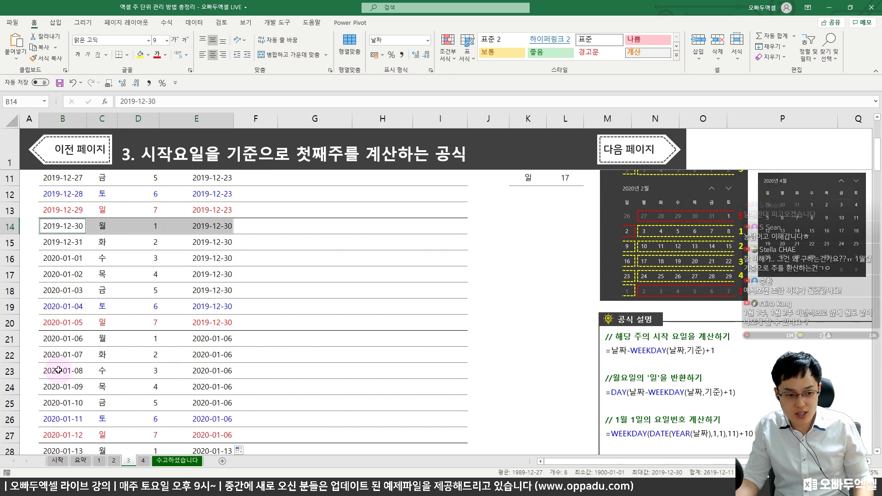
drag(69, 226, 198, 226)
ctrl+drag(81, 337, 220, 338)
scroll(221, 338, down, 2)
ctrl+drag(57, 355, 187, 355)
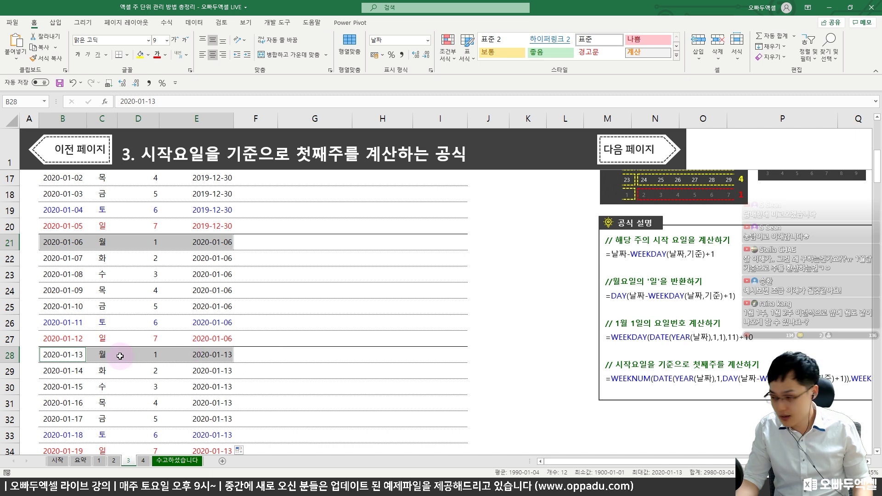
scroll(120, 356, up, 5)
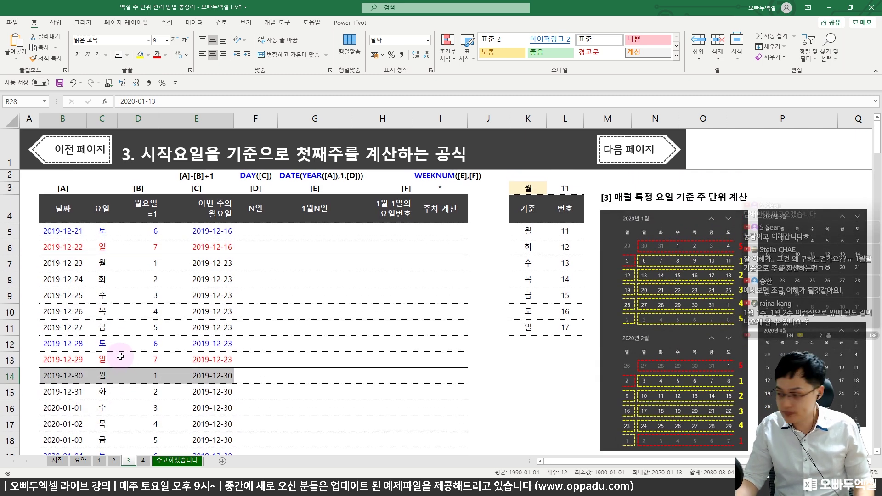
Step: Select the computed Mondays in E5:E7 and circle February 7 and February 3 on the calendar
drag(213, 231, 220, 281)
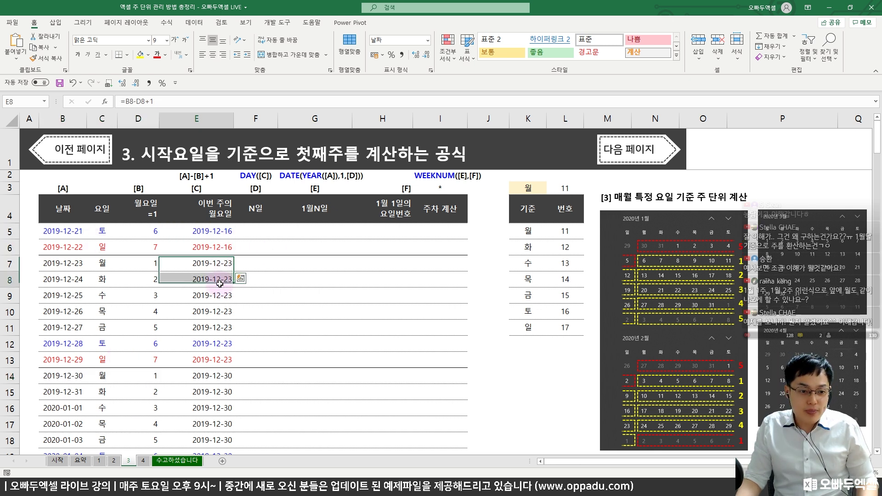
click(237, 309)
click(214, 310)
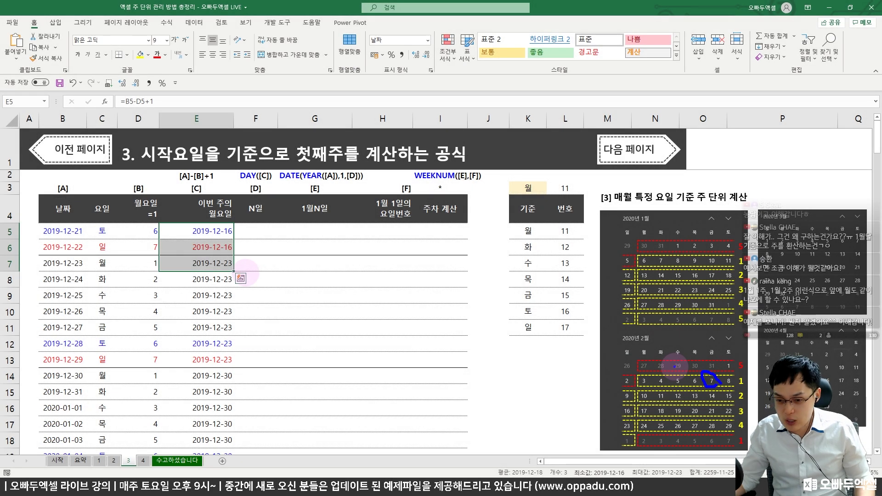
mouse_move(643, 374)
mouse_down()
mouse_move(638, 388)
mouse_move(653, 390)
mouse_up()
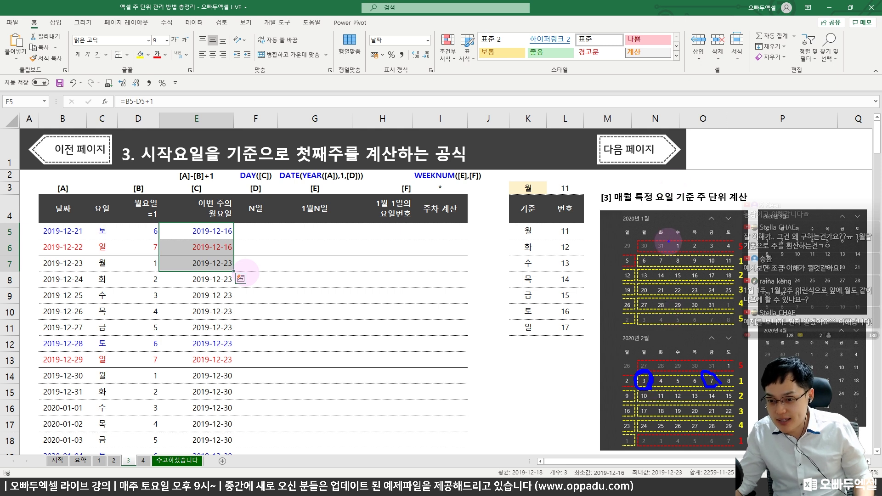
Step: Draw boxes around January 1–4, 5–7, 8–11 and 12–14 on the January calendar
mouse_move(672, 240)
mouse_down()
mouse_move(702, 256)
mouse_move(737, 254)
mouse_up()
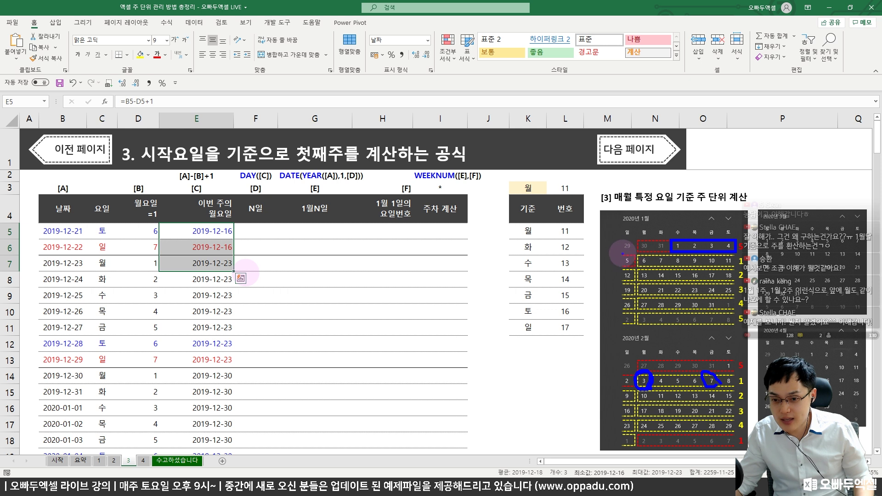
mouse_move(619, 254)
mouse_down()
mouse_move(661, 265)
mouse_move(738, 266)
mouse_up()
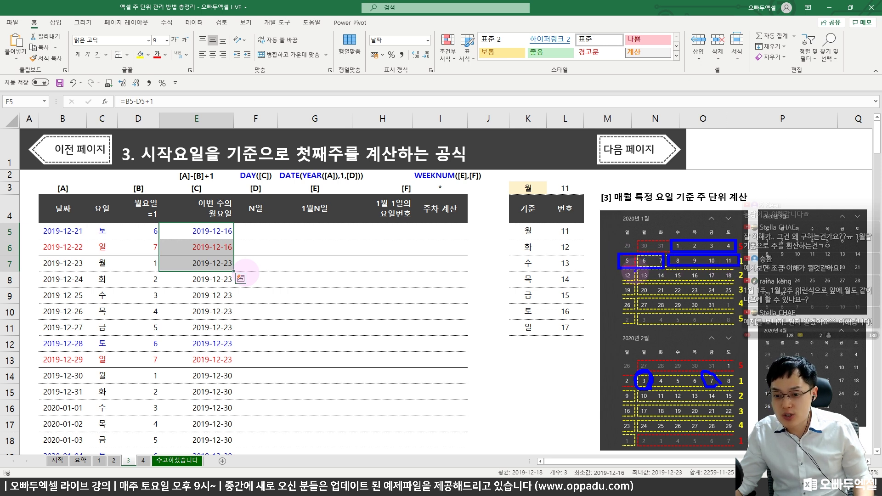
drag(616, 268, 665, 285)
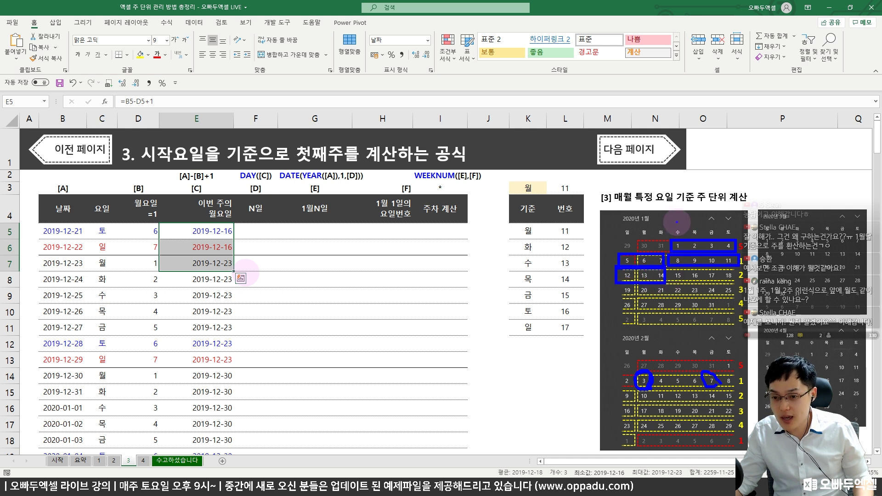
Step: Write 1~7 above the January calendar, link February 3 to January 5, circle 30 in E14, and clear the annotations
drag(679, 226, 699, 211)
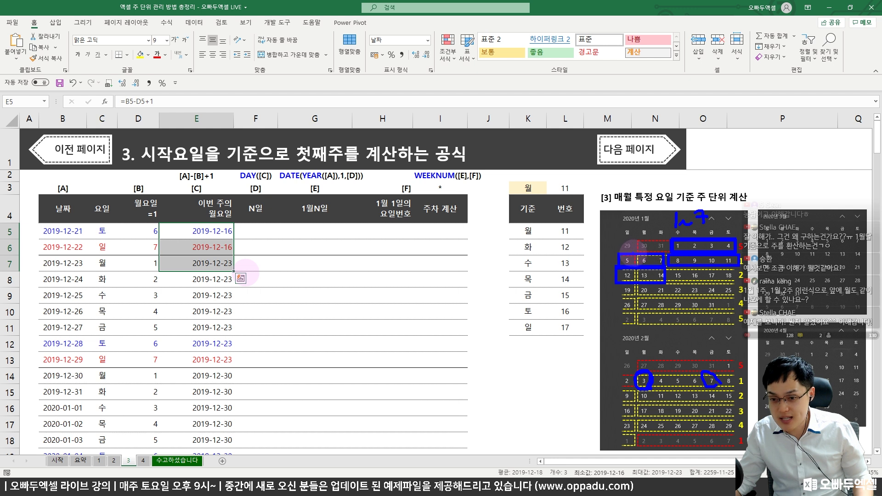
drag(615, 252, 660, 270)
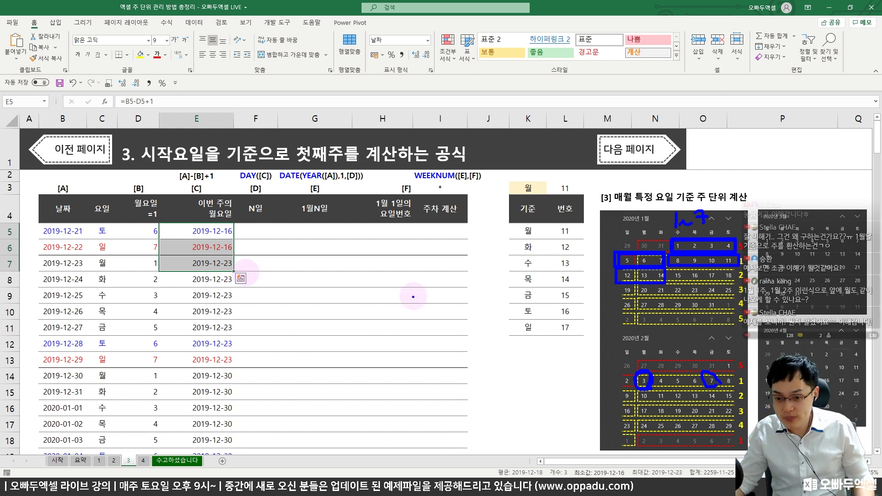
mouse_move(636, 380)
mouse_down()
mouse_move(582, 308)
mouse_move(622, 257)
mouse_up()
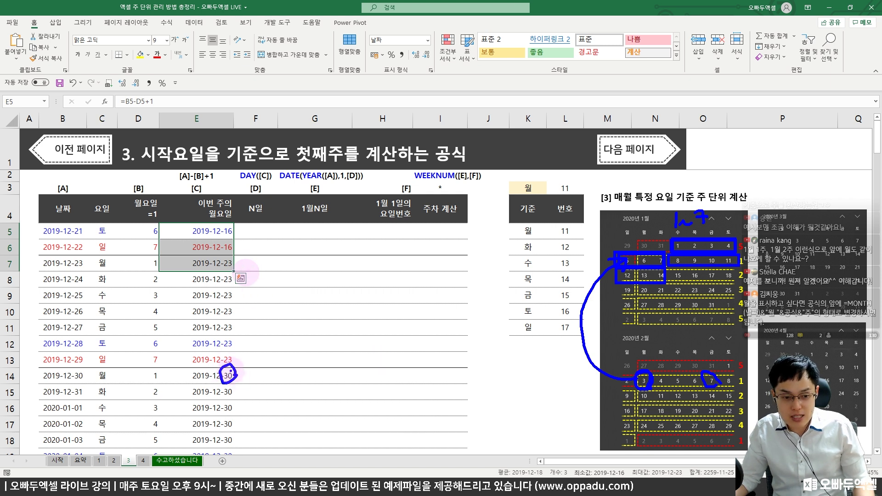
key(e)
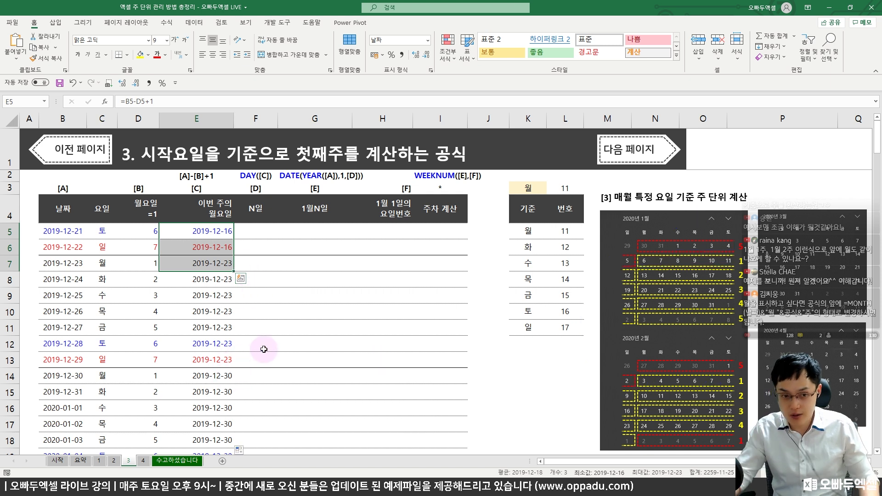
Step: Enter =DAY(E5) in F5 and fill it down the N일 column
click(260, 234)
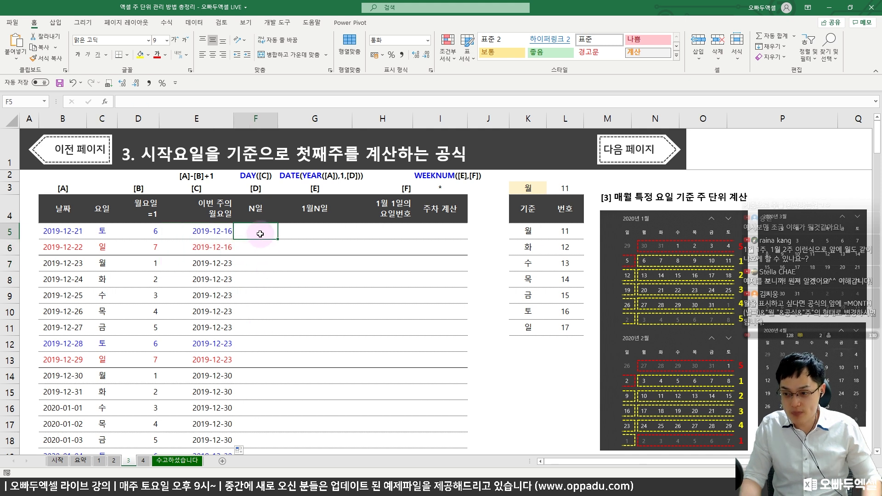
text(=day(e5))
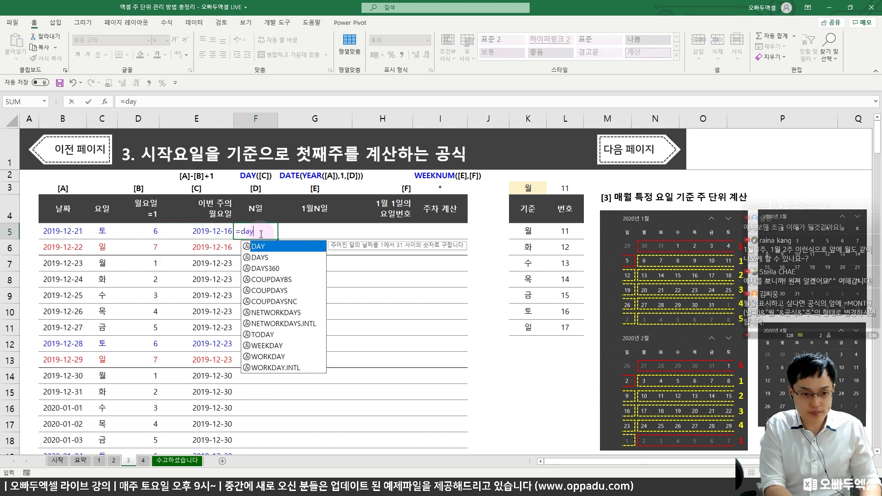
key(ctrl+Return)
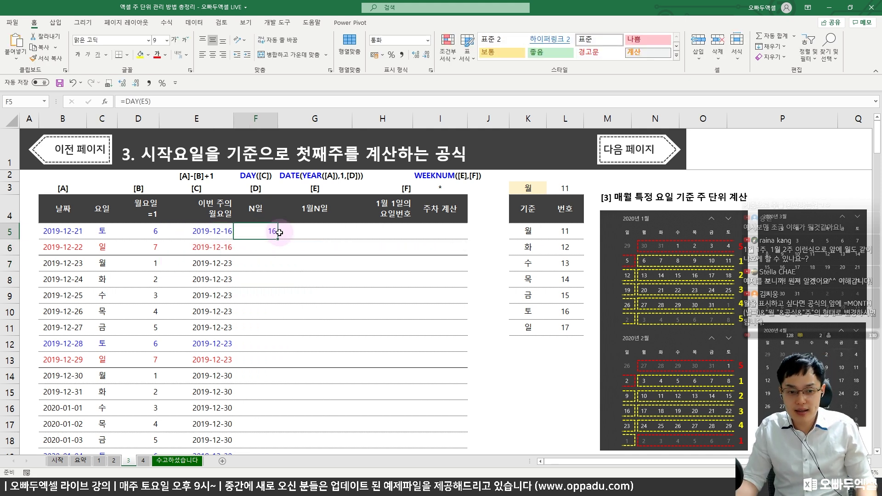
double_click(278, 239)
drag(272, 231, 272, 298)
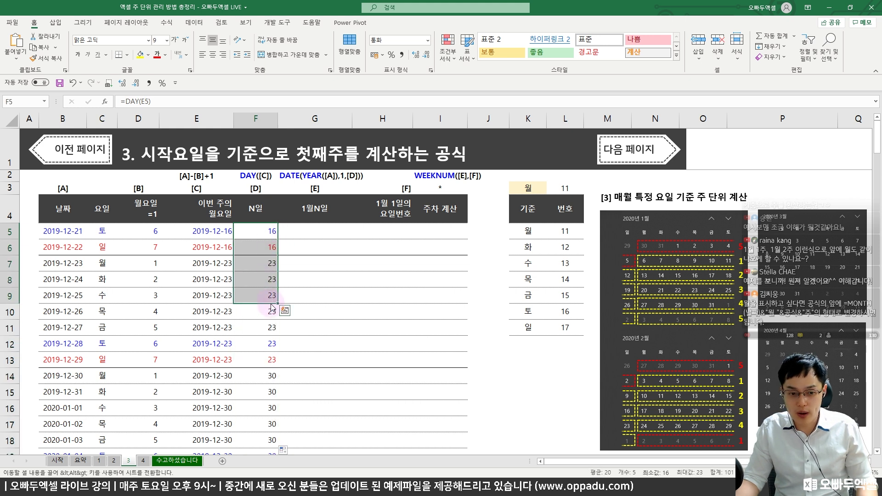
click(199, 241)
click(270, 235)
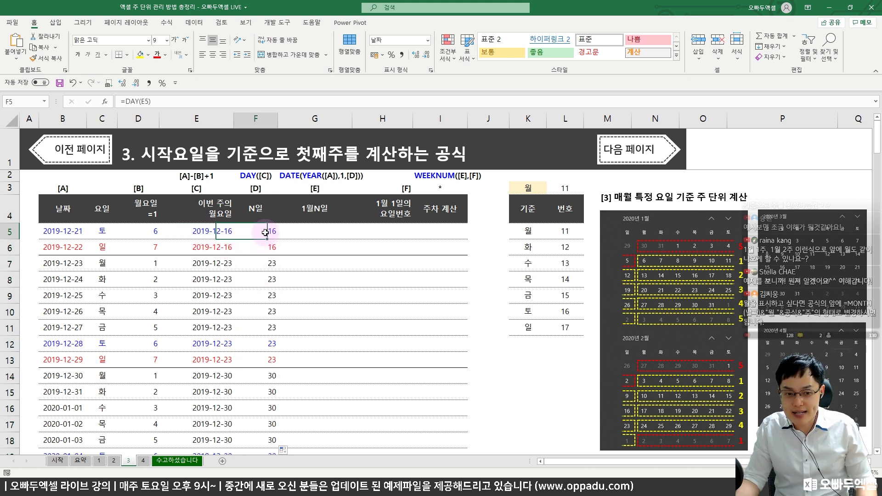
Step: Enter =DATE(YEAR(B5),1,F5) in G5 and fill it down the 1월N일 column
click(294, 230)
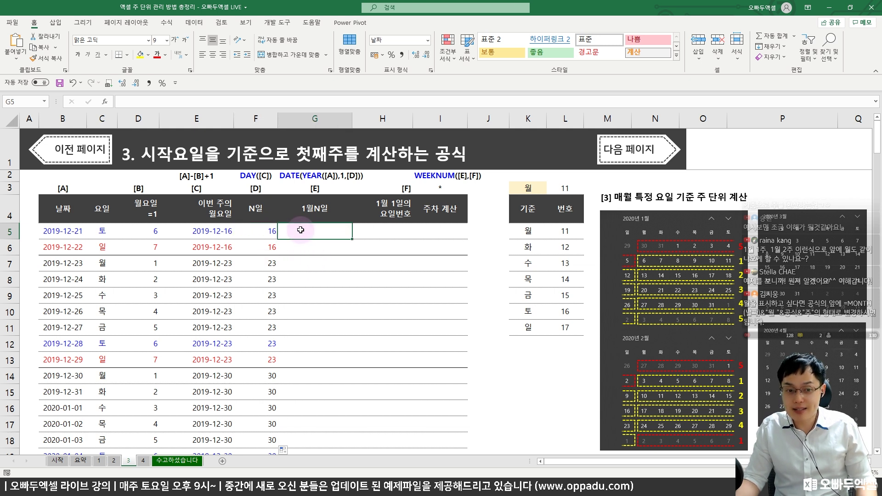
text(=date()
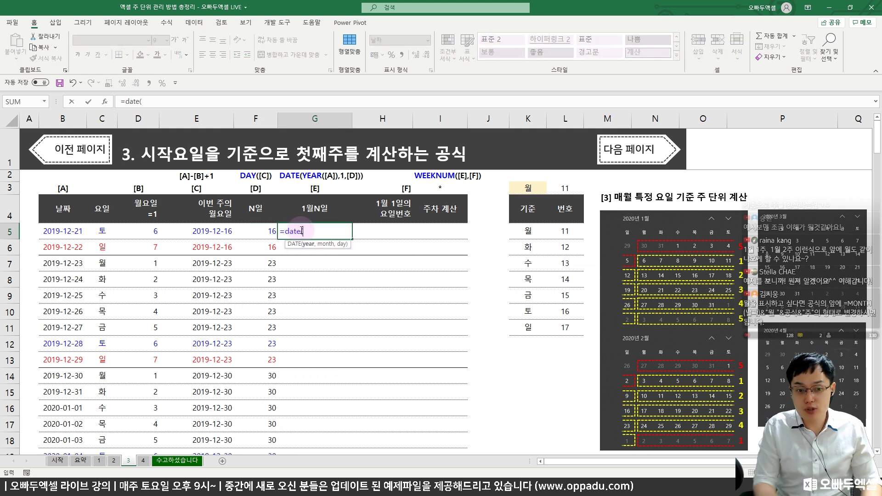
text(year()
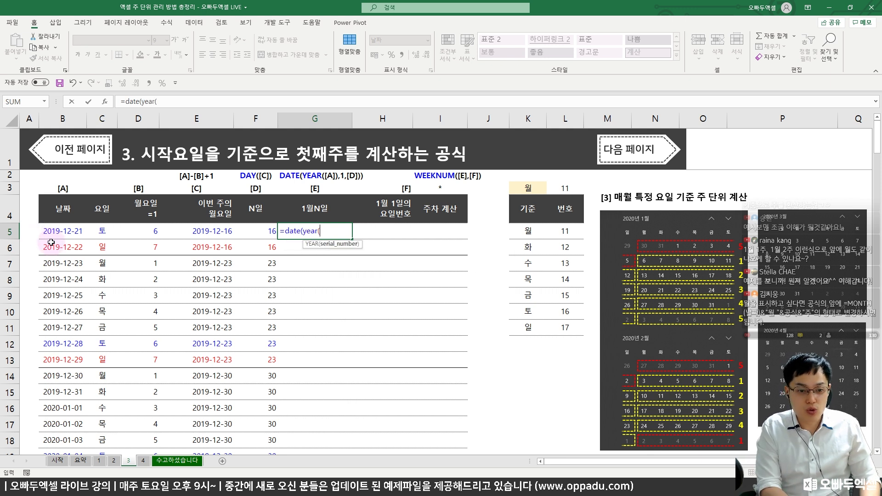
click(69, 230)
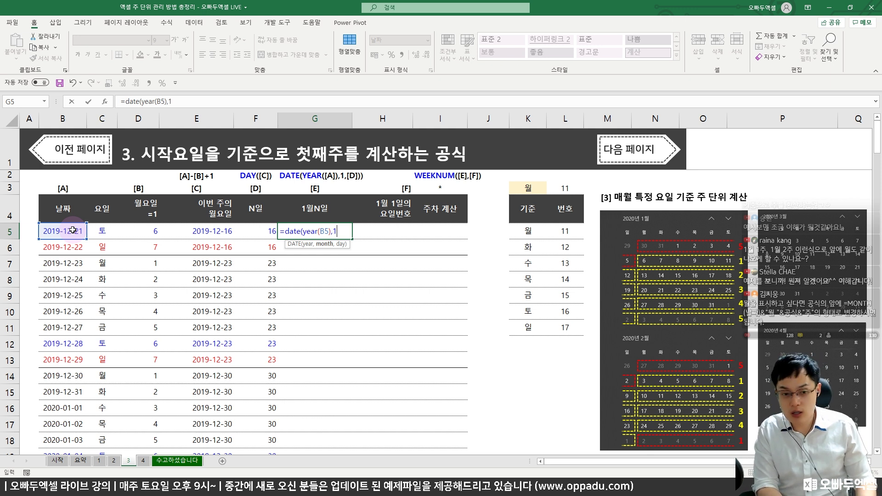
click(259, 231)
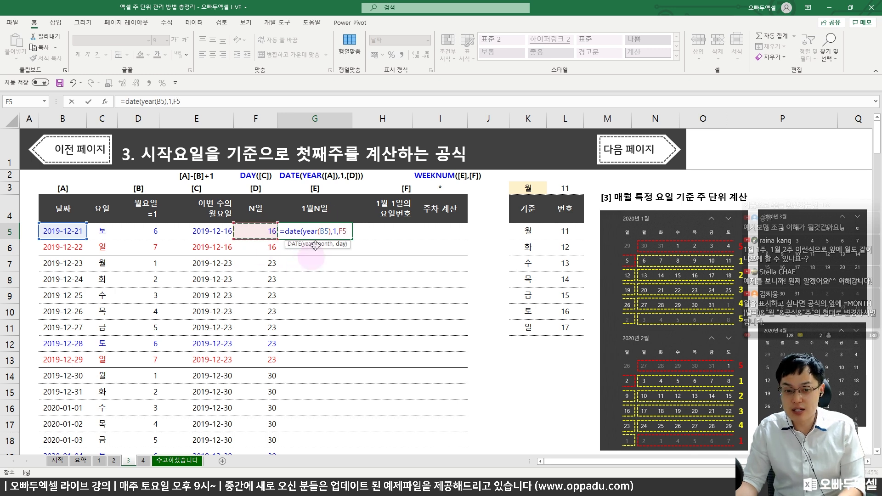
key(Return)
key(Return)
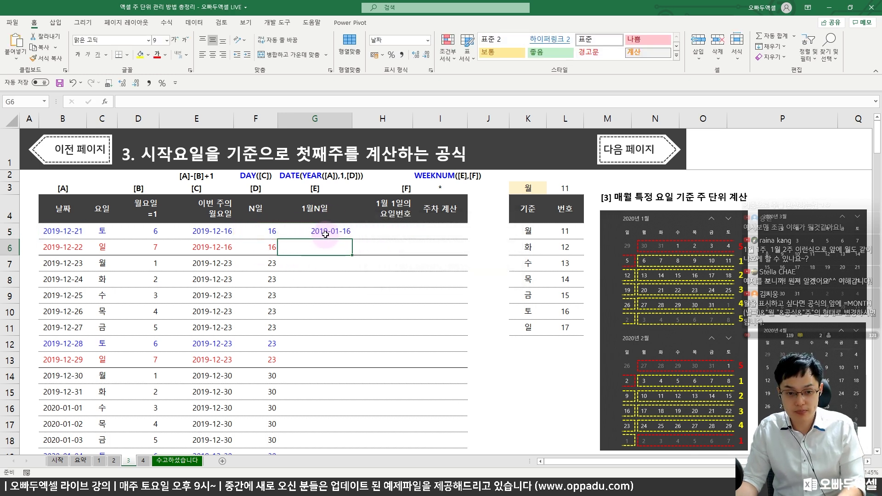
double_click(353, 240)
click(338, 275)
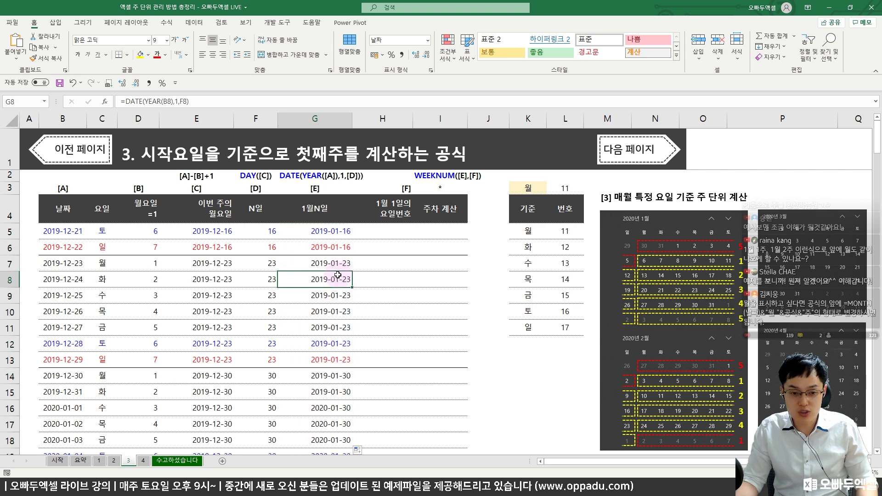
Step: Compare dates with their 1월N일 results by marking both columns in the 2019-12-21, 2020-01-06 and 2020-02-14 rows
drag(35, 221, 95, 238)
mouse_move(342, 236)
mouse_down()
mouse_move(299, 236)
mouse_move(352, 220)
mouse_move(364, 232)
mouse_move(331, 239)
mouse_up()
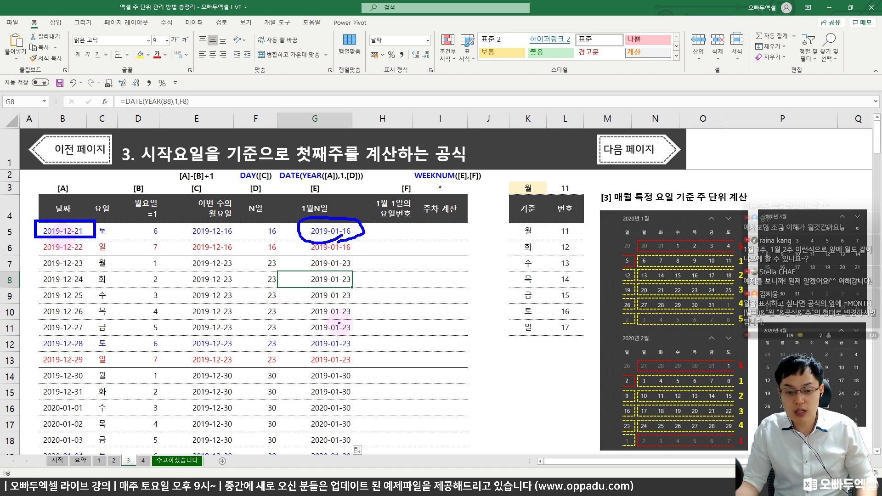
scroll(341, 343, down, 4)
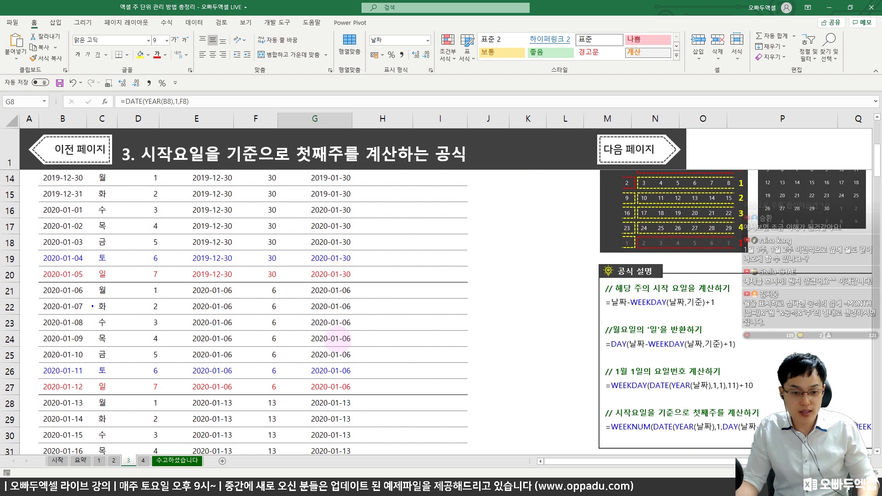
drag(38, 280, 94, 294)
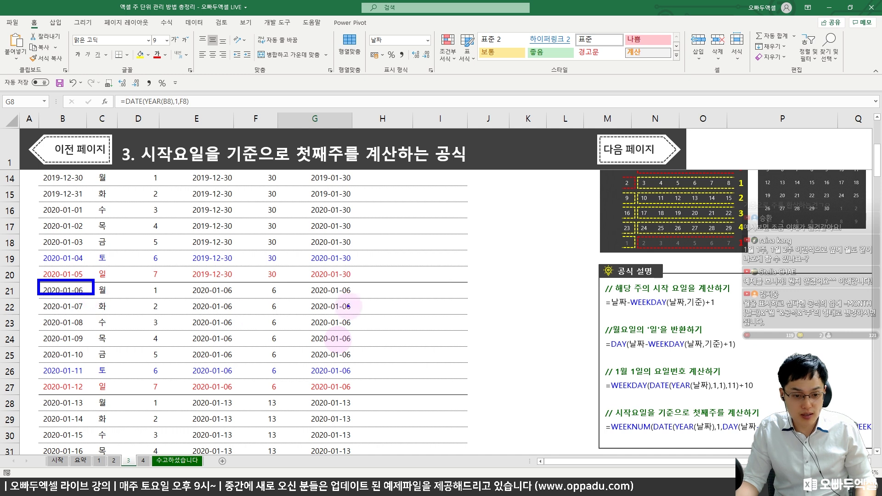
mouse_move(353, 297)
mouse_down()
mouse_move(310, 298)
mouse_move(361, 287)
mouse_move(317, 308)
mouse_move(308, 269)
mouse_move(363, 288)
mouse_up()
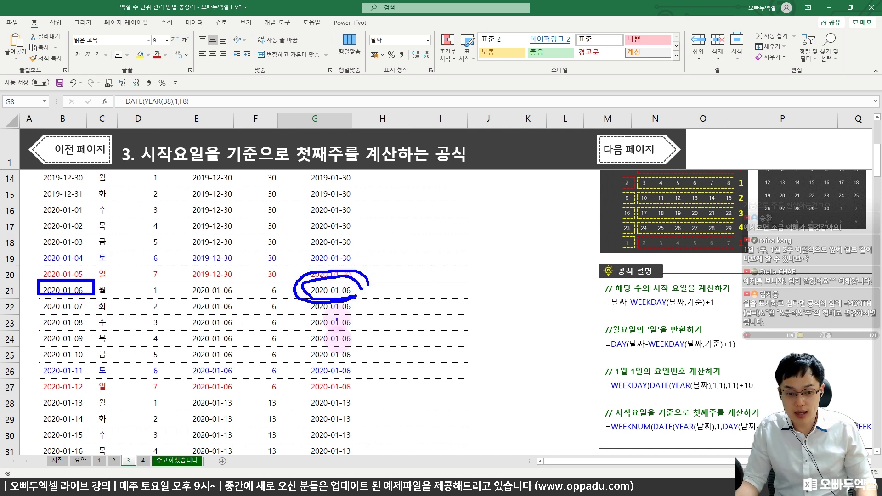
scroll(348, 356, down, 13)
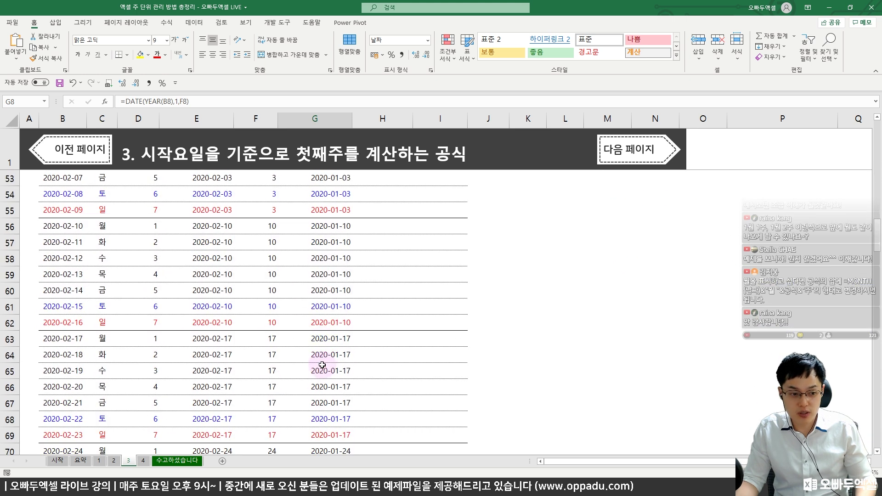
drag(38, 281, 90, 297)
mouse_move(355, 291)
mouse_down()
mouse_move(342, 304)
mouse_move(301, 281)
mouse_move(341, 281)
mouse_up()
scroll(395, 322, up, 16)
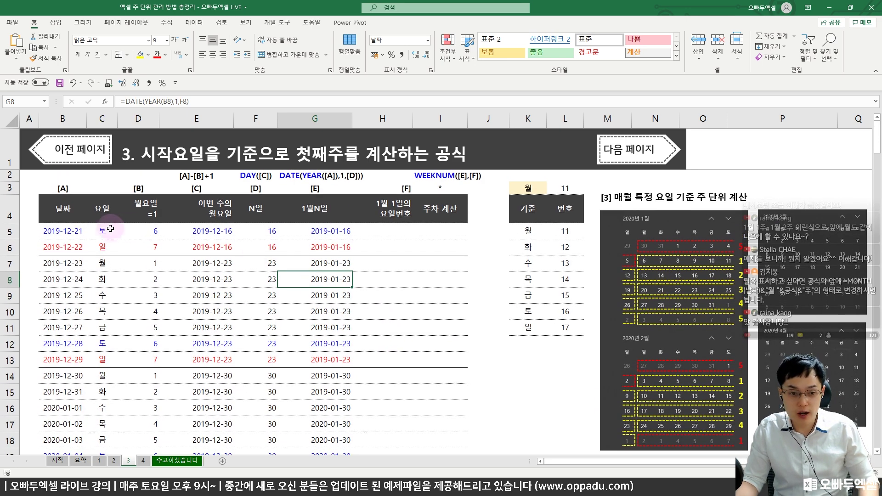
Step: Freeze the panes at cell B5 so that rows 1 to 4 and column A stay fixed
click(69, 230)
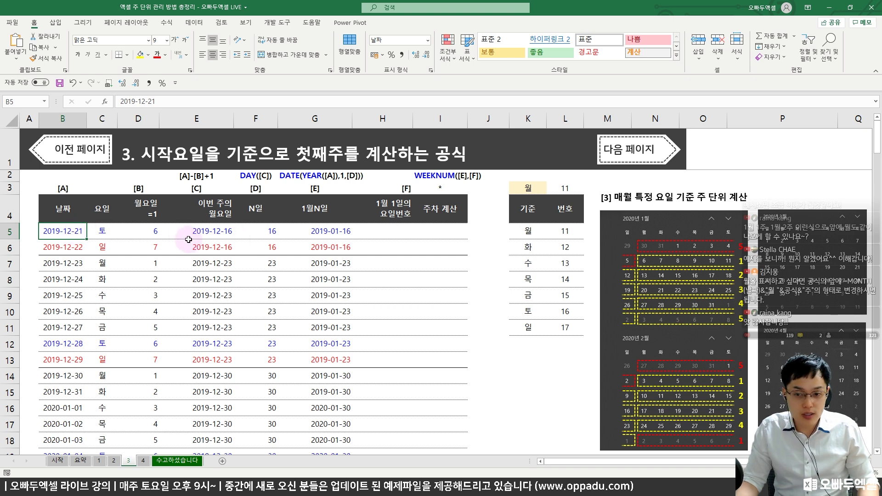
key(alt+w)
key(f)
key(f)
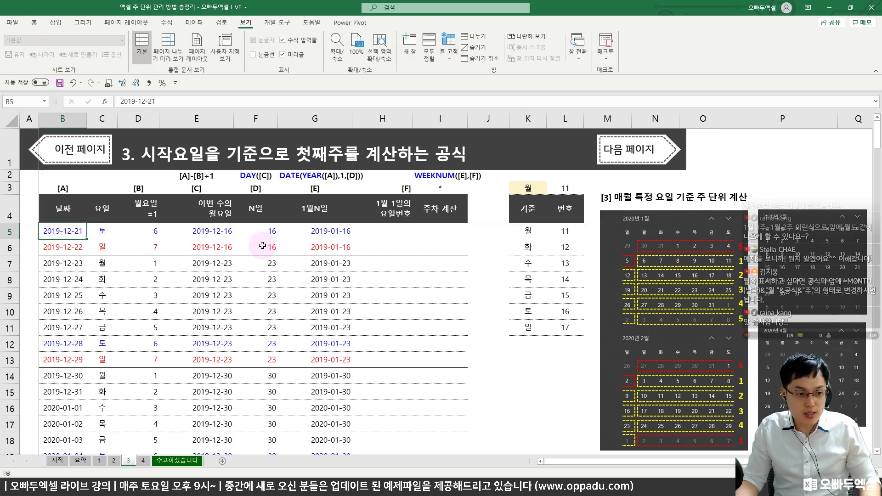
scroll(301, 289, down, 1)
scroll(340, 311, up, 1)
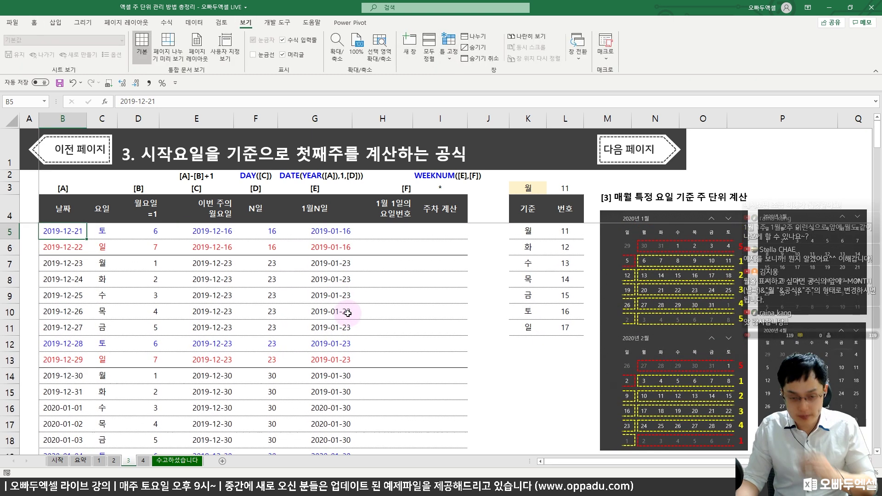
Step: Select H5, circle January 1 on the calendar and box the 기준–번호 table, clearing the annotations at the end
click(399, 230)
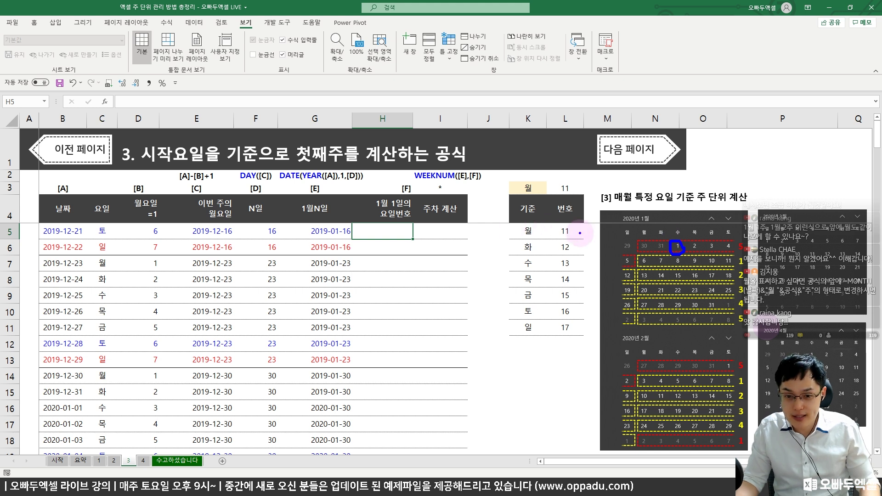
mouse_move(508, 194)
mouse_down()
mouse_move(549, 233)
mouse_move(589, 322)
mouse_move(587, 339)
mouse_up()
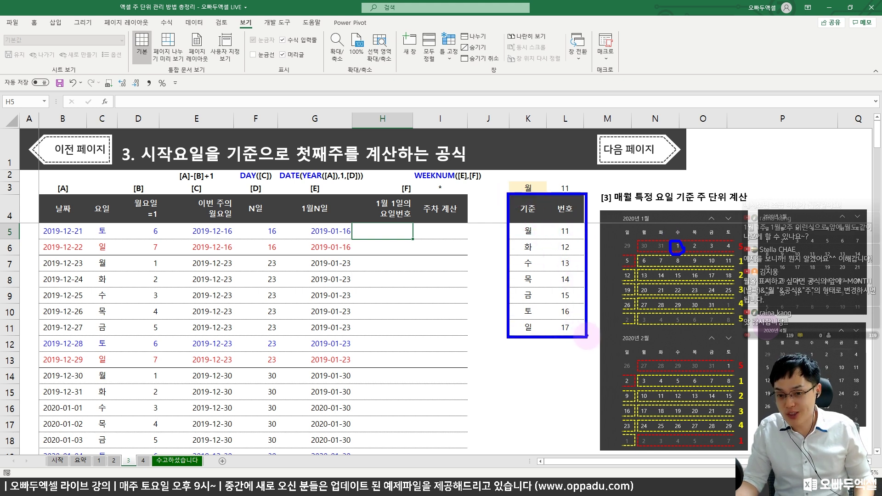
key(Escape)
text(=wee)
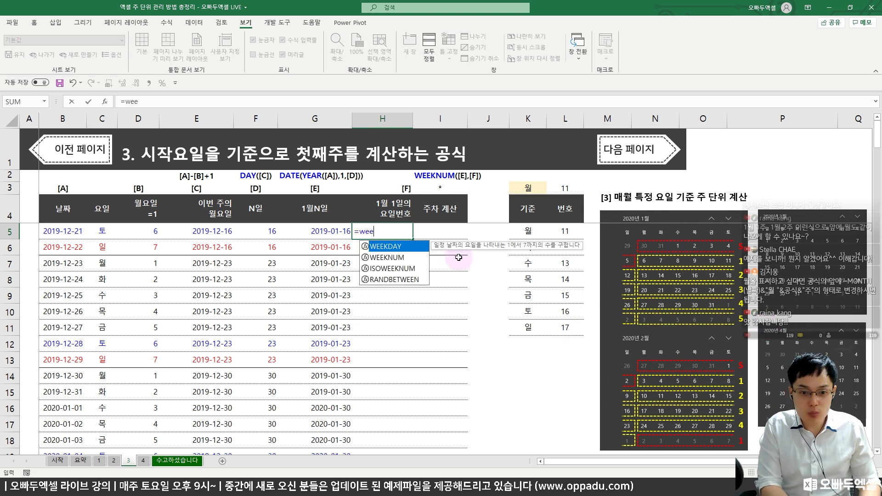
text(knum()
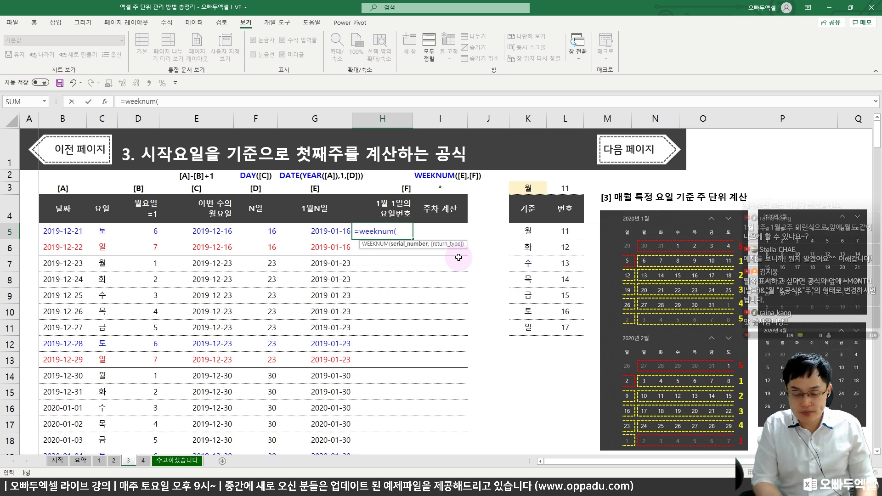
key(Escape)
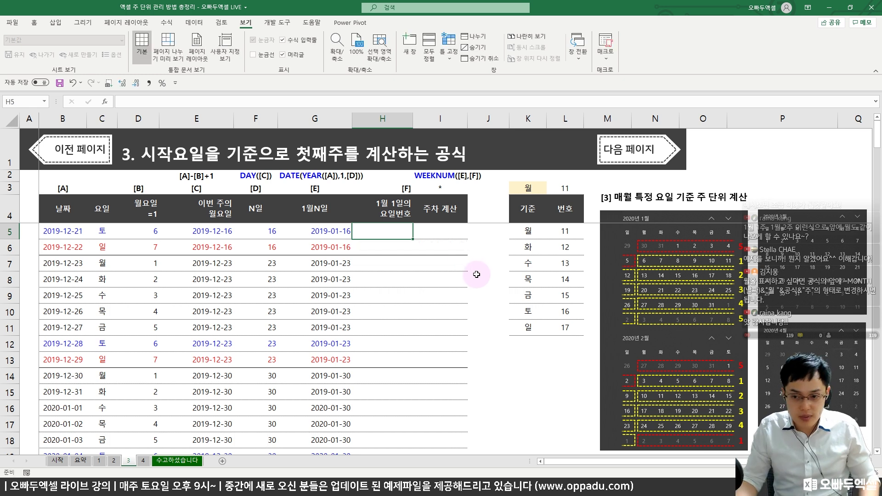
Step: Mark the 2020-01-01 row and enter =WEEKNUM(B16,13) in J16 to number weeks starting on Wednesday
scroll(477, 276, down, 2)
scroll(418, 276, down, 1)
drag(69, 311, 482, 310)
click(505, 314)
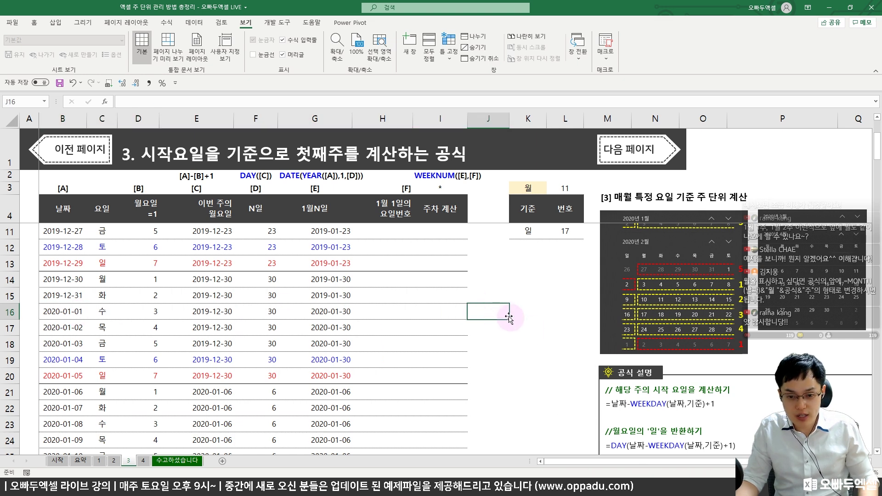
text(=weeknum()
click(62, 312)
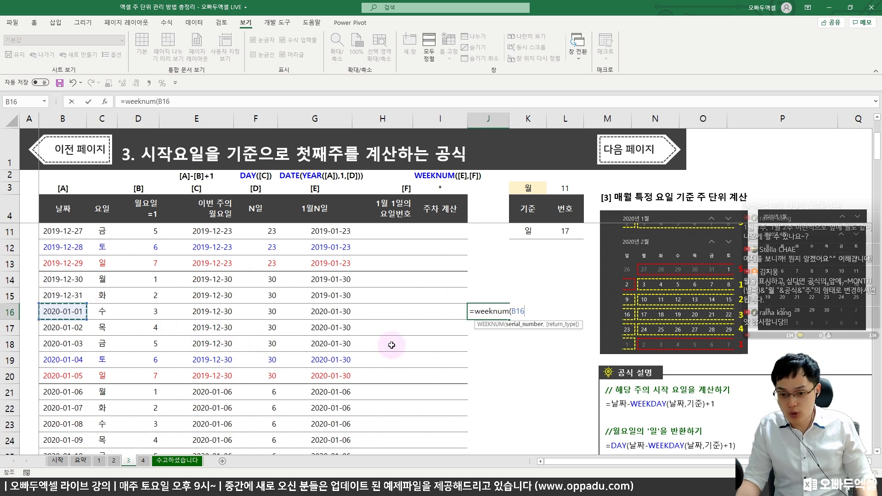
text(,)
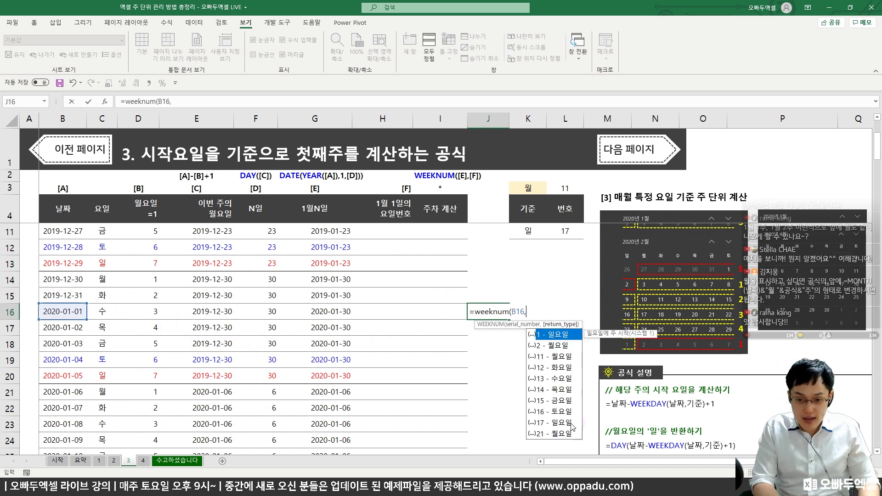
scroll(736, 294, up, 2)
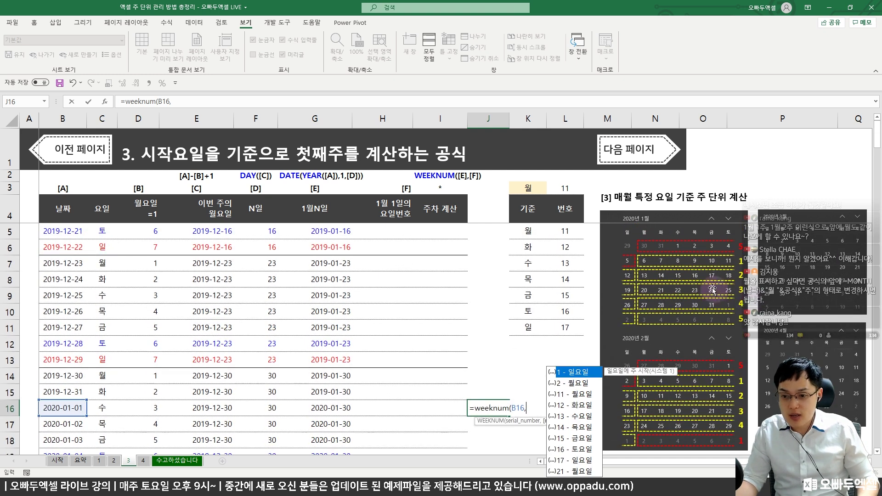
mouse_move(670, 240)
mouse_down()
mouse_move(683, 253)
mouse_move(675, 232)
mouse_move(662, 249)
mouse_move(680, 251)
mouse_up()
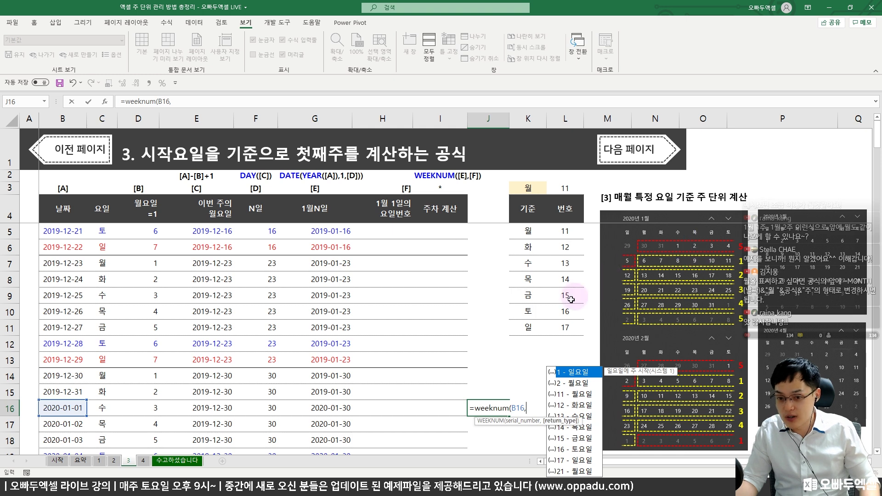
scroll(533, 365, down, 1)
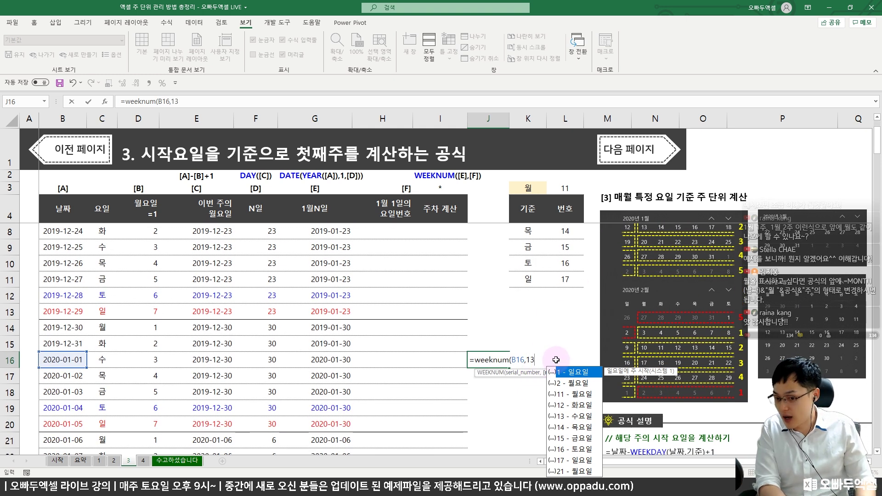
drag(463, 345, 537, 369)
text())
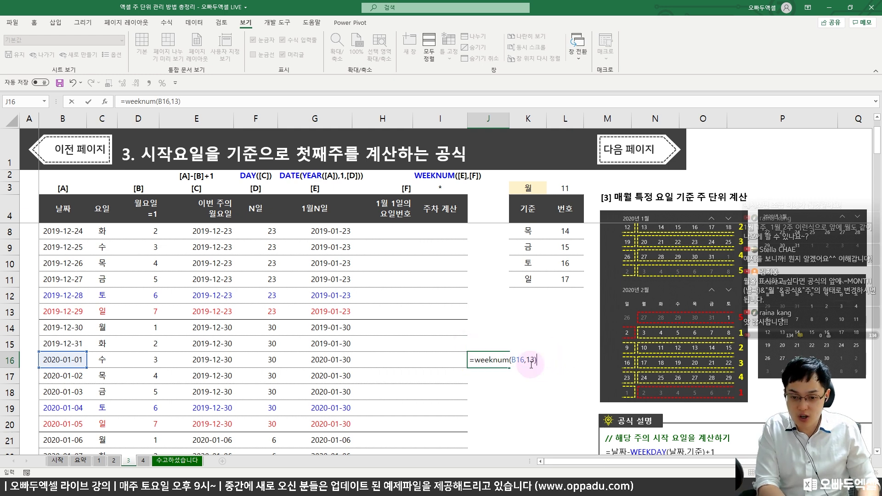
key(Return)
Step: Fill the WEEKNUM formula from J16 down column J to J32
scroll(497, 326, down, 1)
click(501, 311)
drag(509, 320, 504, 416)
scroll(504, 416, down, 1)
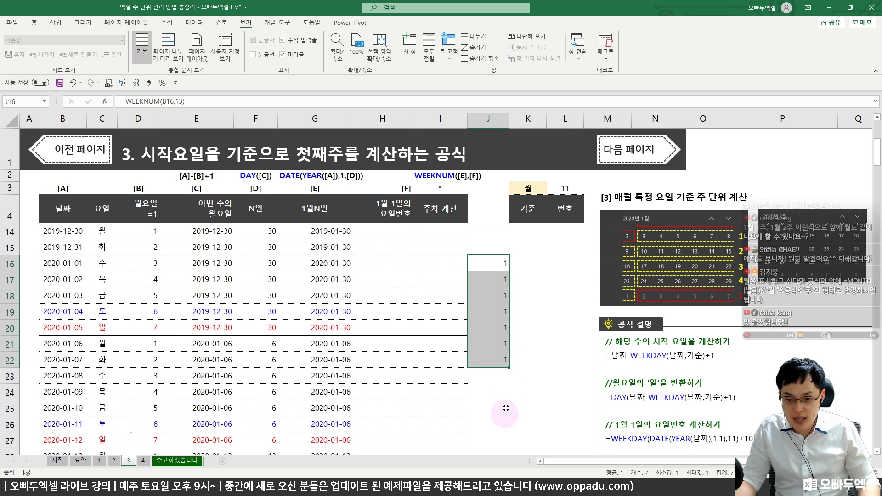
click(506, 363)
drag(507, 369, 507, 438)
scroll(508, 419, down, 1)
scroll(507, 439, down, 1)
scroll(492, 276, down, 1)
Step: Select the week results in J23:J29 and J30:J32, and extend the WEEKNUM formula further down column J
scroll(491, 262, up, 1)
drag(495, 278, 496, 376)
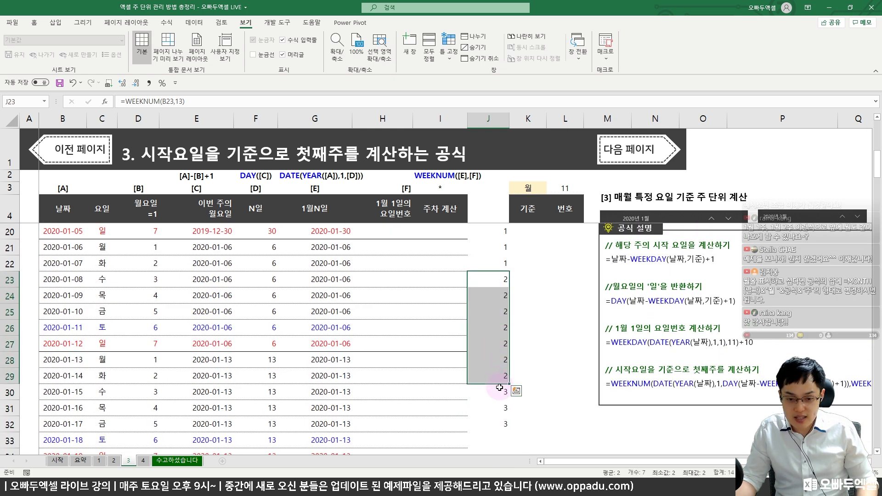
click(501, 394)
scroll(500, 394, down, 1)
drag(503, 376, 503, 345)
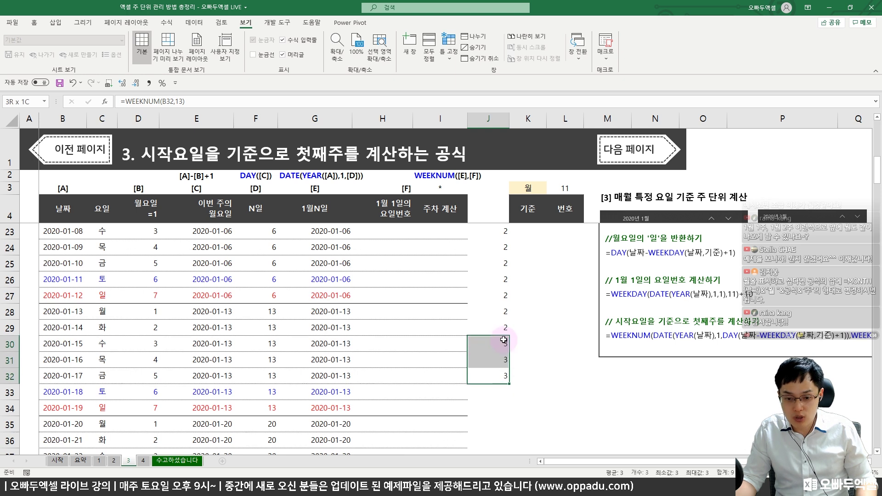
double_click(508, 387)
Step: Examine the WEEKNUM results in J16:J22 for the dates 2020-01-01 to 2020-01-07
scroll(510, 396, up, 5)
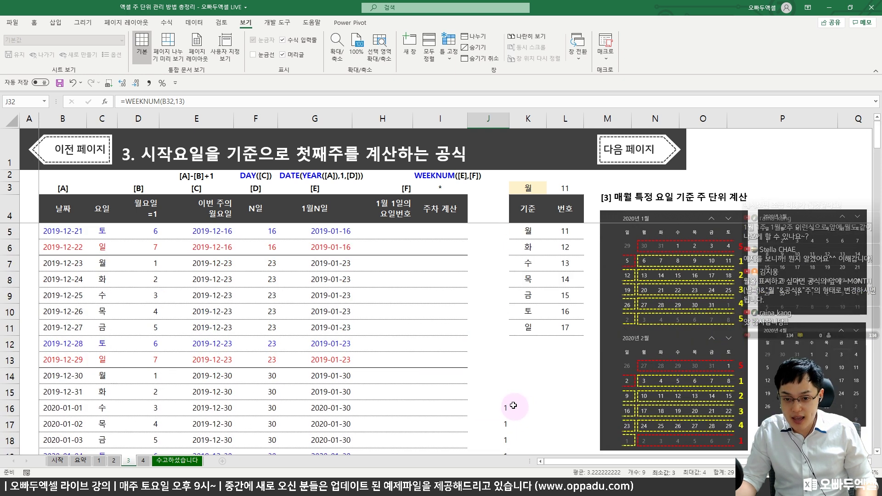
click(507, 360)
scroll(529, 322, down, 1)
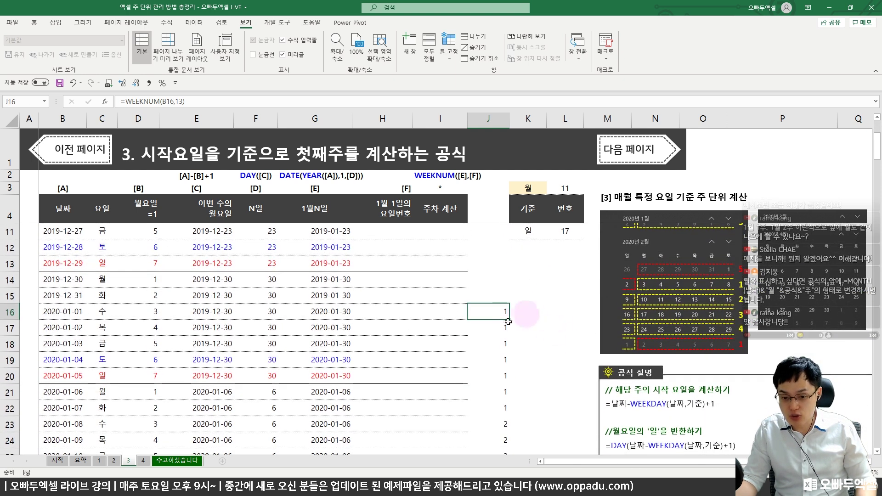
shift+click(507, 403)
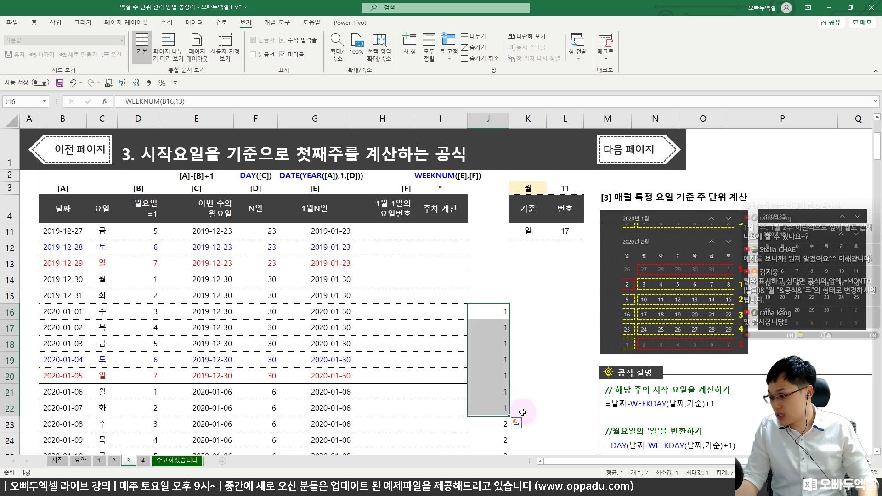
scroll(506, 404, down, 1)
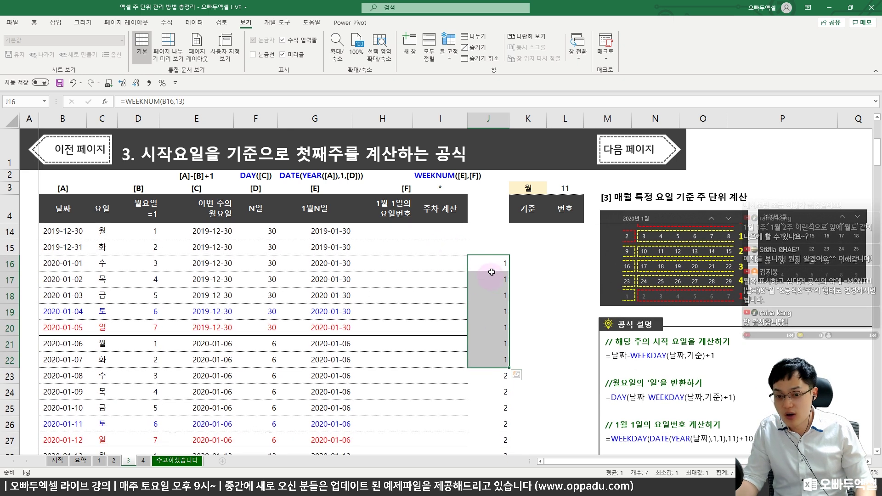
click(489, 312)
Step: Copy =WEEKDAY(DATE(YEAR(날짜),1,1),11)+10 from the 공식 설명 box into H5
scroll(597, 349, down, 1)
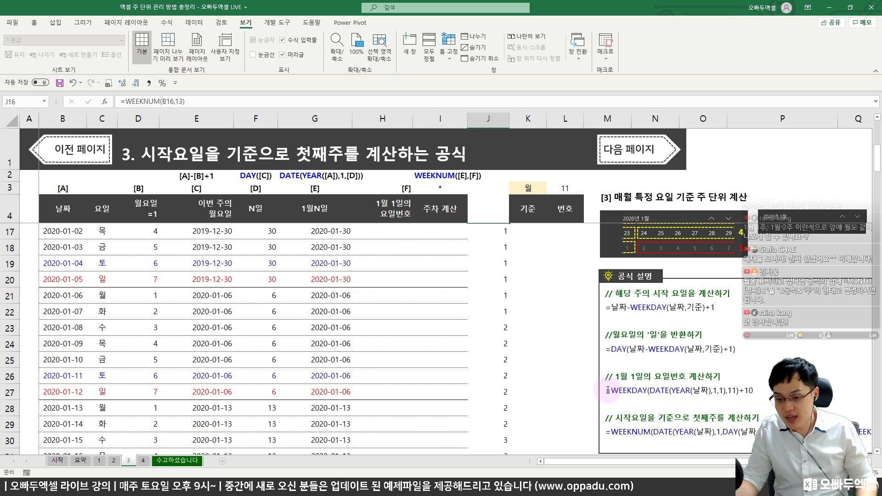
drag(608, 390, 683, 388)
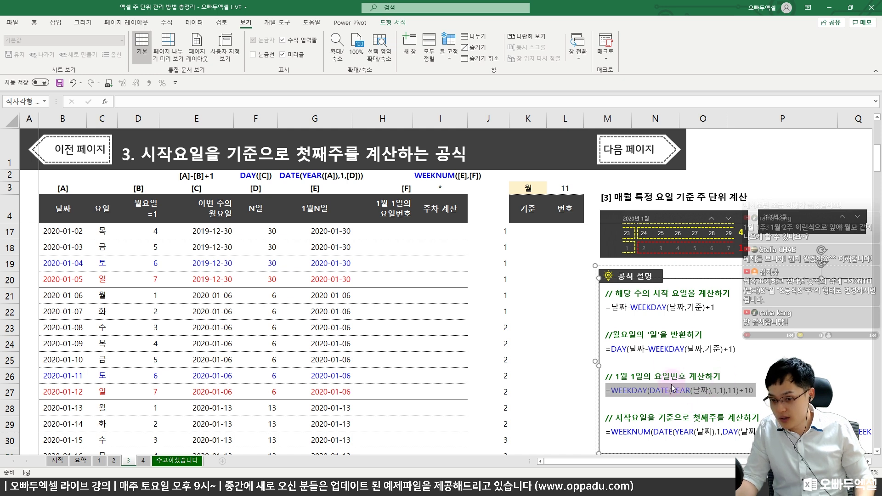
scroll(411, 279, up, 4)
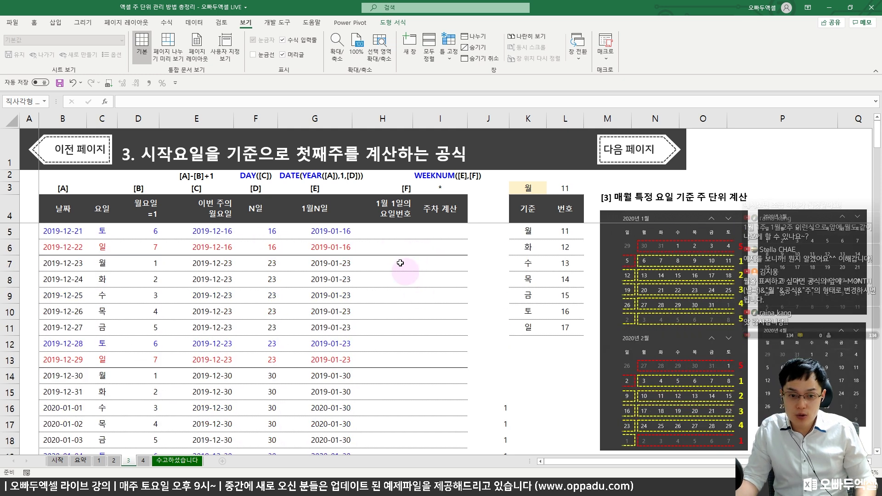
double_click(400, 232)
text(=WEEKDAY(DATE(YEAR(날짜),1,1),11)+10)
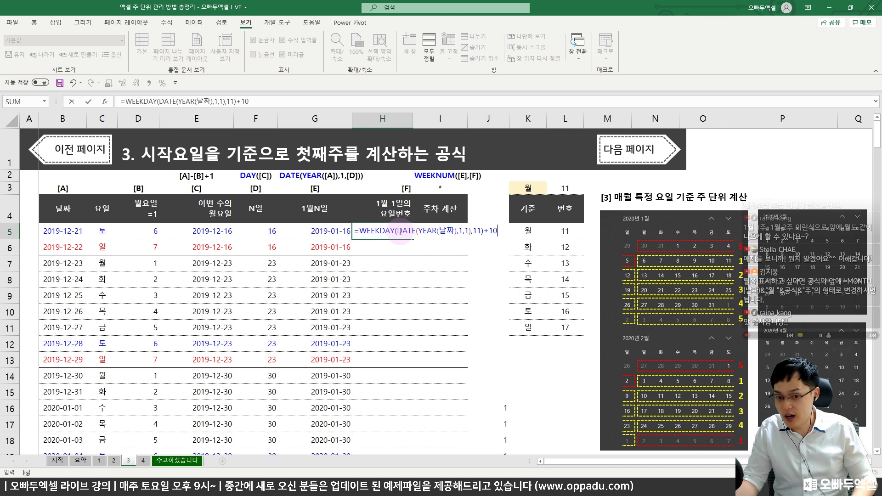
key(ctrl+Return)
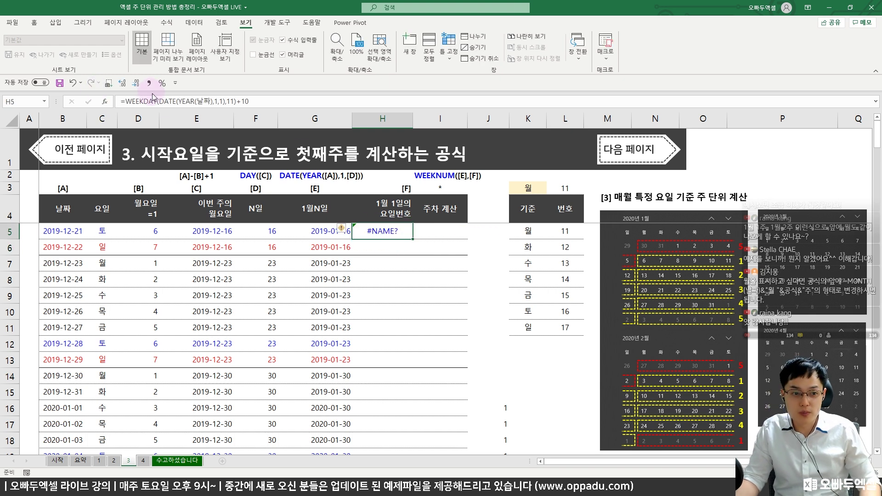
Step: Replace 날짜 with B5 in H5's formula and fill it down the 1월 1일의 요일번호 column
double_click(208, 101)
key(BackSpace)
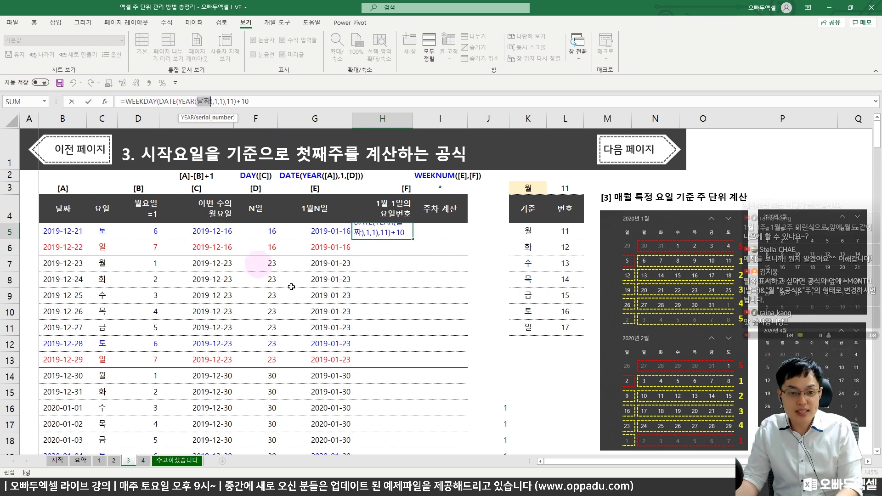
click(85, 233)
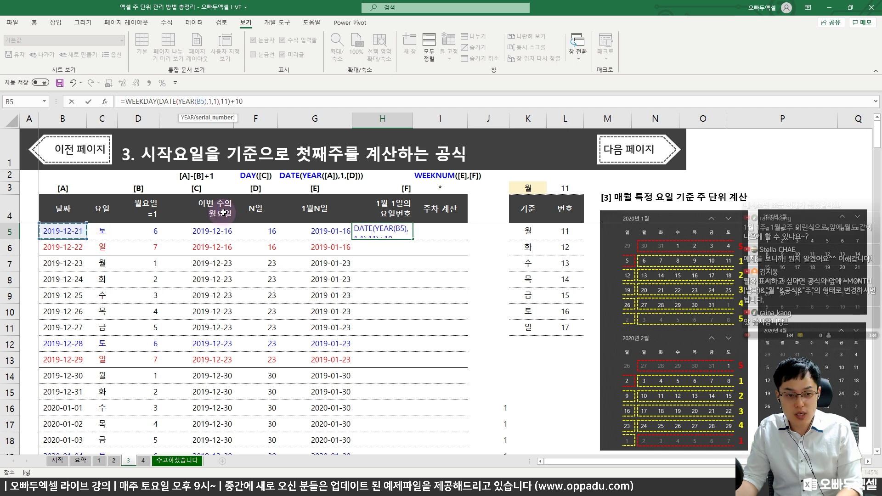
key(ctrl+Return)
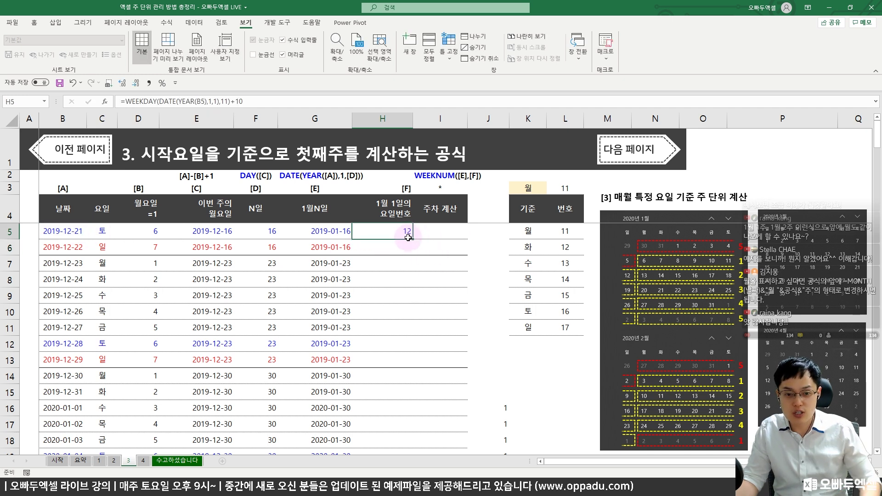
double_click(412, 239)
click(405, 264)
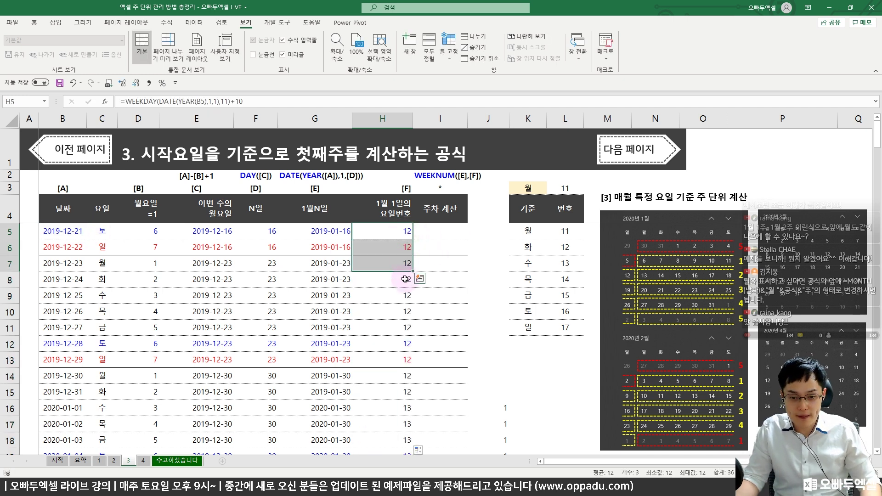
Step: Box the DATE(YEAR(B5),1,1) part of H5's formula and annotate beside its result, clearing the marks at the end
click(401, 231)
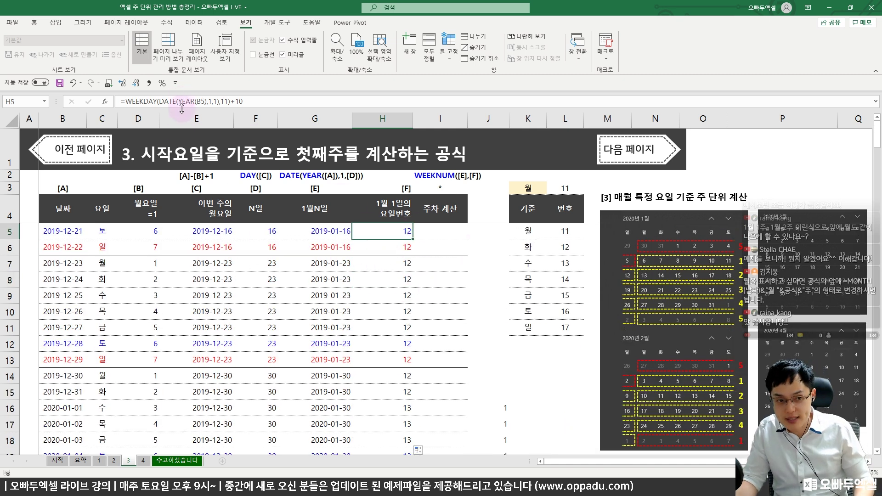
drag(157, 94, 212, 109)
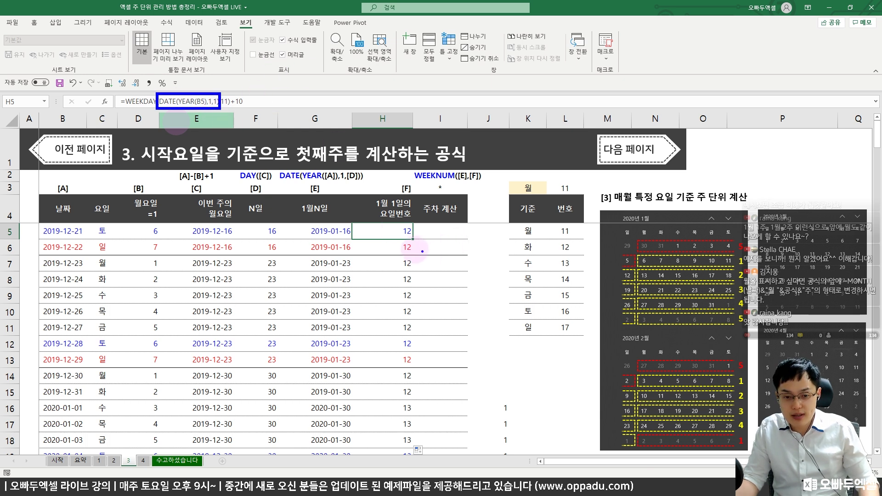
mouse_move(413, 237)
mouse_down()
mouse_move(404, 232)
mouse_move(442, 237)
mouse_up()
drag(444, 220, 448, 239)
key(Escape)
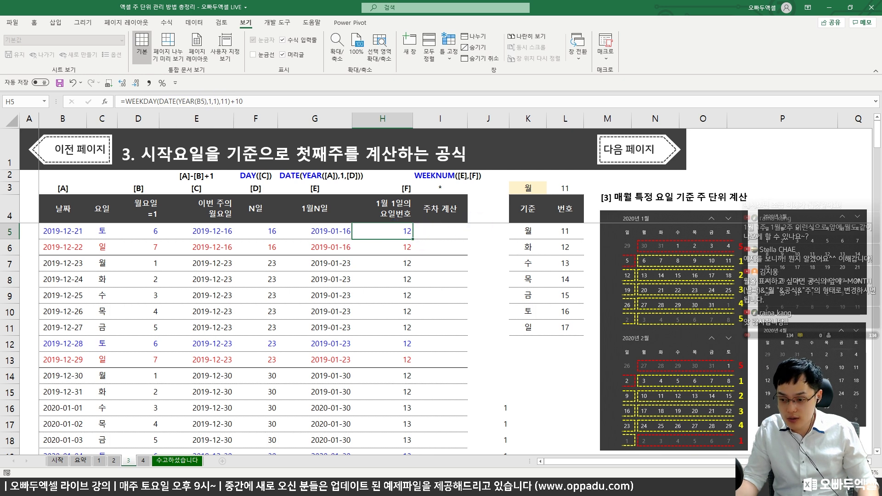
Step: Open the system calendar at January 2019, mark the weekday of January 1, and close the calendar
click(859, 488)
click(763, 204)
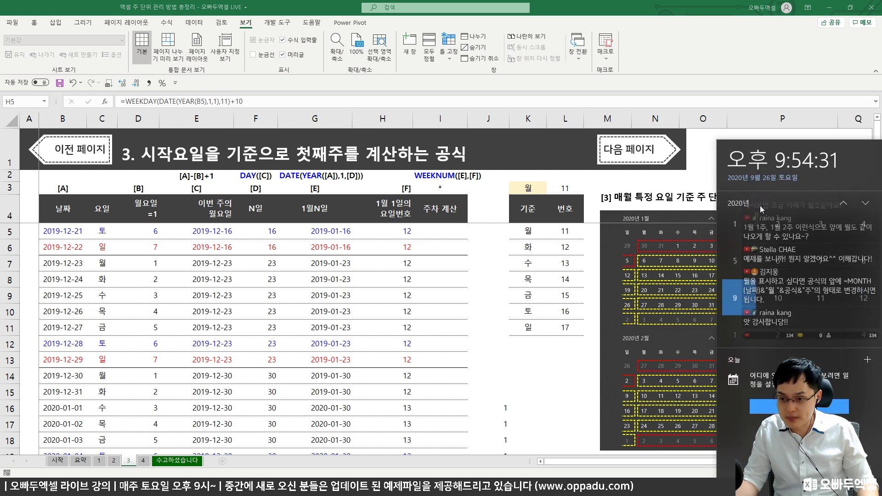
scroll(755, 234, up, 1)
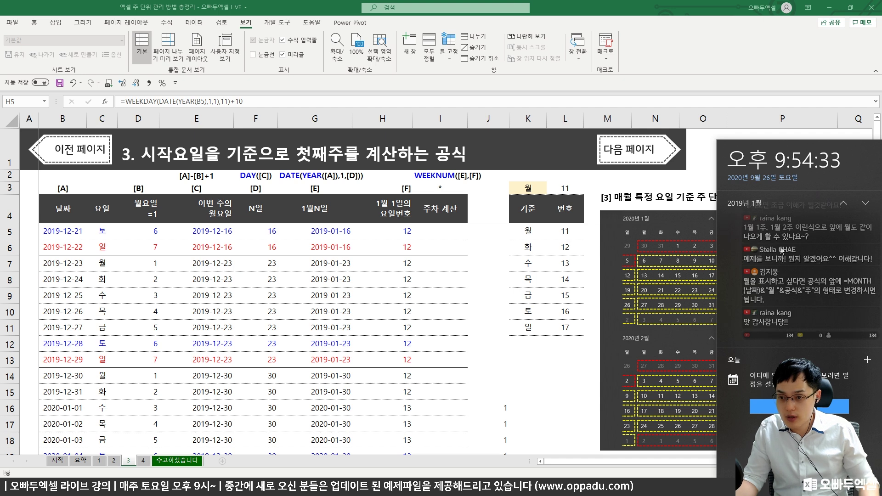
mouse_move(762, 214)
mouse_down()
mouse_move(788, 248)
mouse_move(798, 177)
mouse_up()
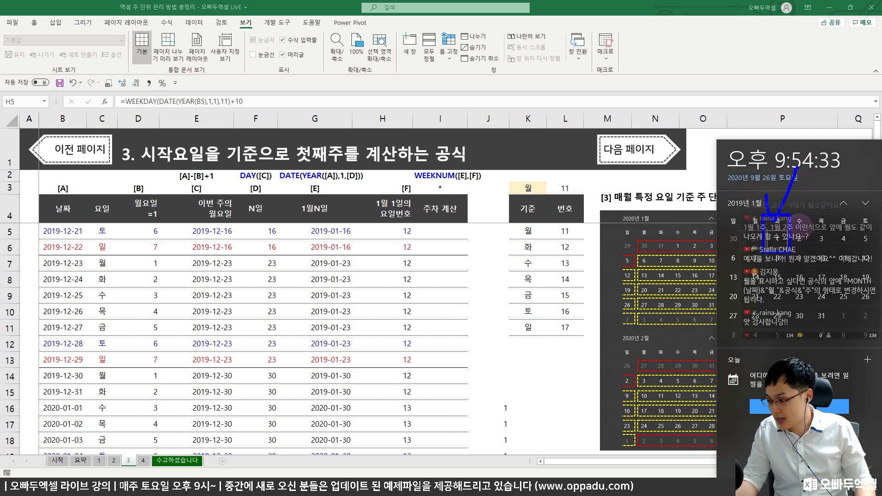
click(357, 169)
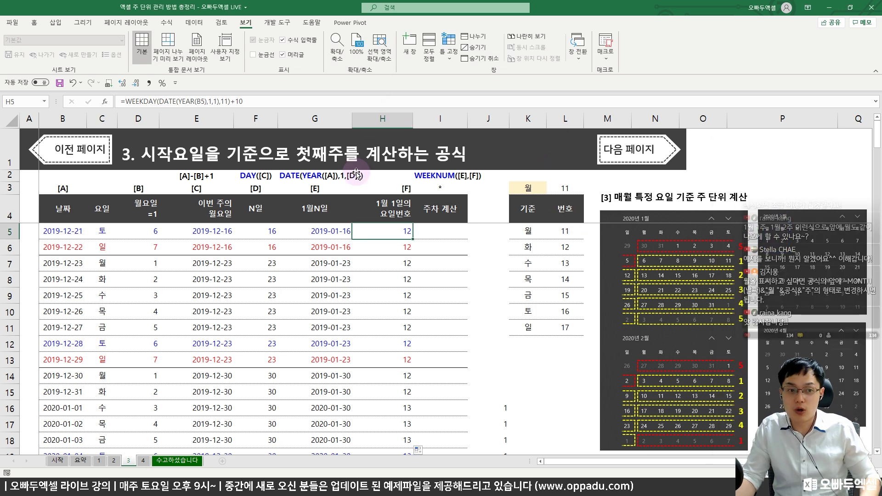
Step: Box WEEKDAY, its DATE argument and its type argument 11 in H5's formula
drag(121, 92, 159, 110)
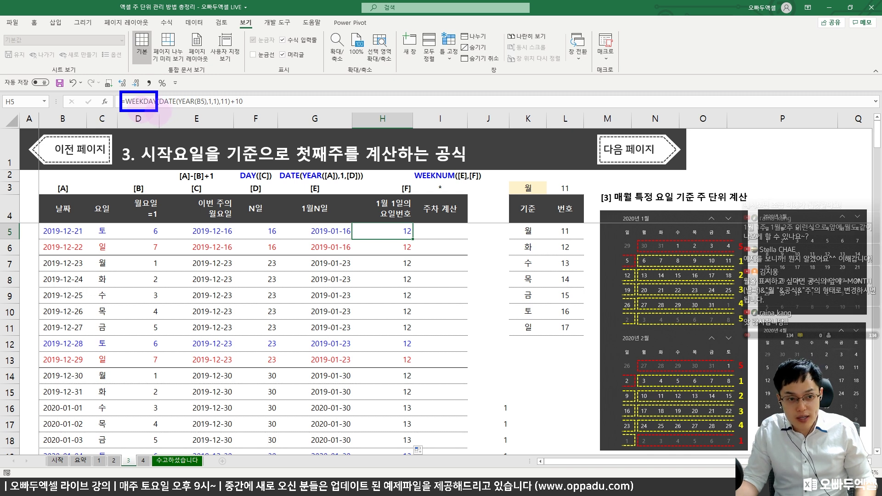
drag(196, 92, 221, 92)
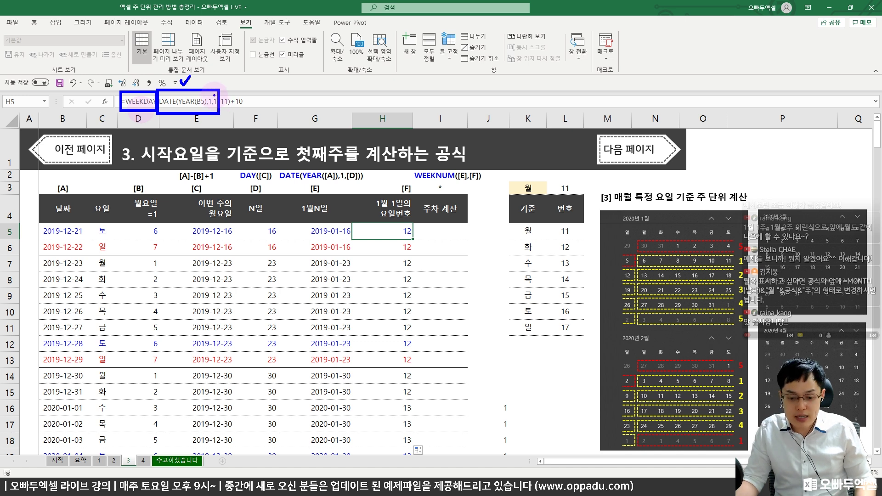
drag(218, 90, 233, 109)
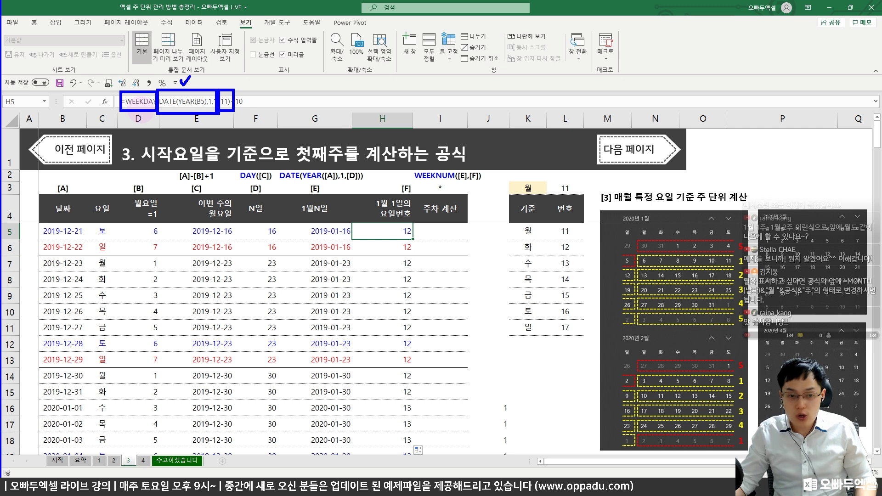
Step: Handwrite the 월 1 to 일 7 weekday numbering above H5's formula and a circled 수: 3 example below it
mouse_move(215, 45)
mouse_down()
mouse_move(220, 62)
mouse_move(229, 57)
mouse_up()
drag(221, 61, 235, 68)
mouse_move(248, 49)
mouse_down()
mouse_move(248, 62)
mouse_move(336, 46)
mouse_move(368, 65)
mouse_up()
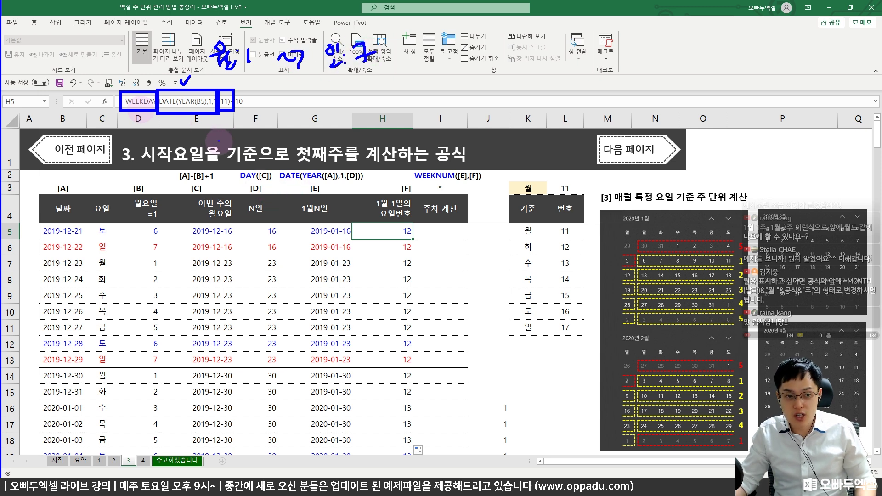
mouse_move(214, 139)
mouse_down()
mouse_move(275, 126)
mouse_move(262, 139)
mouse_move(270, 162)
mouse_up()
click(243, 134)
click(244, 125)
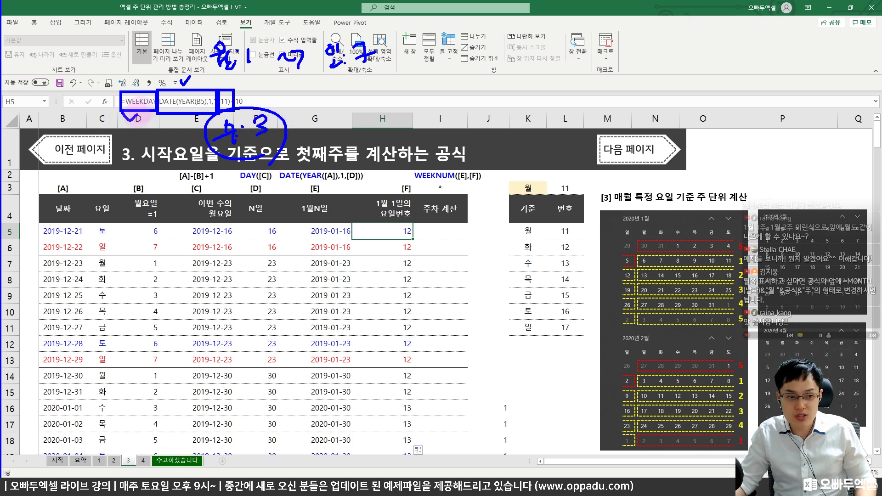
Step: Circle the +10 in H5's formula, handwrite the sum 13, link it to the circled 수 row of the 기준 table, and clear the marks
mouse_move(243, 85)
mouse_down()
mouse_move(232, 108)
mouse_move(251, 111)
mouse_move(218, 142)
mouse_move(268, 148)
mouse_move(285, 138)
mouse_move(298, 102)
mouse_move(322, 104)
mouse_move(368, 138)
mouse_move(356, 104)
mouse_move(415, 202)
mouse_move(514, 266)
mouse_up()
drag(496, 260, 513, 265)
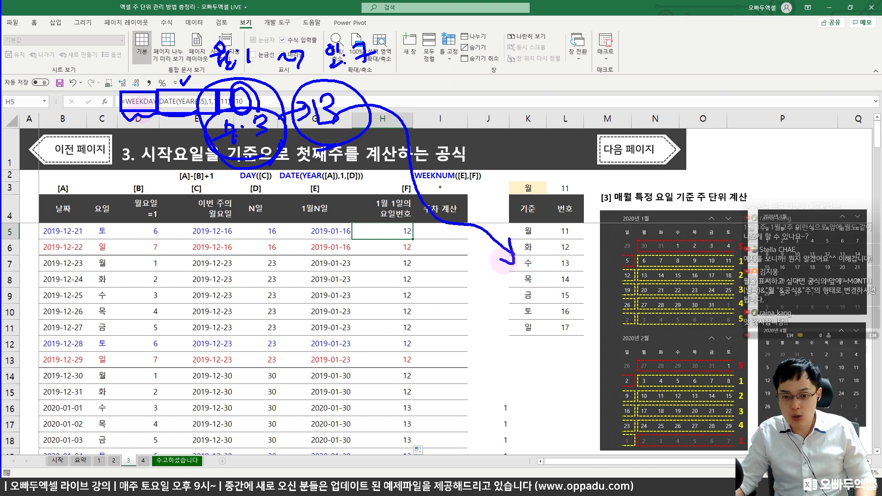
mouse_move(583, 274)
mouse_down()
mouse_move(503, 267)
mouse_move(574, 246)
mouse_move(582, 263)
mouse_up()
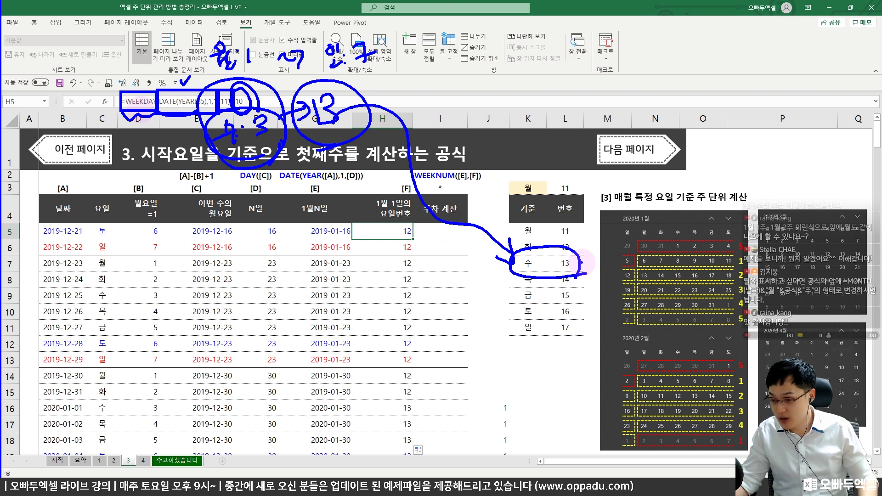
key(Escape)
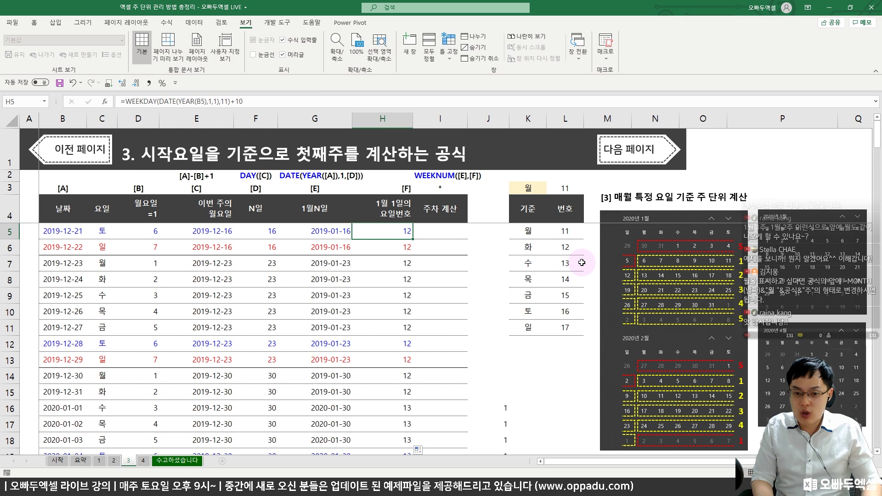
Step: Enter =WEEKNUM(G5,H5) in I5 under 주차 계산 to calculate the week number
key(Right)
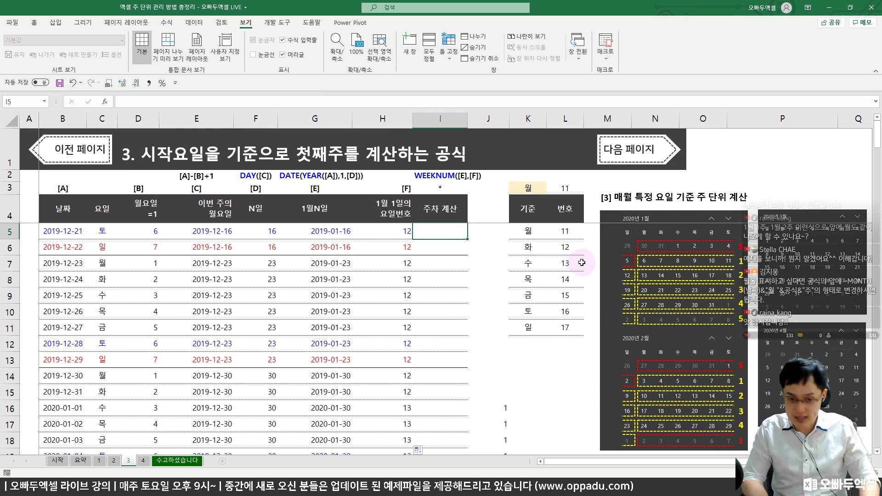
text(=)
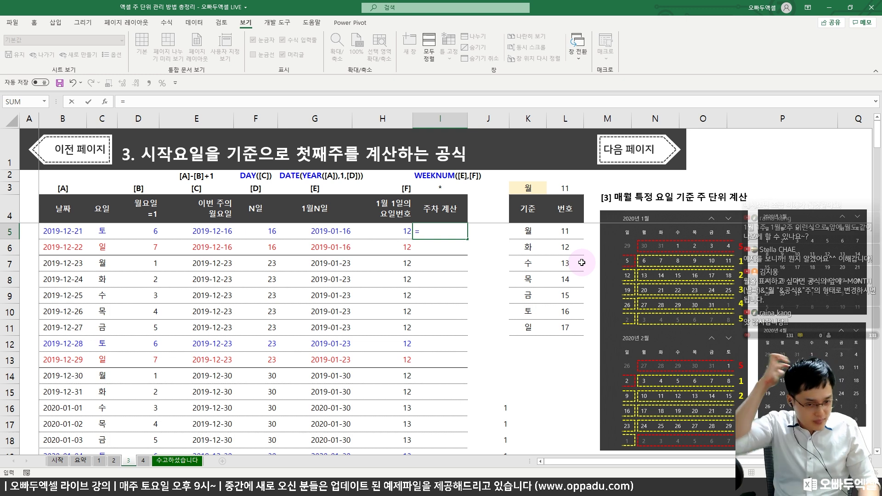
key(Escape)
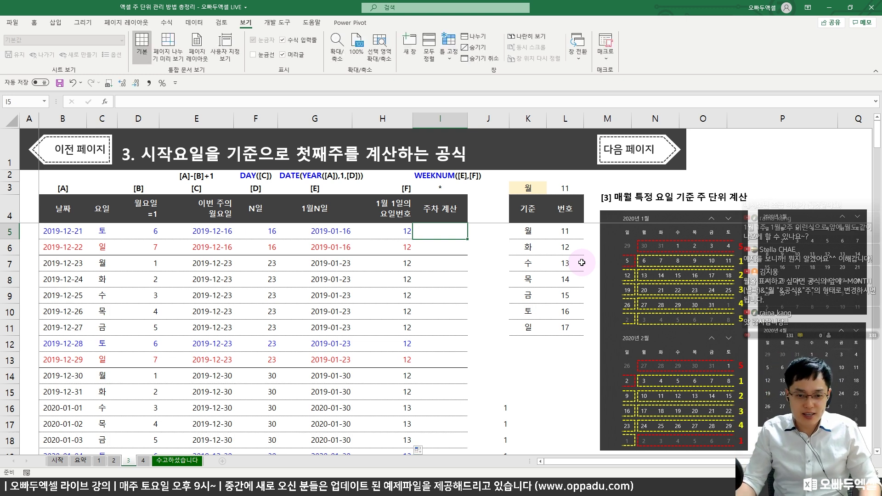
text(=wekn)
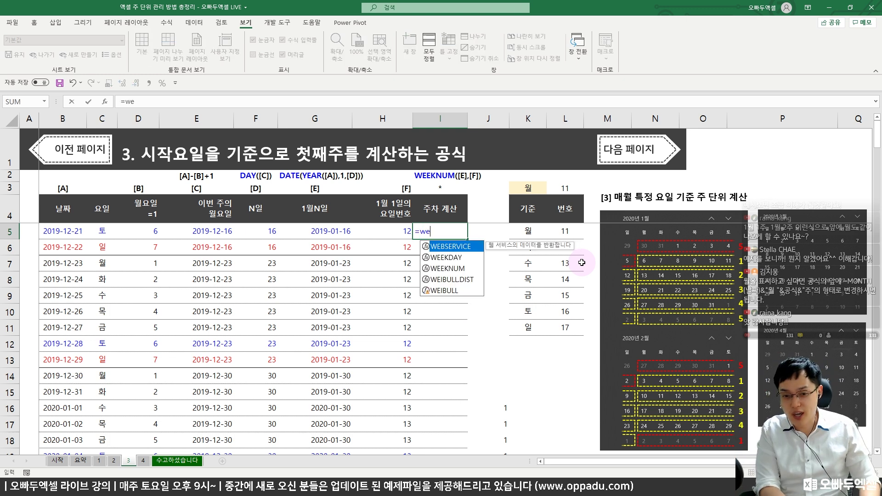
key(BackSpace)
key(BackSpace)
text(eknum()
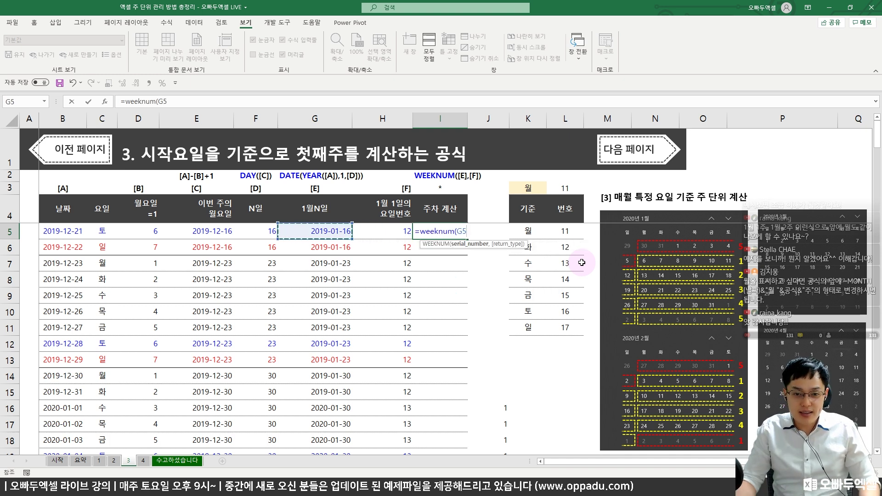
click(313, 235)
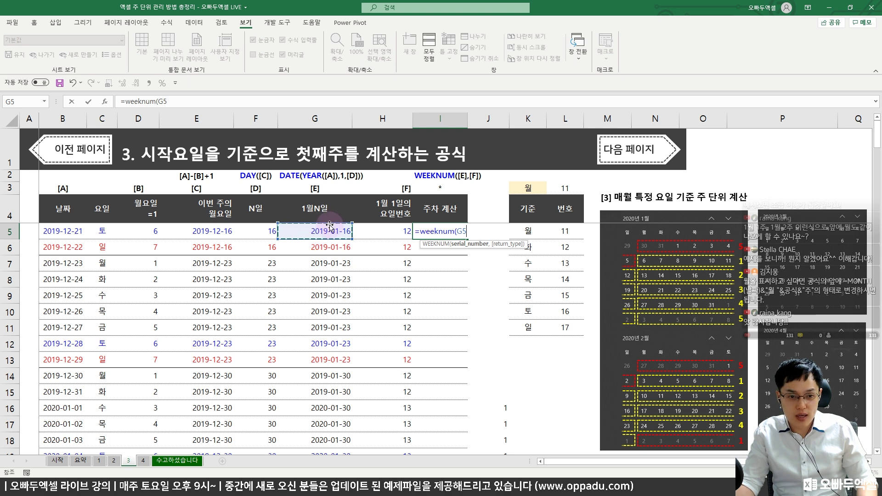
text(,)
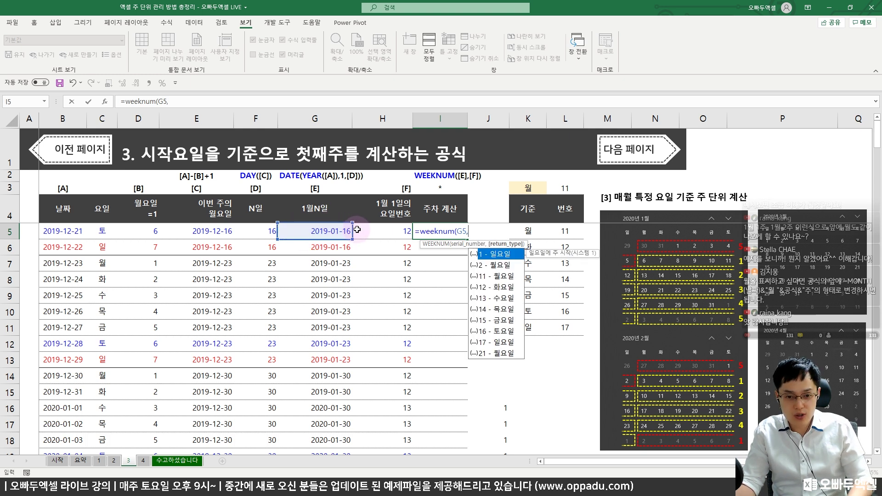
click(373, 234)
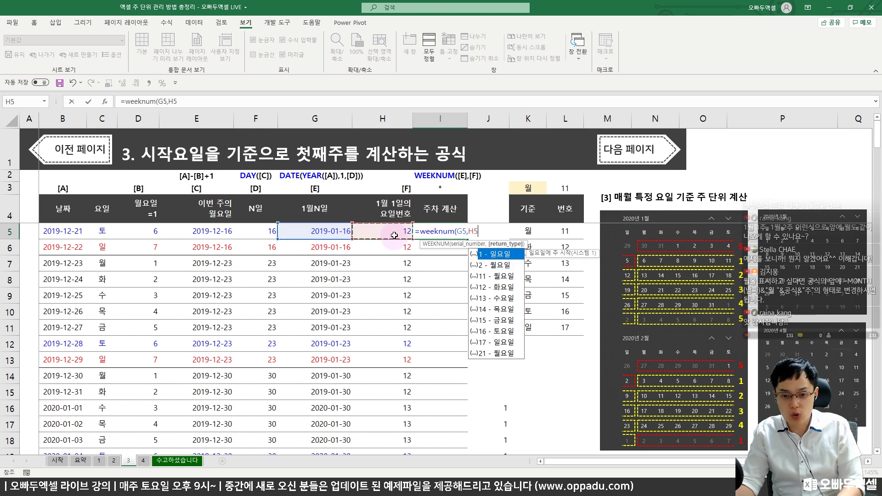
key(Return)
Step: Fill I5's WEEKNUM formula down column I and check the week numbers around the start of January 2020
click(441, 233)
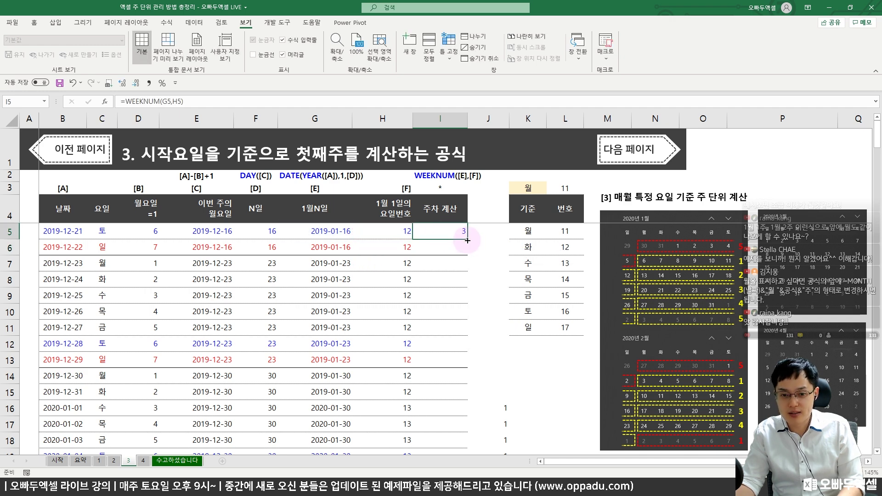
double_click(467, 239)
click(455, 279)
scroll(456, 281, down, 3)
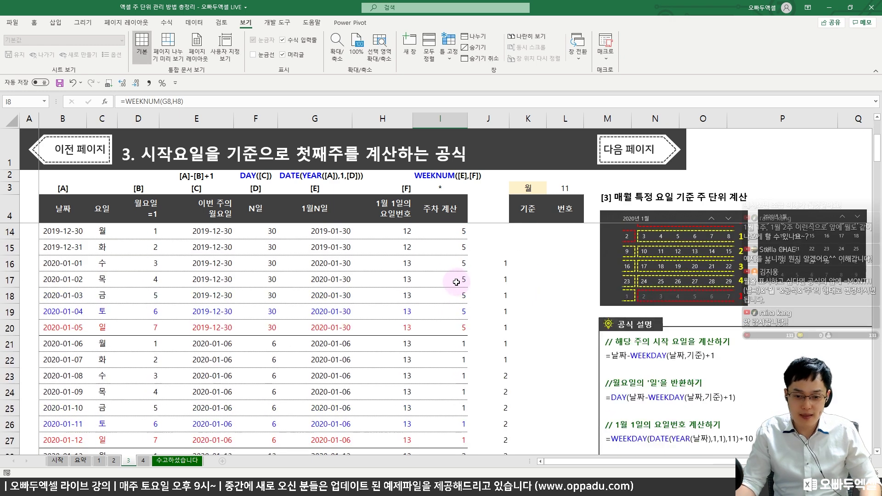
scroll(456, 282, down, 2)
click(455, 246)
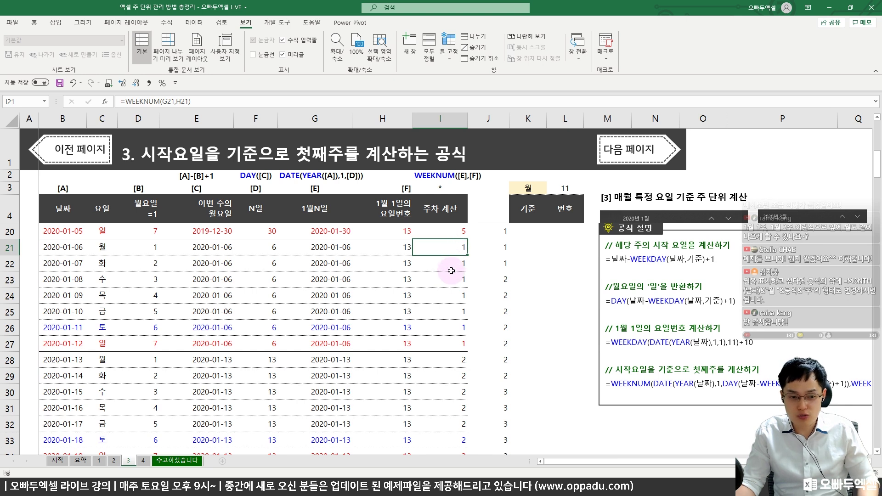
scroll(446, 269, up, 2)
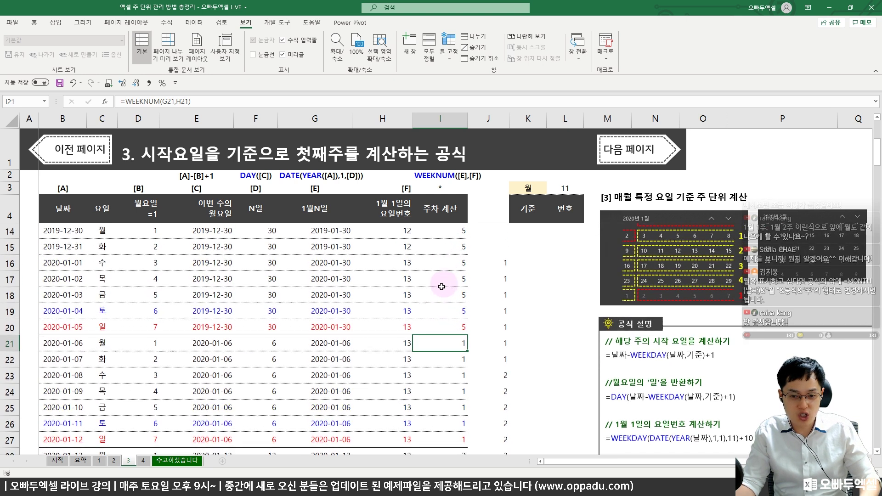
Step: Mark the 2020-01-01 row and the 2020-01-06 row with their weekdays and week numbers, clearing the marks at the end
drag(36, 254, 470, 275)
mouse_move(120, 263)
mouse_down()
mouse_move(97, 255)
mouse_move(105, 272)
mouse_move(120, 265)
mouse_up()
mouse_move(482, 265)
mouse_down()
mouse_move(476, 272)
mouse_move(472, 244)
mouse_move(481, 263)
mouse_up()
drag(38, 336, 96, 352)
mouse_move(115, 340)
mouse_down()
mouse_move(97, 336)
mouse_move(116, 342)
mouse_up()
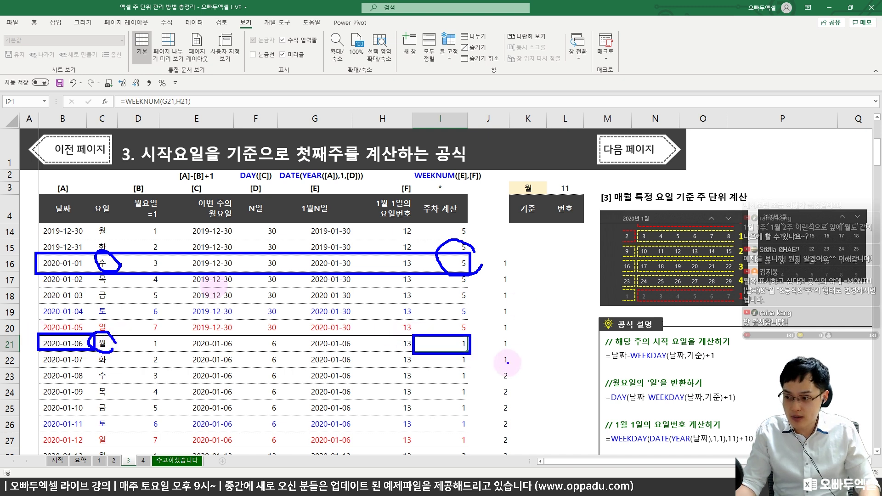
key(Escape)
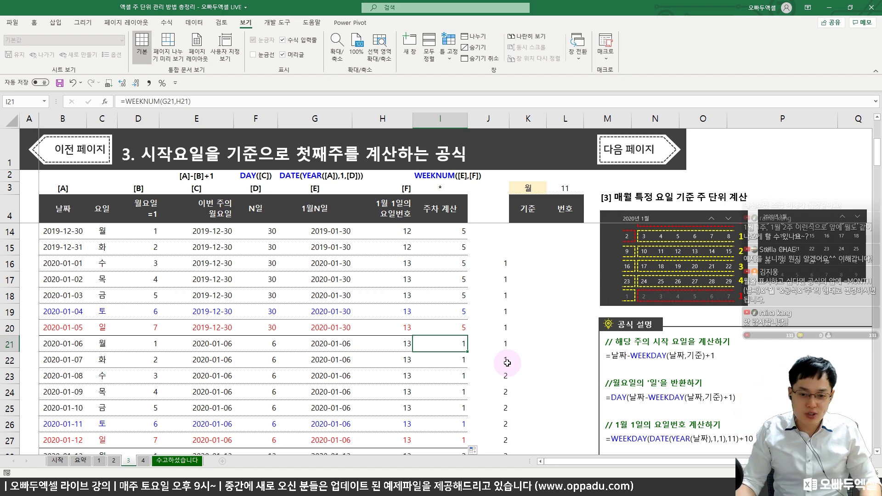
Step: In the February 2020 calendar, circle the 6th and draw an arrow back to the circled Monday the 3rd
scroll(507, 363, up, 3)
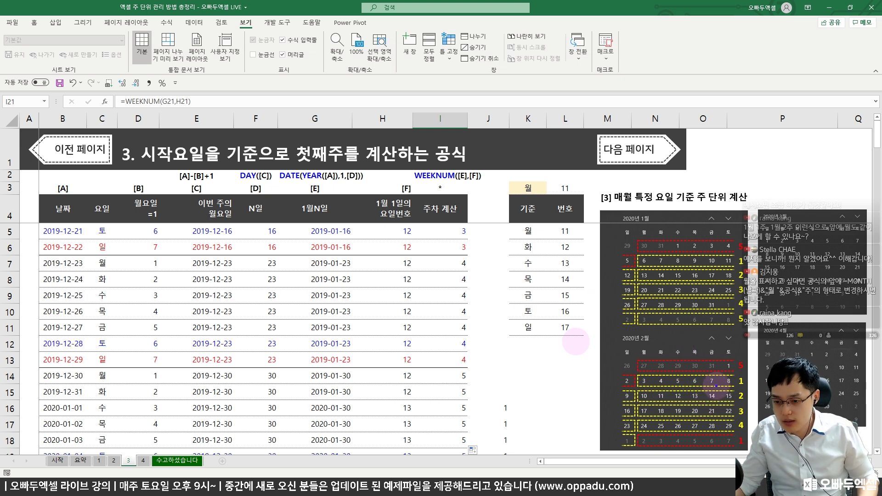
mouse_move(705, 384)
mouse_down()
mouse_move(689, 383)
mouse_move(706, 394)
mouse_up()
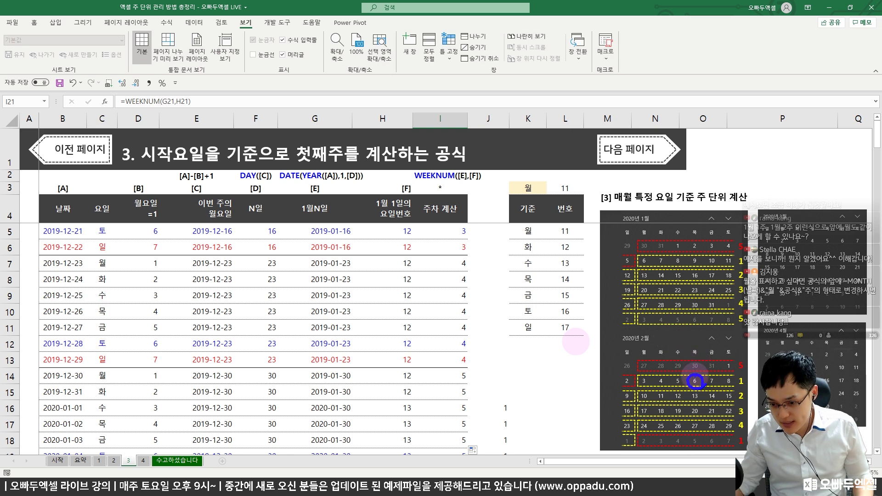
mouse_move(698, 375)
mouse_down()
mouse_move(685, 359)
mouse_move(657, 358)
mouse_move(647, 367)
mouse_move(661, 368)
mouse_move(643, 390)
mouse_move(639, 380)
mouse_move(648, 391)
mouse_up()
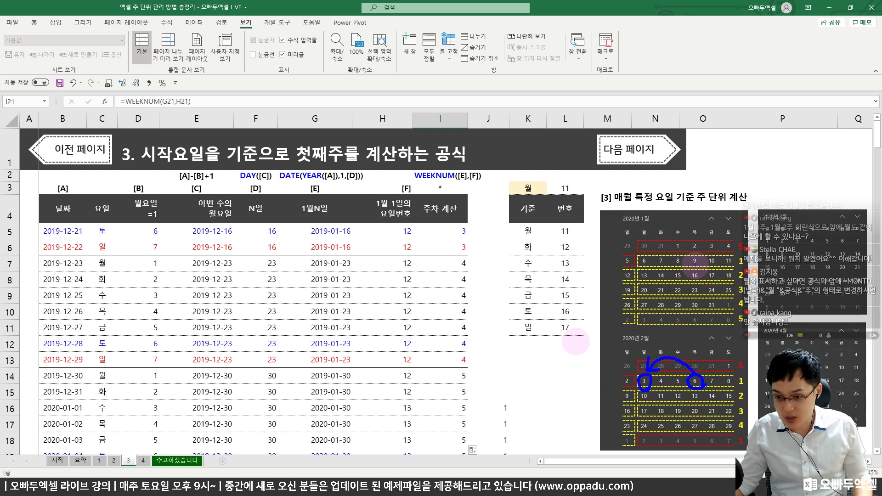
Step: Box the 1월 1일의 요일번호 header and days 1 to 7 of the January 2020 calendar
mouse_move(361, 193)
mouse_down()
mouse_move(423, 229)
mouse_move(361, 195)
mouse_up()
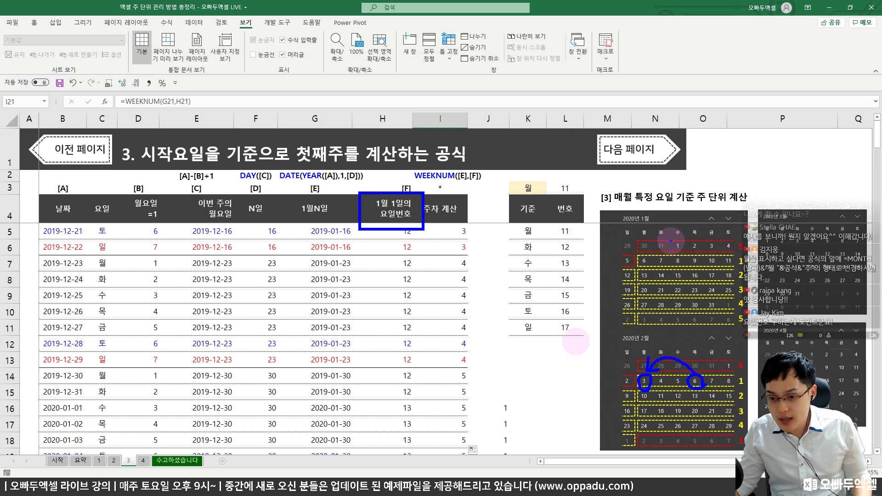
drag(669, 242, 735, 253)
mouse_move(621, 254)
mouse_down()
mouse_move(644, 268)
mouse_move(668, 260)
mouse_move(664, 253)
mouse_up()
drag(744, 221, 740, 234)
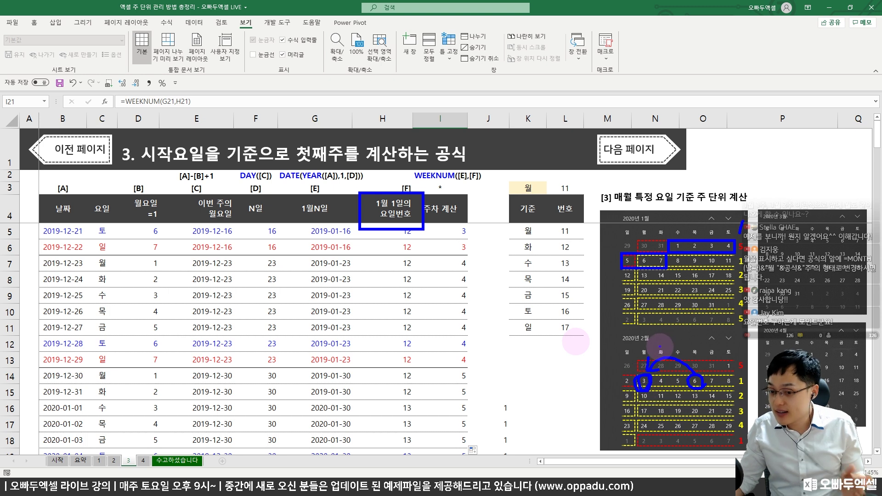
Step: Handwrite that days 1~7 are the first week, re-mark days 1 to 7 in January, and circle February 10
mouse_move(508, 346)
mouse_down()
mouse_move(549, 349)
mouse_move(559, 367)
mouse_move(494, 356)
mouse_move(559, 333)
mouse_move(566, 372)
mouse_move(595, 317)
mouse_move(623, 330)
mouse_move(638, 317)
mouse_move(584, 321)
mouse_move(647, 355)
mouse_up()
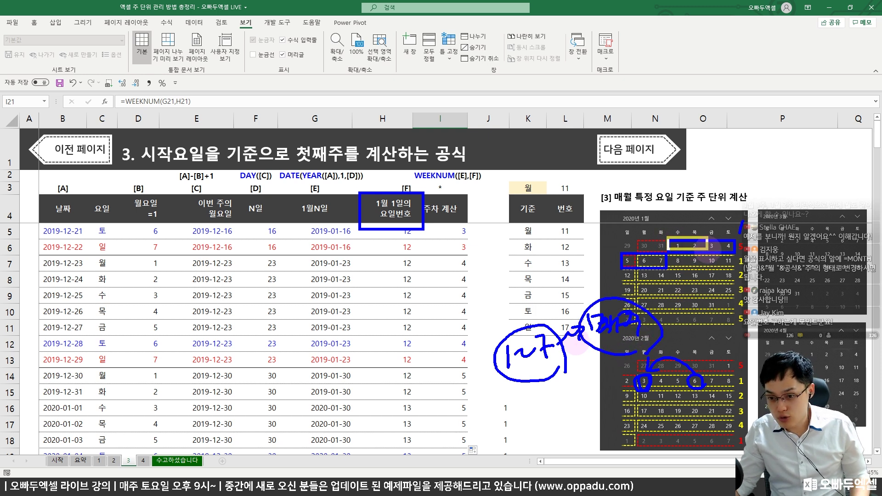
drag(619, 252, 666, 268)
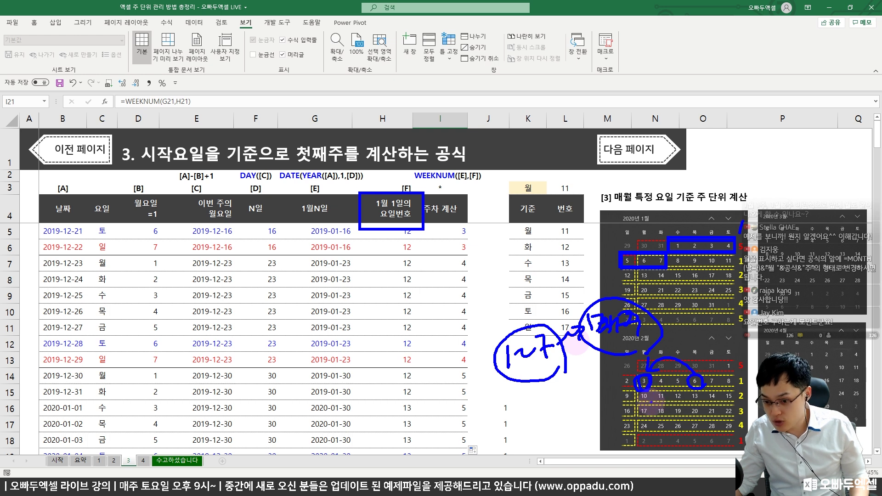
mouse_move(641, 405)
mouse_down()
mouse_move(636, 389)
mouse_move(653, 407)
mouse_move(660, 395)
mouse_up()
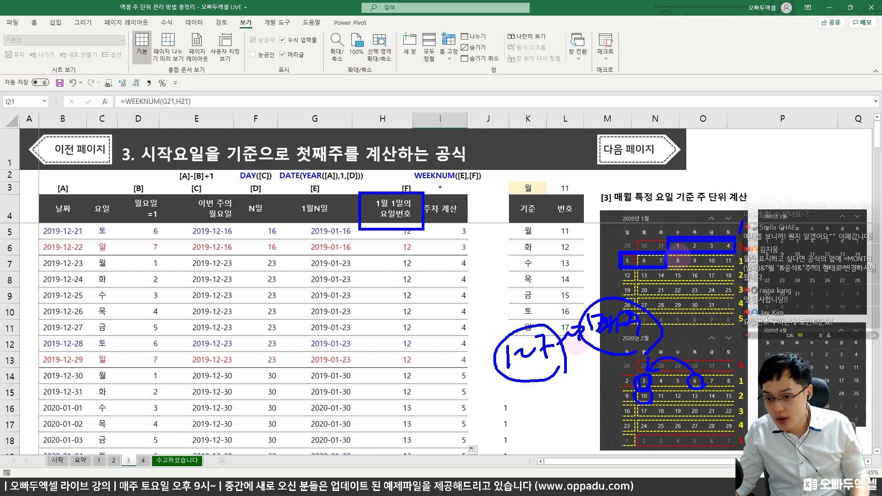
Step: Outline January's days 1 to 14 in red, circle the Fridays 3, 10, 17 and 24, and clear all marks
drag(670, 238, 735, 253)
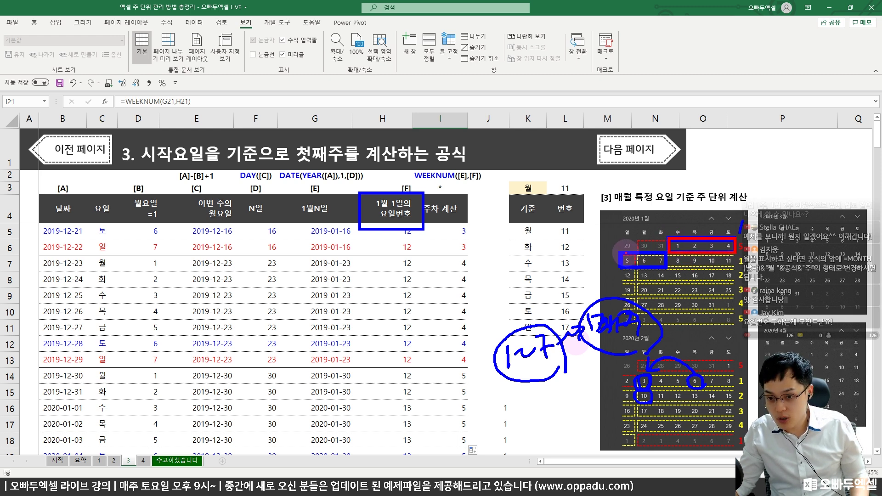
mouse_move(620, 251)
mouse_down()
mouse_move(664, 275)
mouse_move(740, 278)
mouse_move(736, 268)
mouse_up()
drag(620, 270, 669, 284)
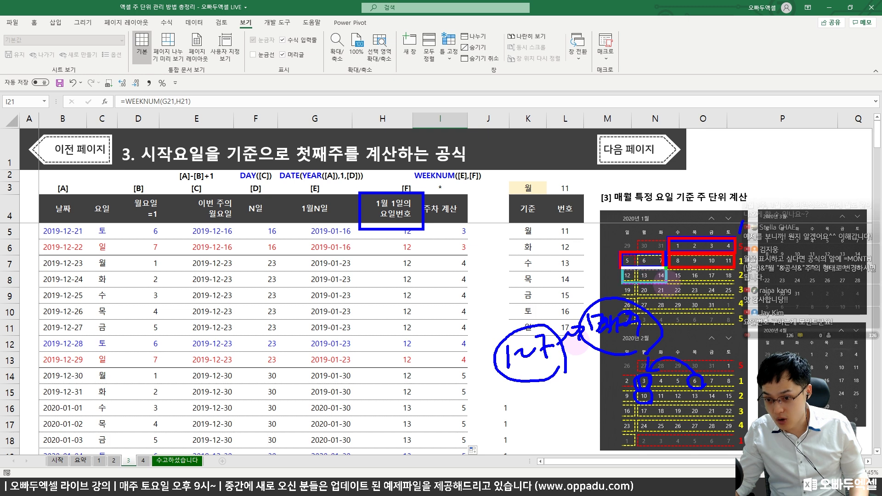
mouse_move(712, 248)
mouse_down()
mouse_move(718, 243)
mouse_move(706, 246)
mouse_move(718, 261)
mouse_move(712, 266)
mouse_up()
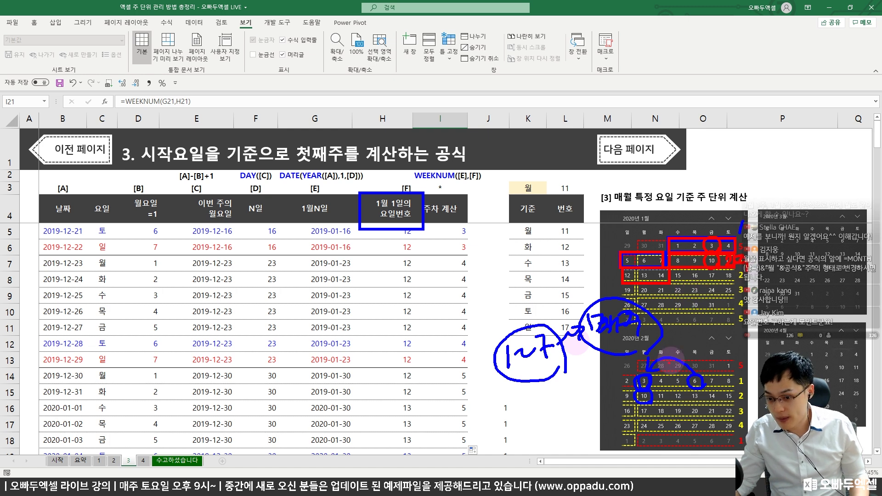
mouse_move(711, 276)
mouse_down()
mouse_move(704, 282)
mouse_move(719, 271)
mouse_move(703, 289)
mouse_move(734, 301)
mouse_move(736, 285)
mouse_up()
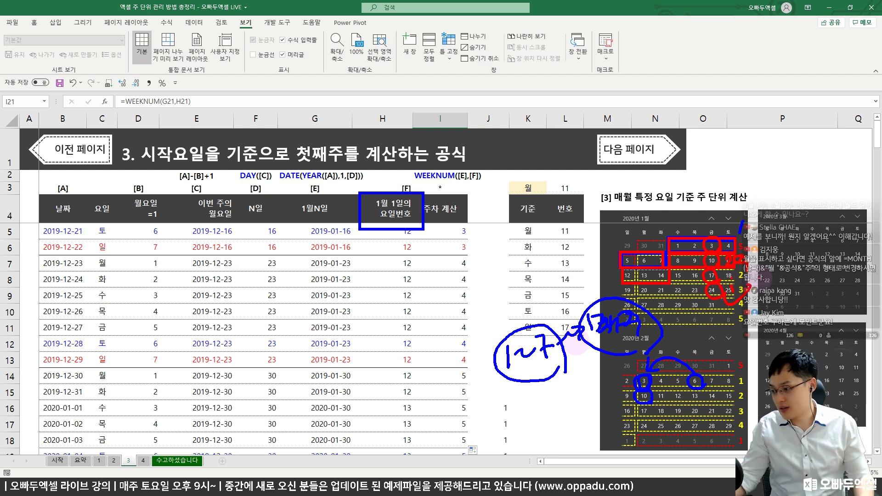
key(e)
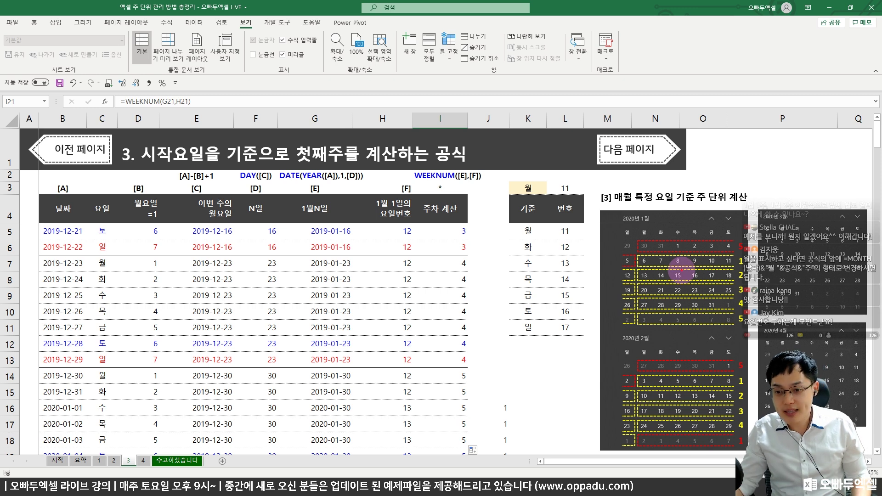
Step: Box the January 2020 calendar in red and mark February's Mondays with an arrow leading from the 6th to the 3rd
mouse_move(617, 219)
mouse_down()
mouse_move(714, 322)
mouse_move(760, 341)
mouse_up()
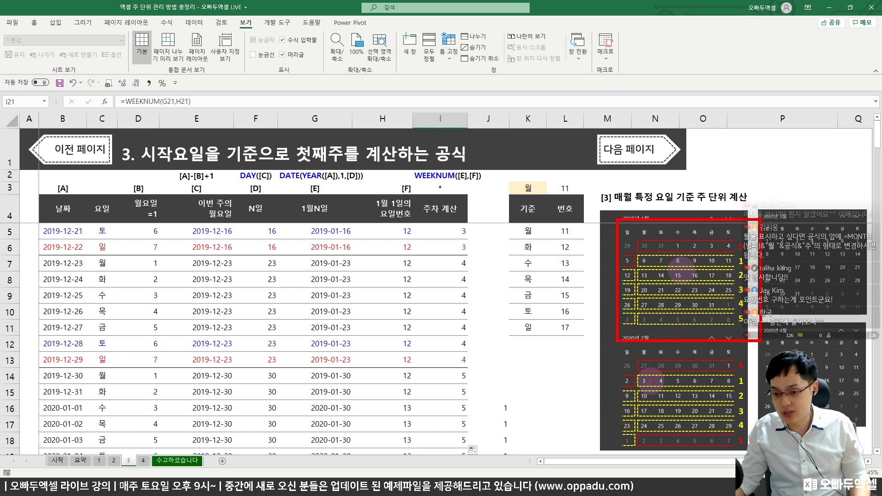
mouse_move(653, 381)
mouse_down()
mouse_move(643, 373)
mouse_move(649, 414)
mouse_move(645, 406)
mouse_move(669, 356)
mouse_up()
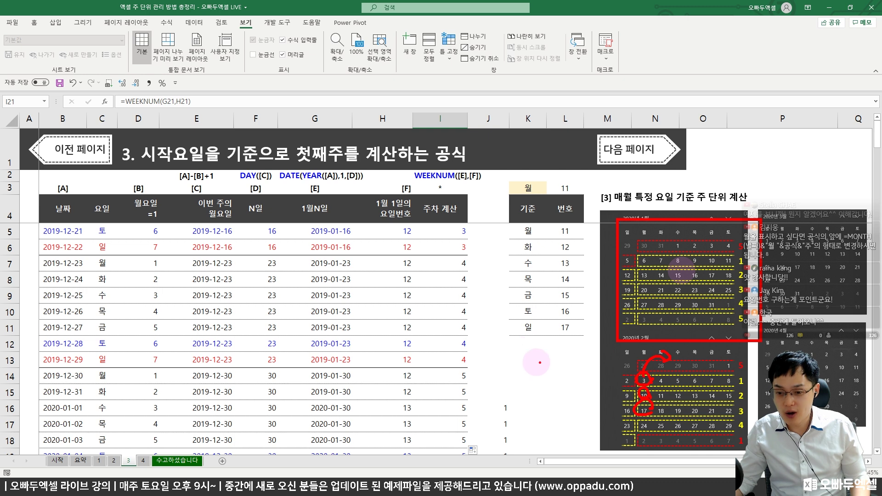
mouse_move(695, 381)
mouse_down()
mouse_move(686, 391)
mouse_move(697, 374)
mouse_move(684, 359)
mouse_move(662, 359)
mouse_move(653, 380)
mouse_up()
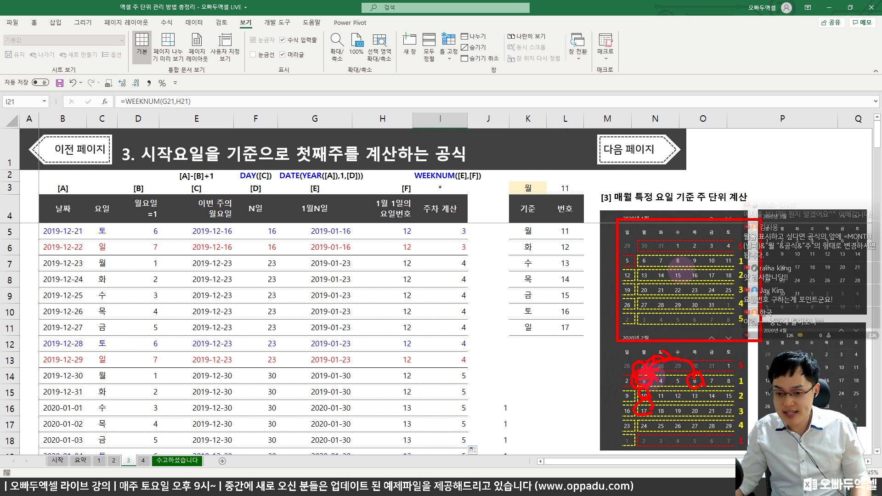
mouse_move(618, 368)
mouse_down()
mouse_move(593, 303)
mouse_move(628, 271)
mouse_up()
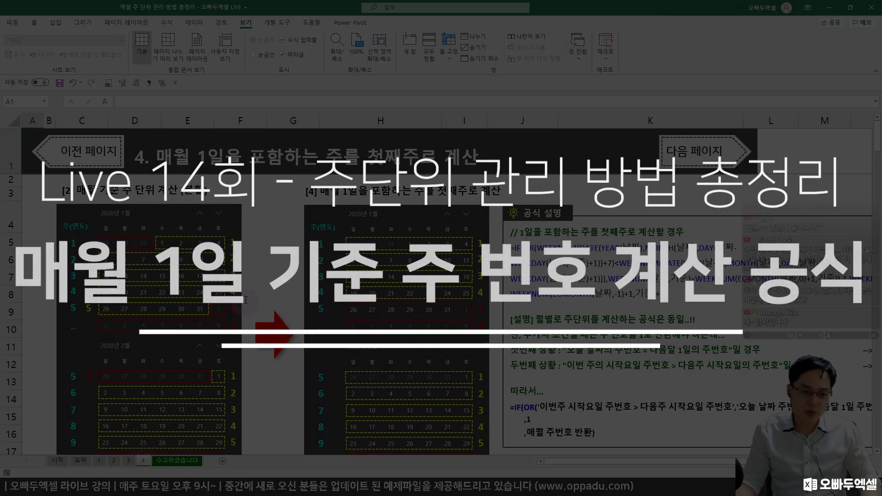
scroll(251, 253, down, 1)
scroll(251, 253, up, 1)
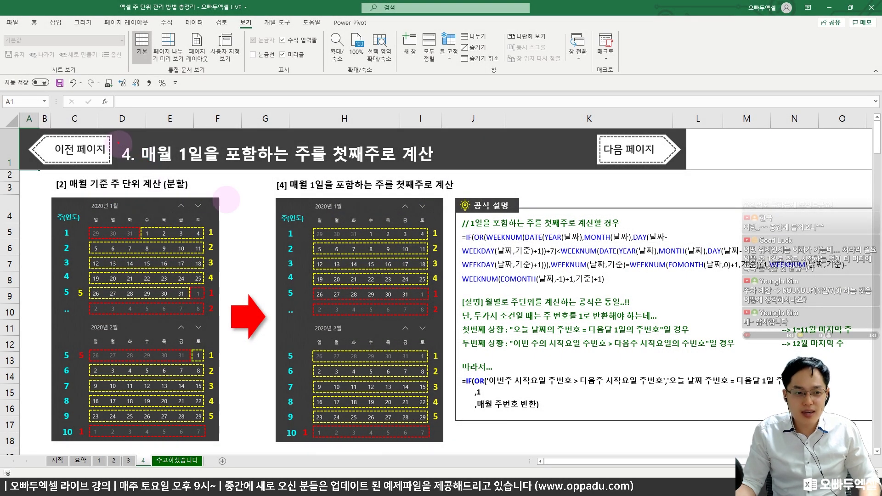
Step: Mark sheet 4's title, box the full first-week formula in the 공식 설명 area in red, and clear the marks
mouse_move(117, 139)
mouse_down()
mouse_move(271, 150)
mouse_move(379, 173)
mouse_move(442, 169)
mouse_up()
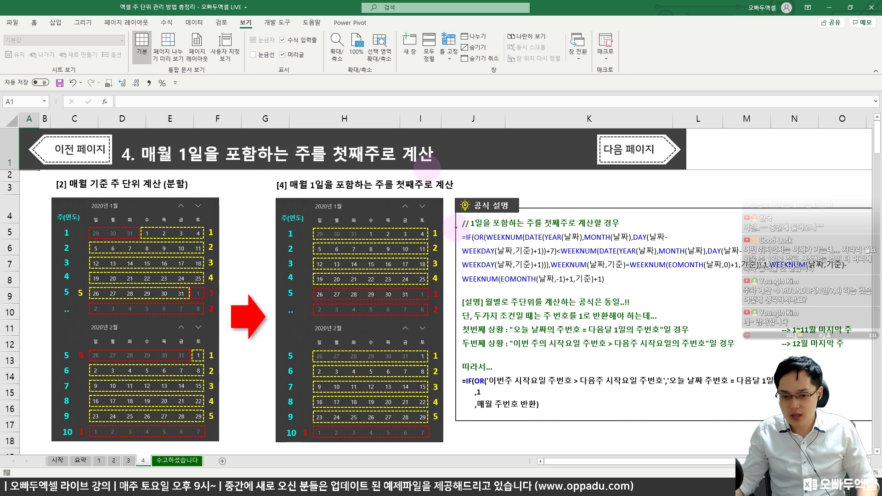
mouse_move(454, 229)
mouse_down()
mouse_move(478, 248)
mouse_move(680, 298)
mouse_move(828, 313)
mouse_move(877, 286)
mouse_up()
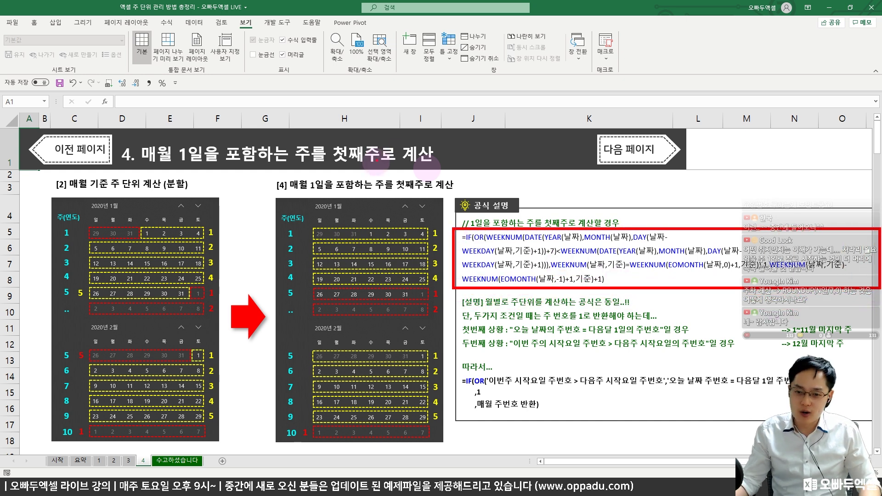
key(Escape)
Step: Revisit sheet 3's formula table, return to sheet 4, and box its long IF(OR(WEEKNUM...)) formula in red before clearing the mark
click(129, 461)
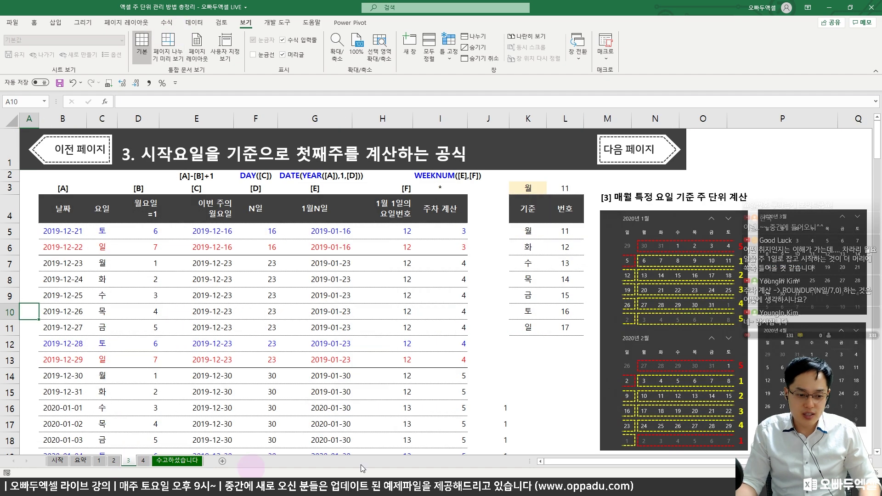
click(143, 461)
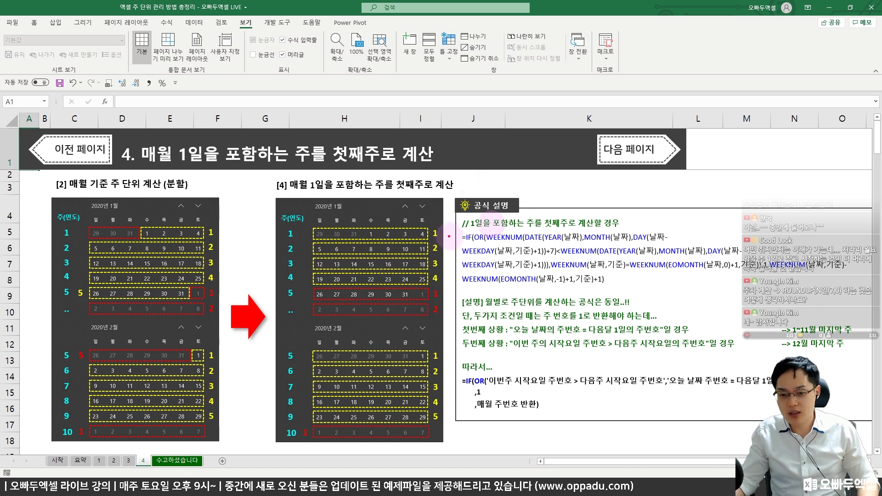
mouse_move(460, 234)
mouse_down()
mouse_move(488, 251)
mouse_move(768, 294)
mouse_move(876, 289)
mouse_up()
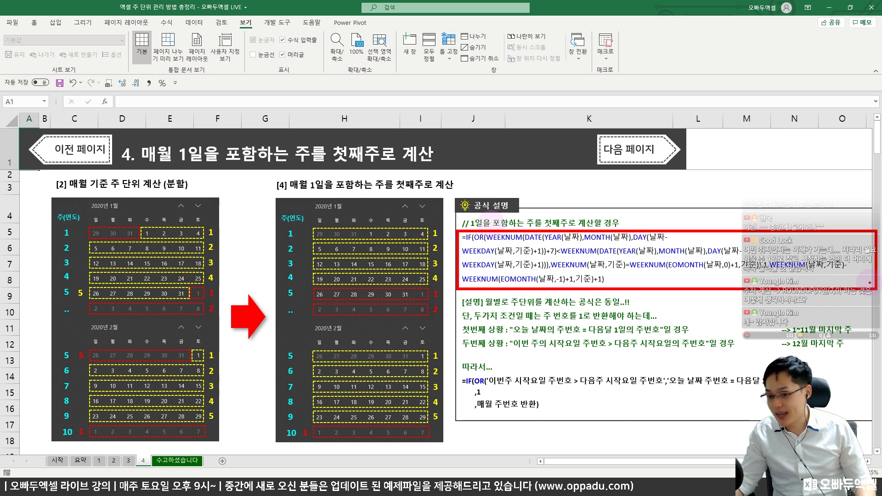
key(Escape)
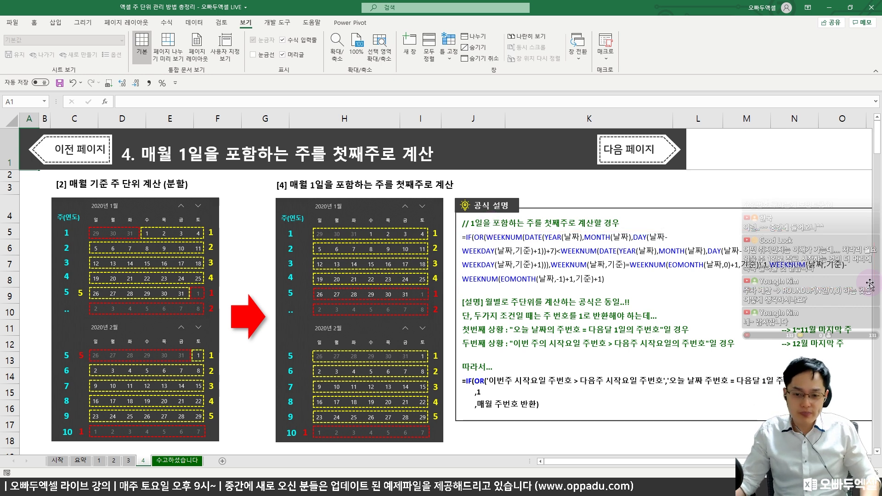
Step: Box the [2] 매월 기준 주 단위 계산 (분할) heading and January 1 to 4 below it in blue, and handwrite 7X beside them
key(ctrl+2)
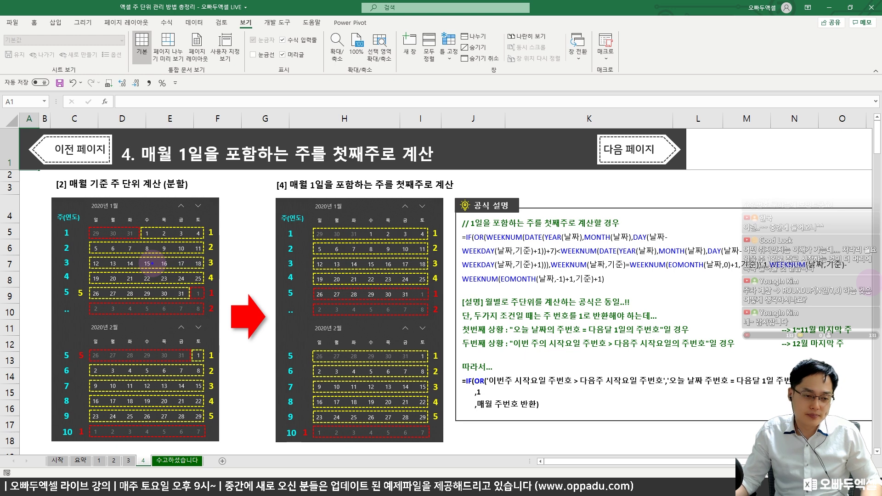
mouse_move(48, 173)
mouse_down()
mouse_move(87, 189)
mouse_move(204, 197)
mouse_move(195, 193)
mouse_up()
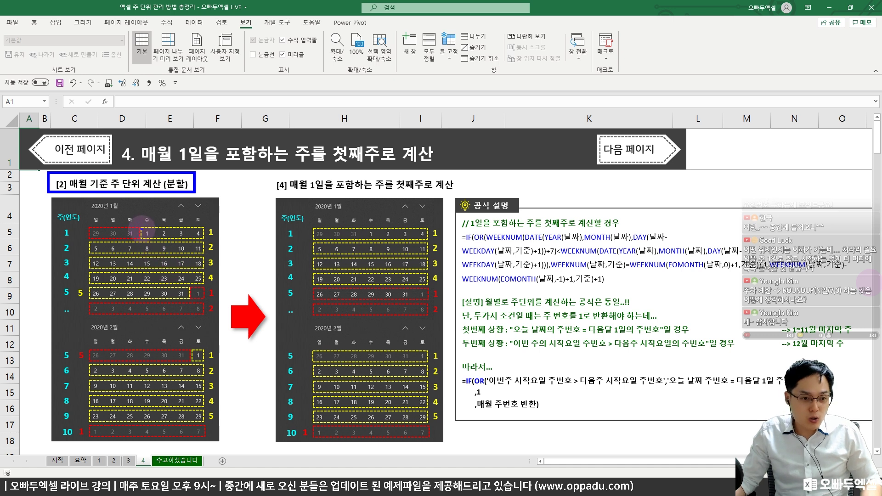
drag(142, 225, 205, 240)
mouse_move(195, 202)
mouse_down()
mouse_move(202, 216)
mouse_move(233, 213)
mouse_up()
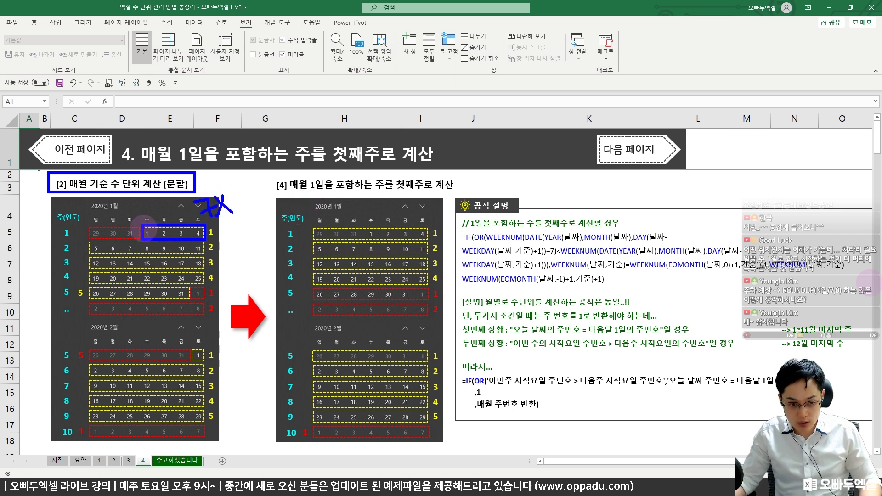
drag(143, 225, 207, 240)
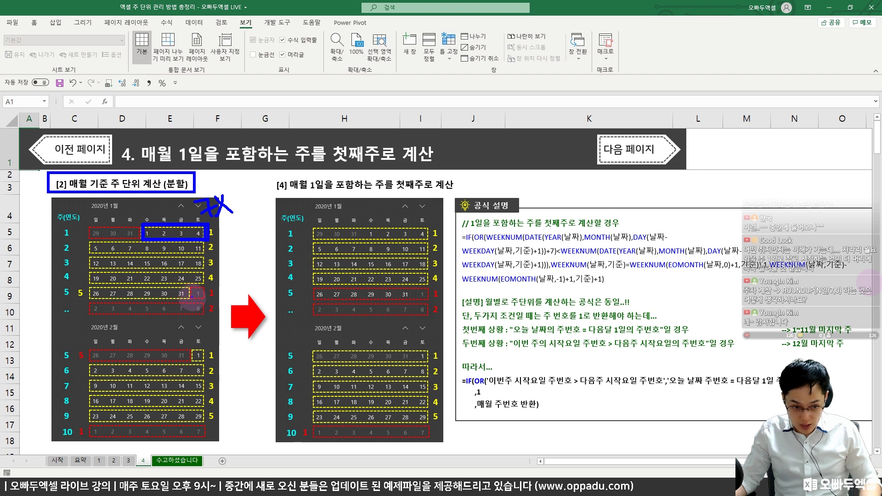
Step: Box the trailing February 1 and March 1 to 7 in the [2] calendars, add handwritten notes beside them, and clear all marks
drag(189, 287, 206, 299)
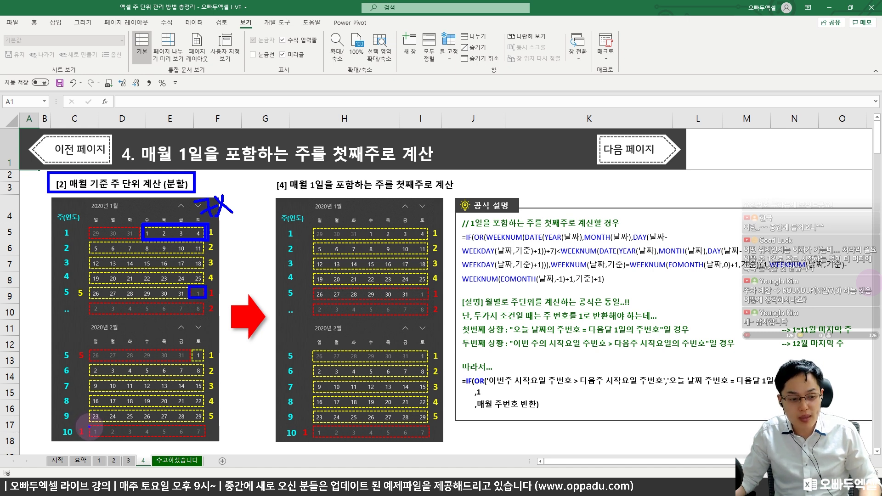
mouse_move(90, 426)
mouse_down()
mouse_move(113, 437)
mouse_move(212, 438)
mouse_move(236, 425)
mouse_up()
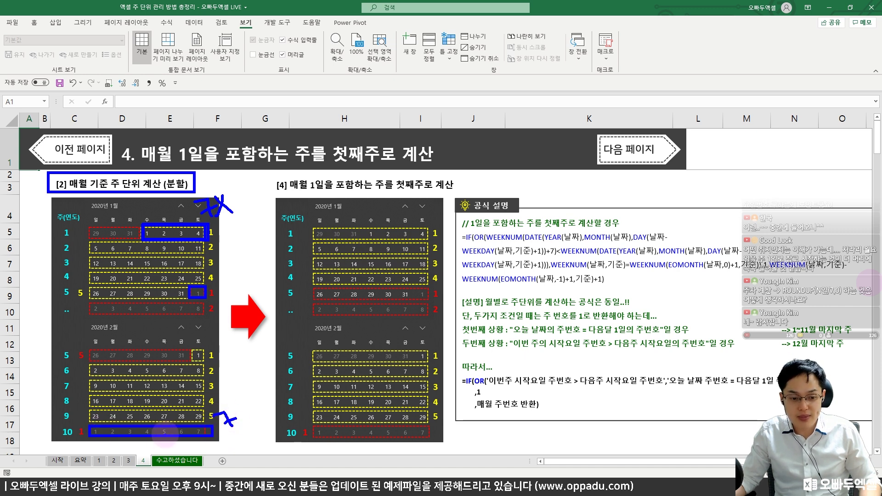
mouse_move(235, 244)
mouse_down()
mouse_move(230, 266)
mouse_move(238, 257)
mouse_up()
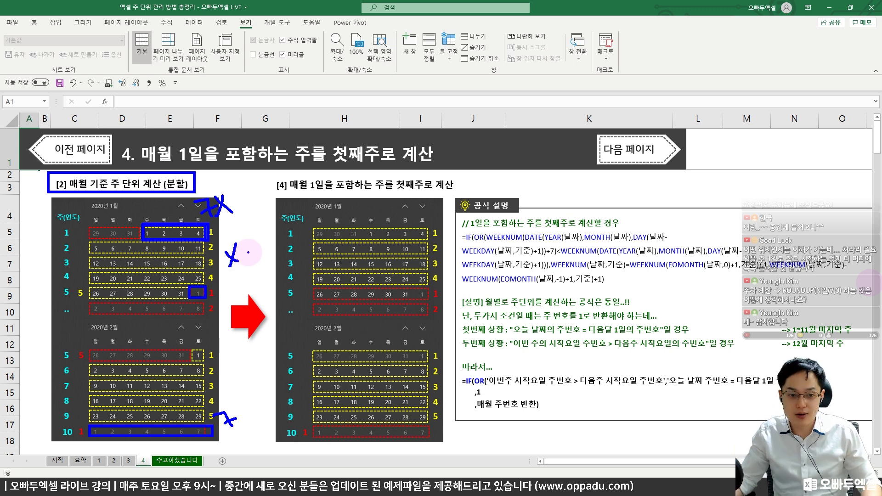
key(Escape)
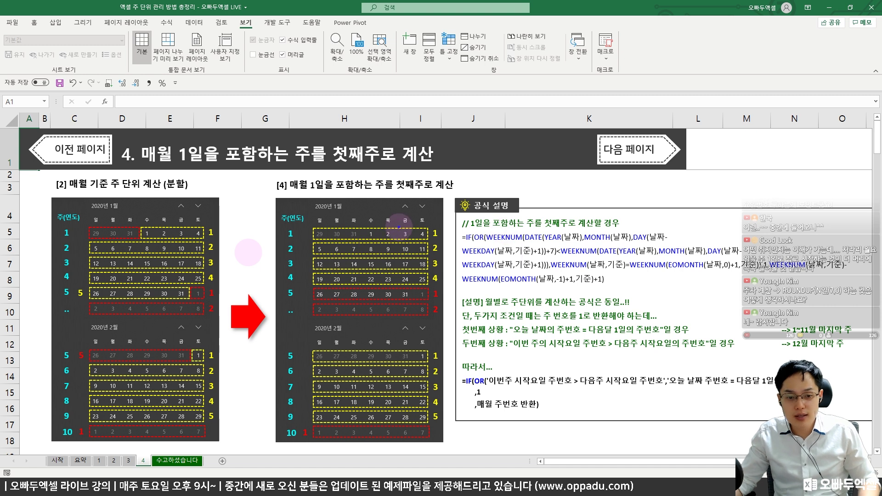
Step: Circle January 1 and box its whole week, 29 to 4, in the [4] January calendar, and clear the marks
drag(328, 244, 432, 252)
key(Escape)
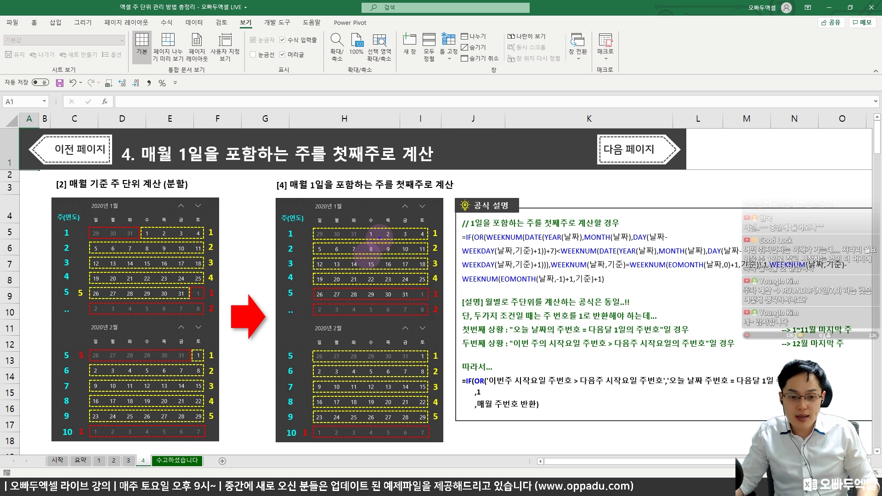
mouse_move(363, 236)
mouse_down()
mouse_move(380, 225)
mouse_move(344, 240)
mouse_move(426, 238)
mouse_up()
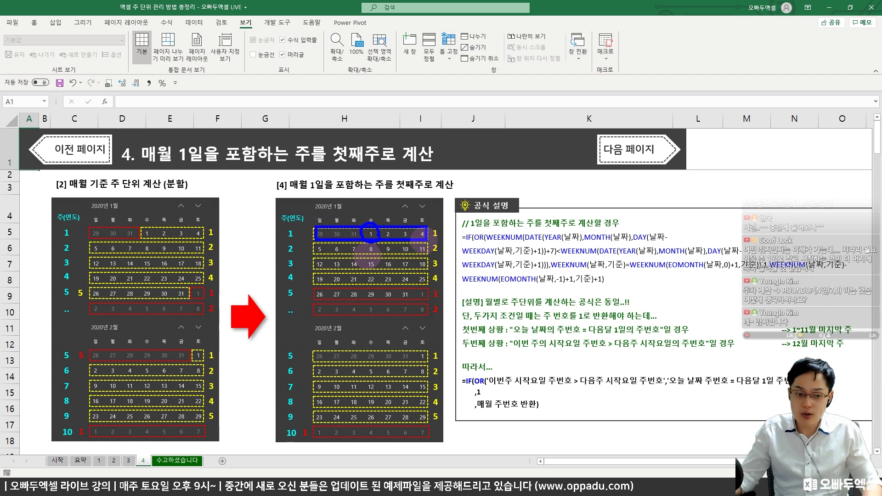
key(Escape)
Step: Circle the trailing February 1 and January 28 in blue in the [2] January calendar
key(ctrl+2)
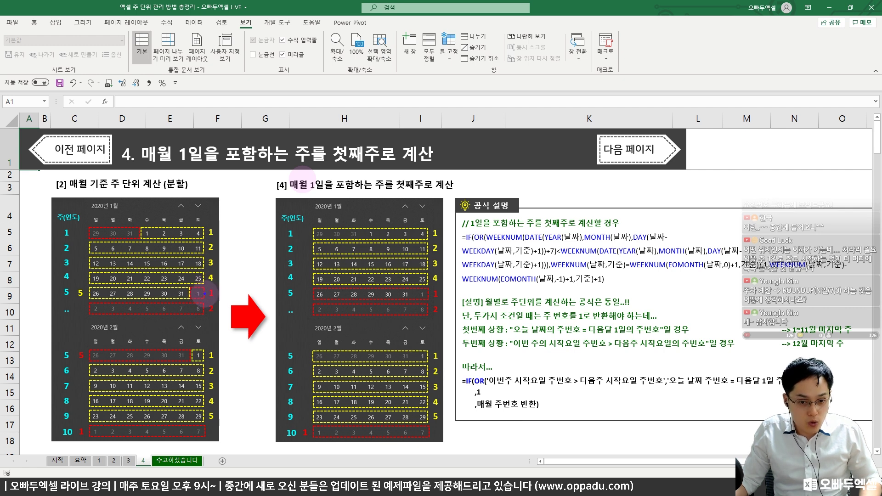
mouse_move(205, 295)
mouse_down()
mouse_move(193, 296)
mouse_move(202, 284)
mouse_up()
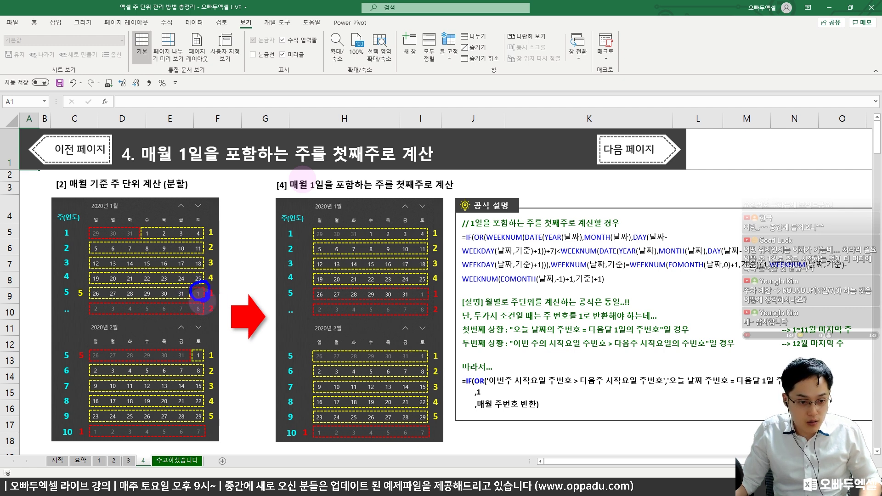
key(Escape)
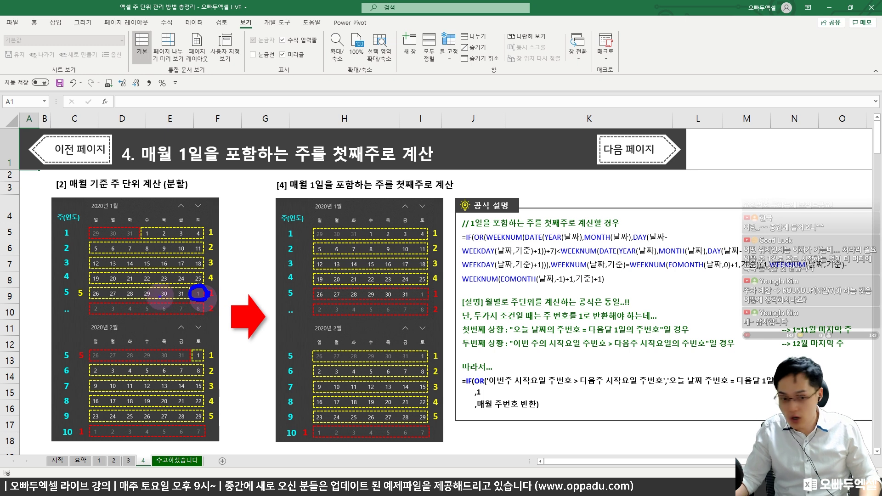
mouse_move(137, 287)
mouse_down()
mouse_move(120, 299)
mouse_move(139, 290)
mouse_up()
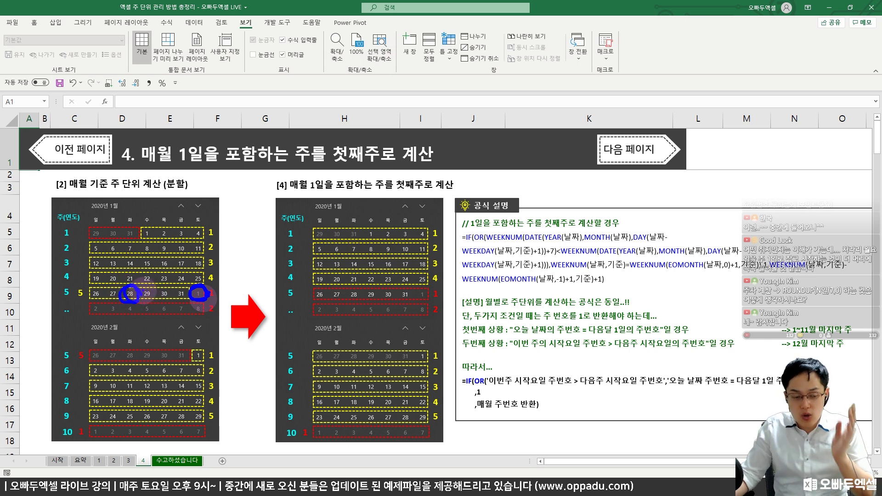
mouse_move(206, 296)
mouse_down()
mouse_move(200, 302)
mouse_move(196, 285)
mouse_move(202, 298)
mouse_up()
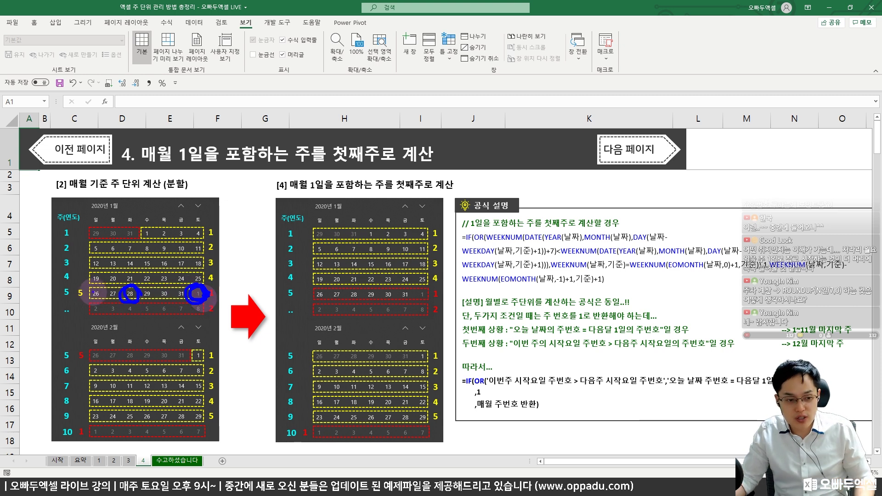
Step: Box the January 26 to February 1 week, draw an arrow from the 28th to the 1st, and erase all marks
drag(89, 290, 212, 301)
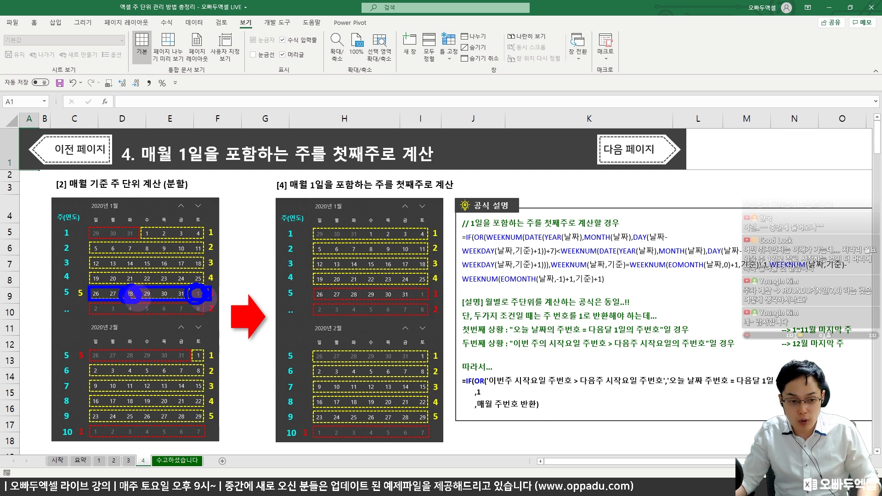
mouse_move(131, 289)
mouse_down()
mouse_move(170, 267)
mouse_move(182, 275)
mouse_up()
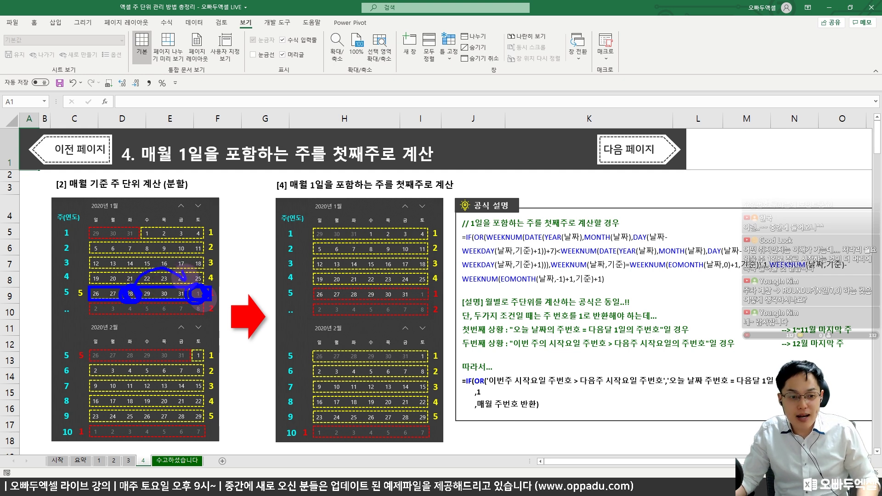
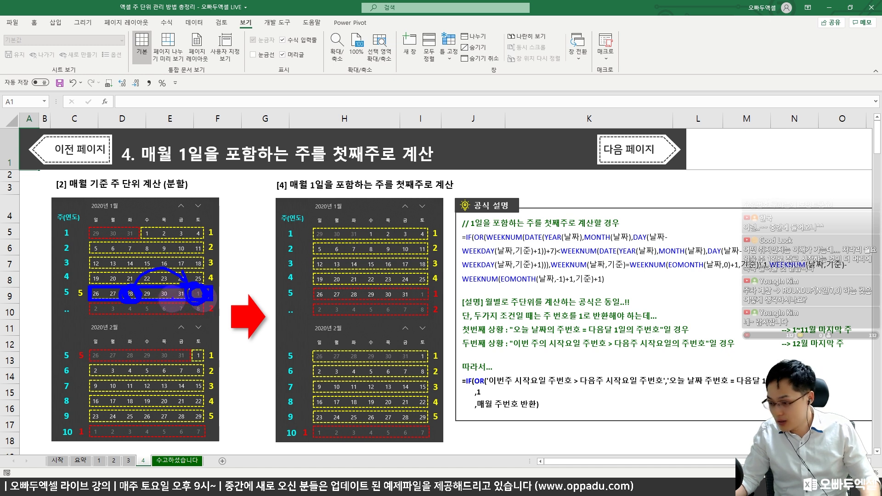
key(e)
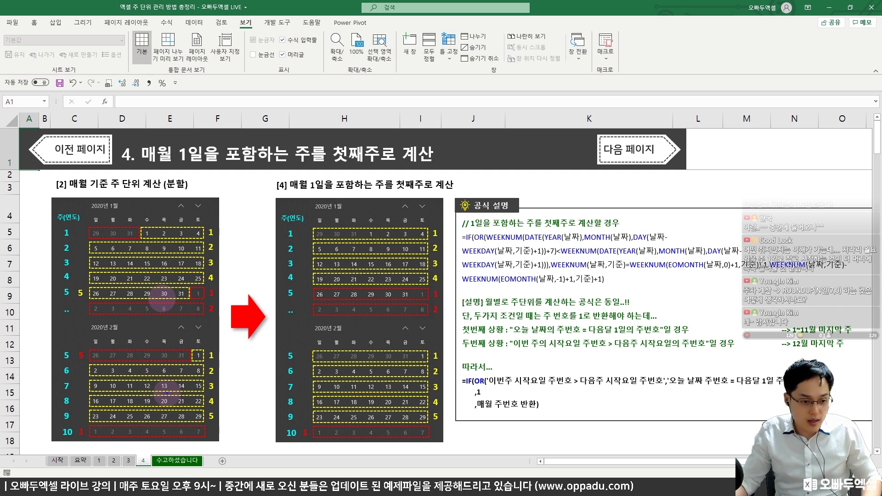
Step: Open the system calendar and go back from the current month to March 2020
scroll(166, 394, down, 1)
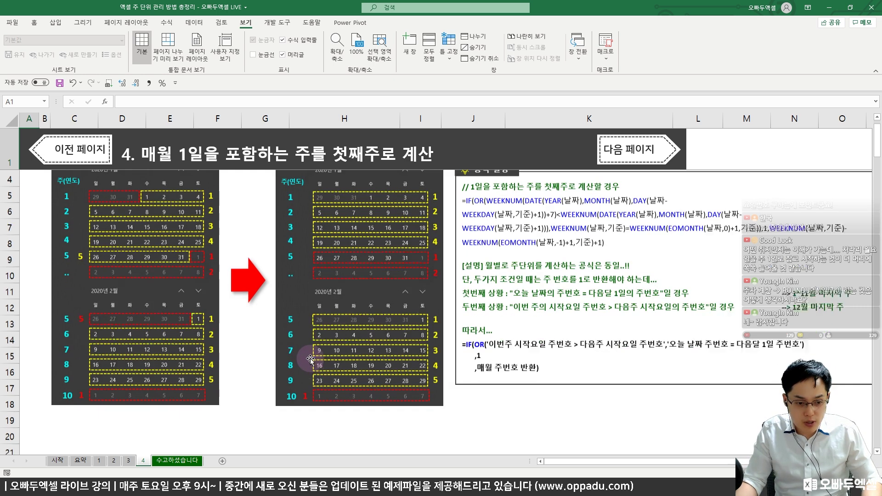
key(super+alt+d)
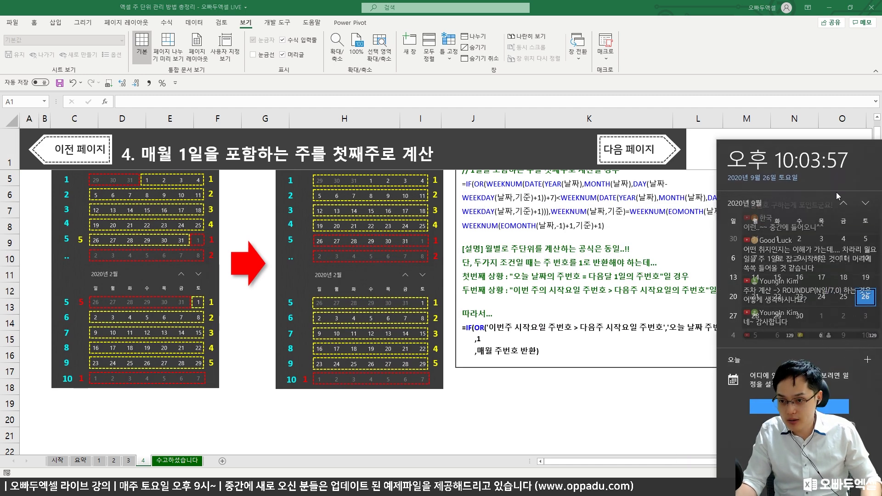
click(845, 202)
click(844, 202)
click(845, 202)
click(844, 202)
click(845, 202)
click(845, 202)
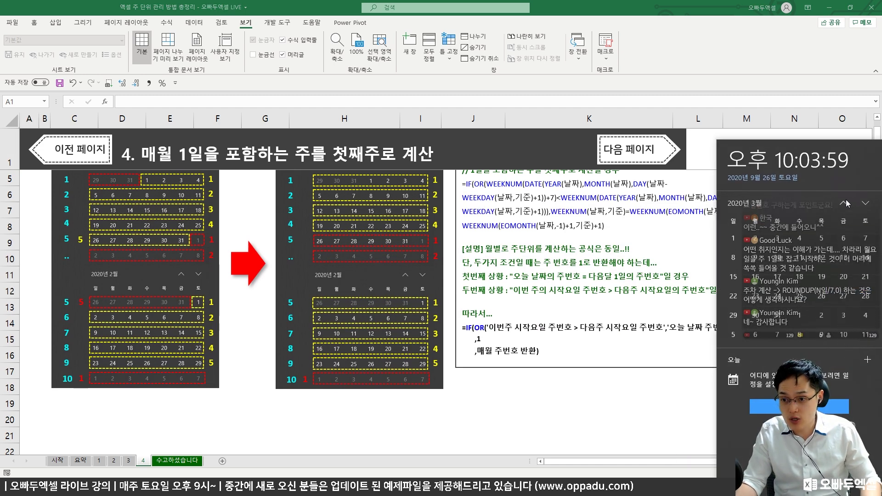
click(845, 202)
click(867, 204)
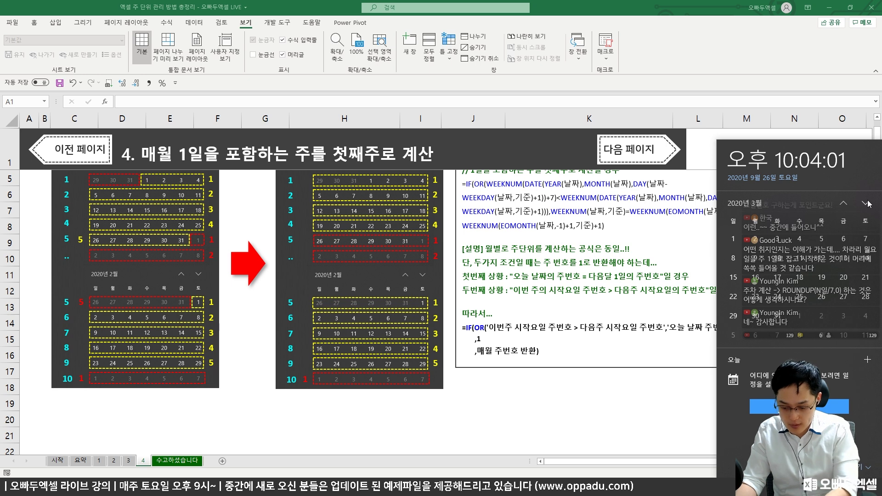
Step: Capture the March 2020 calendar as a picture and paste it into sheet 4
key(F1)
drag(714, 198, 868, 309)
drag(836, 279, 840, 276)
drag(870, 305, 880, 325)
key(ctrl+c)
click(380, 294)
key(ctrl+v)
Step: Resize the March 2020 calendar picture and place it below the [2] February calendar, around row 20
scroll(366, 280, down, 2)
drag(366, 247, 246, 375)
drag(332, 278, 225, 313)
Step: Reopen the system calendar and bring up April 2020
click(855, 488)
click(844, 204)
click(844, 205)
click(845, 205)
click(845, 205)
click(844, 205)
click(845, 205)
click(869, 209)
Step: Capture the April 2020 calendar as a screen snip and paste it into sheet 4
key(super+shift+s)
drag(727, 204, 876, 364)
key(ctrl+v)
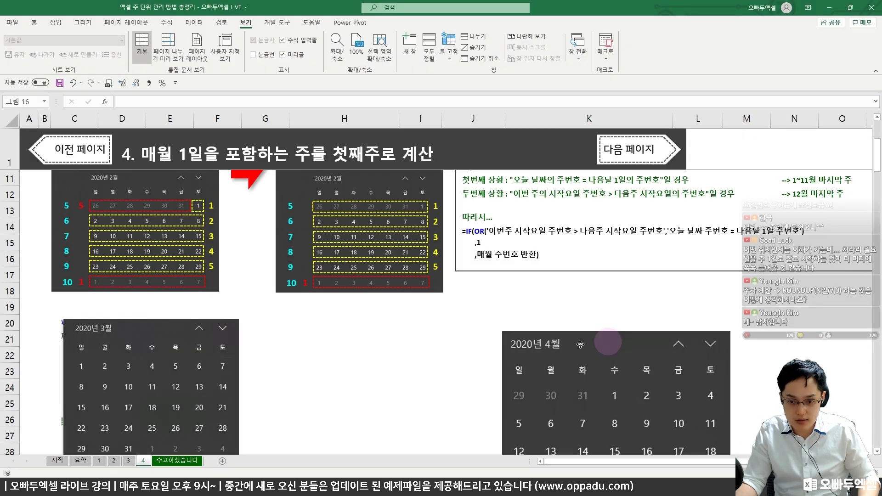
Step: Move the April 2020 calendar picture beside the March one, shrink it to a similar size, and deselect it
drag(593, 339, 338, 349)
scroll(355, 331, down, 1)
scroll(483, 424, down, 1)
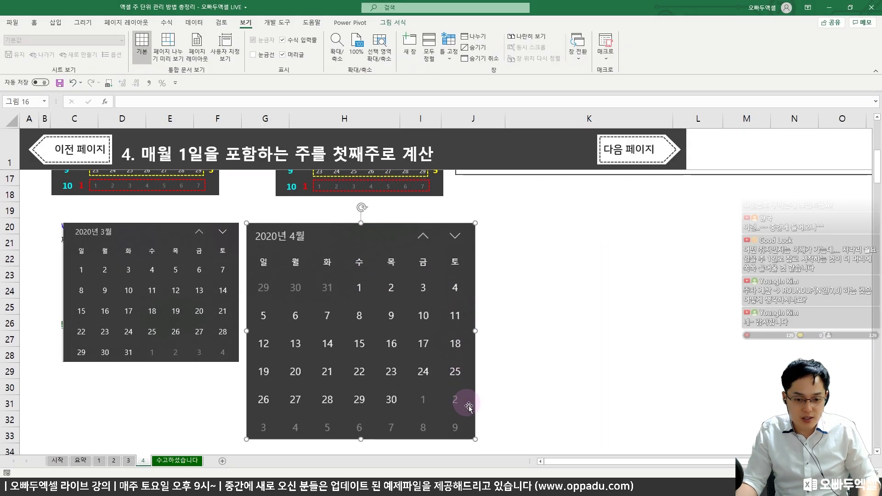
drag(474, 439, 391, 367)
click(485, 328)
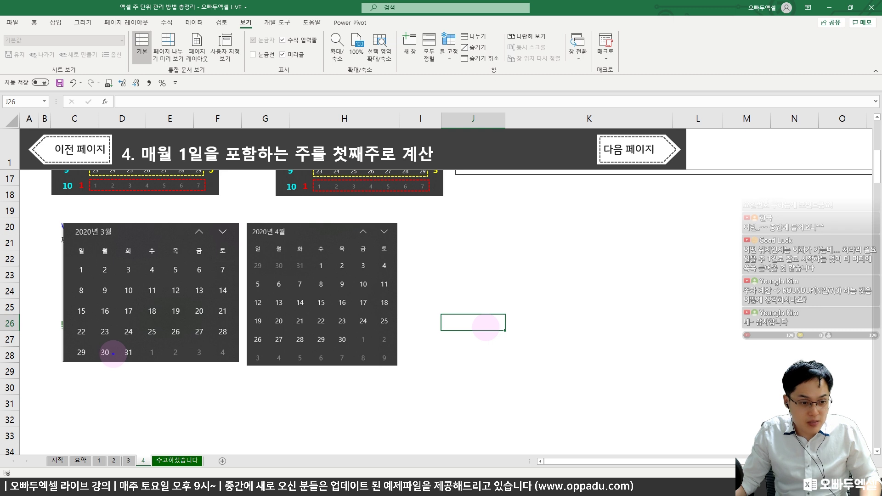
Step: Circle March 30 and the 일 weekday header in blue, and handwrite week numbers 10 to 14 beside the March calendar rows
mouse_move(117, 354)
mouse_down()
mouse_move(97, 362)
mouse_move(98, 344)
mouse_move(118, 355)
mouse_up()
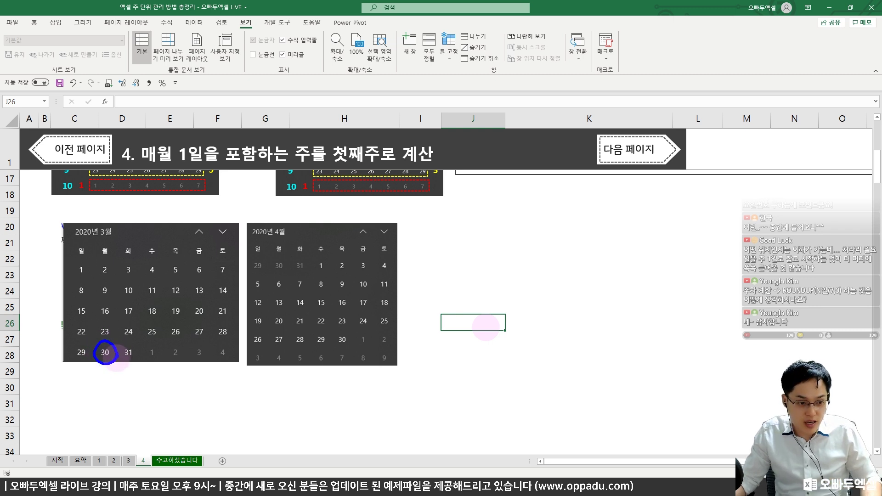
click(74, 249)
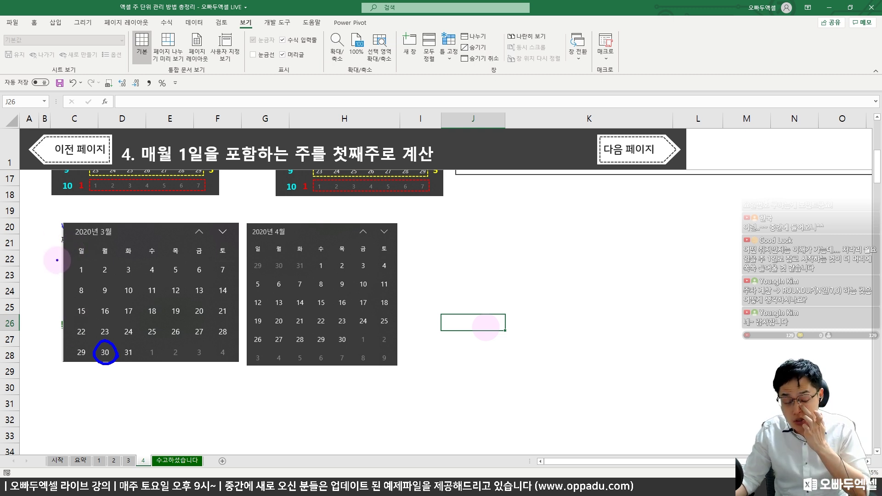
mouse_move(91, 250)
mouse_down()
mouse_move(74, 254)
mouse_move(90, 248)
mouse_move(67, 272)
mouse_move(63, 324)
mouse_move(62, 356)
mouse_move(81, 403)
mouse_up()
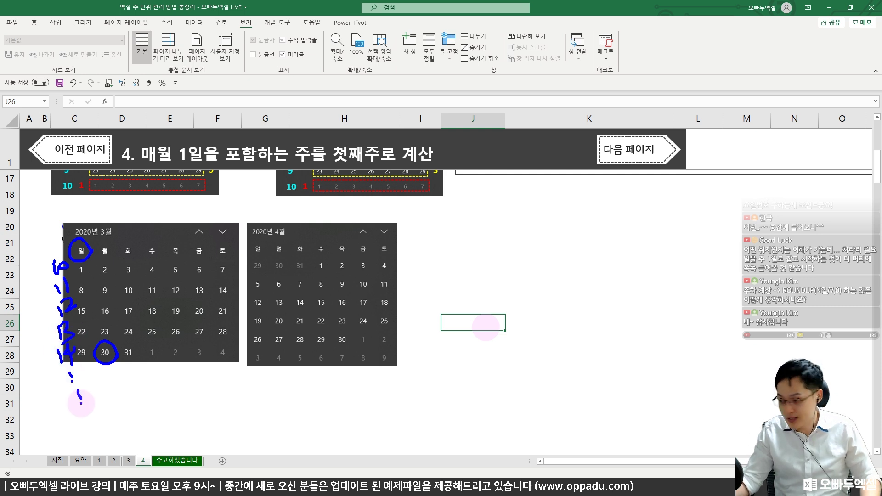
Step: Circle March 30, handwritten week number 14 and April 1 on the March calendar, and draw an arrow from April 1 toward that week number
mouse_move(116, 357)
mouse_down()
mouse_move(96, 350)
mouse_move(111, 358)
mouse_move(69, 376)
mouse_move(50, 336)
mouse_move(79, 352)
mouse_up()
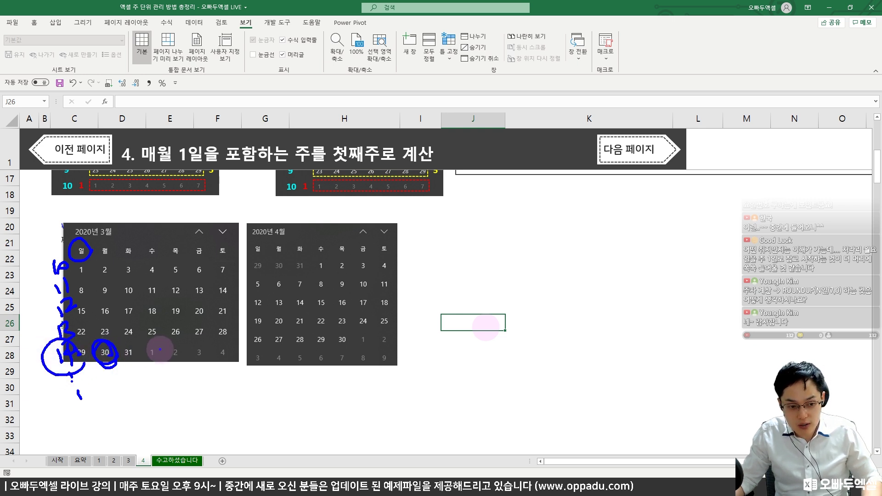
mouse_move(160, 356)
mouse_down()
mouse_move(146, 368)
mouse_move(136, 354)
mouse_move(148, 341)
mouse_move(168, 354)
mouse_move(159, 375)
mouse_move(88, 405)
mouse_move(76, 390)
mouse_move(94, 387)
mouse_up()
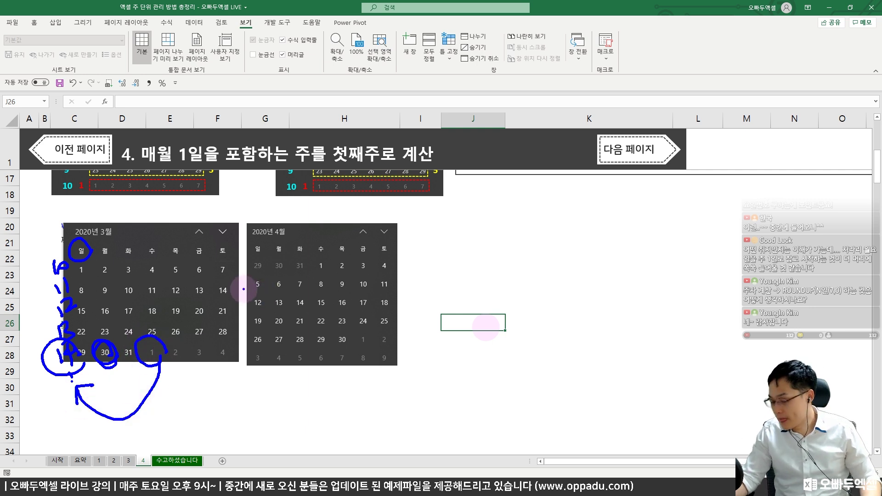
key(Escape)
Step: Box 오늘 날짜의 주번호 and 다음달 1일의 주번호 in the first condition, write a circled 1 above them, and clear the marks
scroll(244, 289, up, 5)
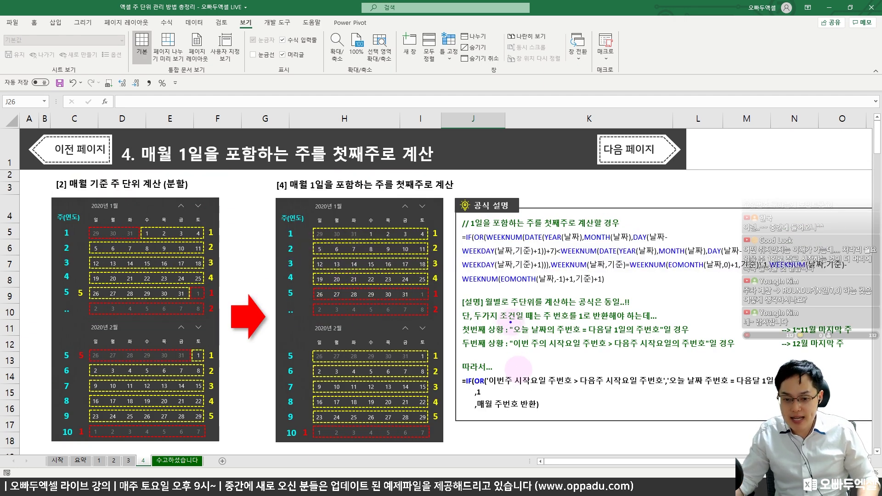
drag(526, 326, 583, 337)
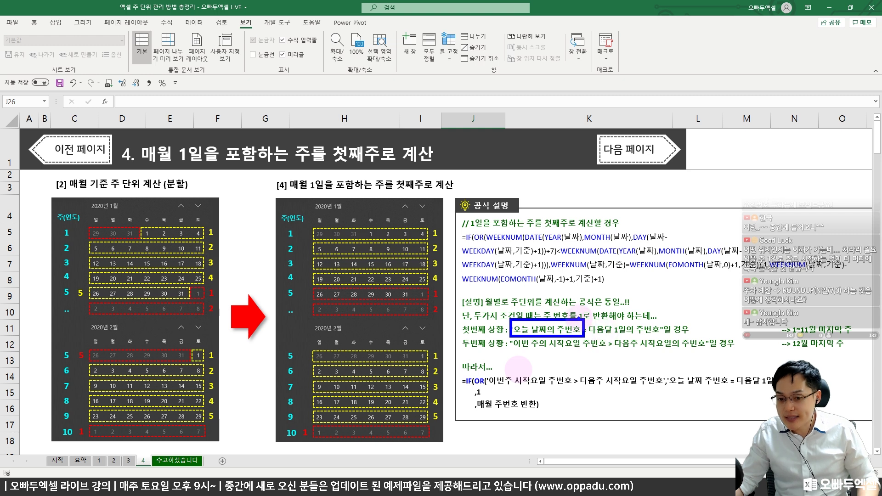
mouse_move(587, 321)
mouse_down()
mouse_move(629, 338)
mouse_move(664, 337)
mouse_up()
mouse_move(676, 292)
mouse_down()
mouse_move(670, 312)
mouse_move(696, 302)
mouse_move(662, 317)
mouse_up()
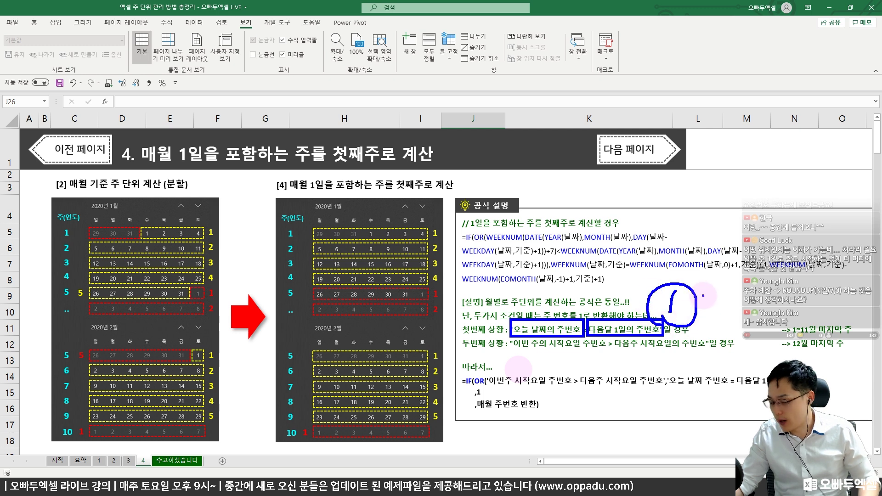
key(Escape)
Step: On method [2]'s January calendar, circle 28 and week number 5, link 28 to February 1, box that week, and clear the marks
key(ctrl+2)
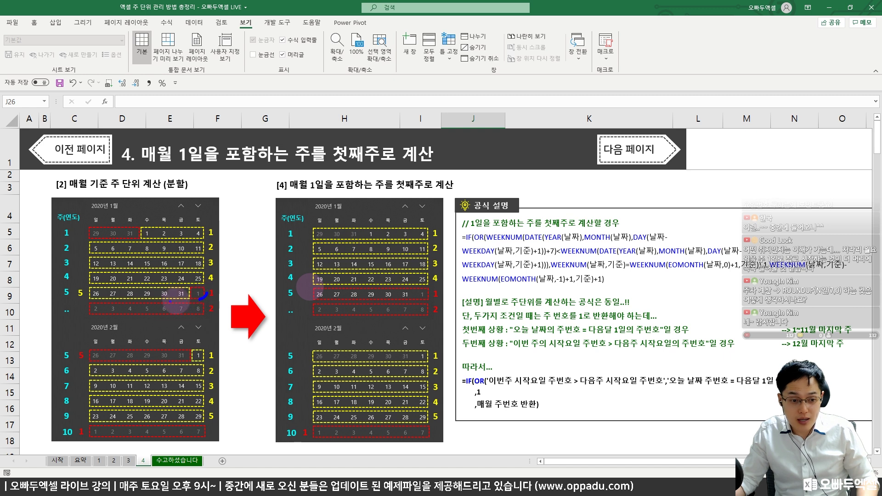
mouse_move(137, 297)
mouse_down()
mouse_move(121, 291)
mouse_move(138, 297)
mouse_up()
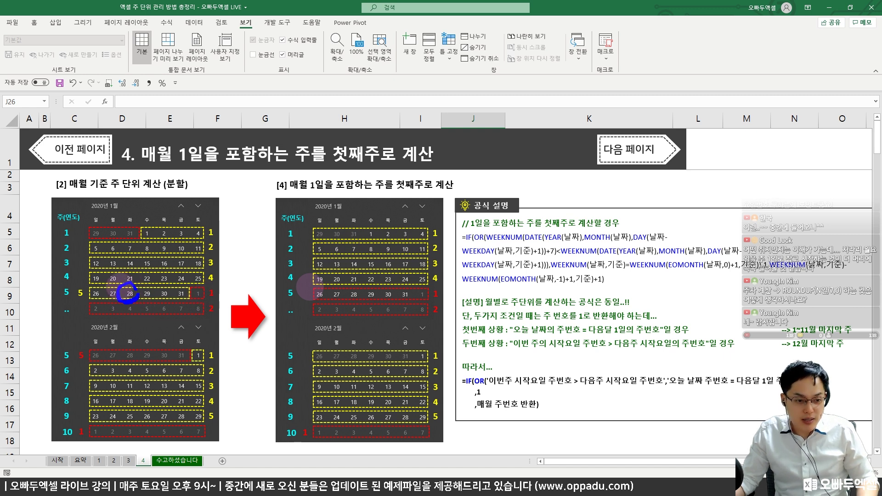
drag(70, 284, 73, 303)
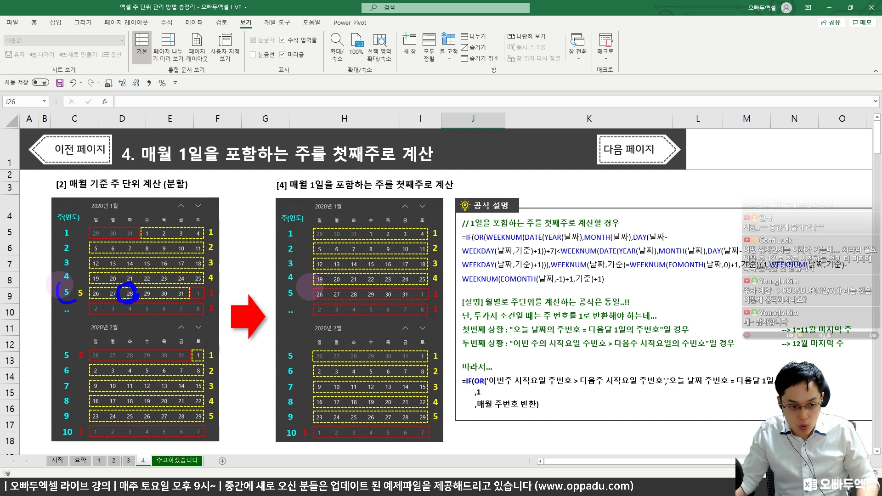
drag(132, 298, 209, 293)
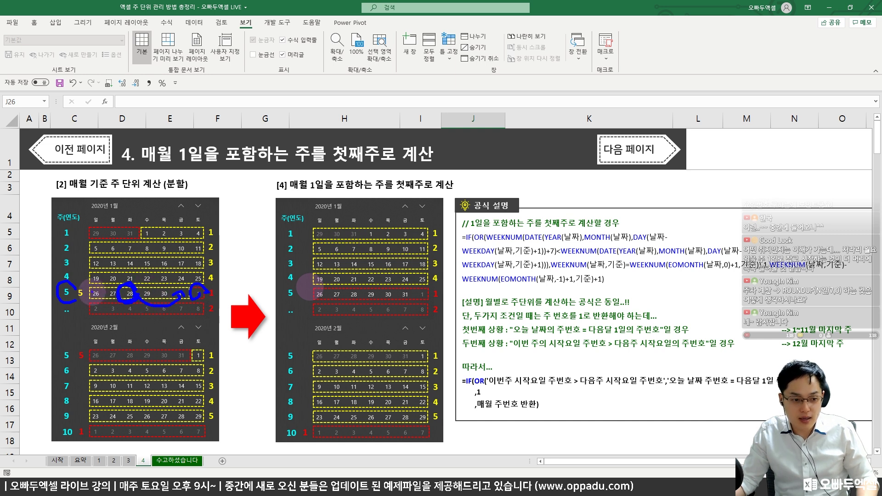
drag(92, 292, 218, 291)
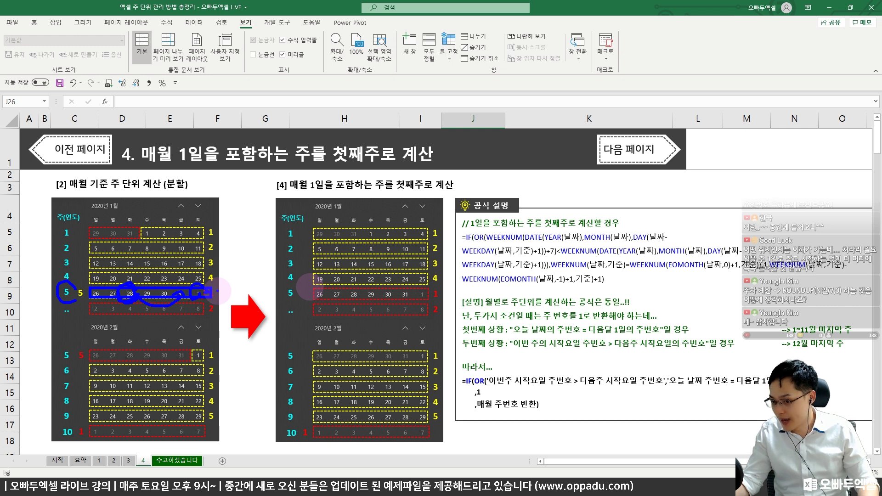
key(Escape)
Step: Box the 1~11월 마지막 주 note, circle January 29 and February 1 under method [4], draw a 1 with an arrow to the note, and clear the marks
key(ctrl+2)
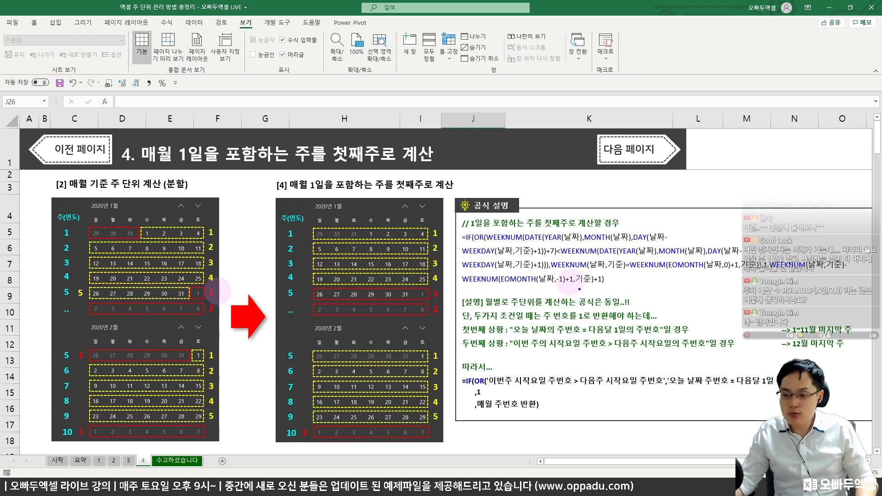
drag(773, 320, 844, 347)
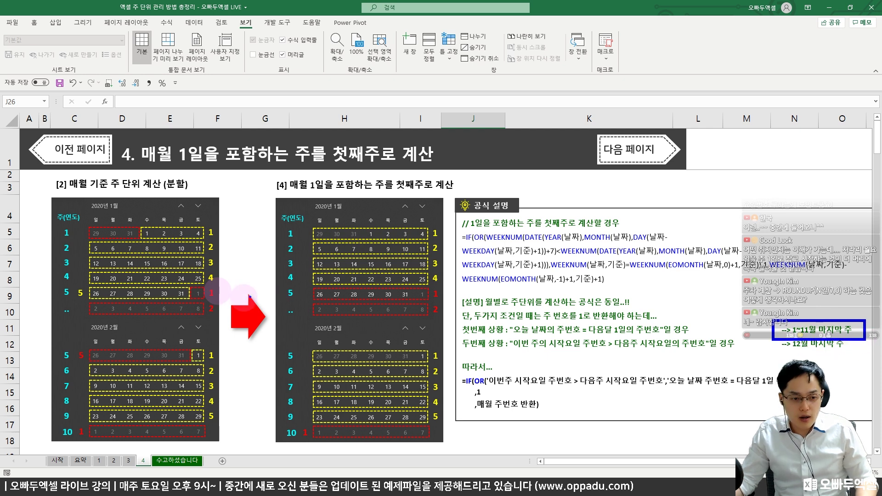
mouse_move(381, 293)
mouse_down()
mouse_move(363, 293)
mouse_move(441, 298)
mouse_up()
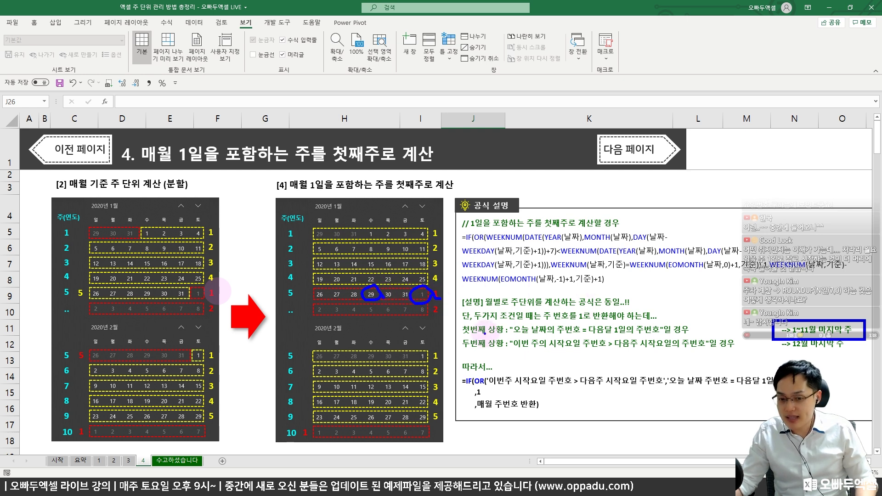
mouse_move(665, 303)
mouse_down()
mouse_move(664, 316)
mouse_move(756, 324)
mouse_up()
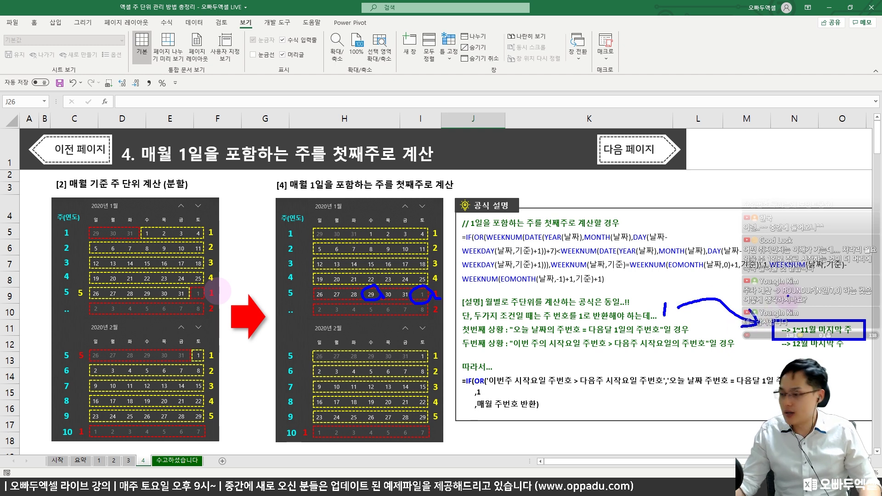
key(Escape)
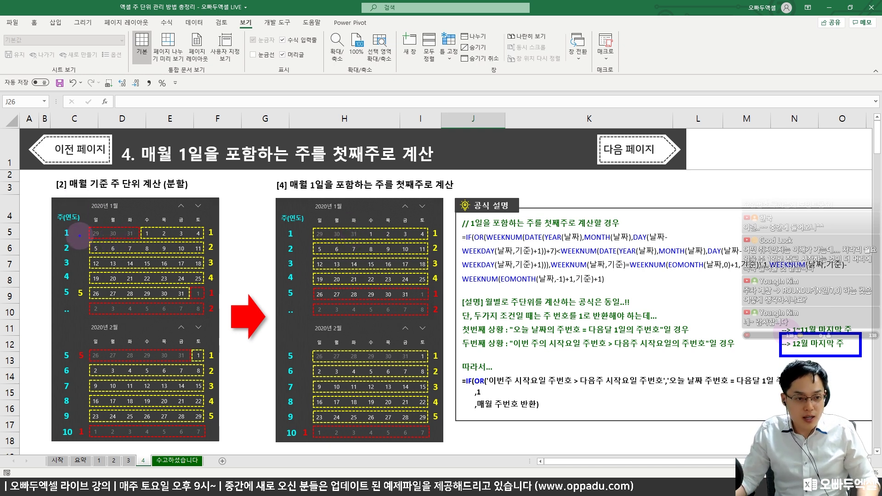
Step: Mark the boxed December 29 to 31 dates on method [2]'s January calendar with an arrow and handwrite 52, 53 above them
mouse_move(118, 205)
mouse_down()
mouse_move(115, 237)
mouse_move(140, 238)
mouse_up()
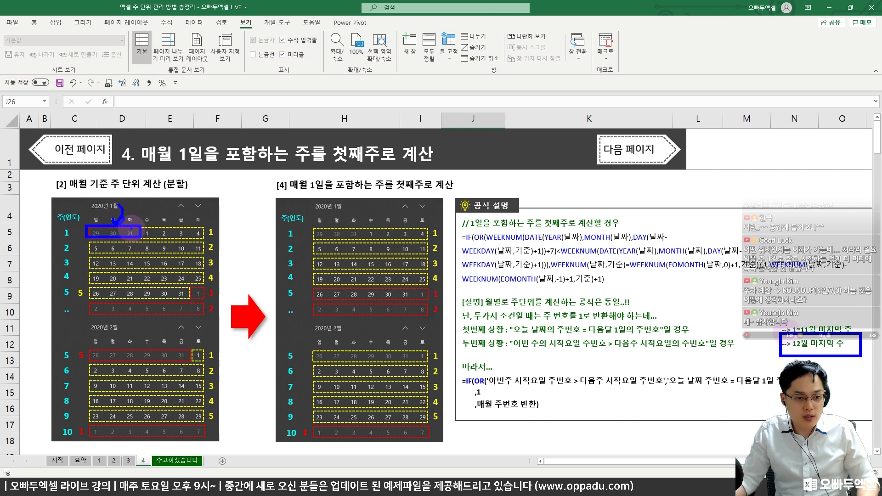
mouse_move(134, 186)
mouse_down()
mouse_move(134, 208)
mouse_move(140, 193)
mouse_move(156, 211)
mouse_up()
drag(164, 196, 173, 205)
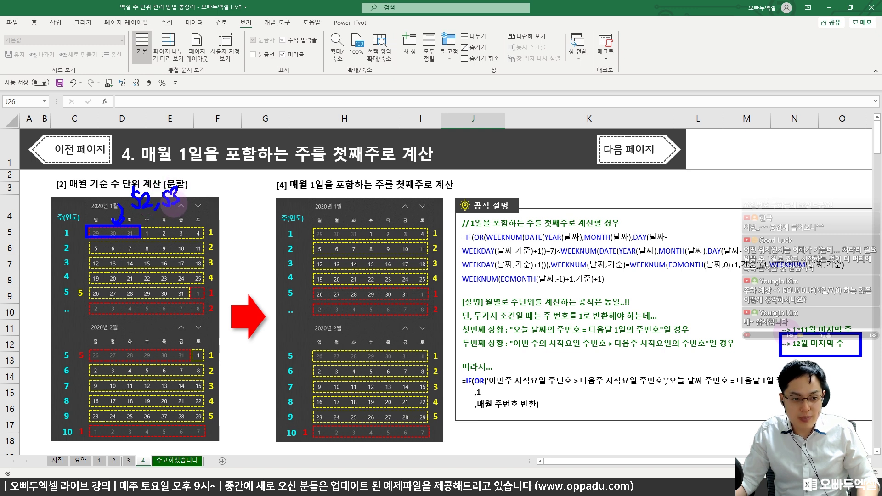
mouse_move(130, 230)
mouse_down()
mouse_move(140, 209)
mouse_move(151, 223)
mouse_move(138, 228)
mouse_up()
mouse_move(215, 210)
mouse_down()
mouse_move(221, 199)
mouse_move(232, 211)
mouse_up()
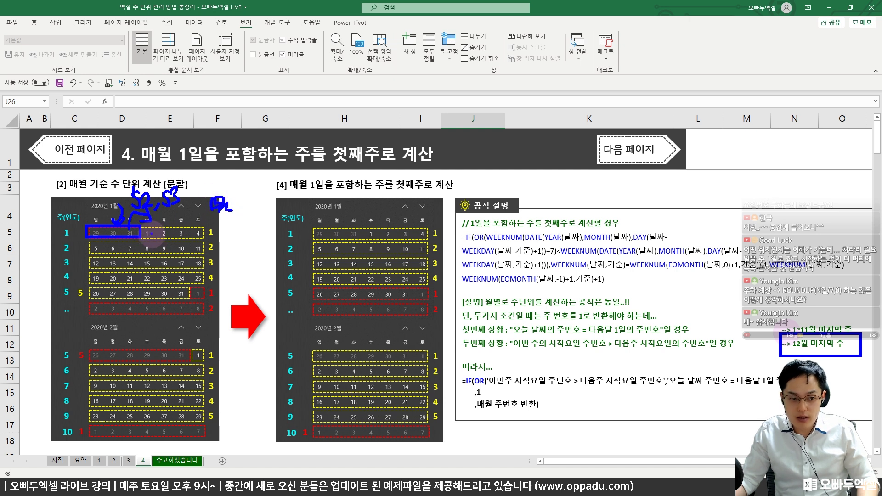
Step: Box January 1 to 4 and the whole first week under method [2], add circled notes above both January calendars, and erase all marks
drag(141, 226, 207, 239)
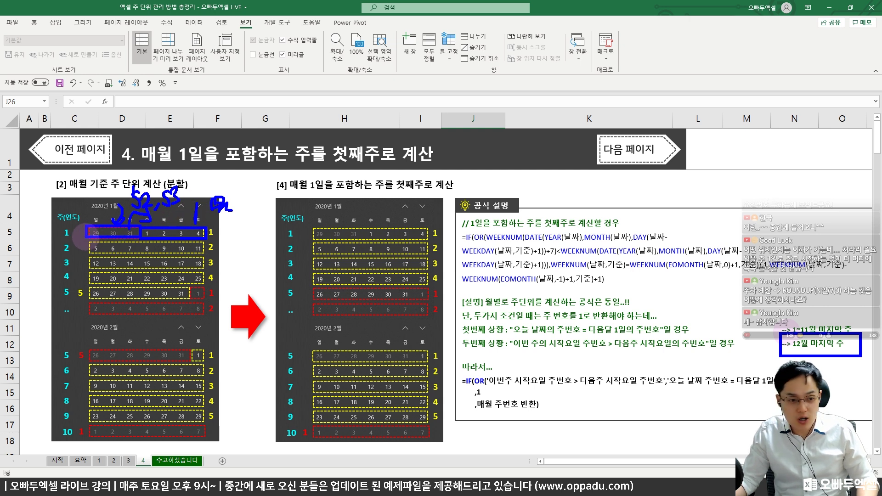
mouse_move(84, 225)
mouse_down()
mouse_move(125, 243)
mouse_move(218, 242)
mouse_move(182, 223)
mouse_up()
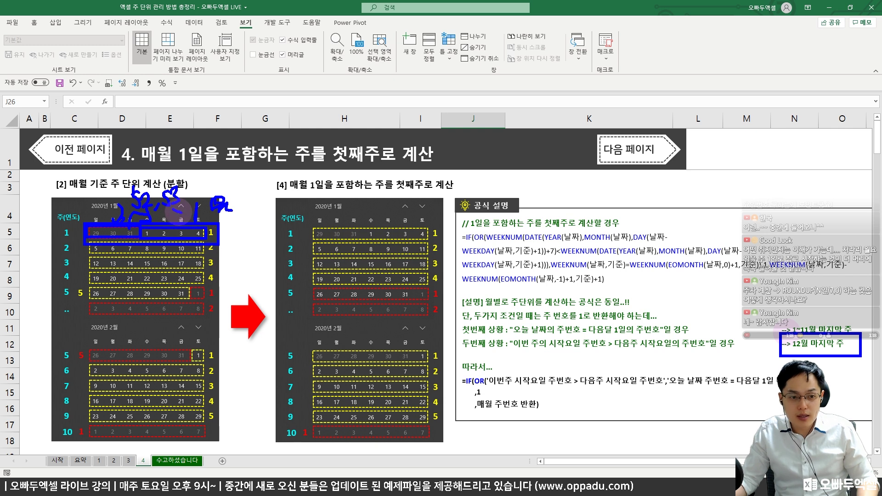
mouse_move(300, 196)
mouse_down()
mouse_move(301, 207)
mouse_move(335, 203)
mouse_move(351, 230)
mouse_move(274, 198)
mouse_move(372, 237)
mouse_up()
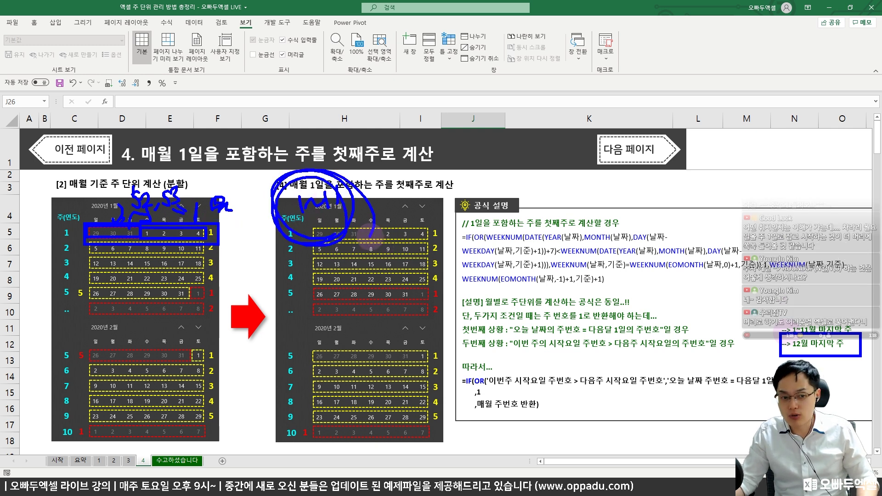
mouse_move(146, 193)
mouse_down()
mouse_move(149, 140)
mouse_move(200, 150)
mouse_move(163, 190)
mouse_up()
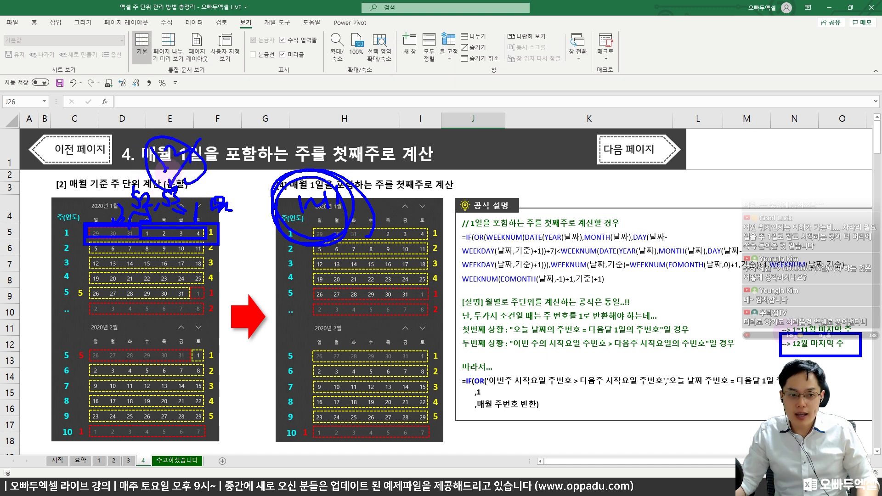
key(e)
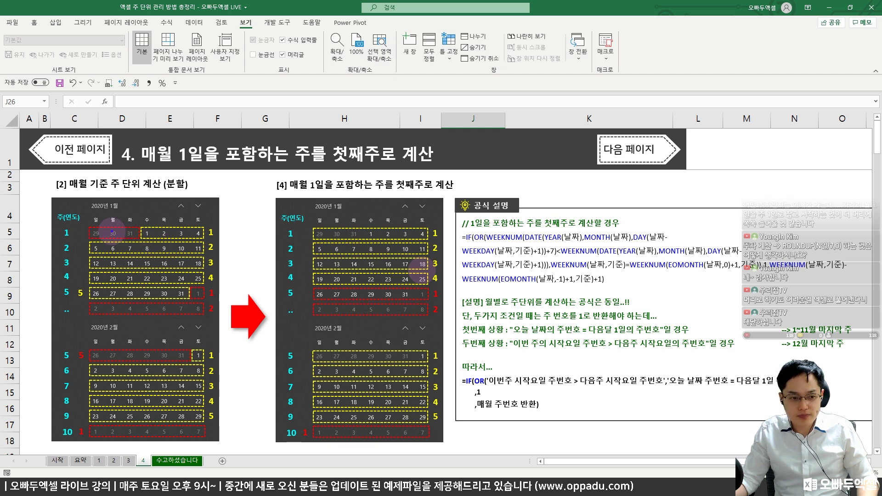
Step: Circle the 일 header and the Sundays 5 and 12 on method [2]'s January calendar, mark their week numbers, and clear the marks
mouse_move(104, 216)
mouse_down()
mouse_move(88, 221)
mouse_move(105, 221)
mouse_up()
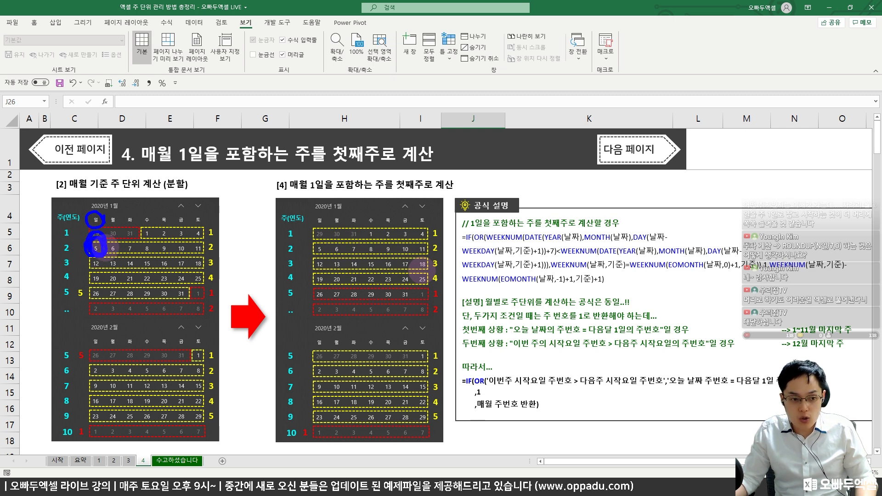
mouse_move(101, 252)
mouse_down()
mouse_move(99, 276)
mouse_move(99, 258)
mouse_move(87, 258)
mouse_move(107, 263)
mouse_up()
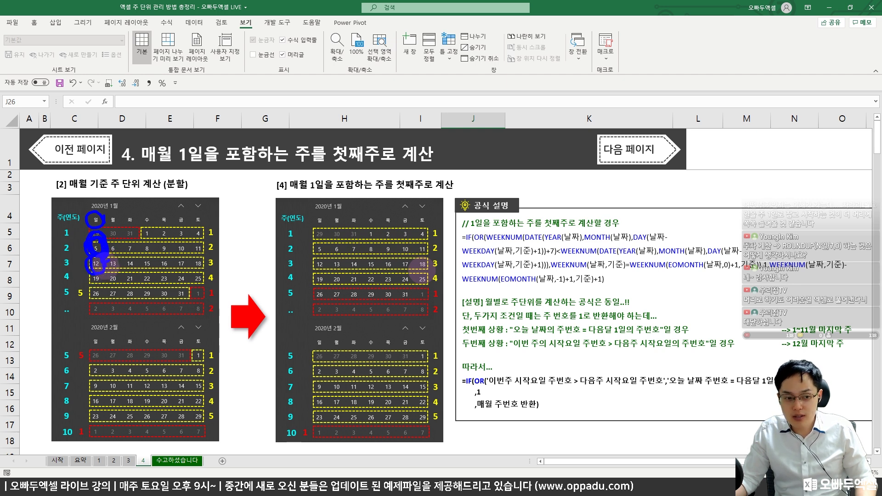
mouse_move(76, 230)
mouse_down()
mouse_move(75, 265)
mouse_move(74, 251)
mouse_up()
key(Escape)
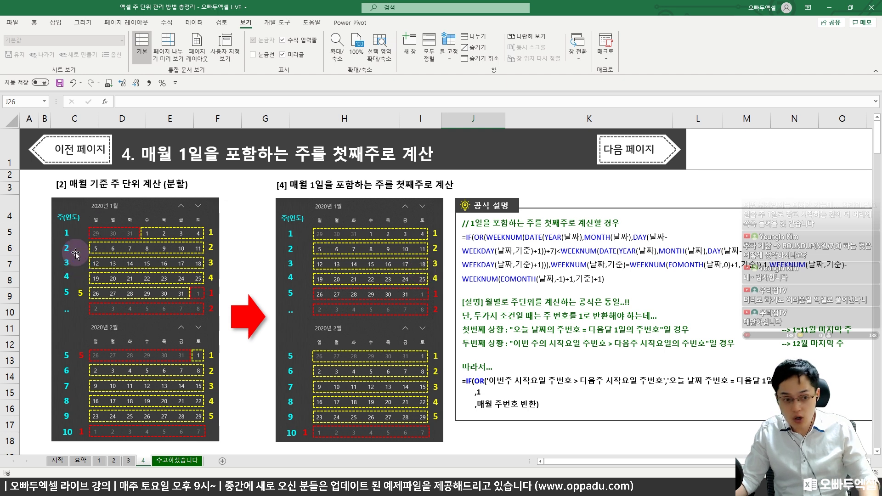
Step: Circle the Sundays 19 and 26 on method [2]'s January calendar, mark week numbers 4 and 5 beside them, and clear the marks
key(ctrl+2)
mouse_move(103, 279)
mouse_down()
mouse_move(98, 271)
mouse_move(90, 281)
mouse_move(104, 294)
mouse_move(84, 294)
mouse_move(68, 285)
mouse_move(82, 282)
mouse_move(76, 267)
mouse_move(85, 286)
mouse_up()
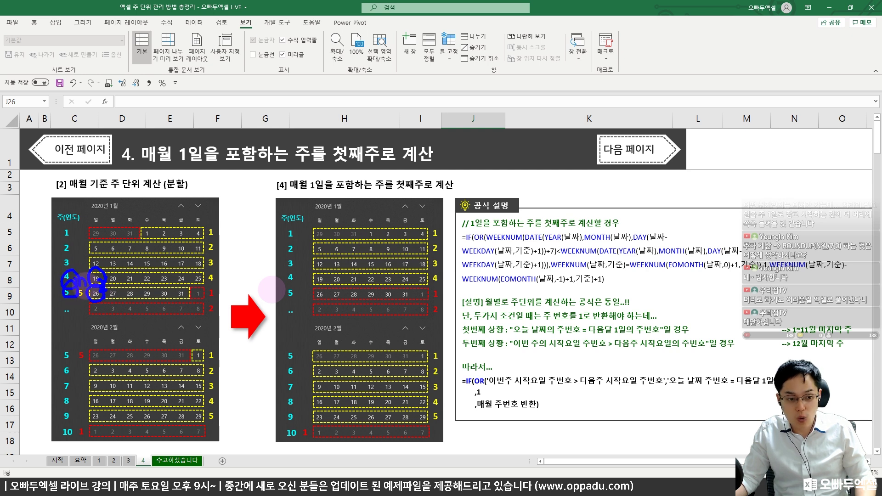
key(Escape)
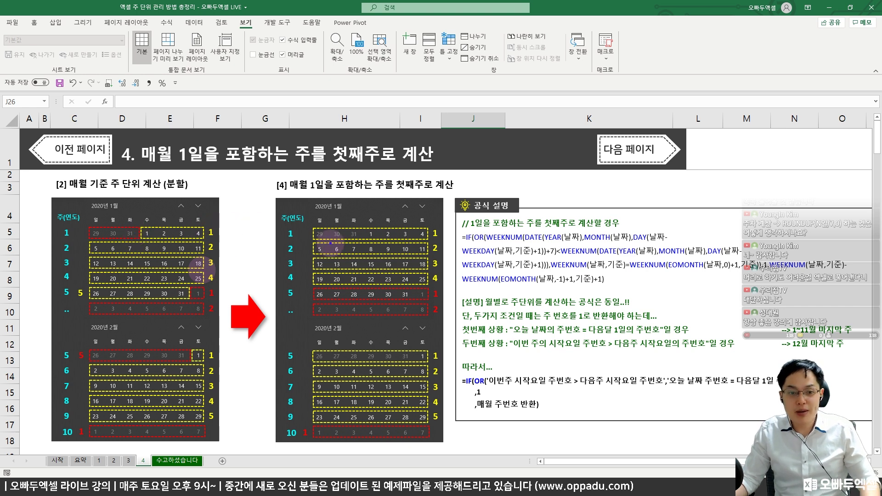
Step: Draw an arrow from December 31 to January 1 under method [2], circle 29, and handwrite 52, 53 above and 1, 2 below
key(ctrl+2)
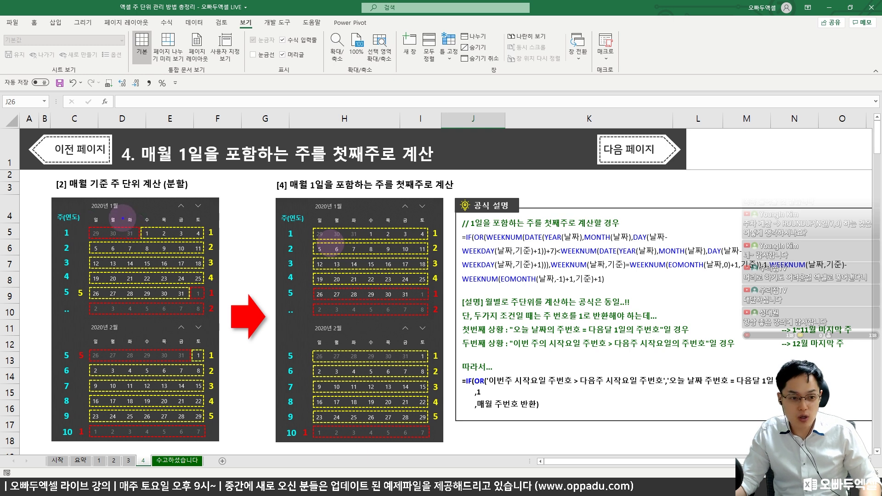
mouse_move(125, 226)
mouse_down()
mouse_move(146, 208)
mouse_move(155, 221)
mouse_up()
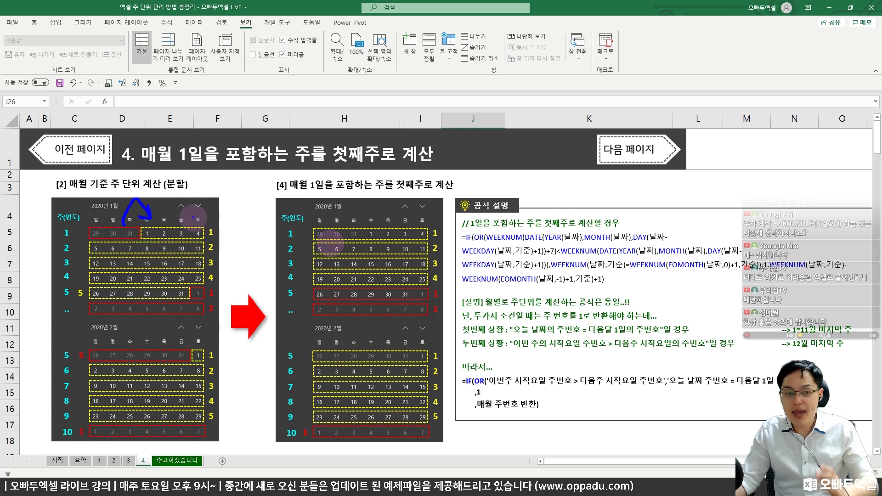
mouse_move(105, 233)
mouse_down()
mouse_move(90, 226)
mouse_move(98, 229)
mouse_up()
mouse_move(110, 191)
mouse_down()
mouse_move(101, 200)
mouse_move(124, 202)
mouse_move(135, 180)
mouse_move(147, 204)
mouse_up()
mouse_move(110, 239)
mouse_down()
mouse_move(94, 232)
mouse_move(108, 250)
mouse_move(98, 252)
mouse_move(173, 242)
mouse_up()
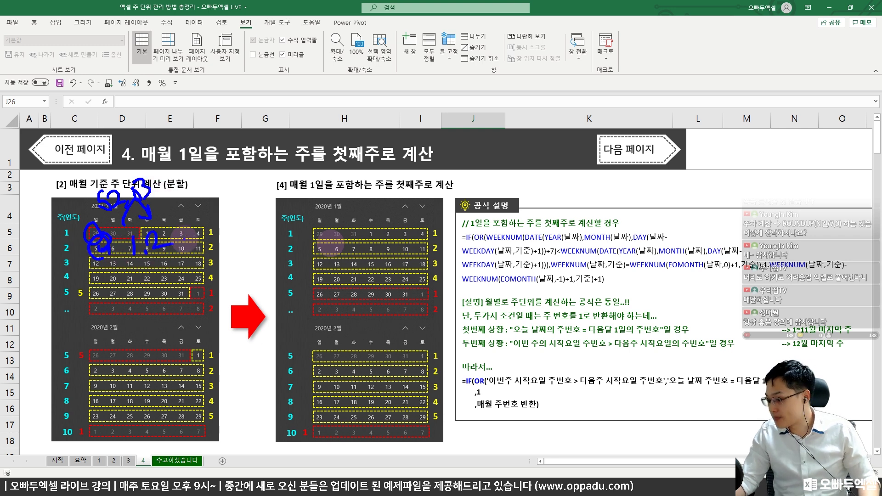
Step: Box both sides of the second condition and mark its > sign, write a circled 2 on method [2]'s January calendar, and erase all marks
mouse_move(506, 356)
mouse_down()
mouse_move(547, 340)
mouse_move(597, 338)
mouse_move(643, 363)
mouse_move(704, 365)
mouse_move(708, 355)
mouse_up()
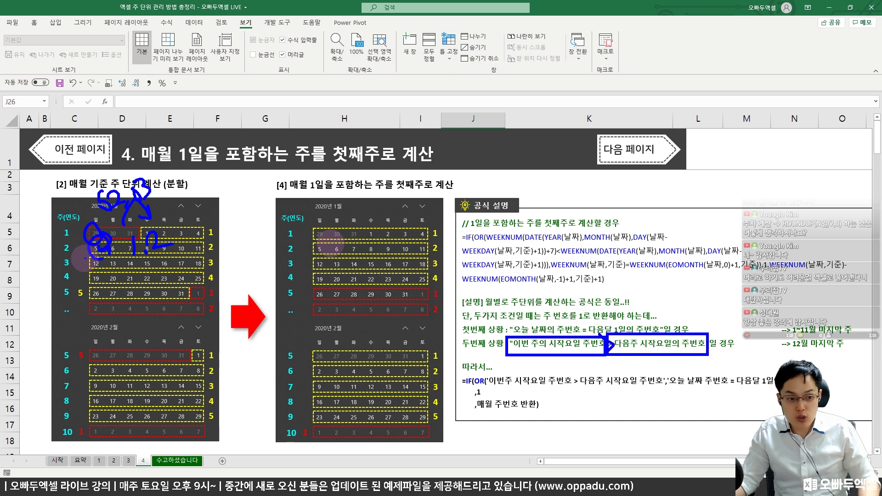
mouse_move(85, 257)
mouse_down()
mouse_move(94, 273)
mouse_move(82, 283)
mouse_move(62, 276)
mouse_move(111, 280)
mouse_up()
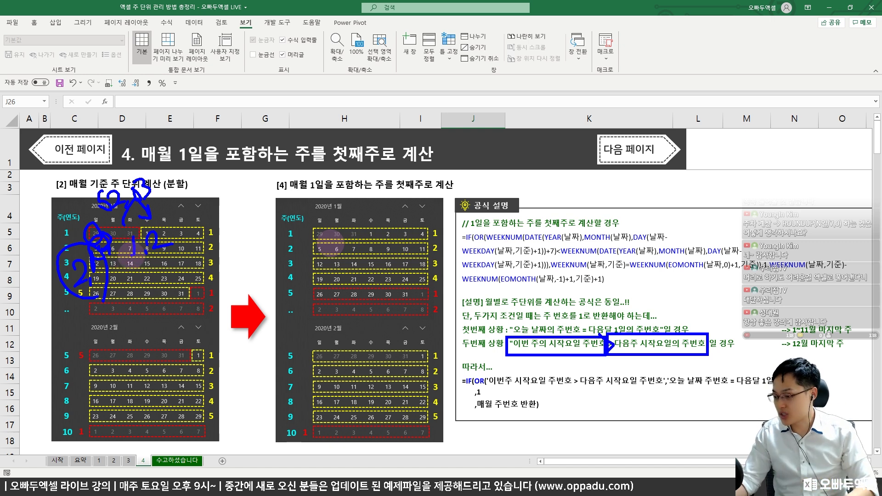
key(e)
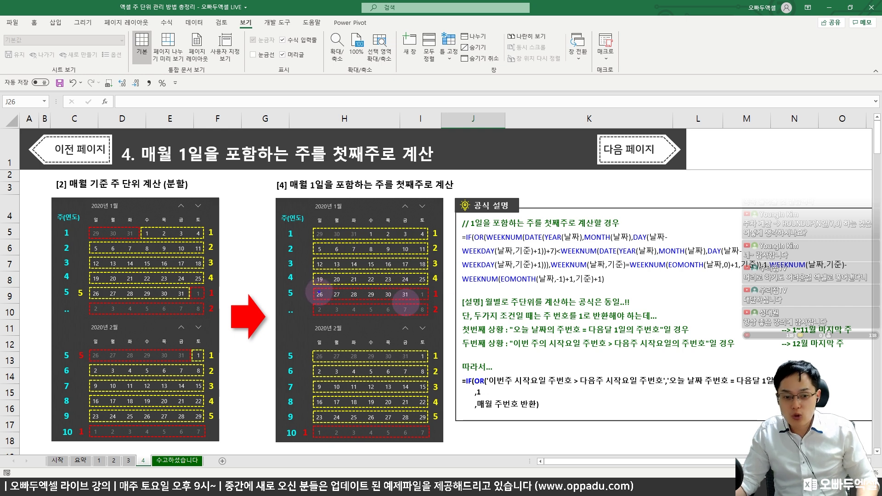
Step: Box method [4]'s last January week, mark 31 and February 1, box the first condition line, write 12 with an arrow, and circle the line's end
mouse_move(312, 290)
mouse_down()
mouse_move(407, 302)
mouse_move(414, 281)
mouse_move(430, 298)
mouse_up()
mouse_move(311, 295)
mouse_down()
mouse_move(445, 298)
mouse_move(430, 275)
mouse_move(458, 294)
mouse_move(476, 288)
mouse_up()
mouse_move(454, 322)
mouse_down()
mouse_move(605, 353)
mouse_move(813, 352)
mouse_move(860, 332)
mouse_up()
drag(774, 294, 777, 307)
drag(779, 298, 810, 307)
drag(804, 309, 813, 309)
drag(687, 317, 680, 353)
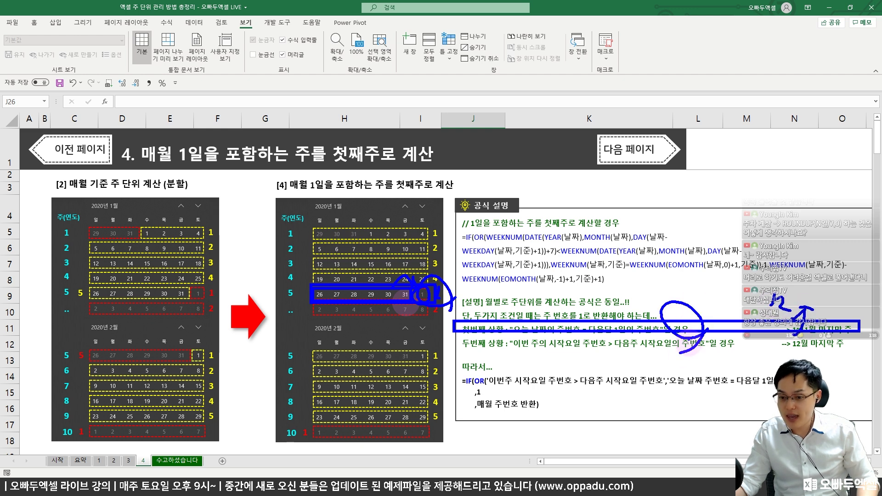
Step: Box the second condition line, mark 29 and 5 on method [4]'s January calendar, box its first week with number 1 circled, and erase the marks
key(Escape)
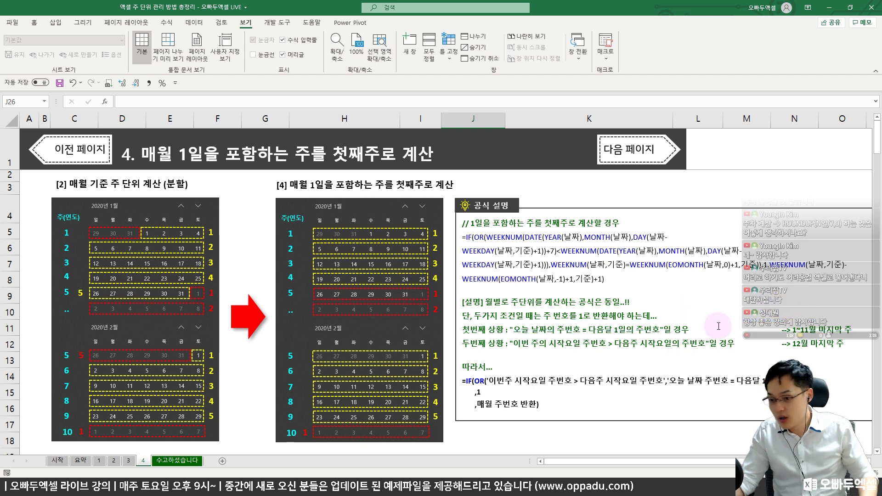
key(ctrl+2)
drag(454, 336, 748, 353)
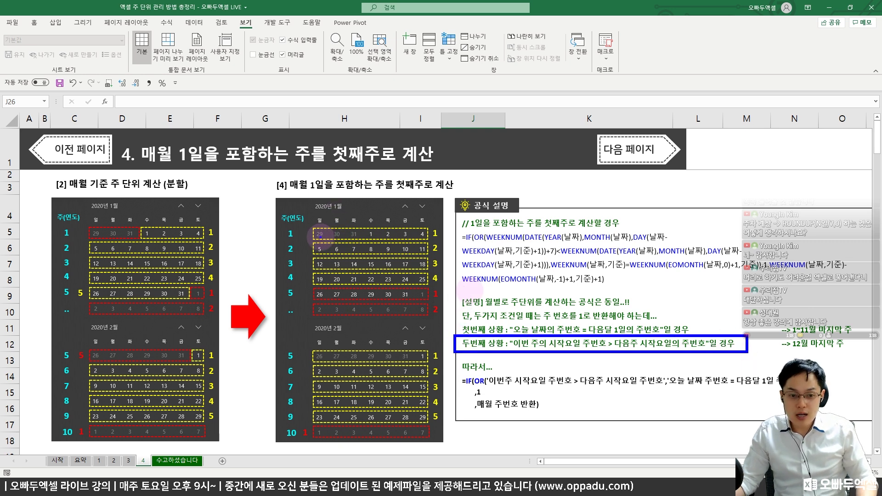
mouse_move(324, 224)
mouse_down()
mouse_move(322, 259)
mouse_move(307, 245)
mouse_move(325, 236)
mouse_move(343, 205)
mouse_up()
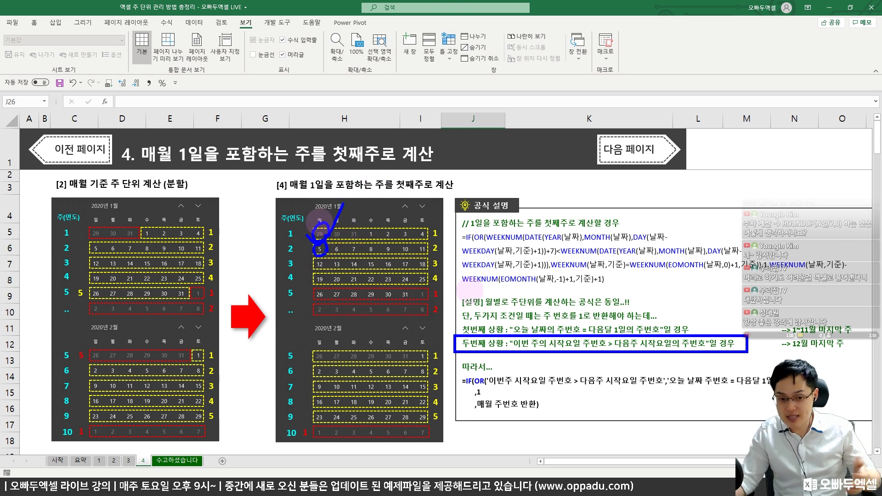
mouse_move(351, 227)
mouse_down()
mouse_move(322, 239)
mouse_move(373, 205)
mouse_move(374, 216)
mouse_move(422, 202)
mouse_up()
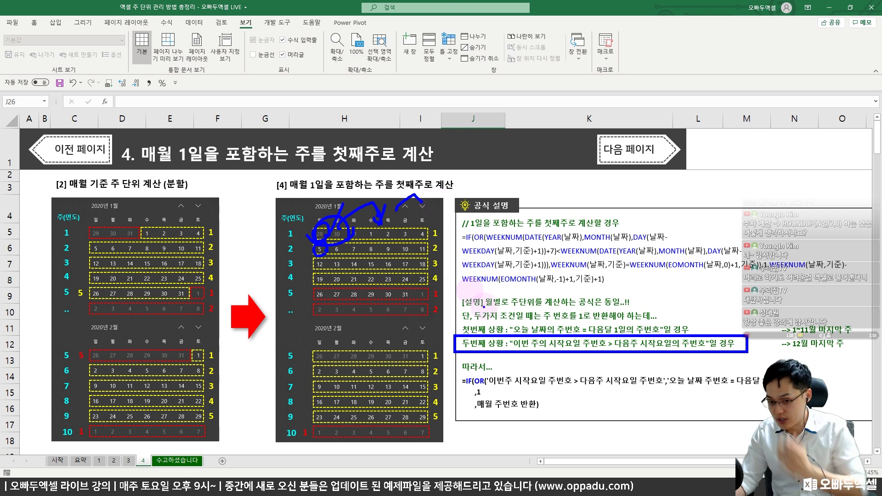
key(Escape)
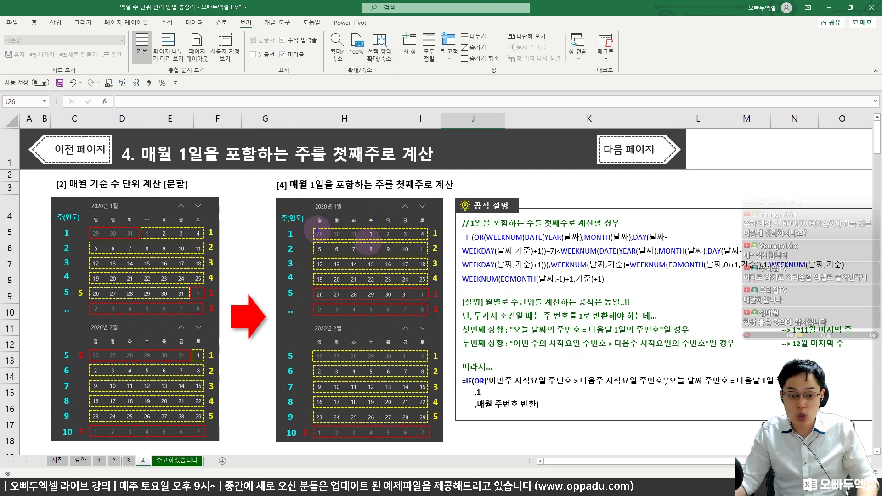
mouse_move(311, 229)
mouse_down()
mouse_move(432, 243)
mouse_move(444, 248)
mouse_move(435, 276)
mouse_up()
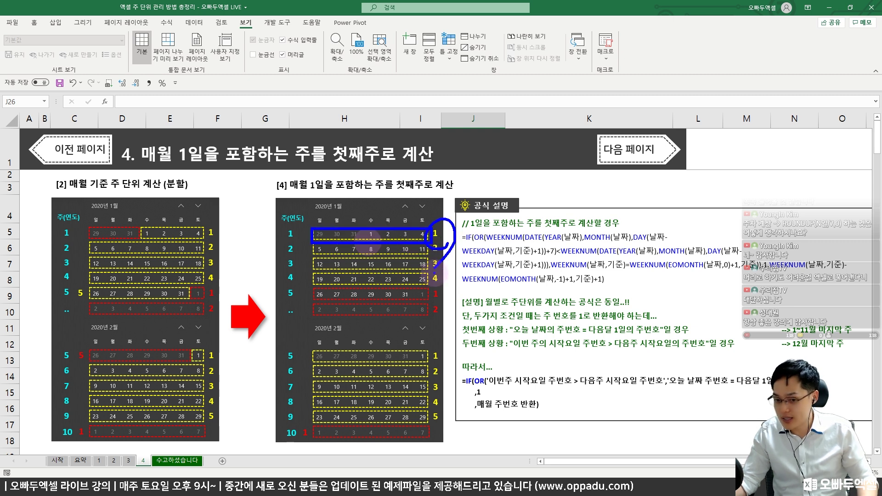
key(e)
Step: Box the explanation with both conditions, underline the IF(OR) line, and mark its results 1 and 매월 주번호 반환 in red
mouse_move(458, 294)
mouse_down()
mouse_move(492, 316)
mouse_move(728, 366)
mouse_move(755, 354)
mouse_up()
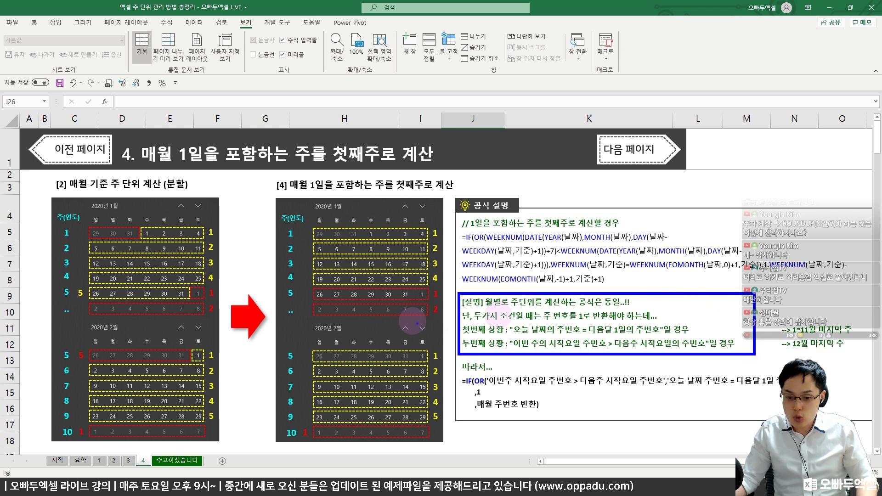
drag(475, 389, 777, 397)
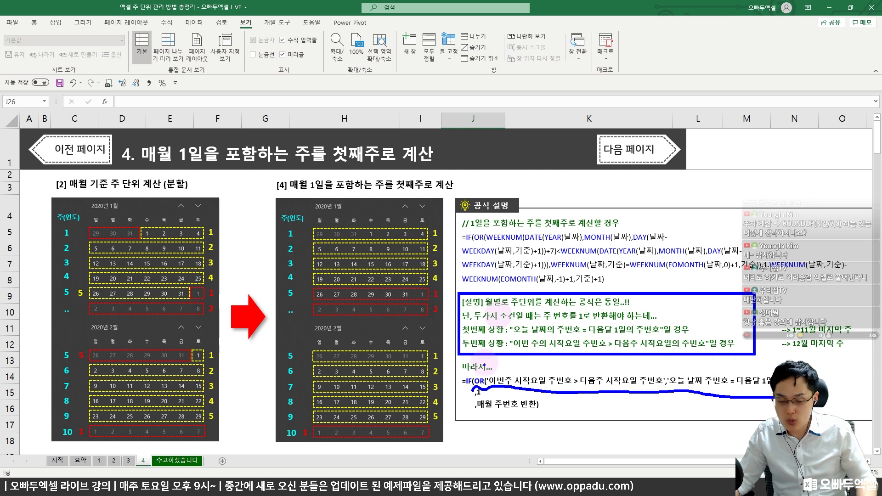
mouse_move(483, 388)
mouse_down()
mouse_move(469, 390)
mouse_move(554, 415)
mouse_up()
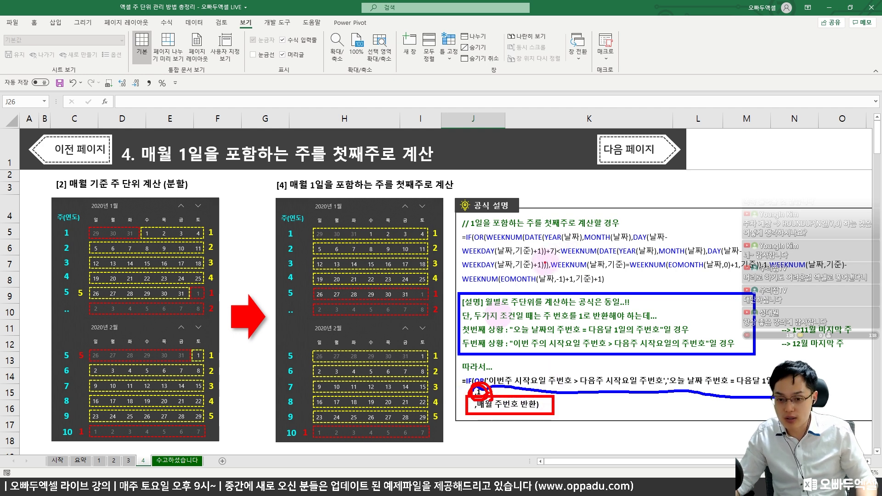
Step: Mark the formula's WEEKNUM part and the week numbers down method [4]'s January and February calendars
mouse_move(551, 254)
mouse_down()
mouse_move(535, 274)
mouse_move(482, 275)
mouse_move(460, 287)
mouse_move(609, 290)
mouse_move(639, 278)
mouse_move(827, 288)
mouse_move(857, 255)
mouse_move(786, 239)
mouse_move(625, 235)
mouse_move(554, 259)
mouse_up()
click(437, 231)
drag(432, 248, 429, 270)
drag(432, 278, 442, 335)
click(437, 409)
drag(442, 371, 443, 377)
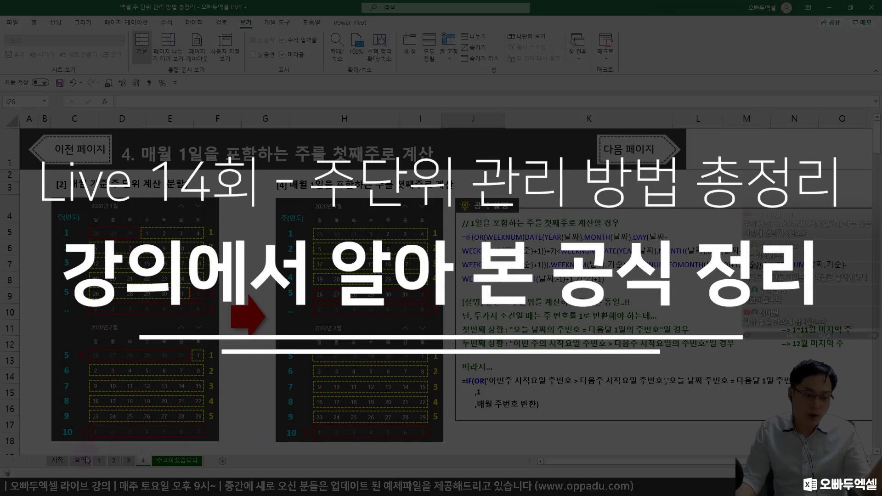
Step: Open the 요약 sheet at the calendars for methods [2], [3] and [4]
click(85, 459)
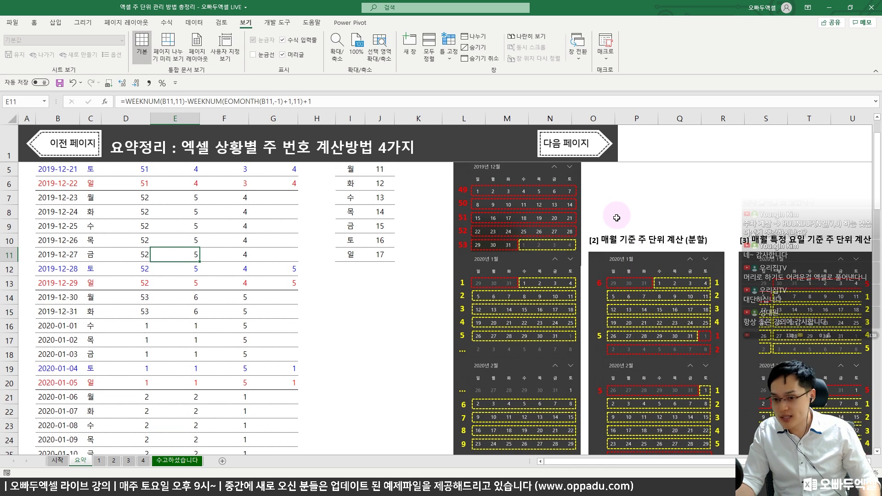
scroll(684, 296, right, 3)
scroll(684, 296, down, 1)
scroll(684, 296, right, 2)
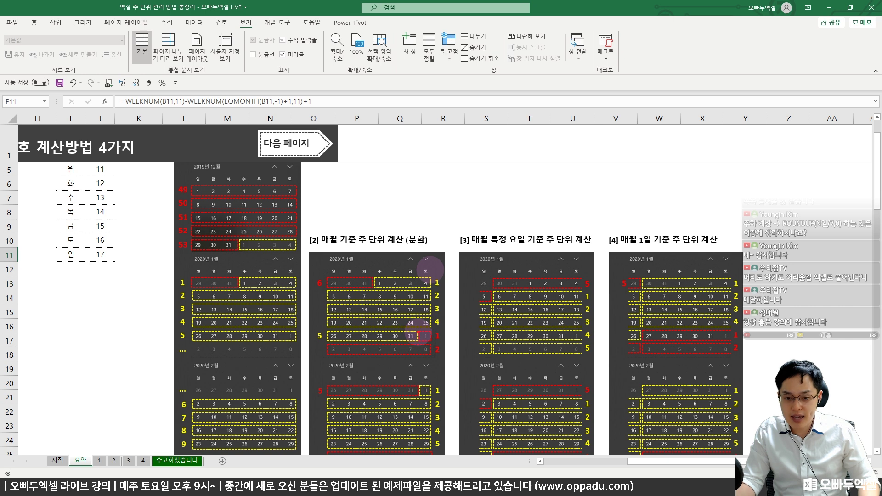
Step: Box February 1 in method [2]'s last January week, draw an arrow away from it, and erase the marks
drag(418, 327, 434, 344)
mouse_move(404, 301)
mouse_down()
mouse_move(412, 309)
mouse_move(405, 317)
mouse_up()
drag(403, 300, 435, 316)
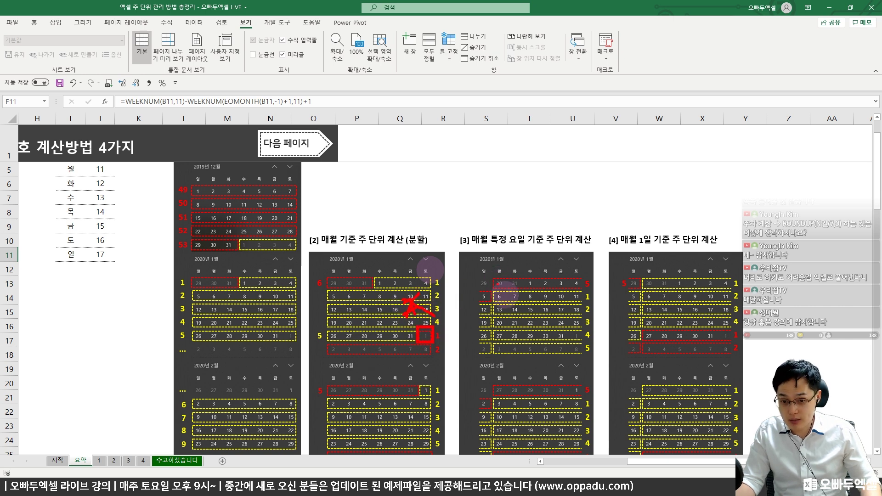
key(Escape)
Step: Box January 6 on method [3]'s calendar, circle January 1 and highlight its week on method [4]'s calendar, and clear the marks
drag(492, 290, 507, 303)
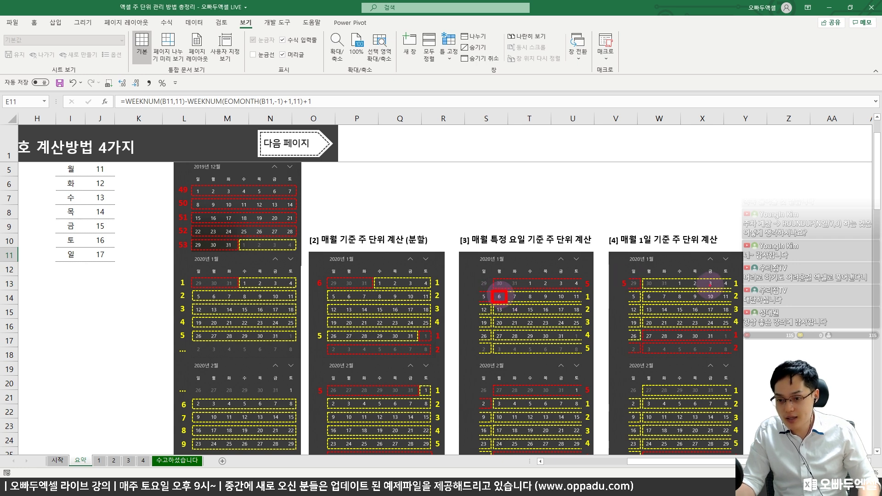
mouse_move(691, 289)
mouse_down()
mouse_move(672, 289)
mouse_move(710, 284)
mouse_up()
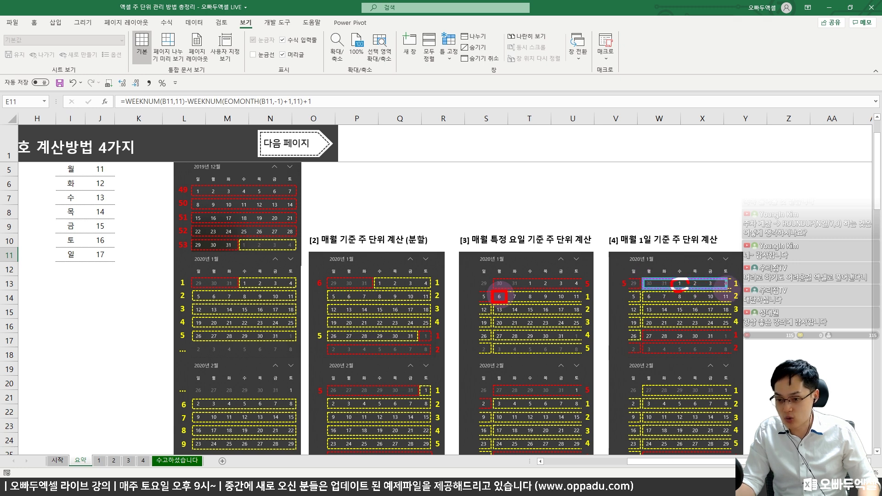
key(Escape)
scroll(573, 289, down, 2)
scroll(574, 289, down, 5)
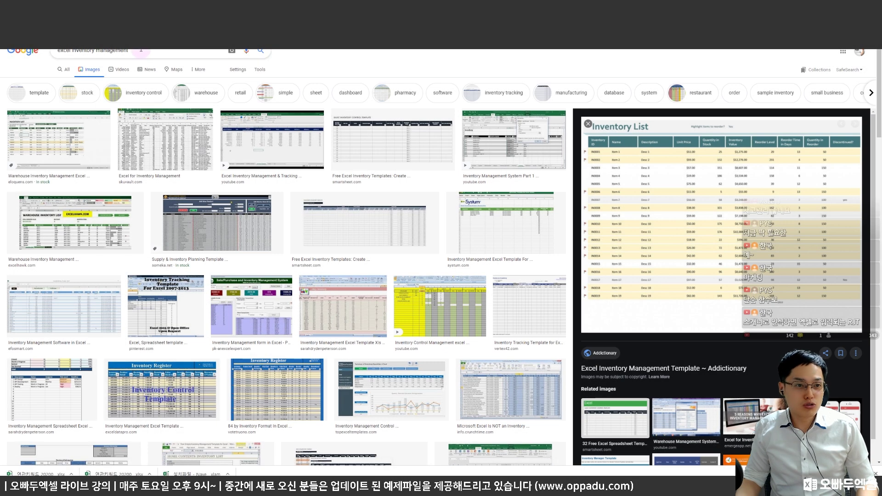
Step: Switch to the Google image search in the browser and search for ocr
triple_click(136, 50)
key(BackSpace)
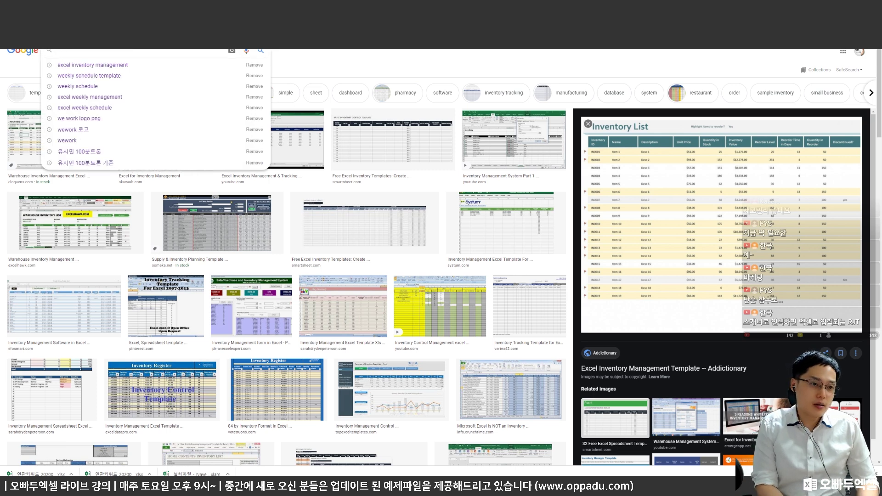
text(ocr)
key(Return)
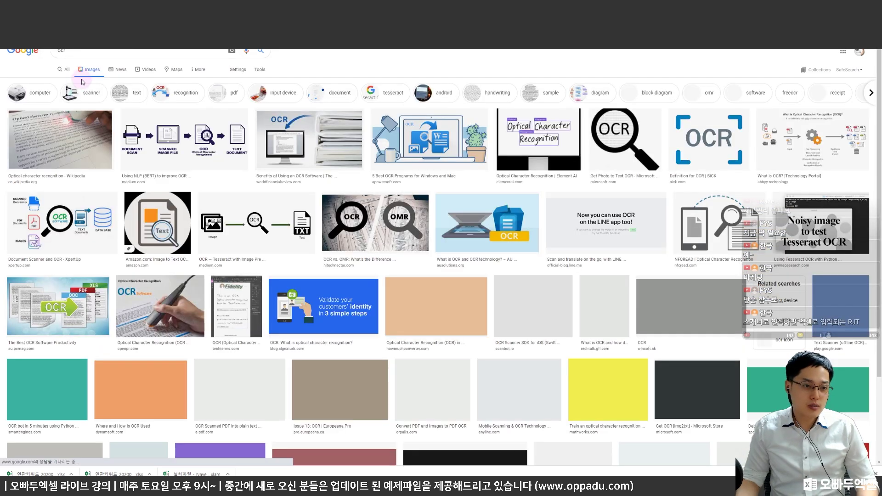
Step: Show the general web results, search for google ocr, and extend the query to google ocr api
click(65, 69)
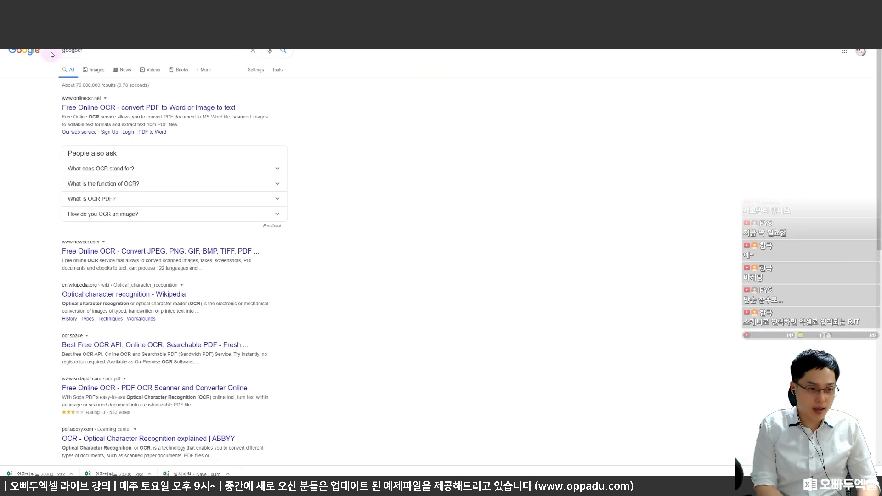
key(Return)
click(113, 51)
text(api)
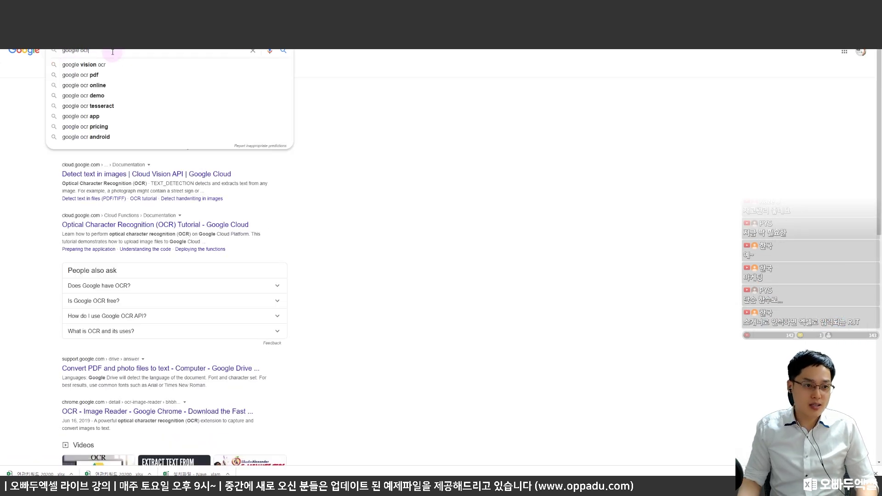
key(Return)
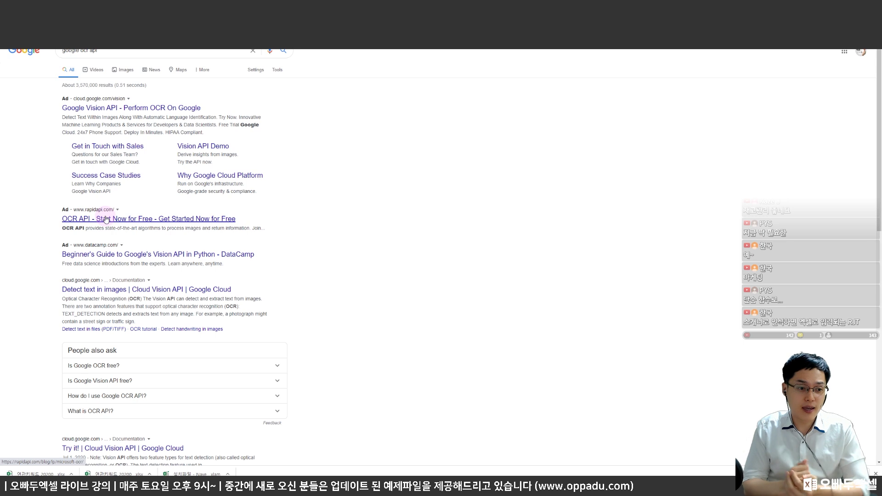
Step: Open the Google Vision API result, view the Vision AI page's 시작하기 section, and go back to the earlier pages
click(136, 110)
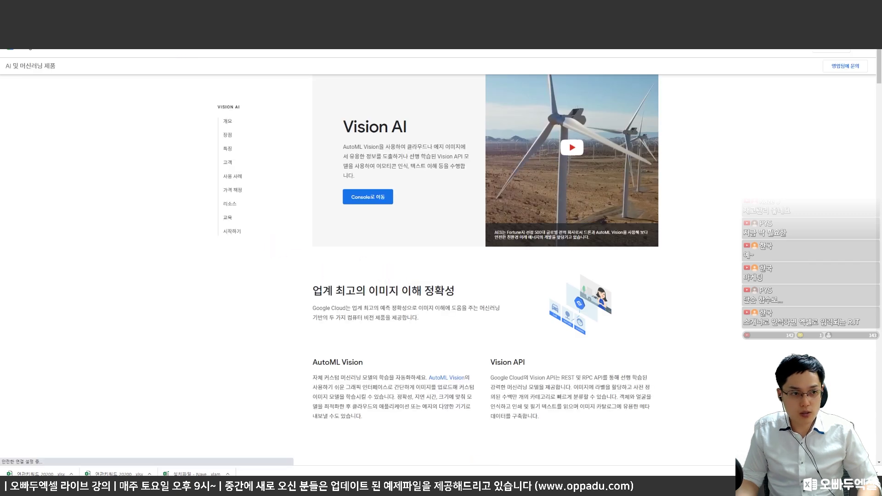
click(232, 232)
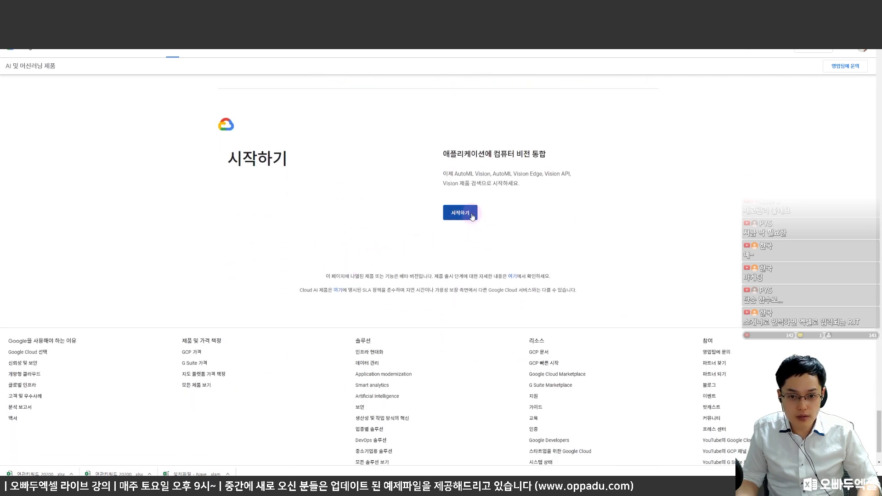
key(alt+Left)
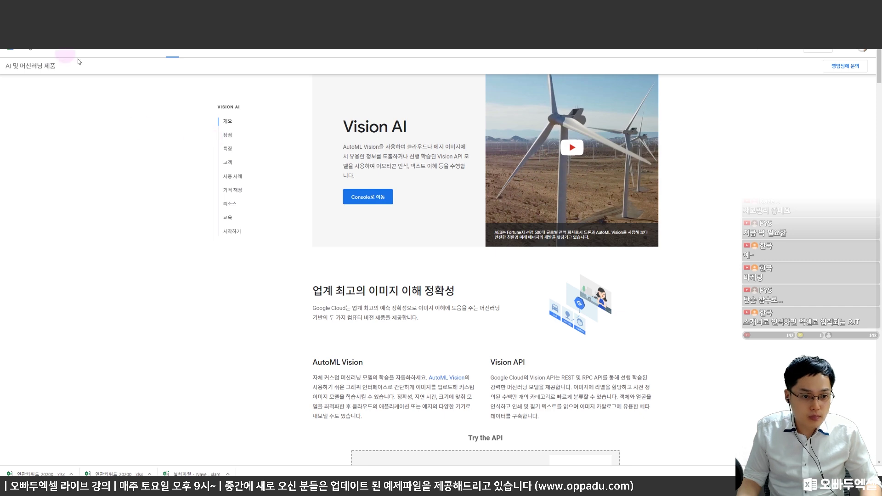
key(alt+Left)
key(alt+Left)
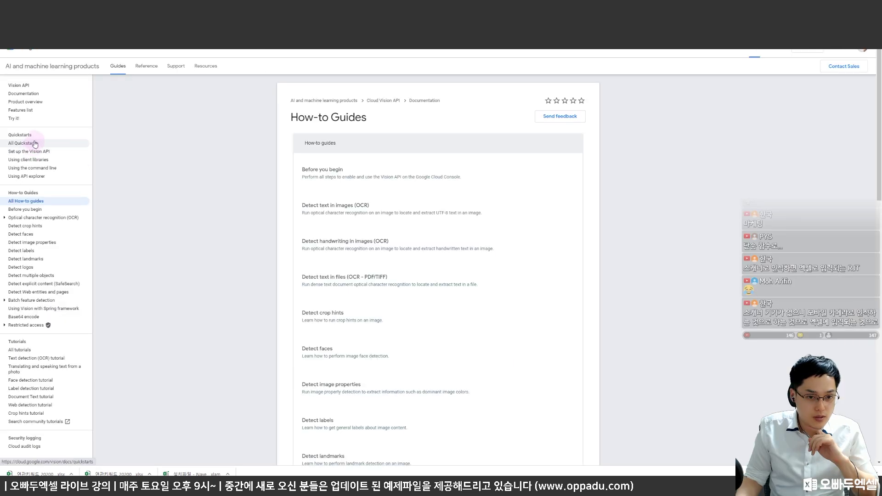
Step: View the Vision API Quickstarts and open APIs and reference from the Cloud Vision documentation
click(34, 143)
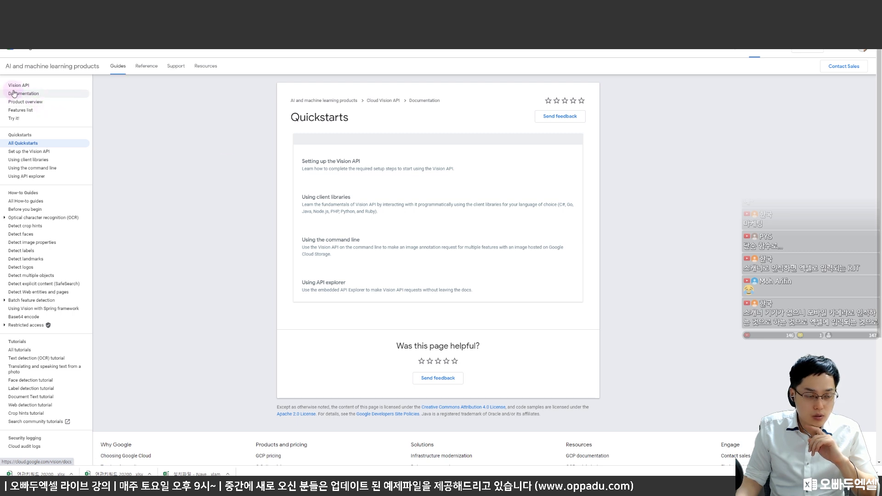
click(14, 93)
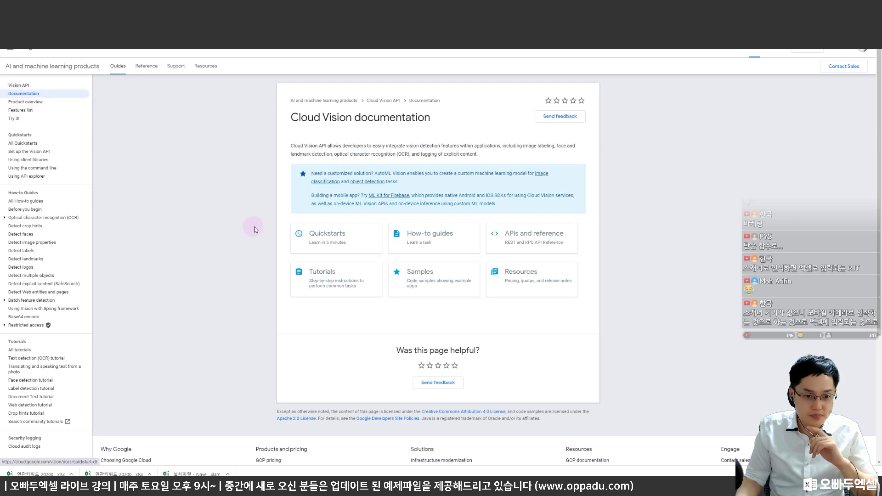
click(530, 245)
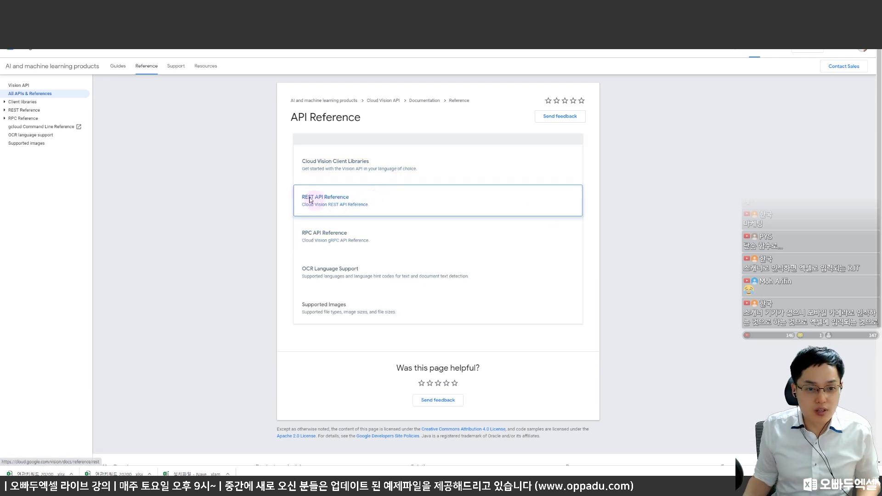
Step: Box REST API Reference in red, add a check mark and strokes over the reference list, and clear the marks
drag(292, 188, 413, 230)
drag(355, 186, 389, 166)
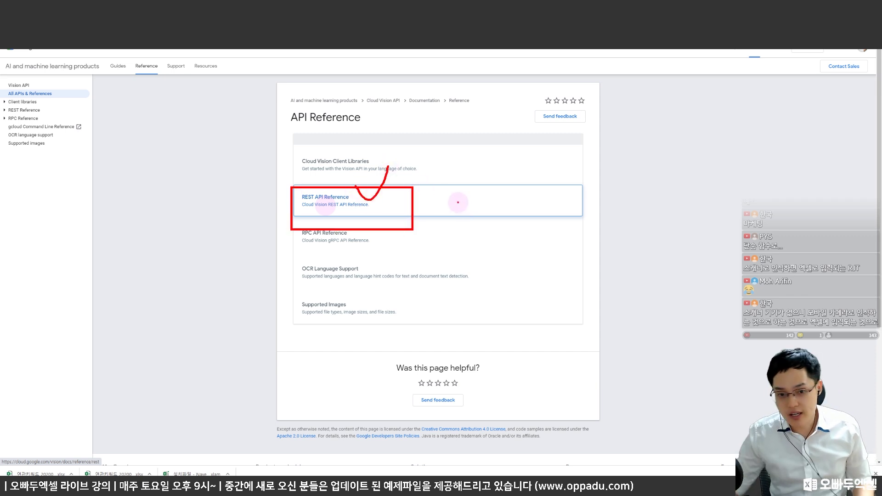
mouse_move(288, 133)
mouse_down()
mouse_move(288, 174)
mouse_move(324, 138)
mouse_move(341, 188)
mouse_move(384, 132)
mouse_move(428, 122)
mouse_move(449, 138)
mouse_move(466, 112)
mouse_move(481, 135)
mouse_move(523, 118)
mouse_move(542, 133)
mouse_move(558, 124)
mouse_move(560, 140)
mouse_up()
mouse_move(546, 155)
mouse_down()
mouse_move(479, 216)
mouse_move(522, 225)
mouse_move(551, 209)
mouse_up()
key(Escape)
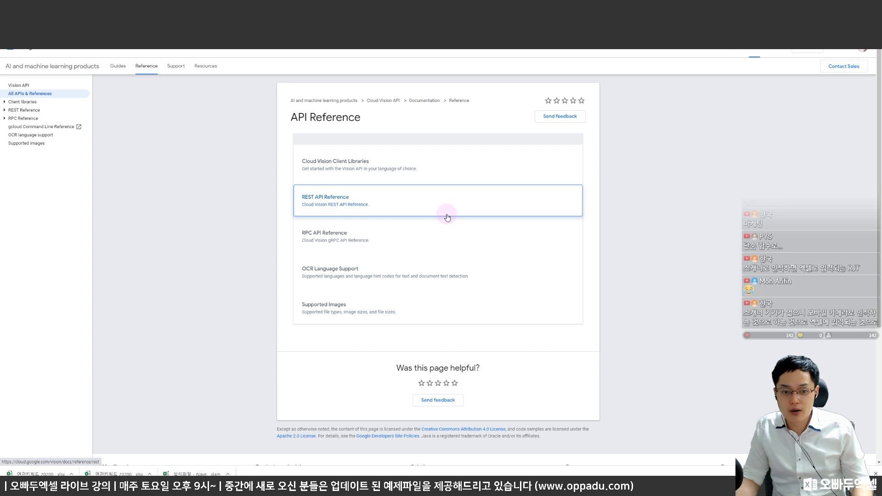
Step: Open the REST API Reference and examine the Cloud Vision API's service endpoint and its files and images methods
click(448, 218)
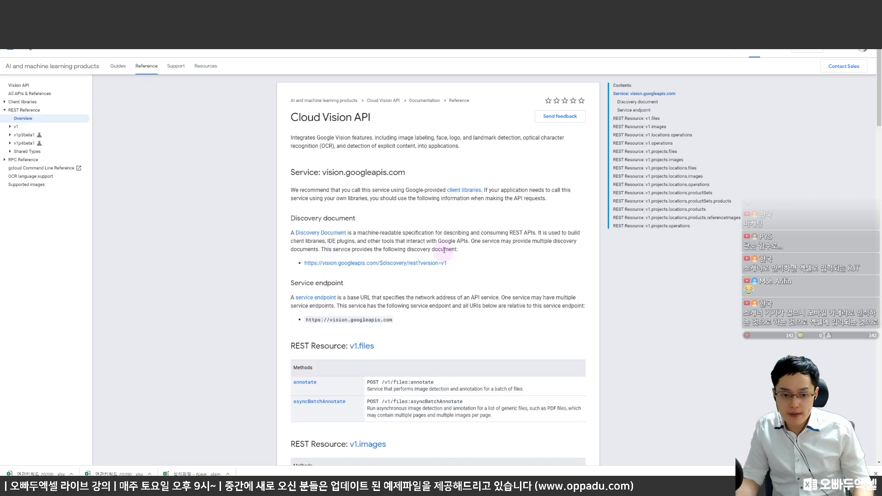
scroll(484, 295, down, 2)
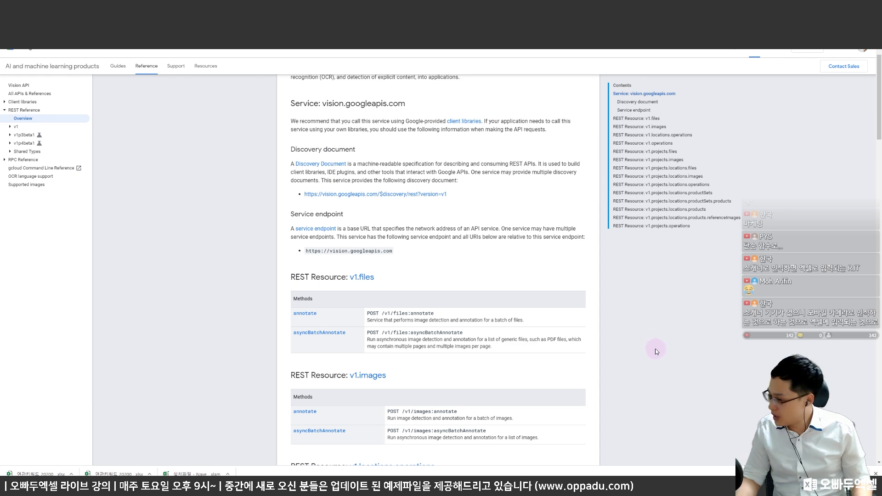
scroll(550, 244, up, 2)
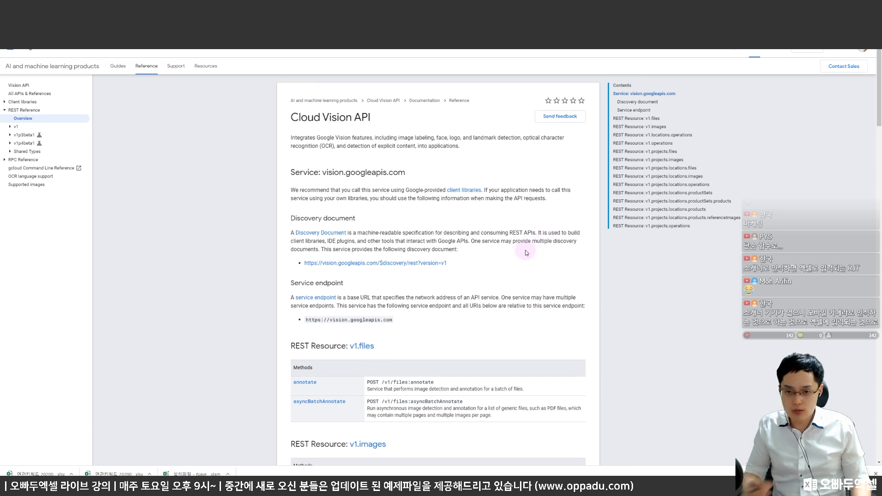